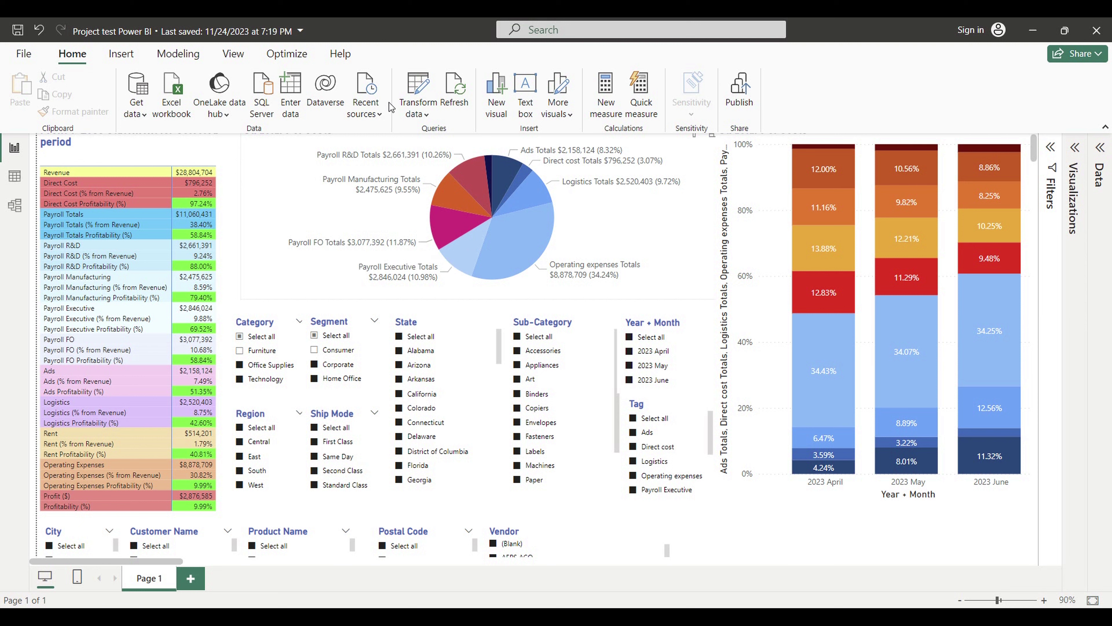
# - Uncheck Alabama, Arizona, California and Connecticut in the State slicer and Art in Sub-Category
pyautogui.click(605, 614)
pyautogui.click(399, 350)
pyautogui.click(399, 364)
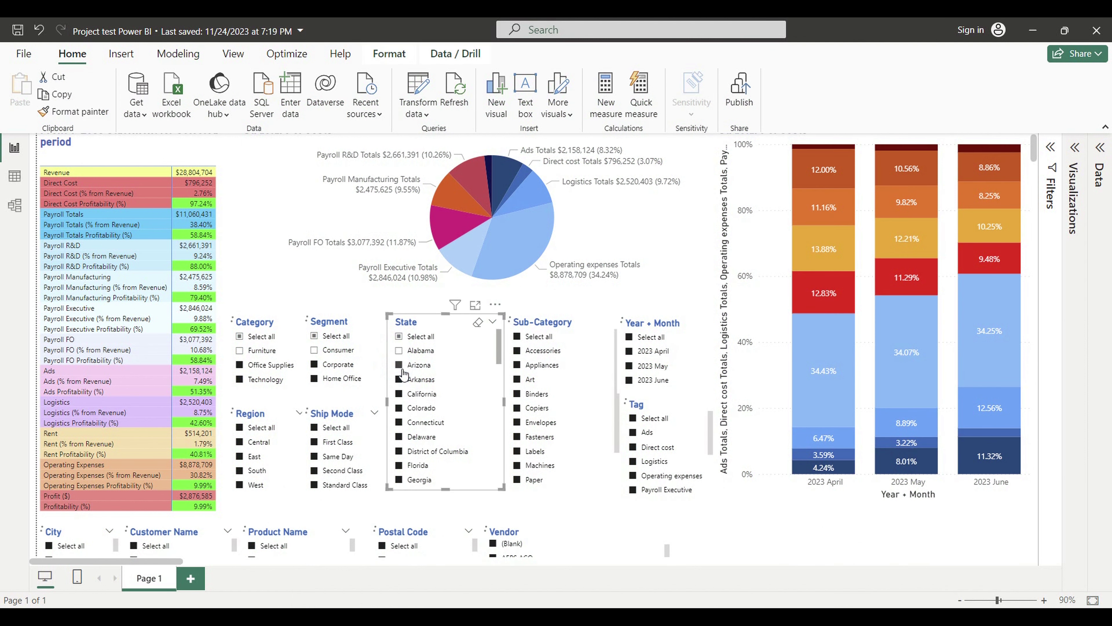
pyautogui.click(522, 371)
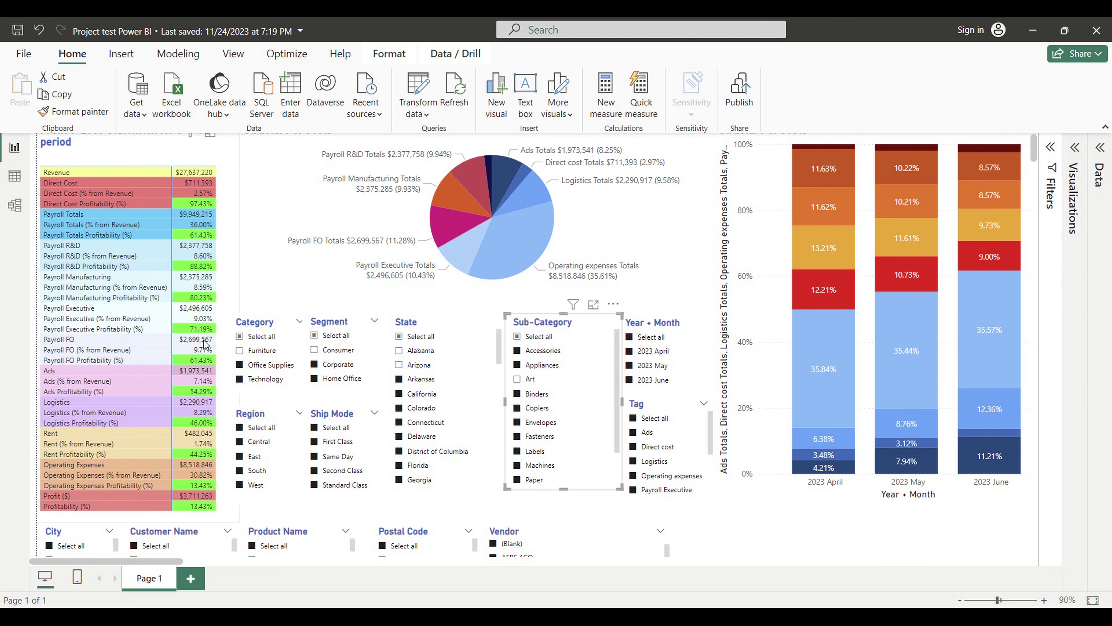
pyautogui.click(400, 395)
pyautogui.click(399, 422)
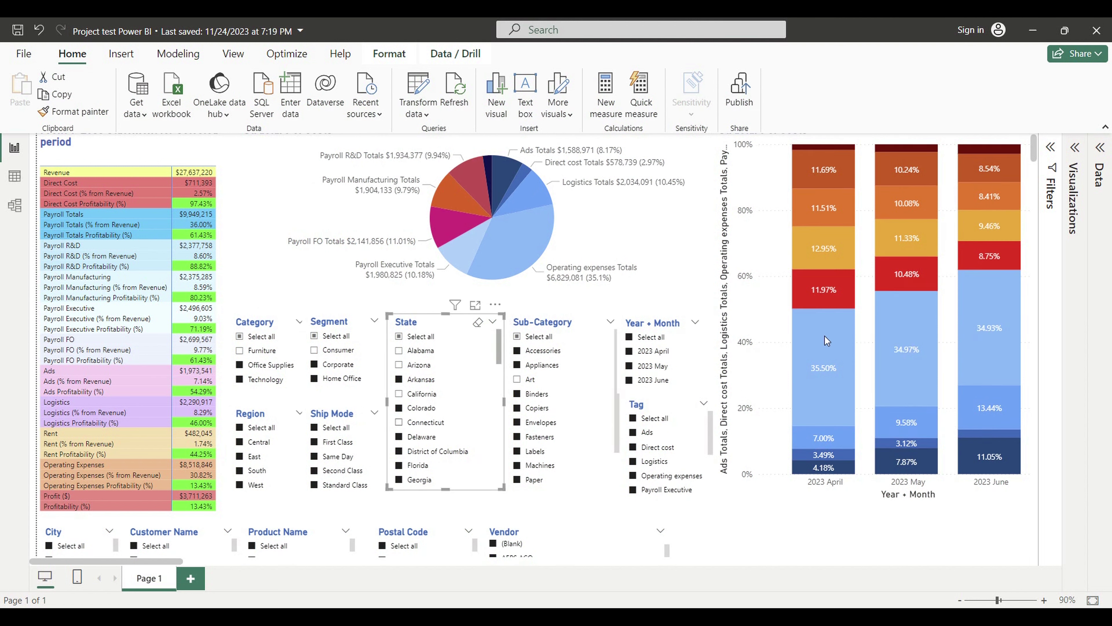
pyautogui.moveTo(555, 263)
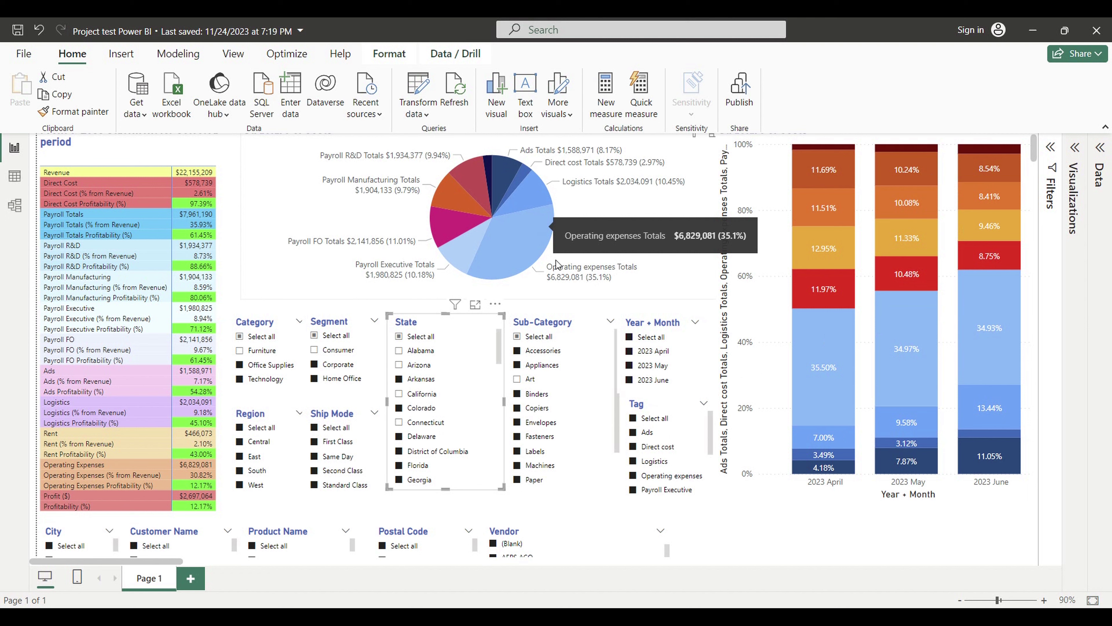
pyautogui.moveTo(160, 562); pyautogui.dragTo(287, 567)
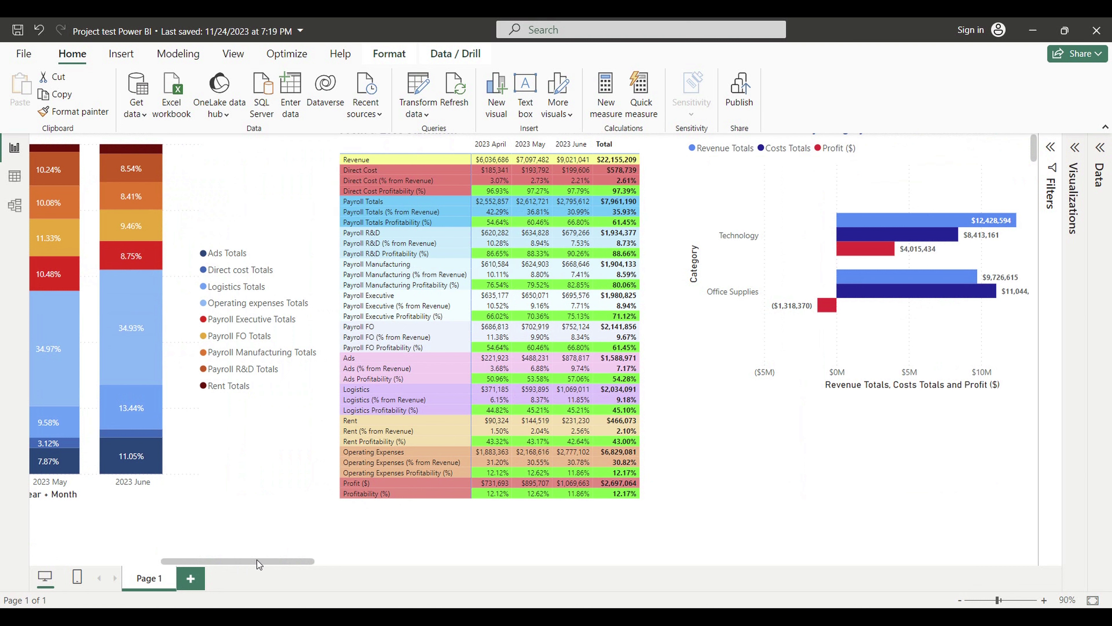
pyautogui.moveTo(257, 563); pyautogui.dragTo(331, 576)
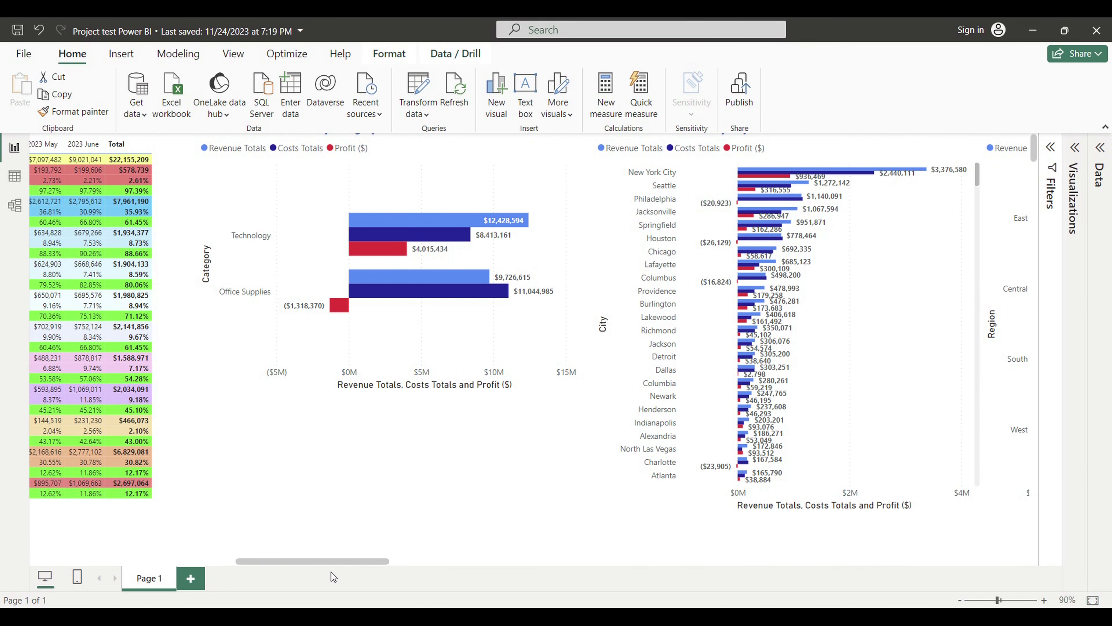
pyautogui.moveTo(331, 572); pyautogui.dragTo(666, 585)
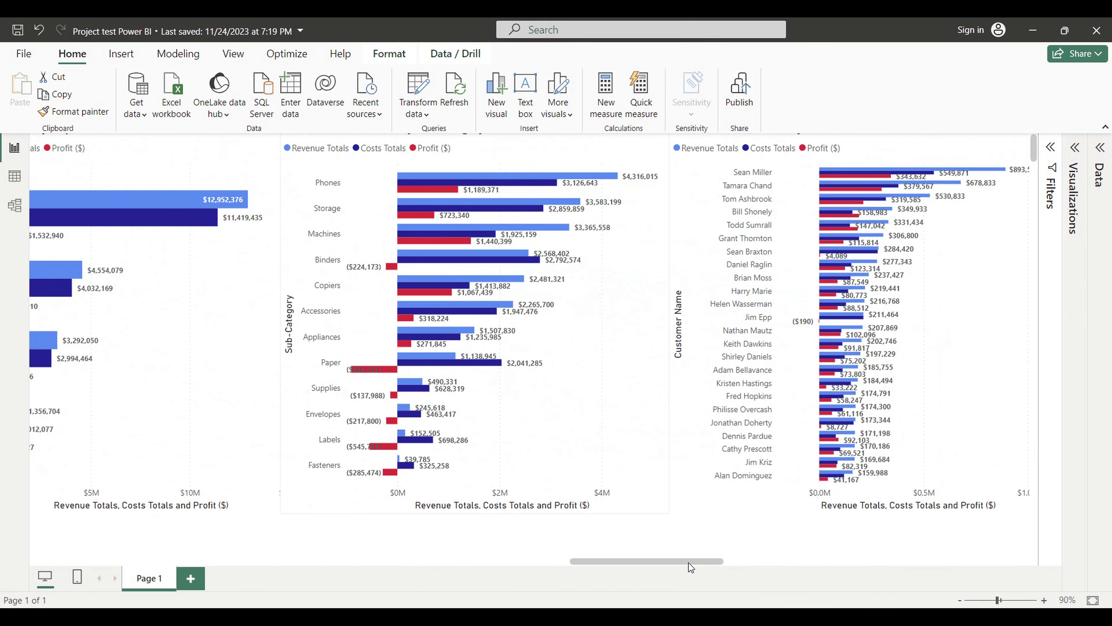
pyautogui.moveTo(689, 564); pyautogui.dragTo(56, 560)
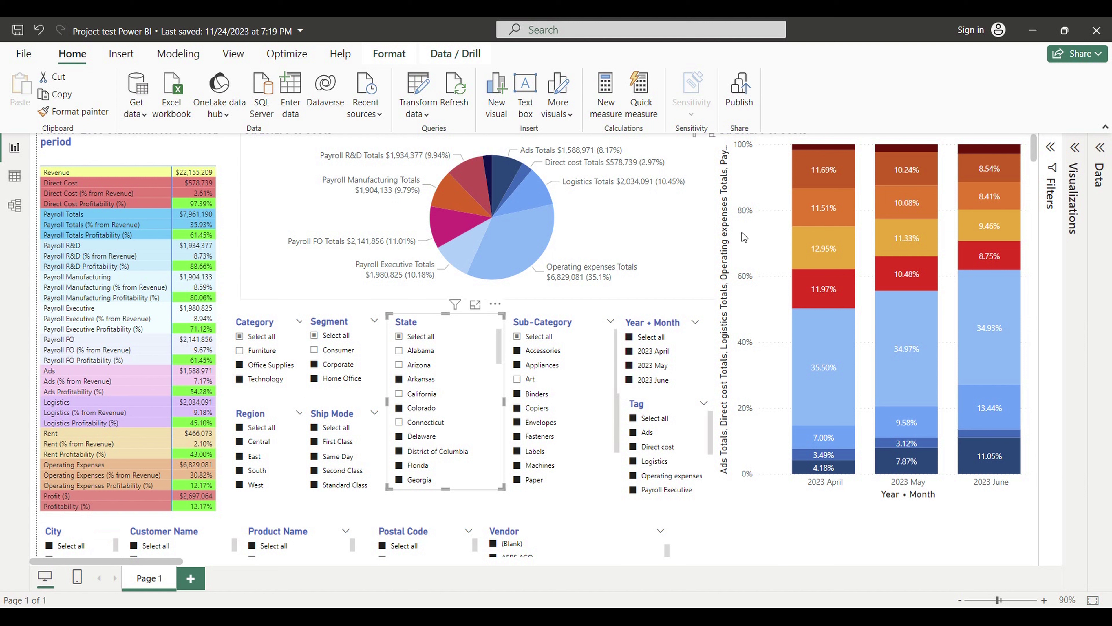
# - Glance at the power bi project 1 report, then return to the Project test report
pyautogui.moveTo(444, 191)
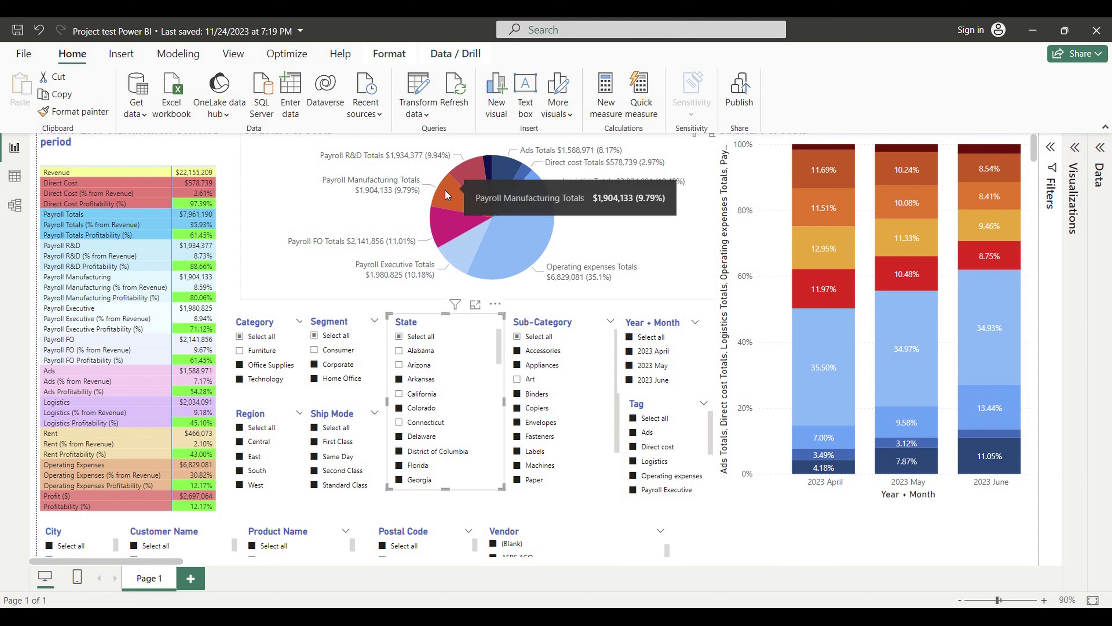
pyautogui.moveTo(462, 229)
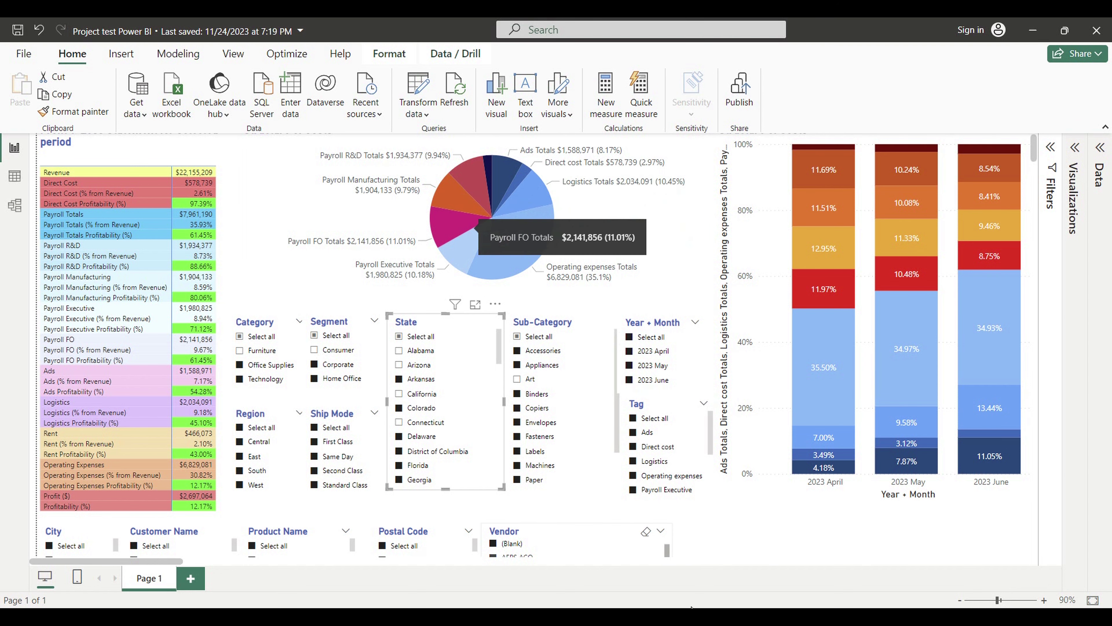
pyautogui.moveTo(618, 574)
pyautogui.click(586, 540)
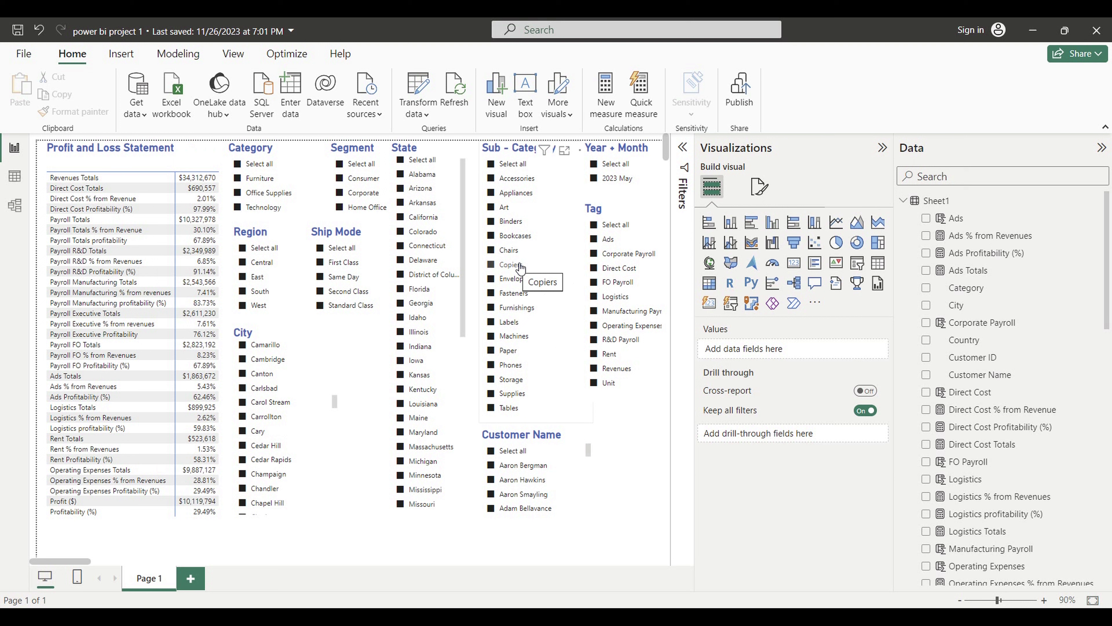
pyautogui.moveTo(753, 587)
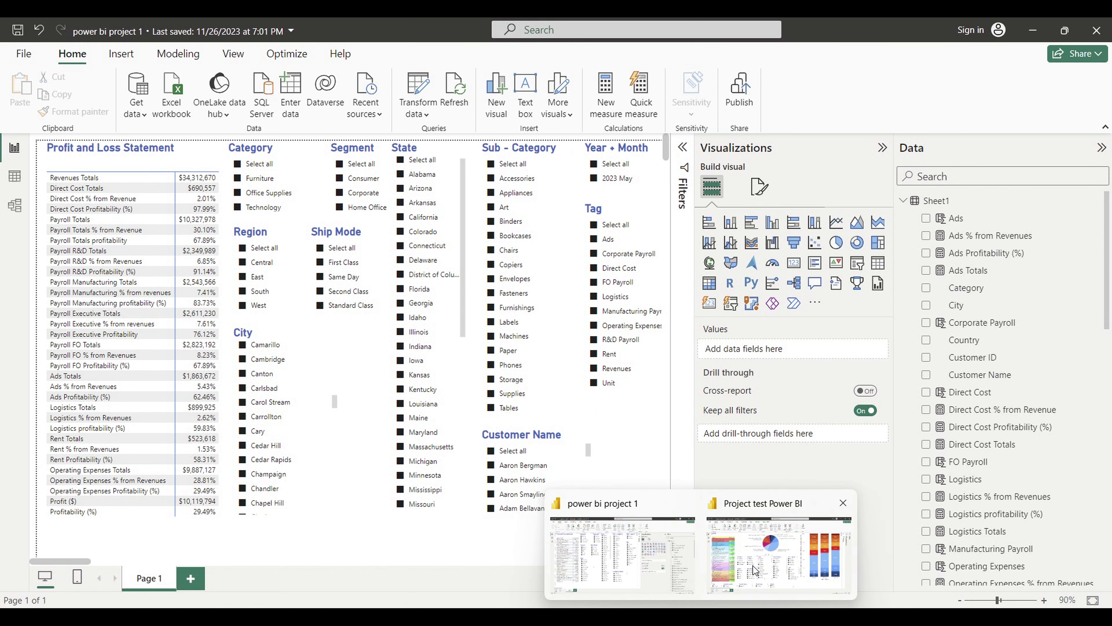
pyautogui.click(752, 567)
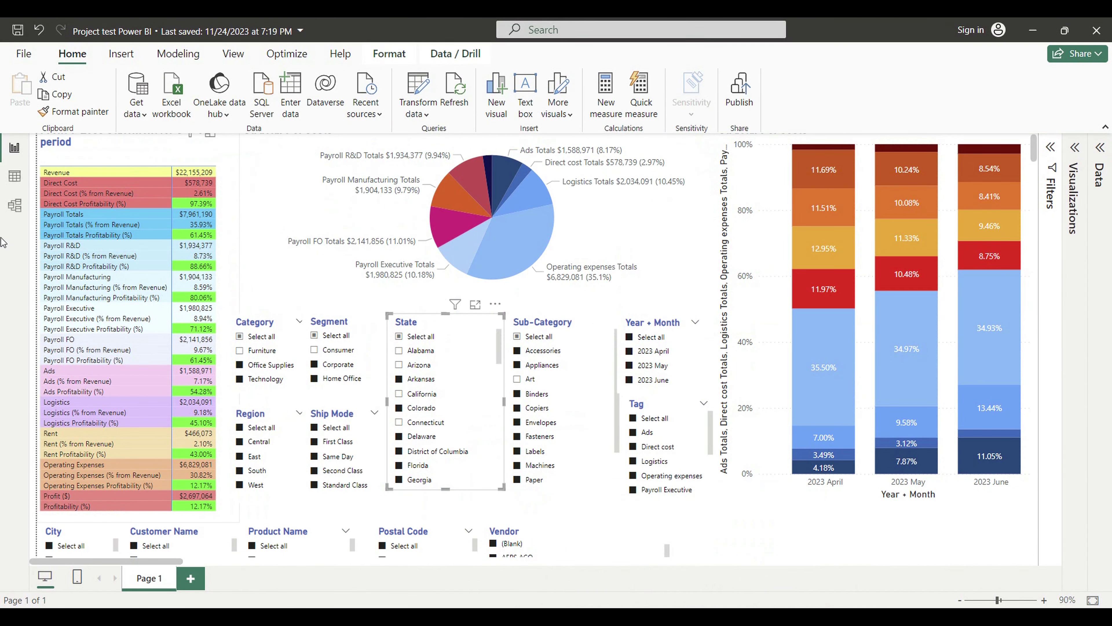
# - Re-include all sub-categories and clear every selection in the State slicer
pyautogui.click(518, 337)
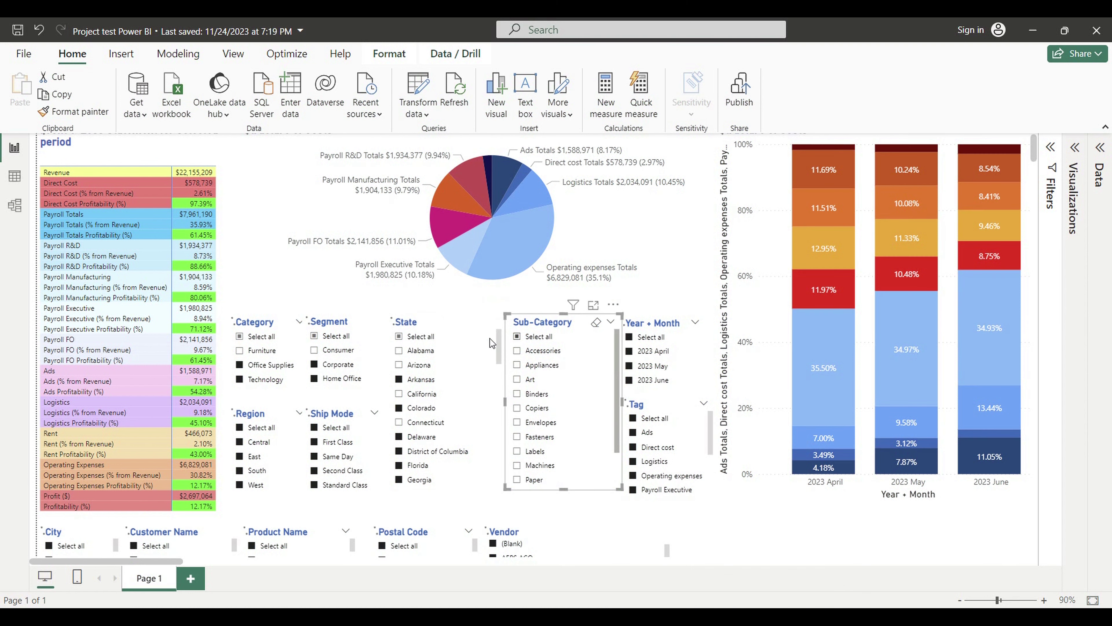
pyautogui.click(399, 337)
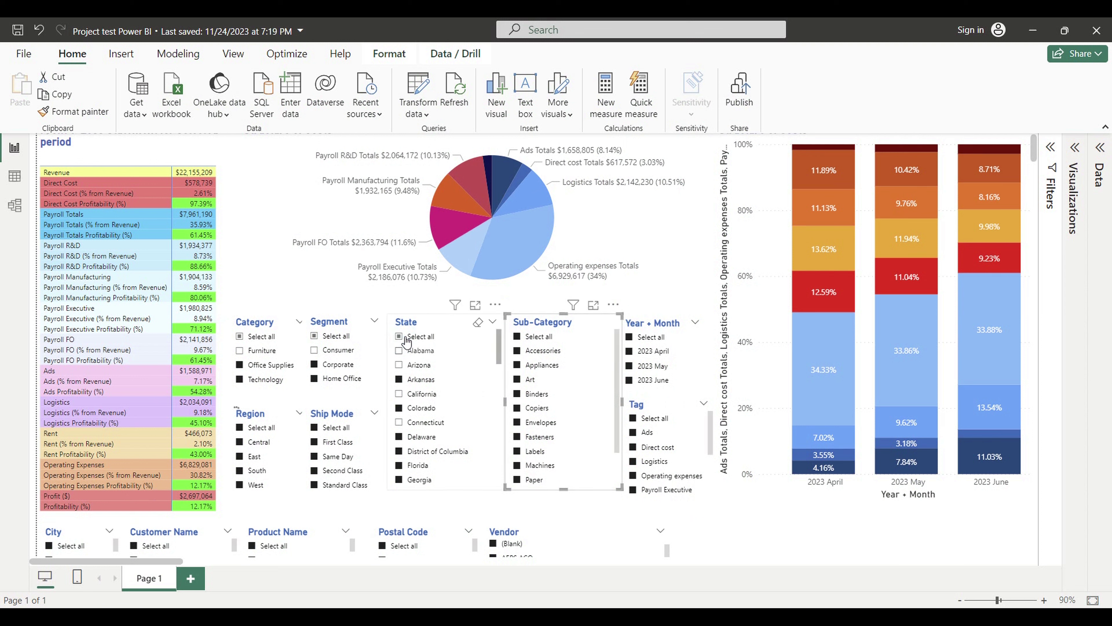
pyautogui.click(405, 337)
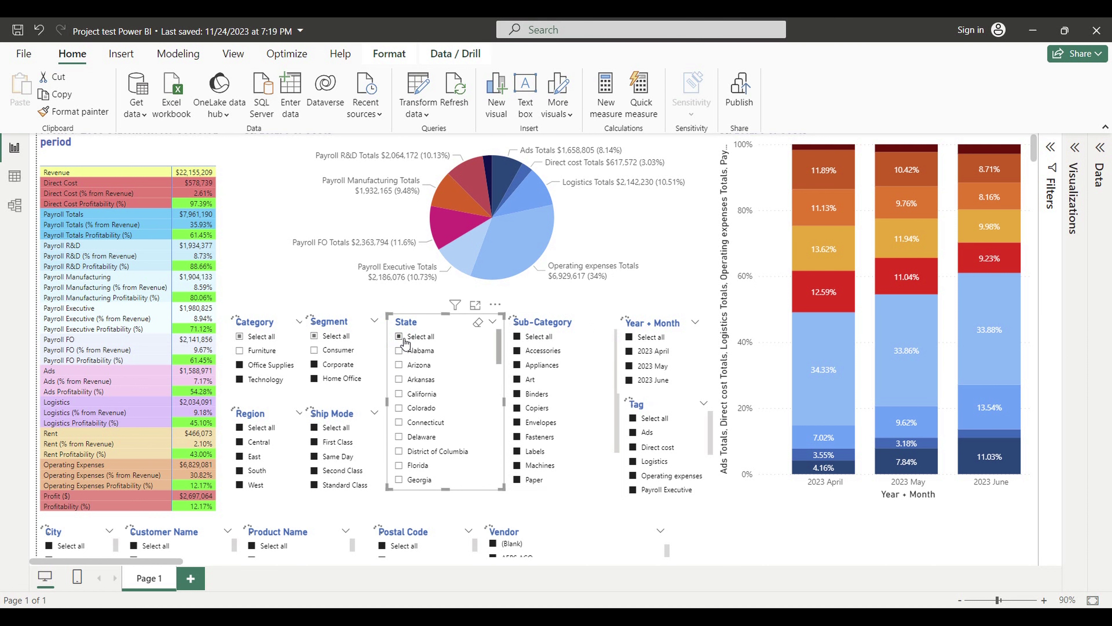
pyautogui.click(404, 341)
pyautogui.click(402, 337)
# - Single-select Alabama, Arizona, Arkansas and California in turn, ending with Colorado only
pyautogui.click(404, 353)
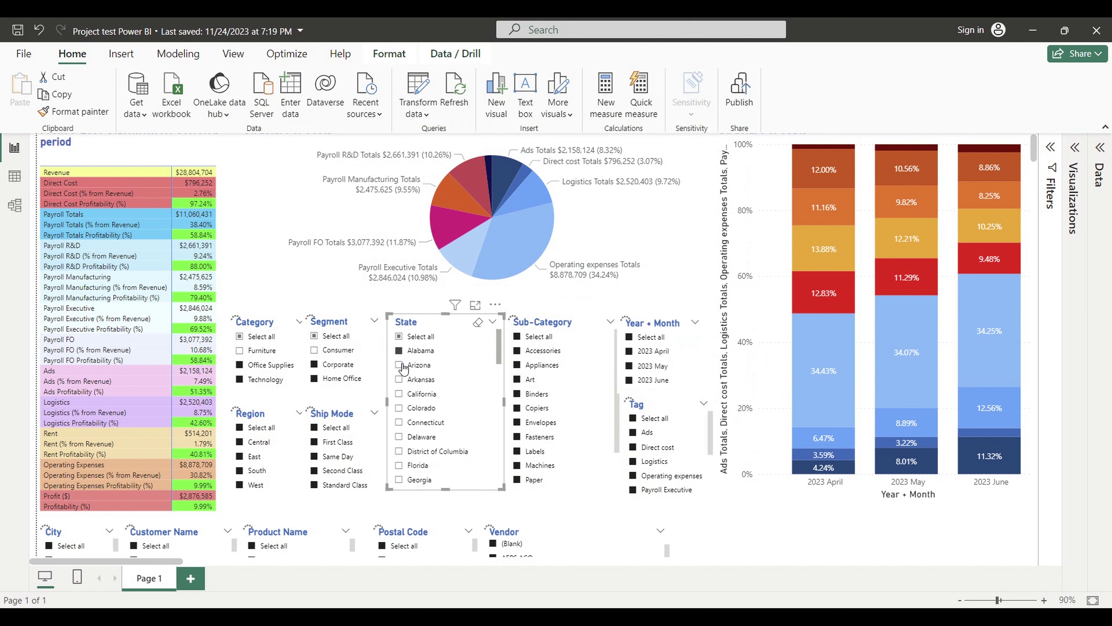
pyautogui.click(402, 366)
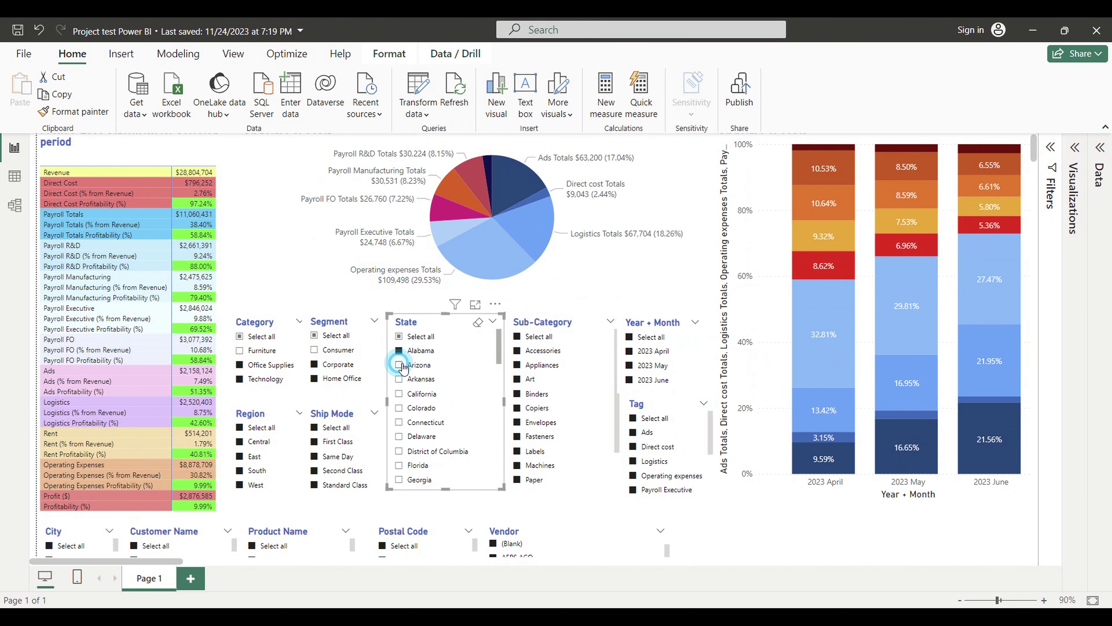
pyautogui.click(399, 380)
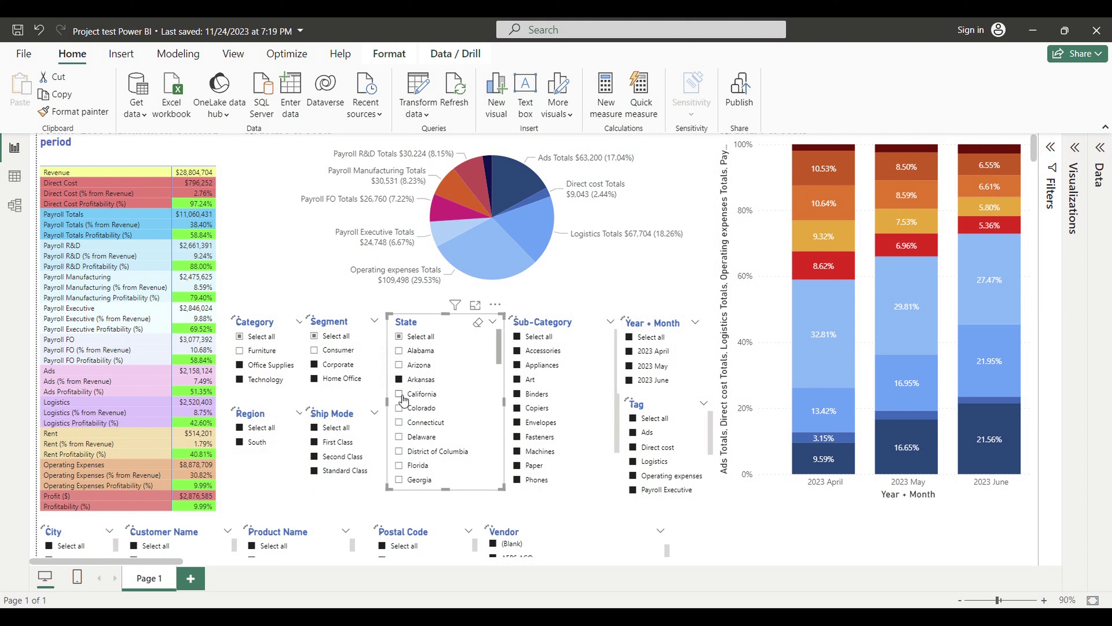
pyautogui.click(400, 394)
pyautogui.click(402, 412)
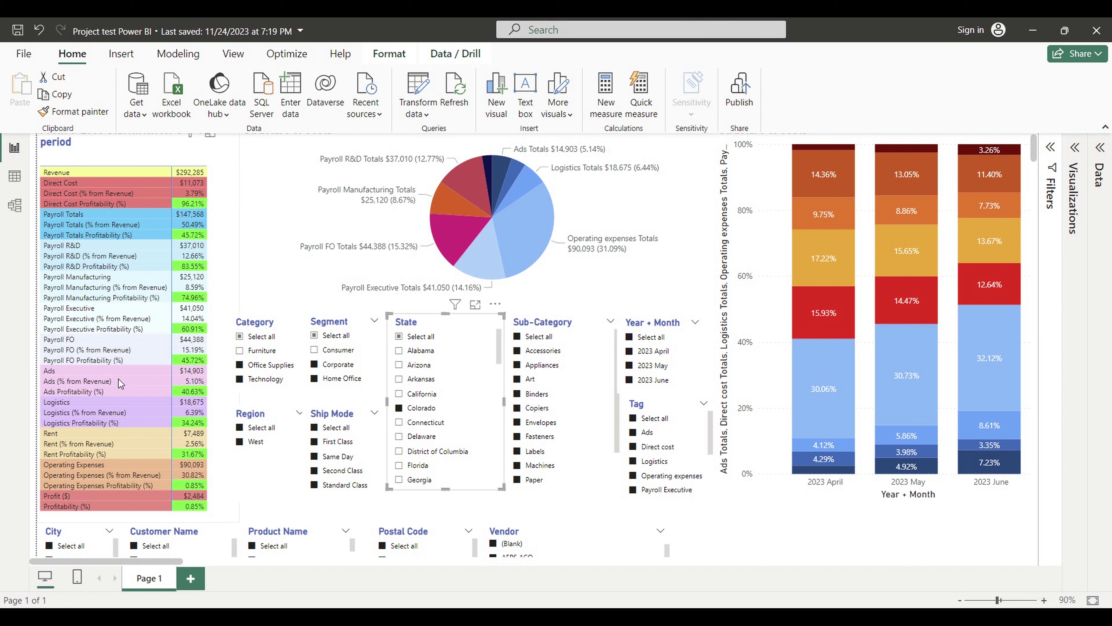
# - In power bi project 1, select the Profit and Loss Statement table and review its Values fields
pyautogui.moveTo(701, 617)
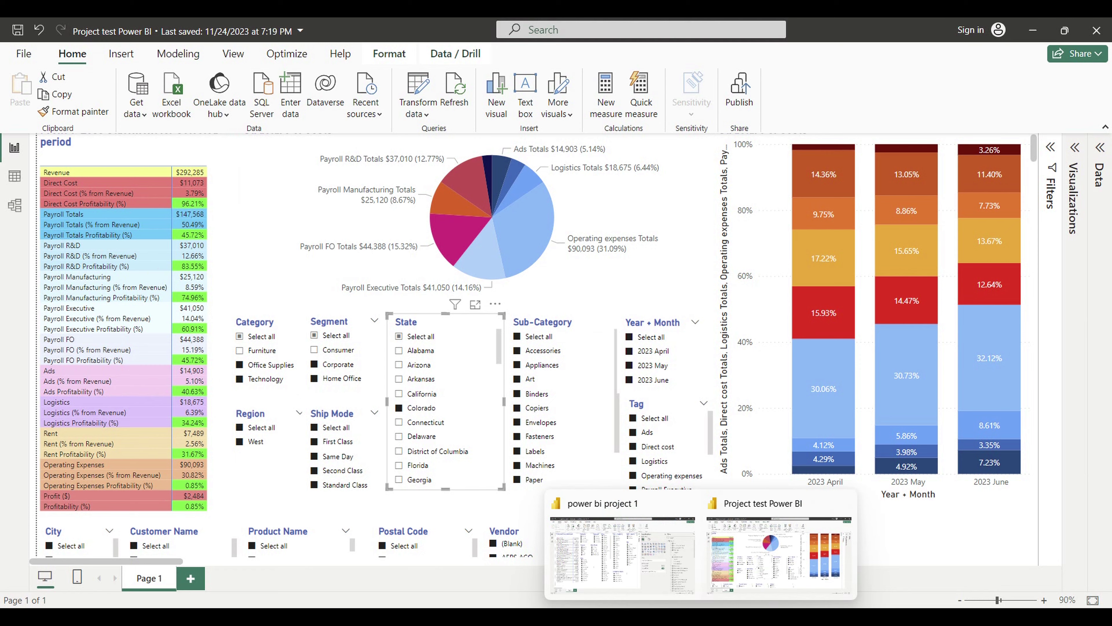
pyautogui.click(619, 562)
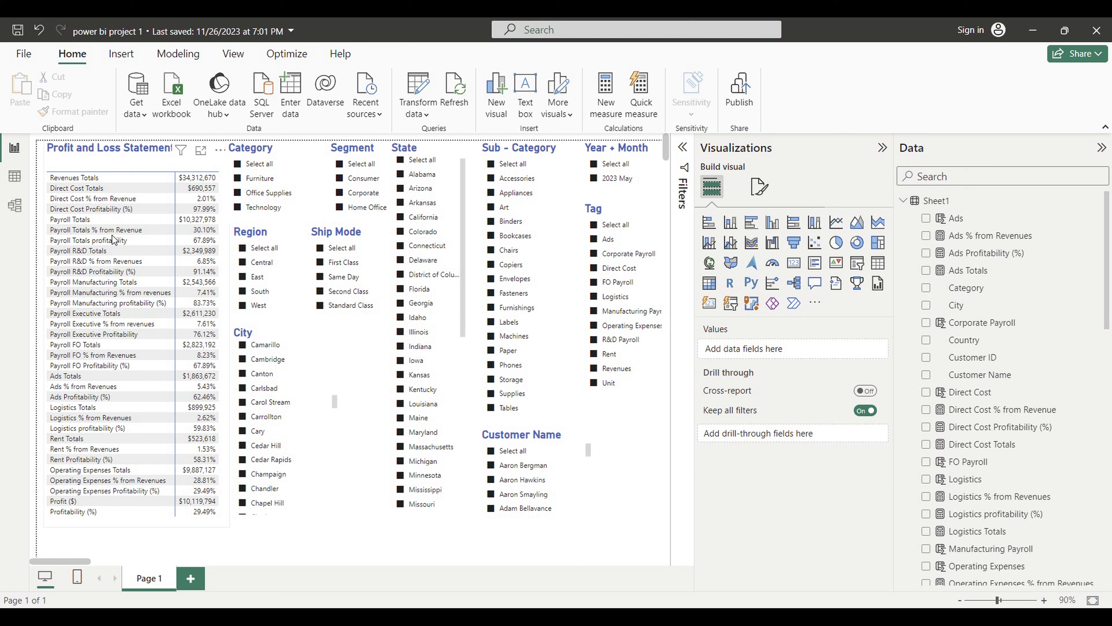
pyautogui.click(112, 523)
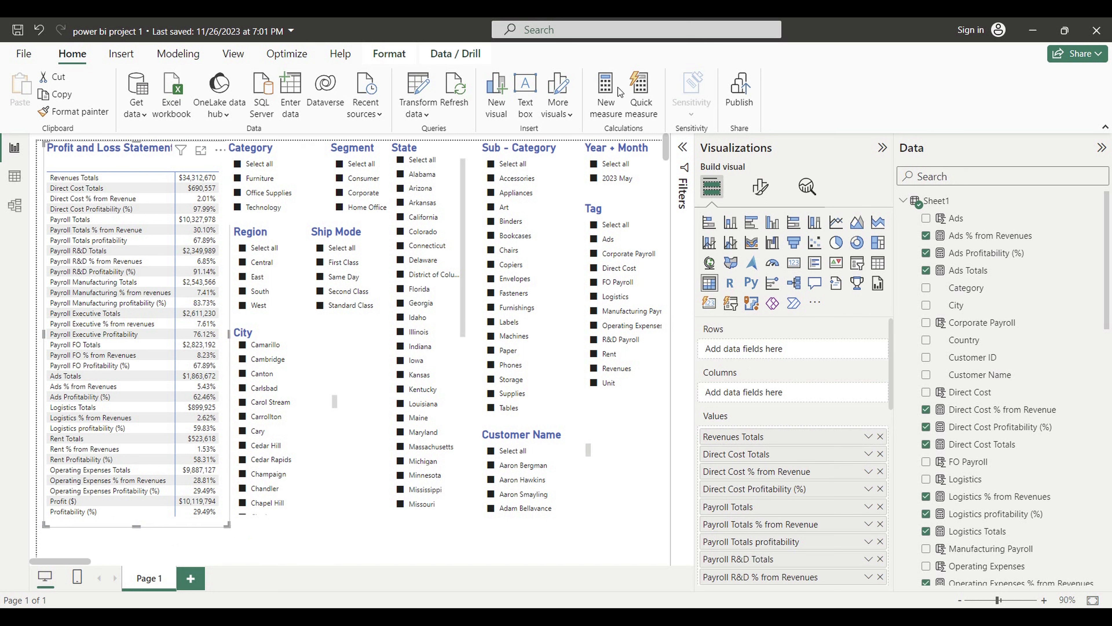
pyautogui.scroll(-8, 765, 485)
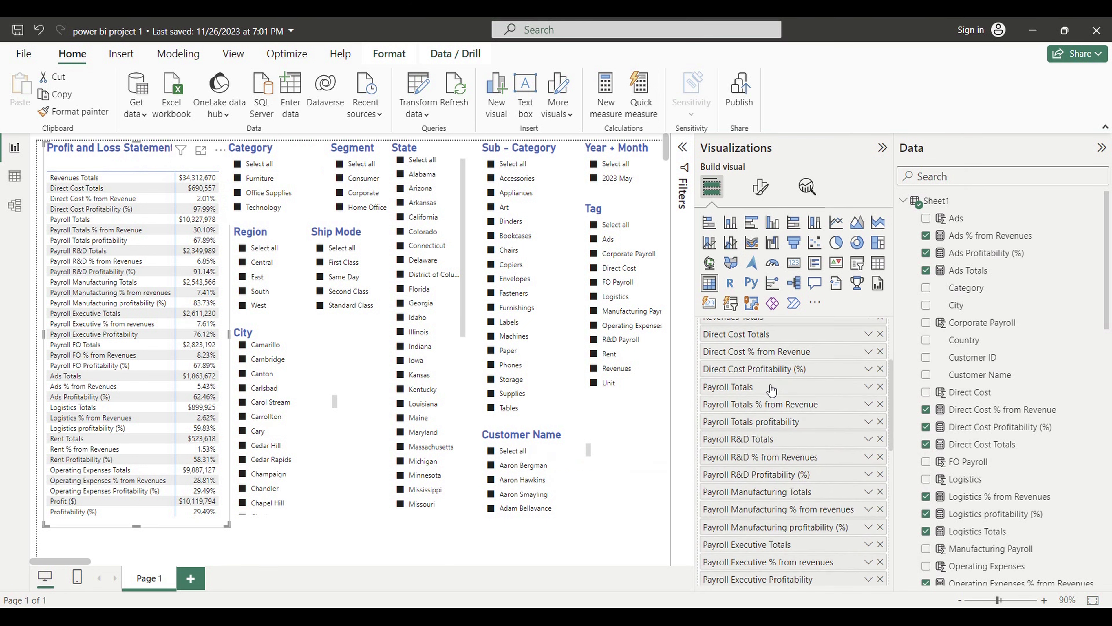
pyautogui.scroll(-5, 771, 399)
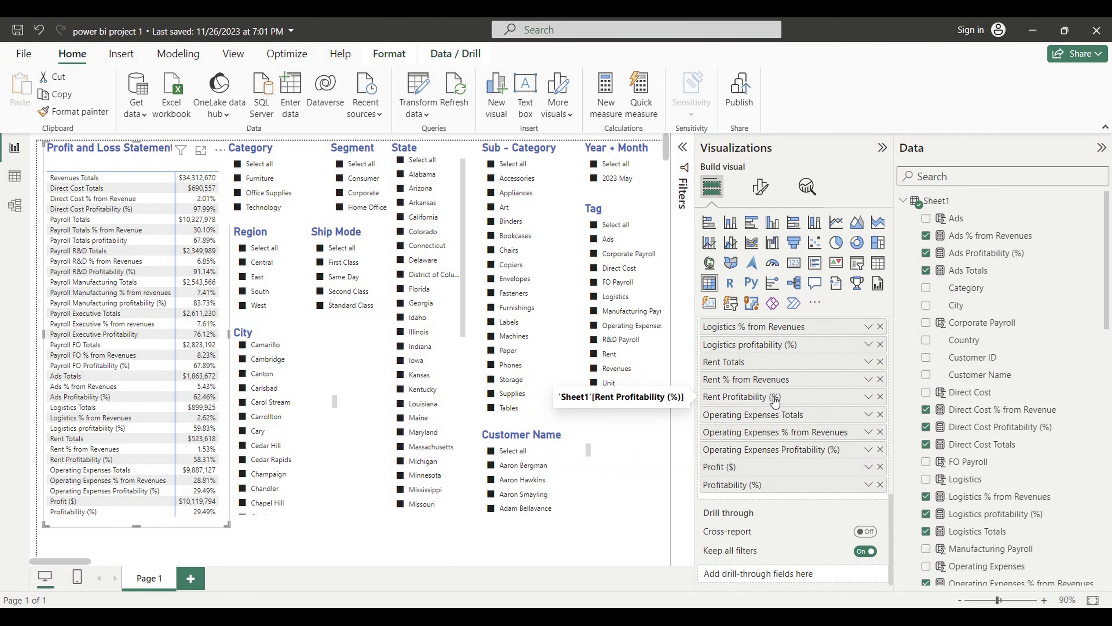
pyautogui.scroll(13, 781, 484)
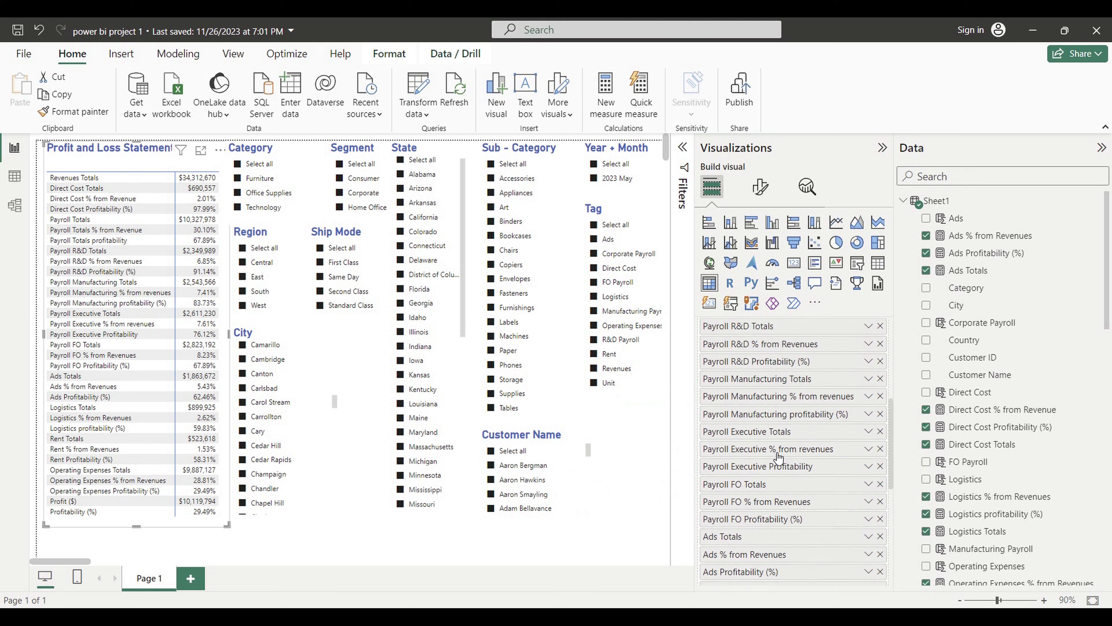
pyautogui.scroll(-1, 784, 439)
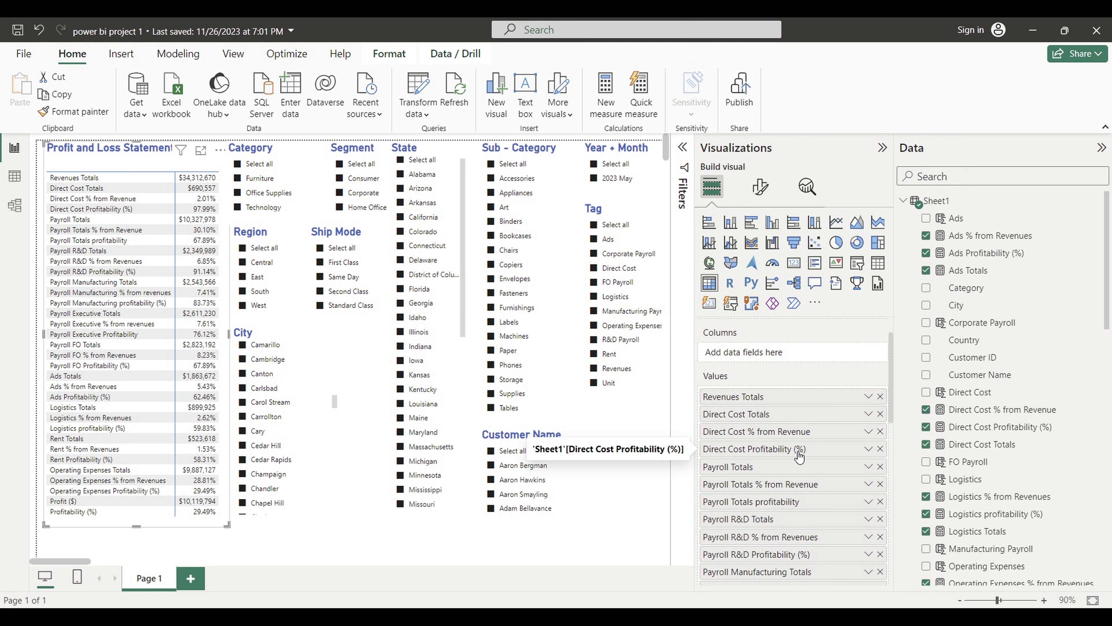
# - Start a Direct Cost Profitability (%) background colour using Rules, applied to values and totals
pyautogui.rightClick(747, 451)
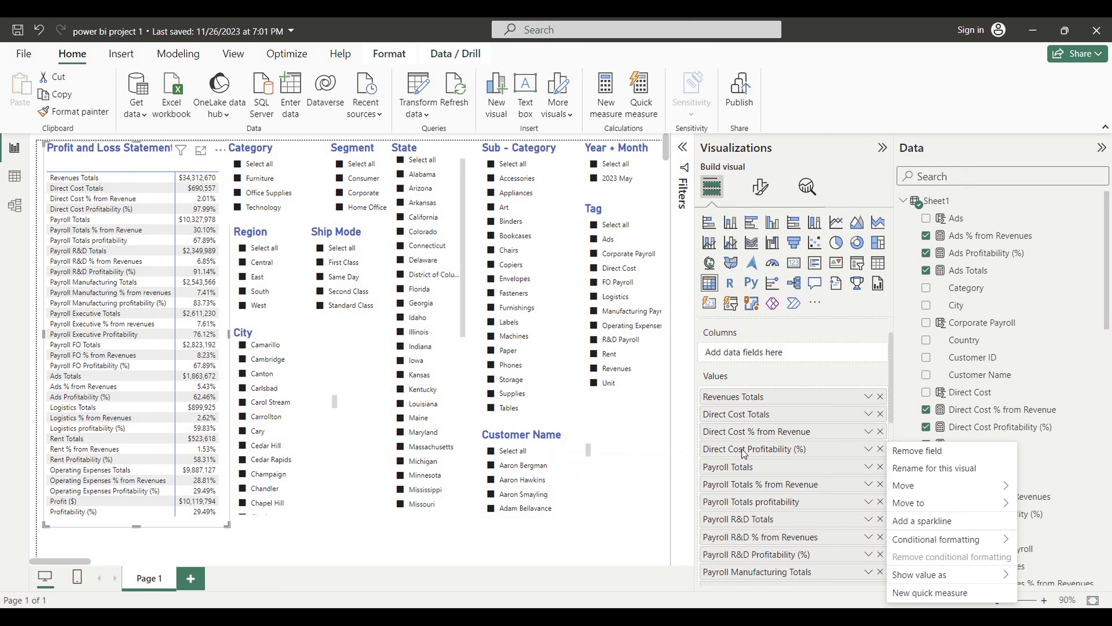
pyautogui.moveTo(930, 543)
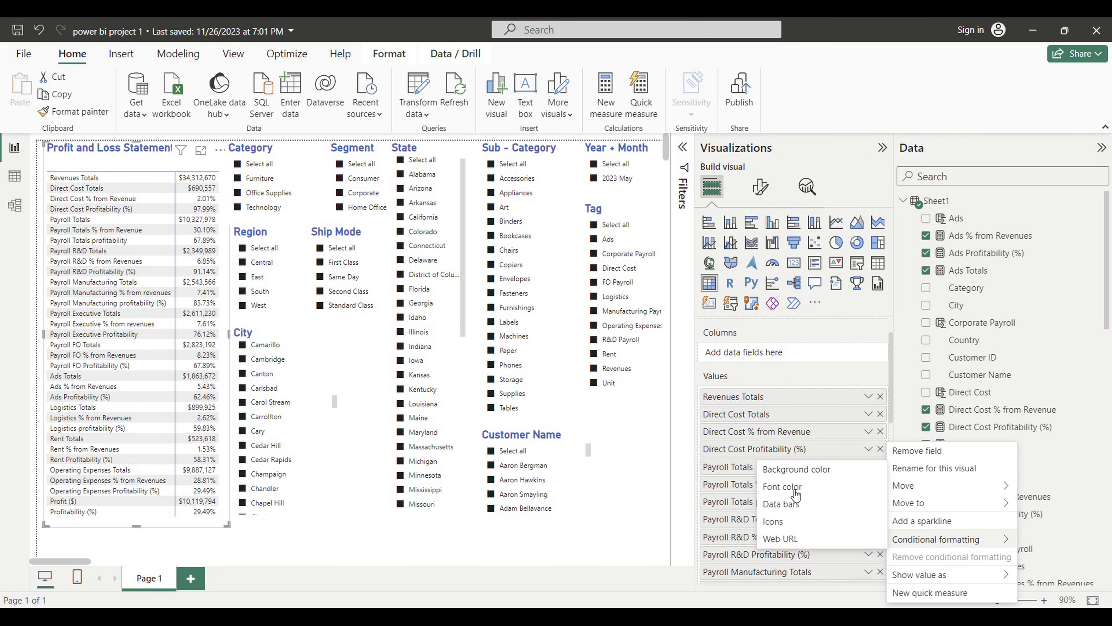
pyautogui.click(796, 470)
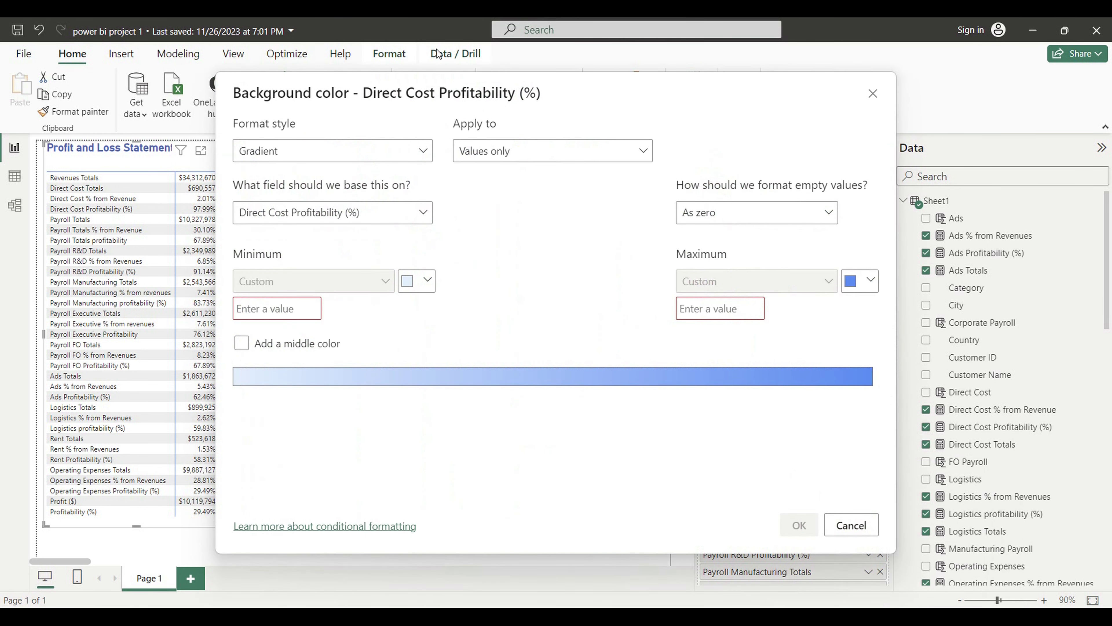
pyautogui.click(427, 150)
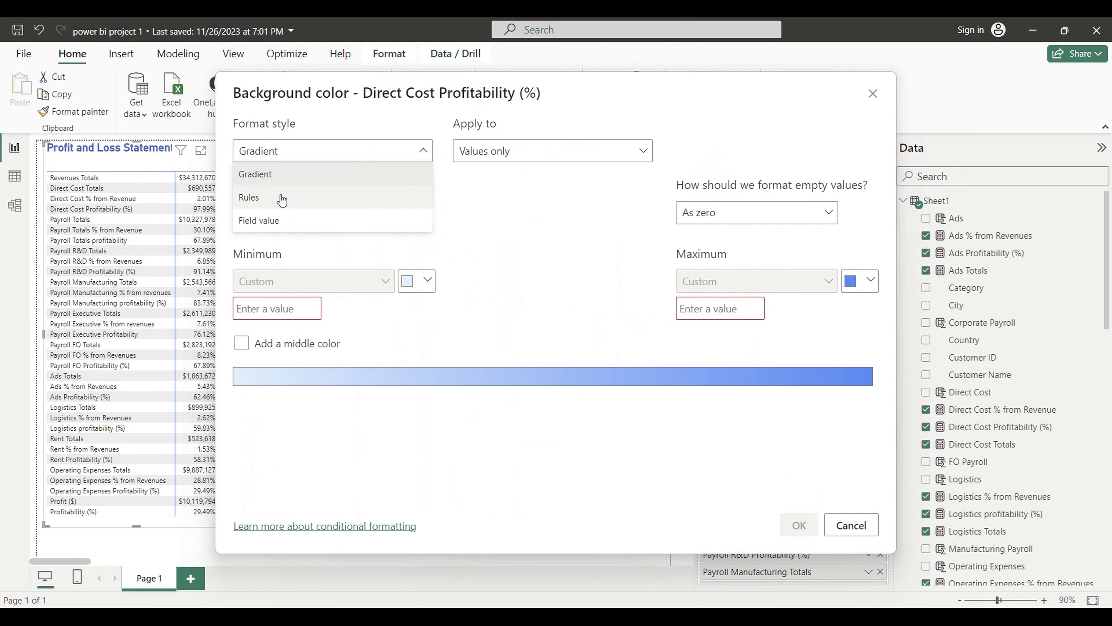
pyautogui.click(278, 195)
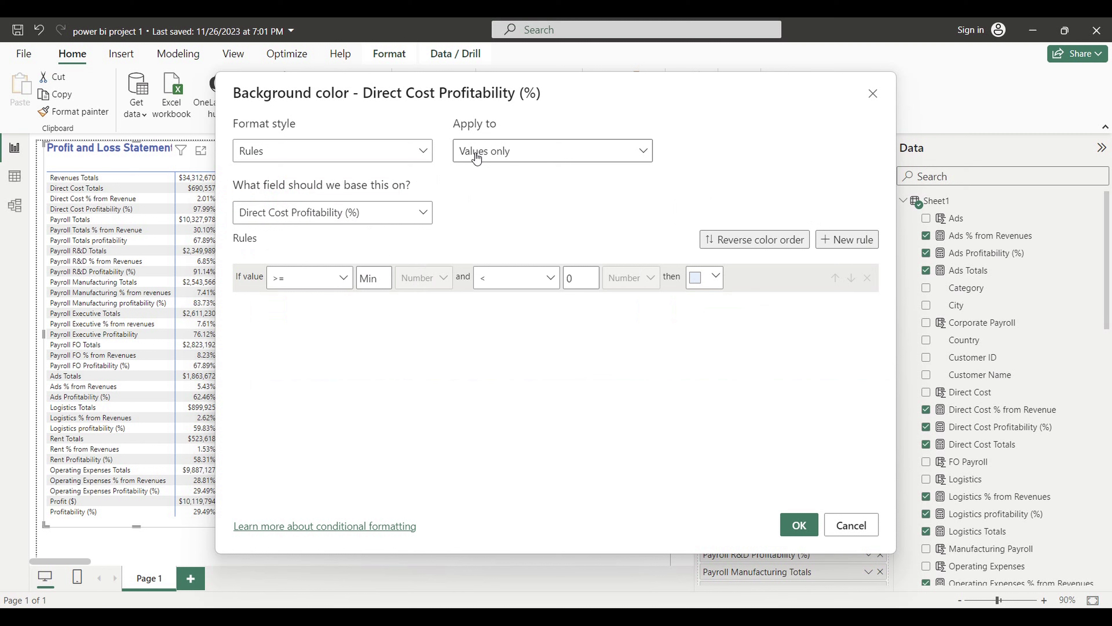
pyautogui.click(643, 153)
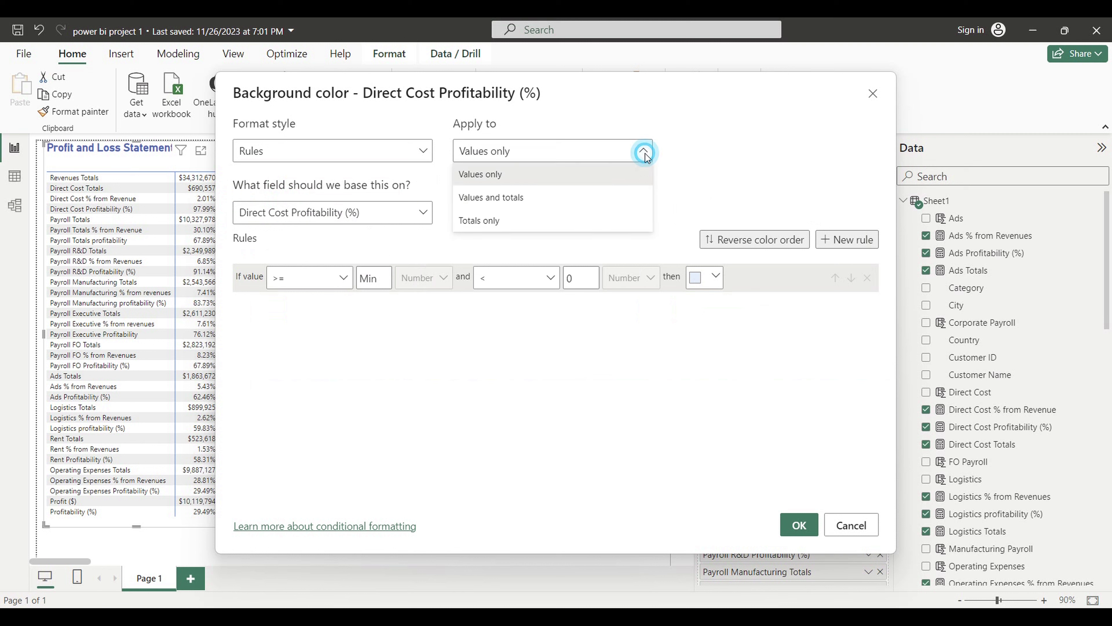
pyautogui.click(507, 203)
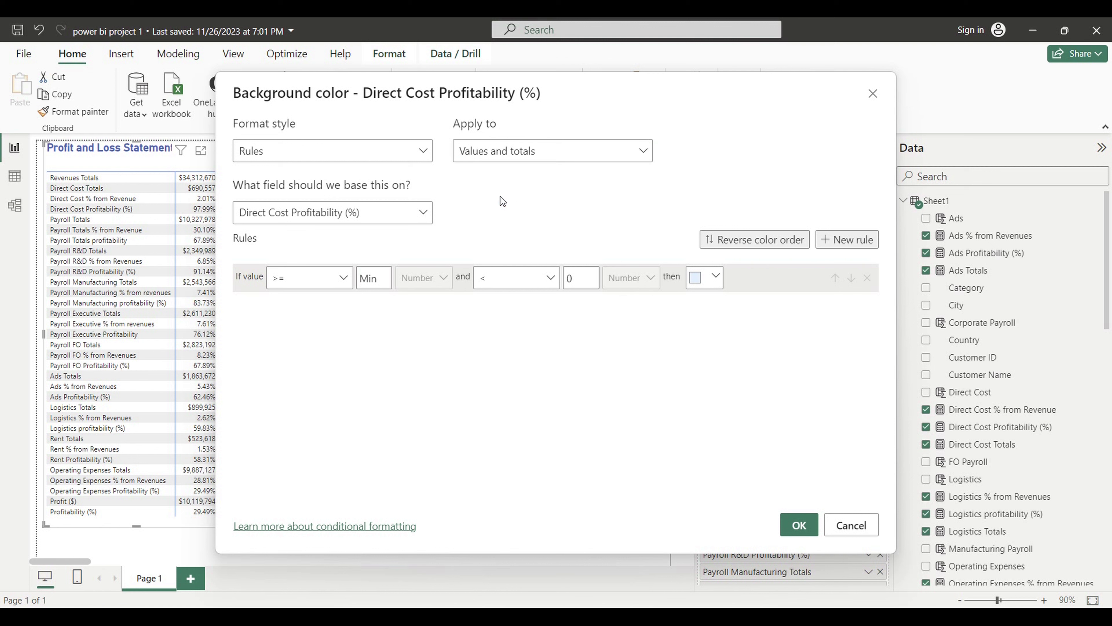
# - Add the rule >= -1000000 and <= 0 coloured red #FF0000 and apply it
pyautogui.click(374, 278)
pyautogui.write('-')
pyautogui.write('1000000')
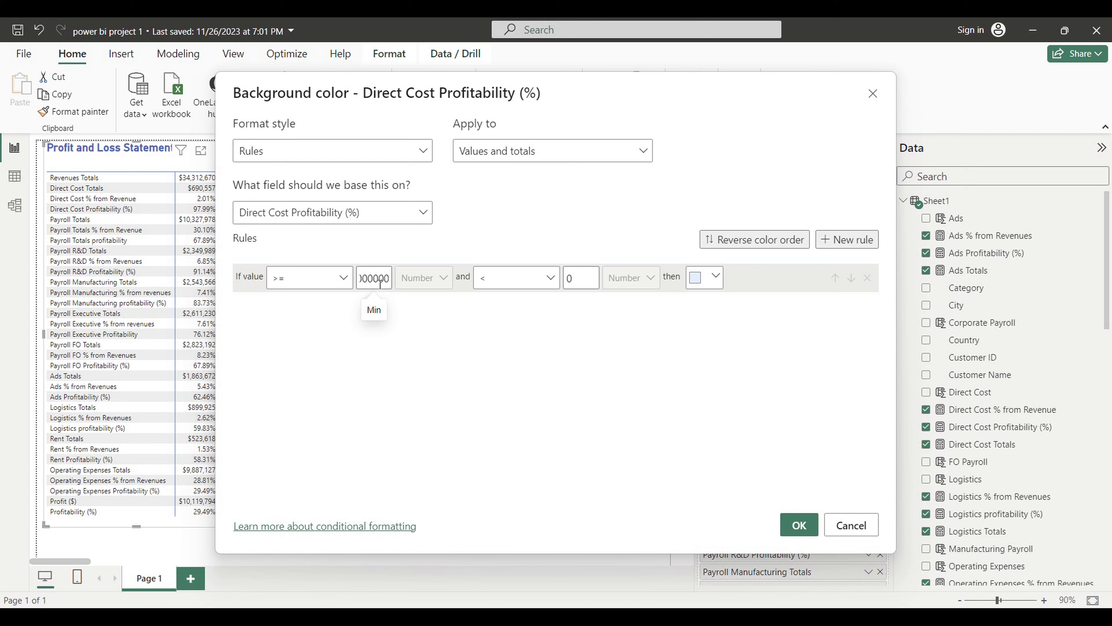
pyautogui.click(548, 278)
pyautogui.click(519, 325)
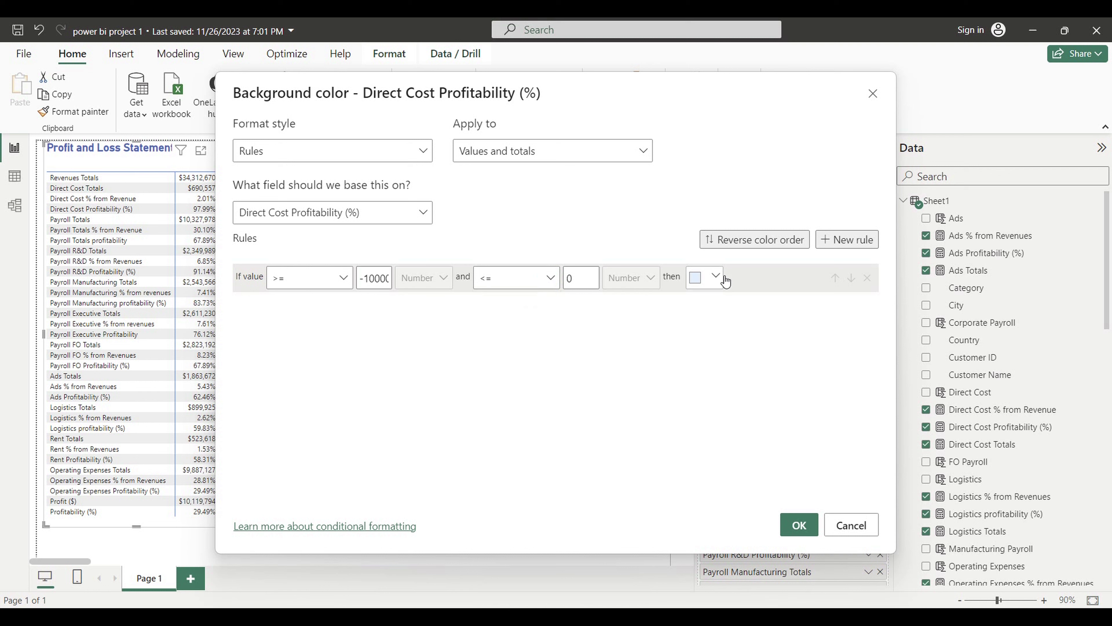
pyautogui.click(707, 276)
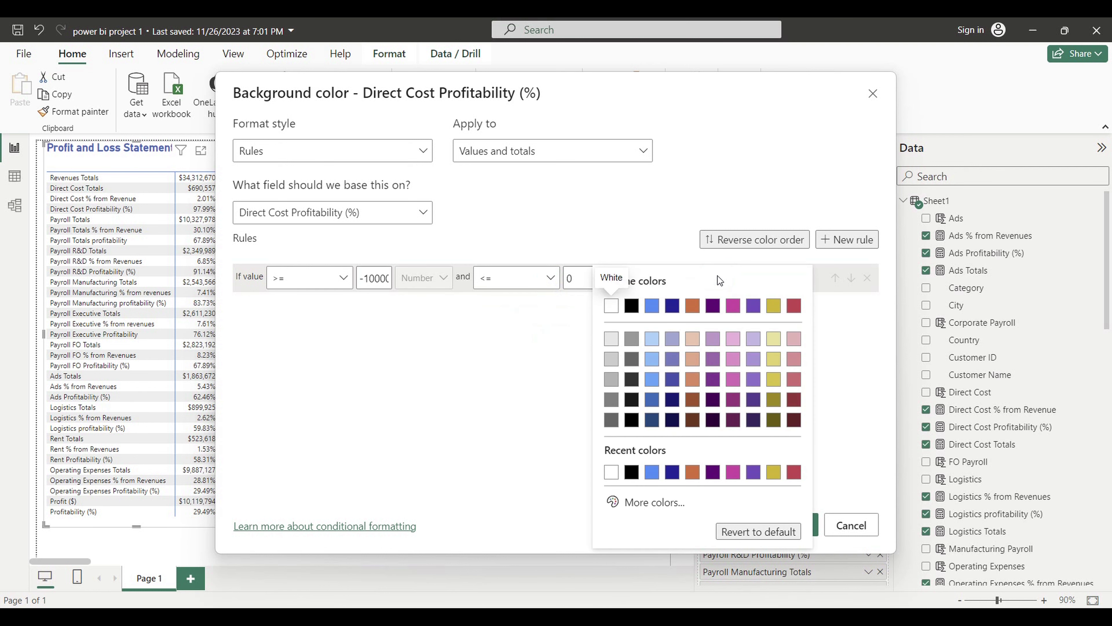
pyautogui.click(643, 503)
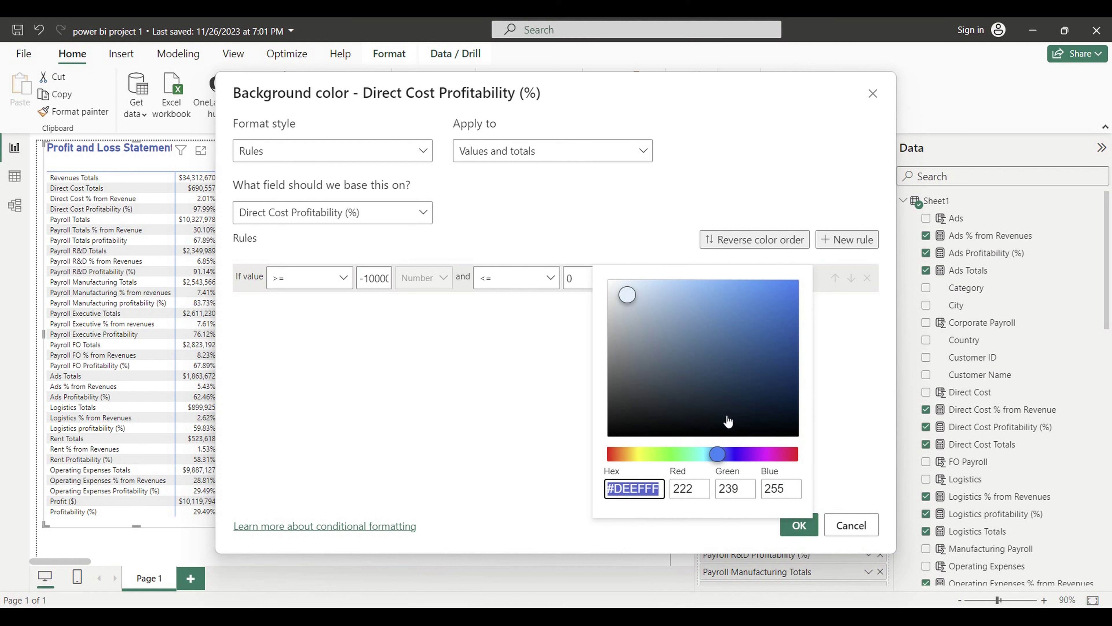
pyautogui.moveTo(718, 456); pyautogui.dragTo(880, 449)
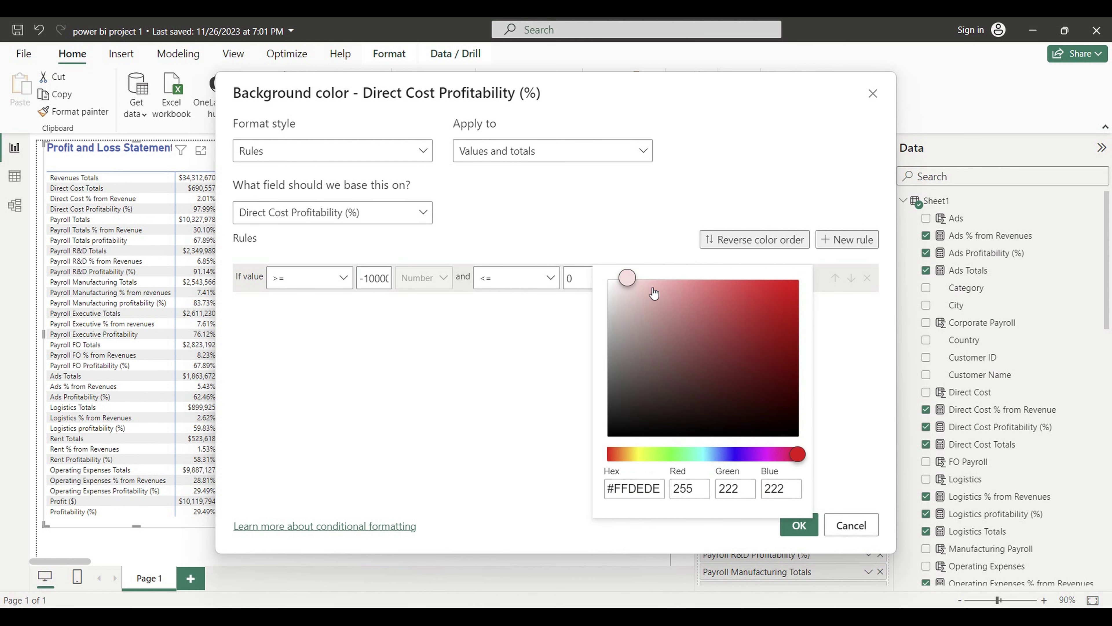
pyautogui.moveTo(627, 277); pyautogui.dragTo(822, 272)
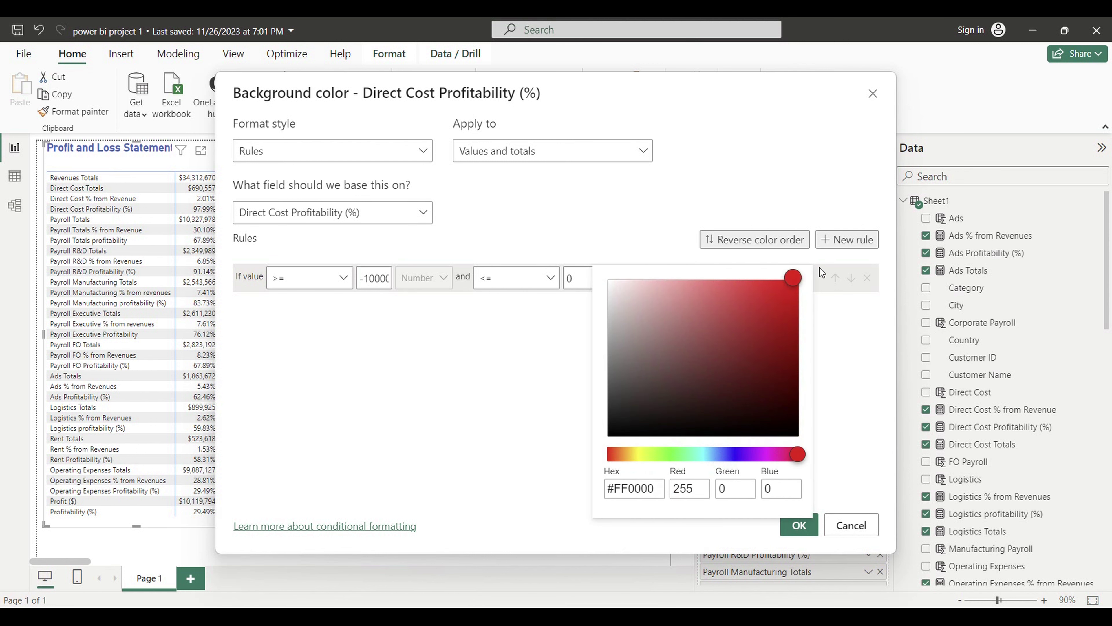
pyautogui.click(499, 355)
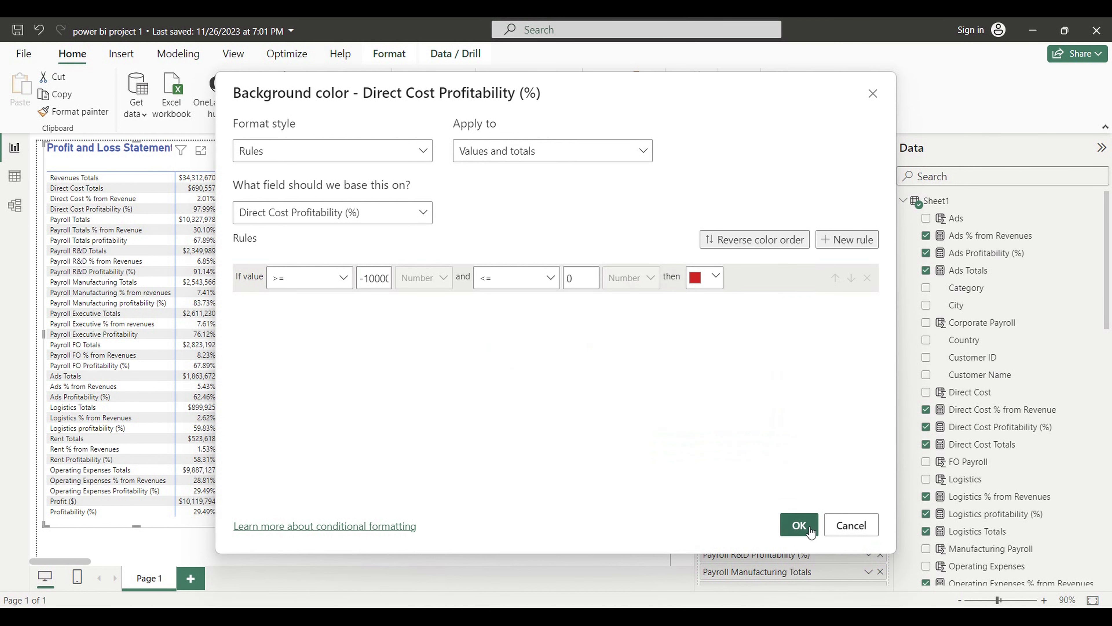
pyautogui.click(799, 526)
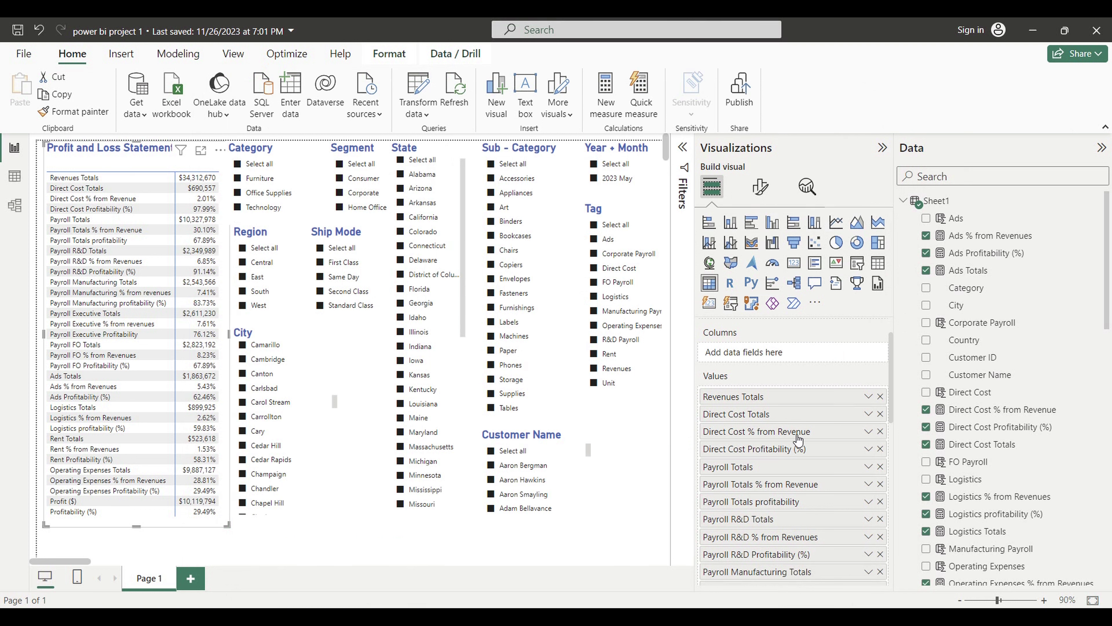
pyautogui.rightClick(764, 449)
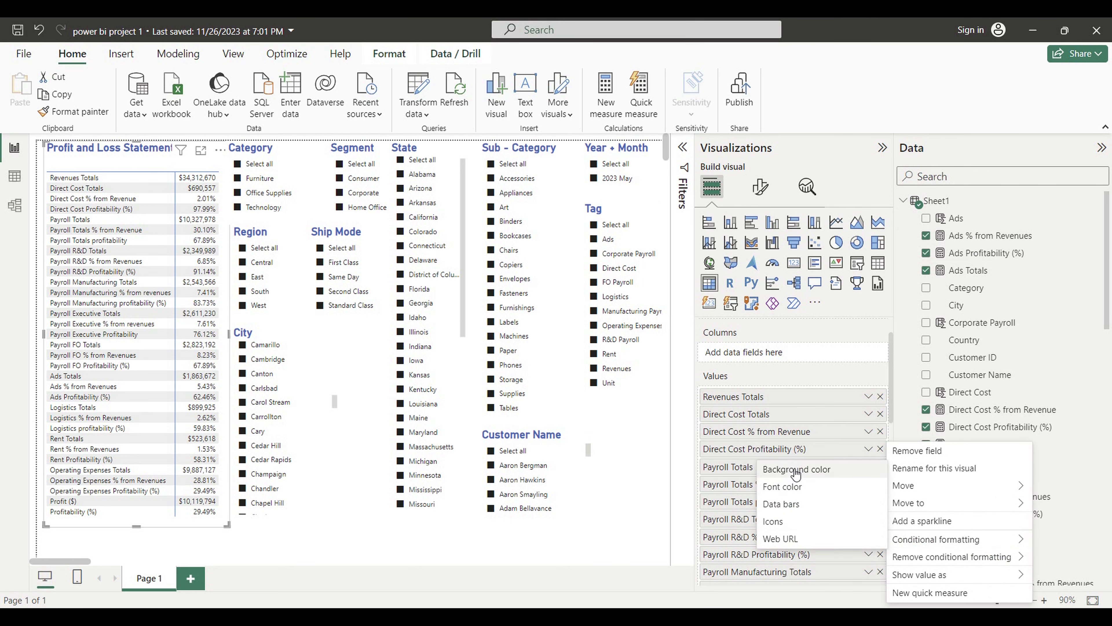
# - Reopen the background colour rules and display the red rule's hex code #FF0000
pyautogui.click(792, 468)
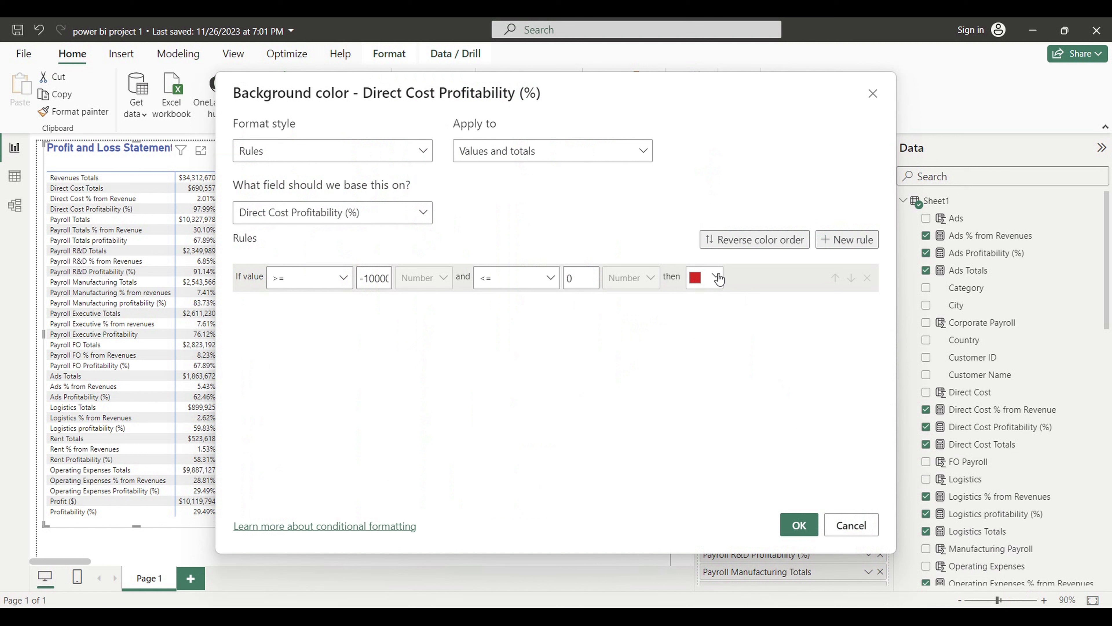
pyautogui.click(719, 278)
pyautogui.click(615, 501)
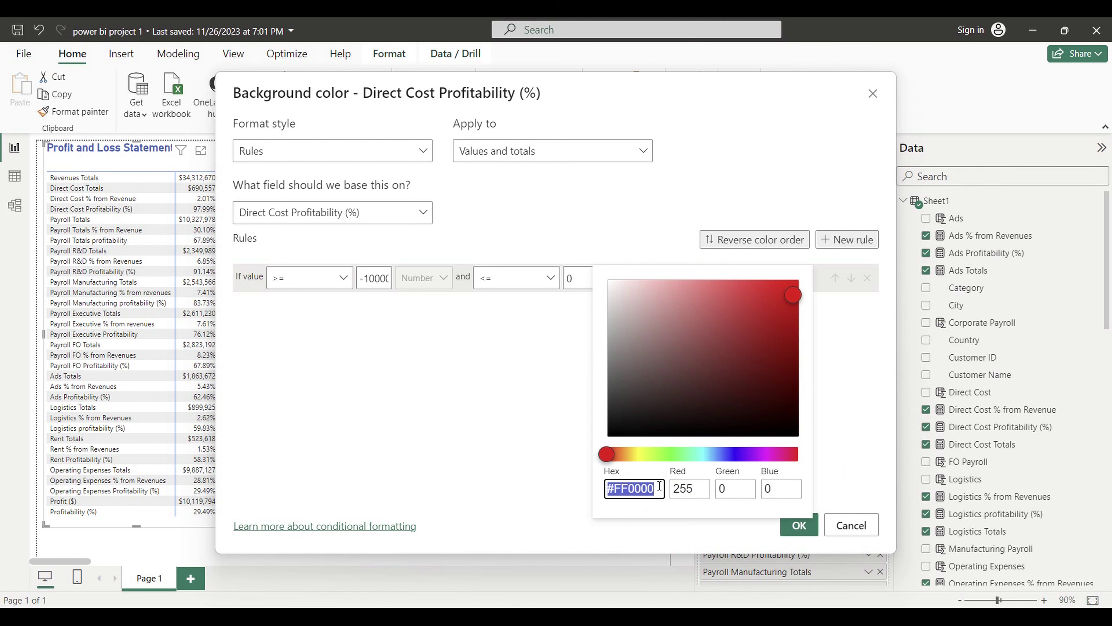
pyautogui.moveTo(764, 618)
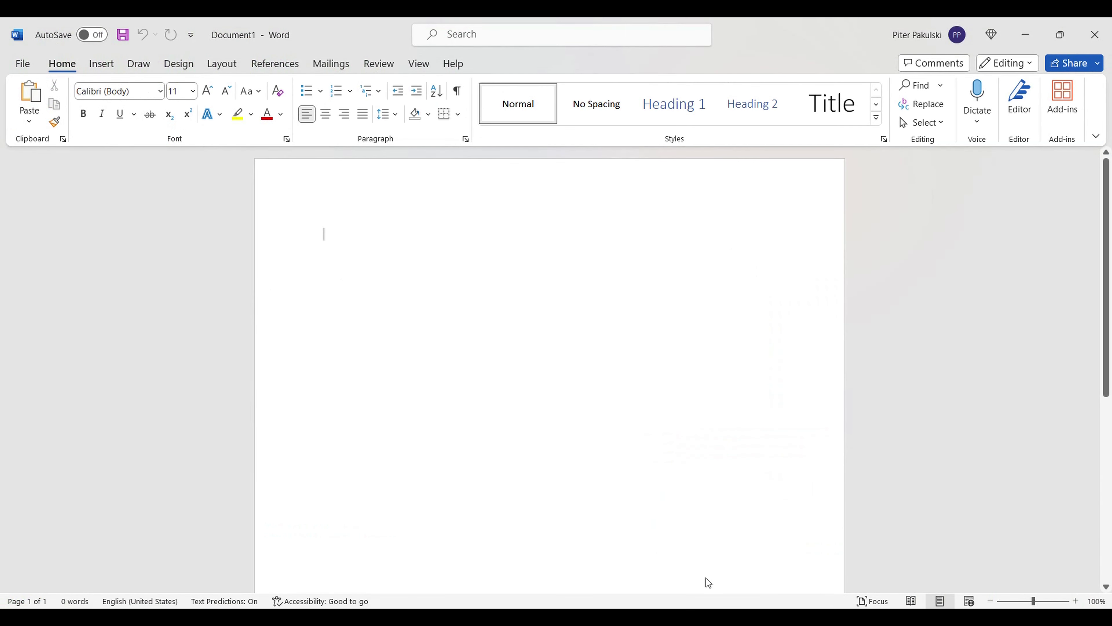
# - Paste the red hex code into Word and label it '#FF0000 - red'
pyautogui.write('#FF0000')
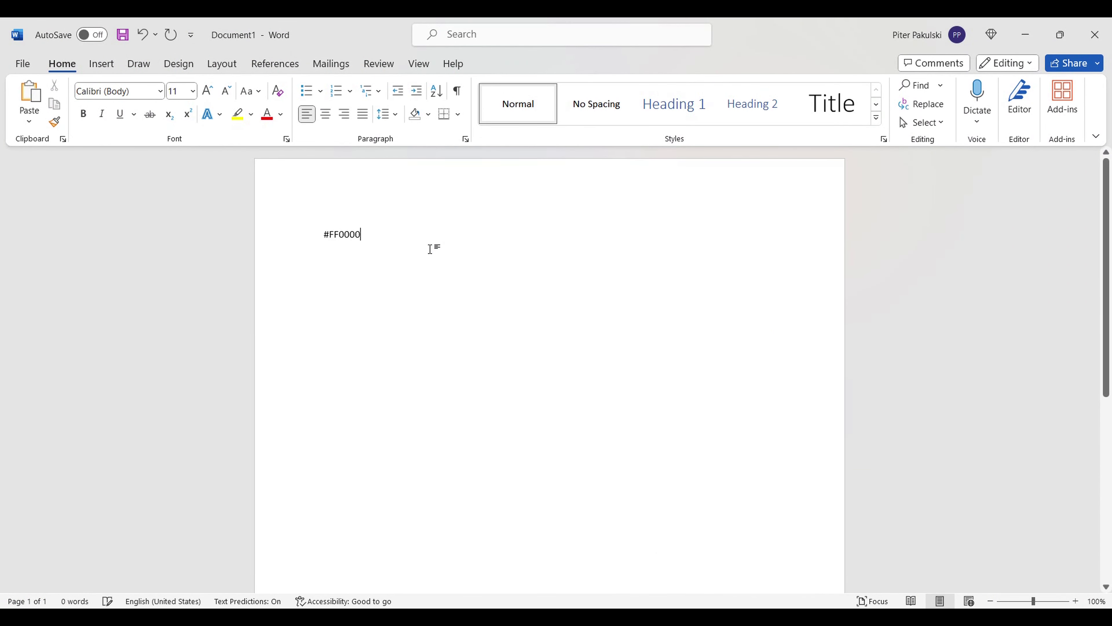
pyautogui.write('- re')
# - Keep red for the first rule and add a second rule > 0 and <= 1000000
pyautogui.moveTo(701, 618)
pyautogui.click(534, 562)
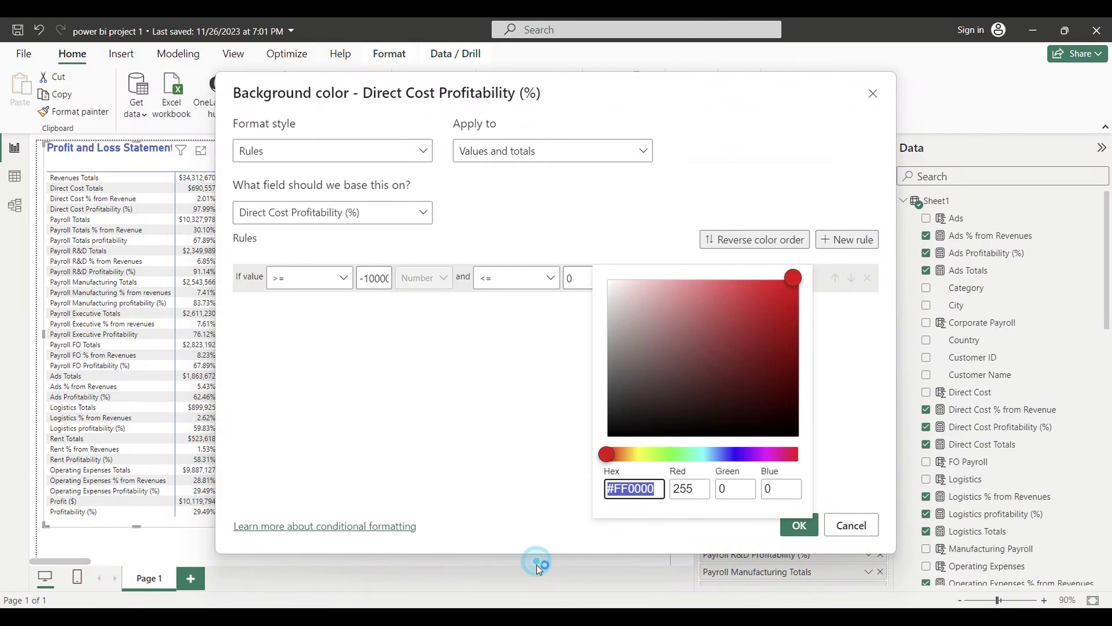
pyautogui.click(854, 531)
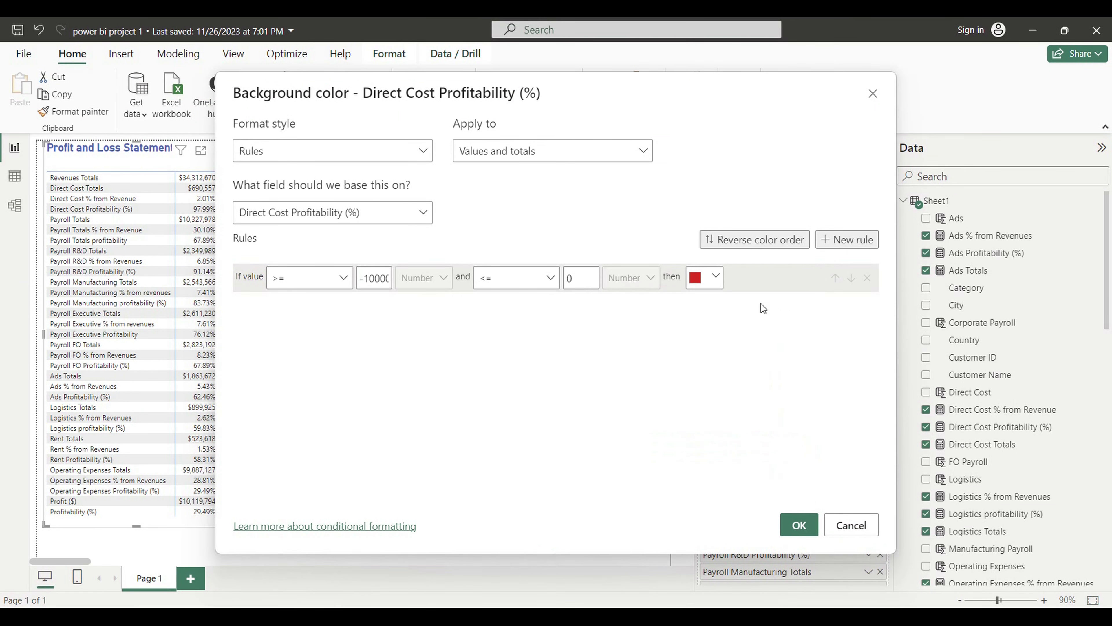
pyautogui.click(855, 245)
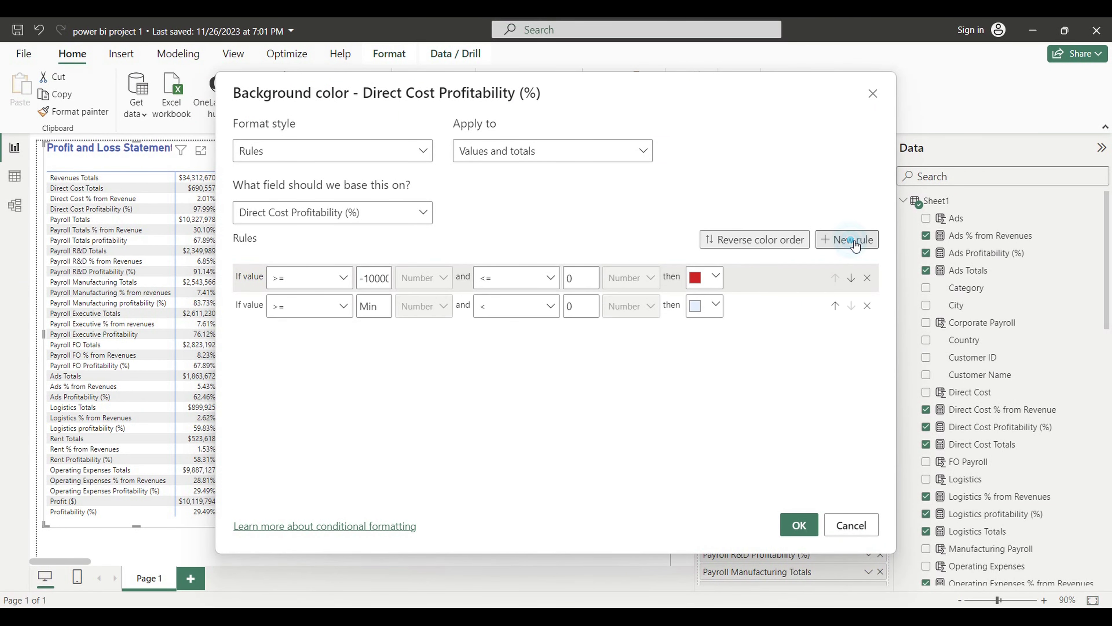
pyautogui.click(346, 306)
pyautogui.click(313, 331)
pyautogui.click(372, 306)
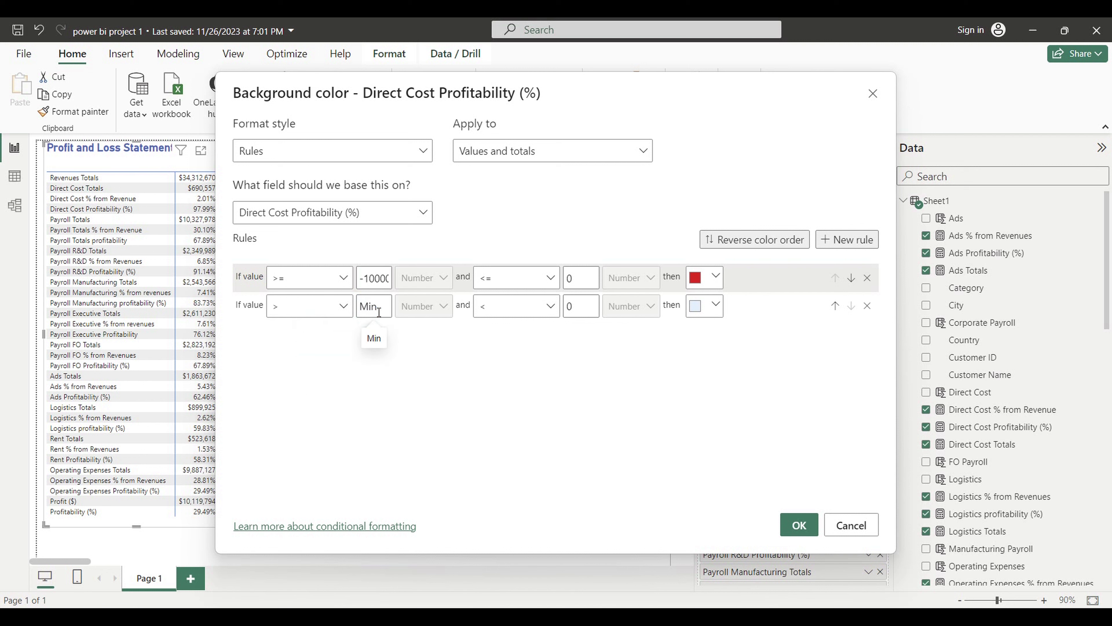
pyautogui.write('0')
pyautogui.click(551, 306)
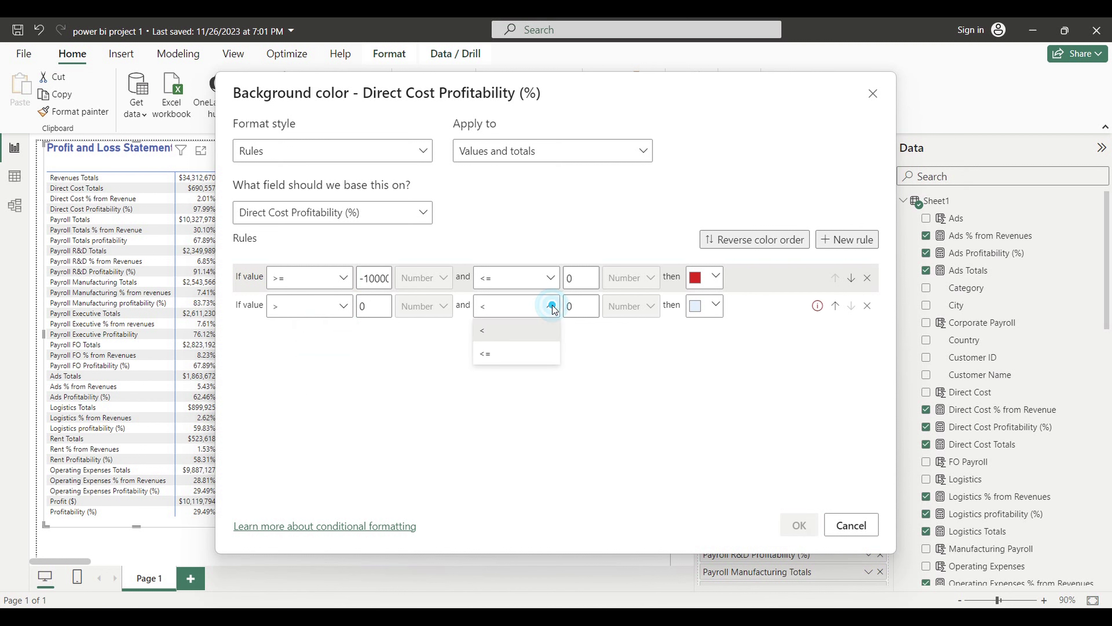
pyautogui.click(514, 359)
pyautogui.doubleClick(577, 306)
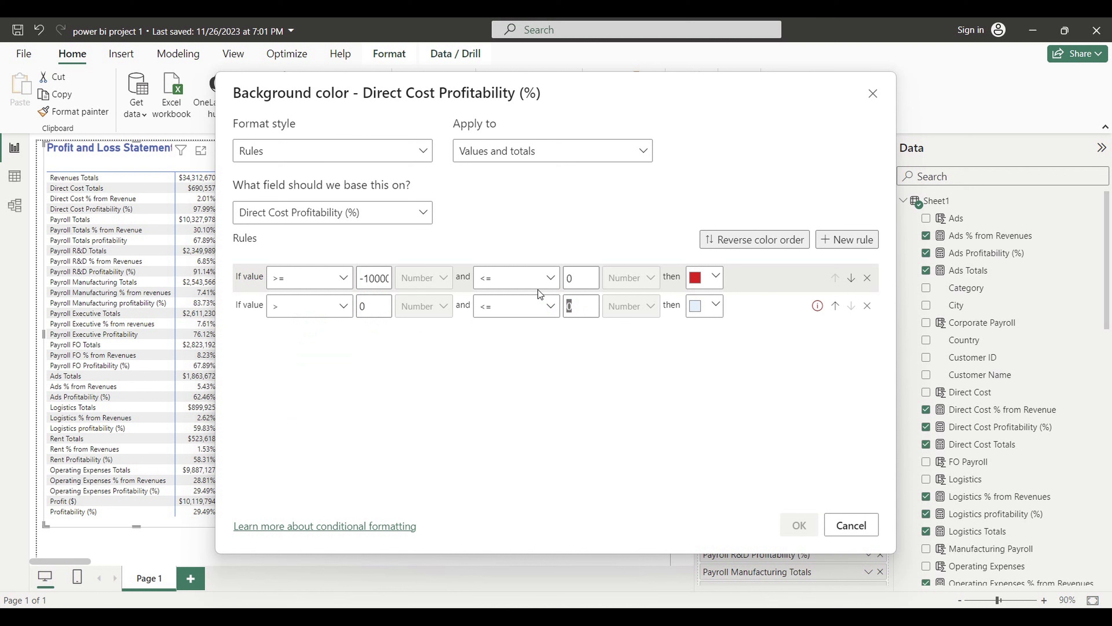
pyautogui.write('10')
pyautogui.write('00000')
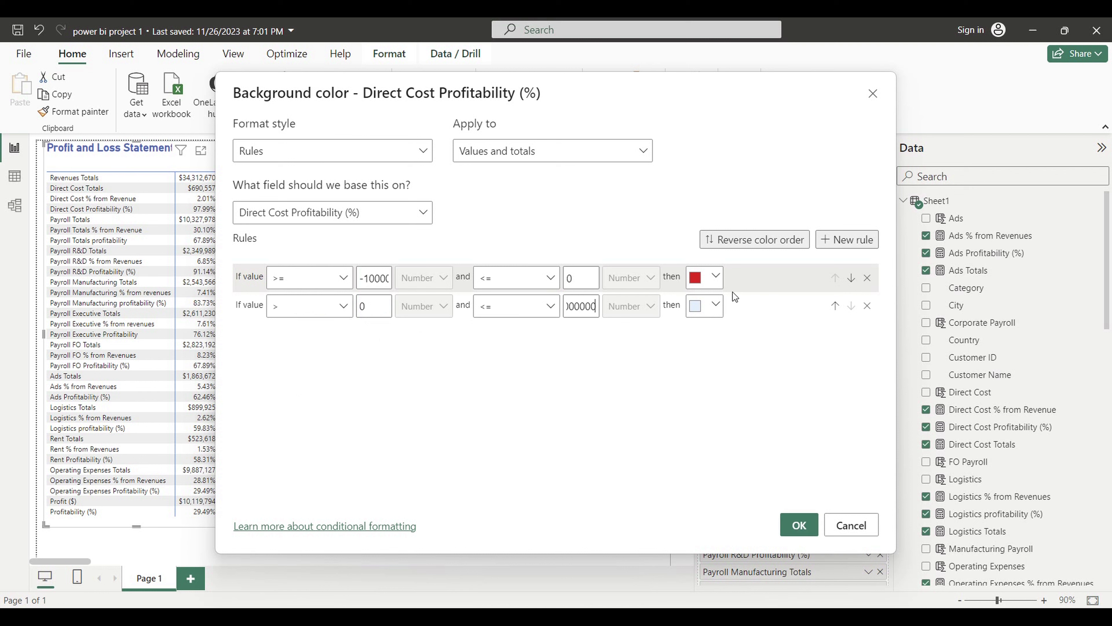
# - Colour the second rule bright green and display its hex code #00FF2F
pyautogui.click(717, 305)
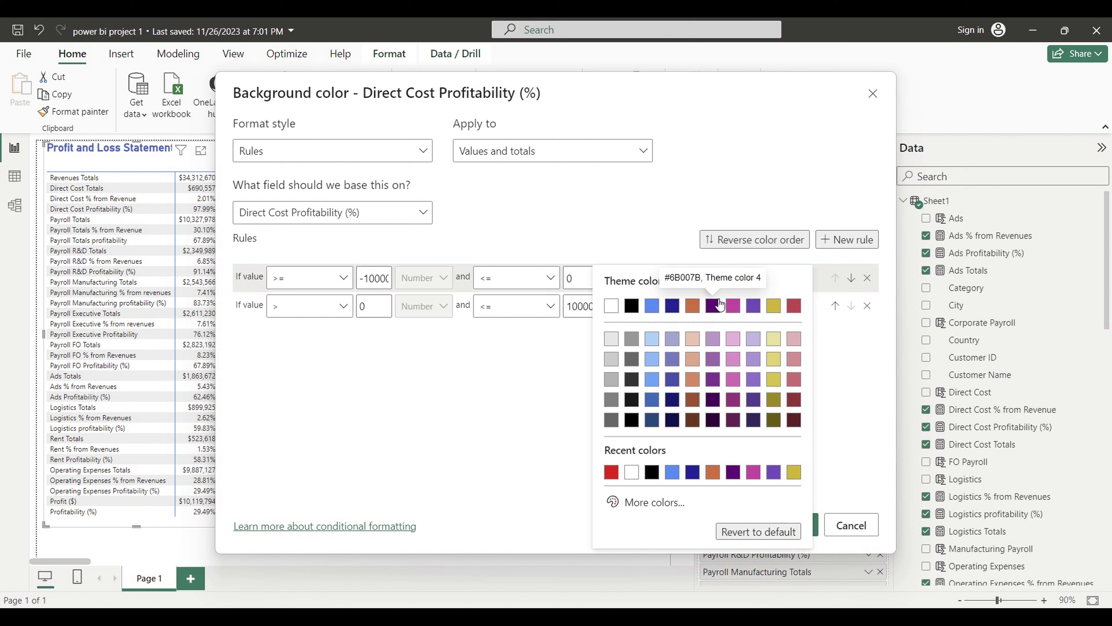
pyautogui.click(638, 503)
pyautogui.moveTo(715, 461); pyautogui.dragTo(675, 456)
pyautogui.moveTo(636, 282)
pyautogui.mouseDown()
pyautogui.moveTo(813, 260)
pyautogui.moveTo(792, 278)
pyautogui.mouseUp()
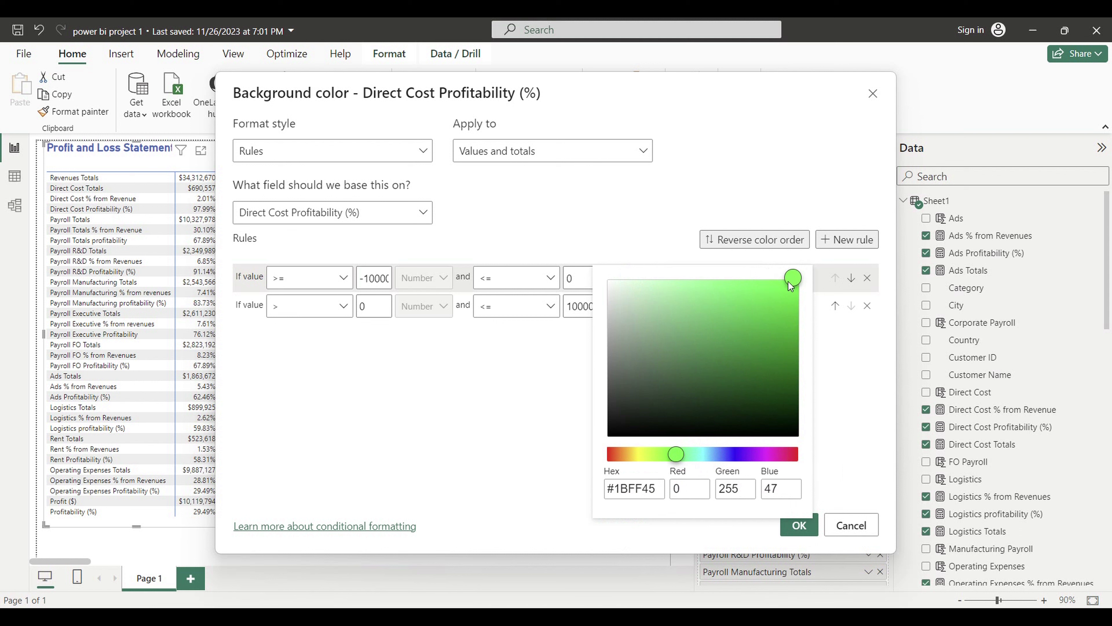
pyautogui.click(557, 365)
pyautogui.click(714, 305)
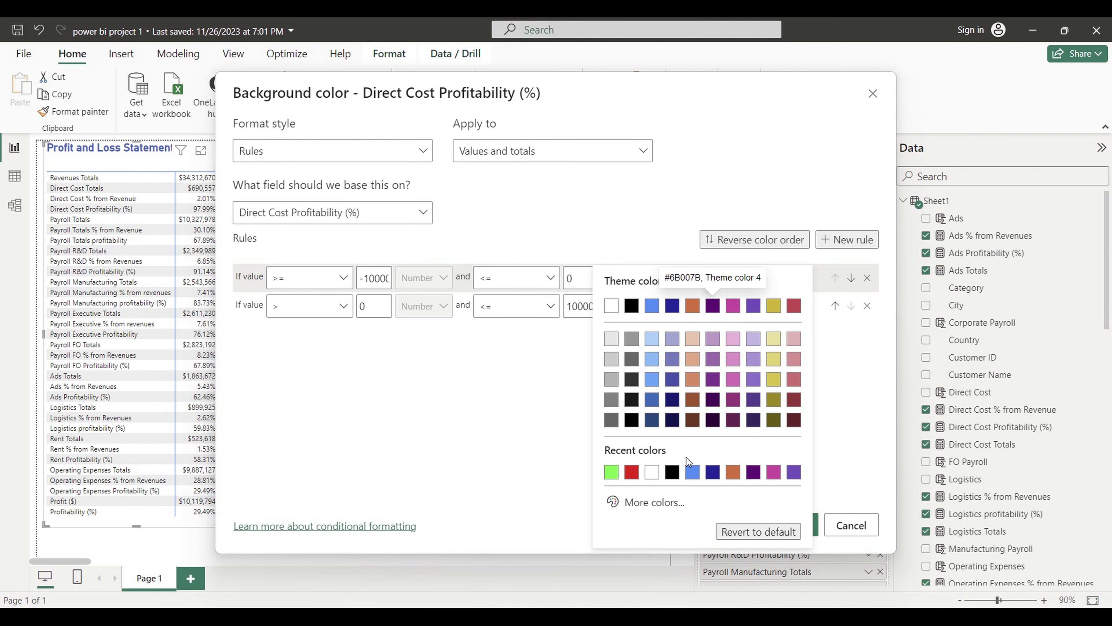
pyautogui.click(647, 507)
pyautogui.hotkey('ctrl', 'c')
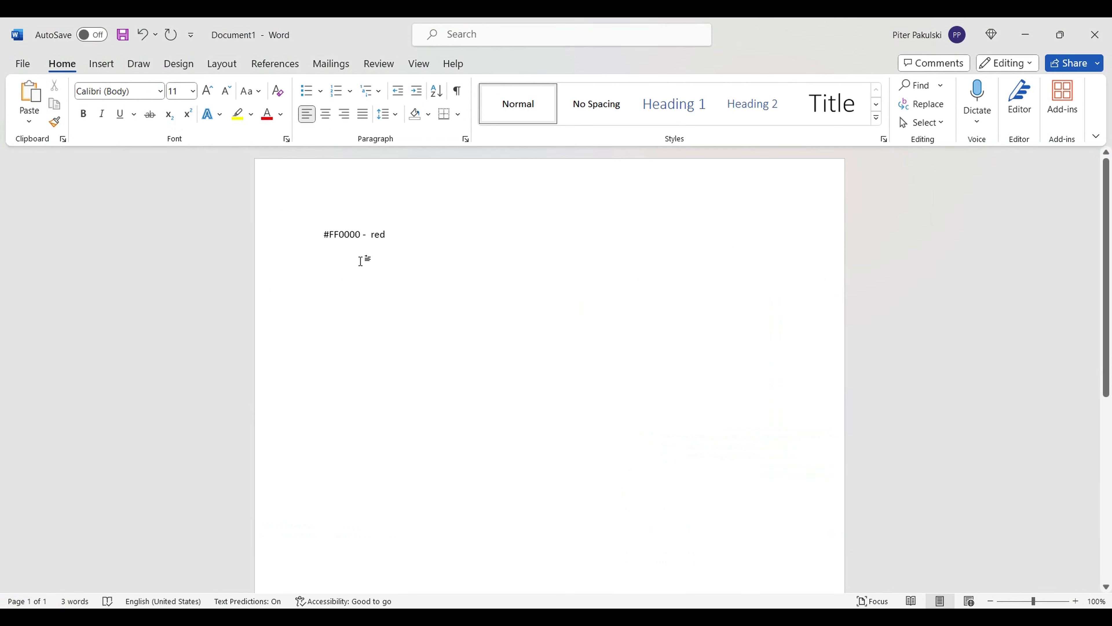
# - Paste the green hex code #00FF2F on a new line below the red note
pyautogui.press('Return')
pyautogui.hotkey('ctrl', 'v')
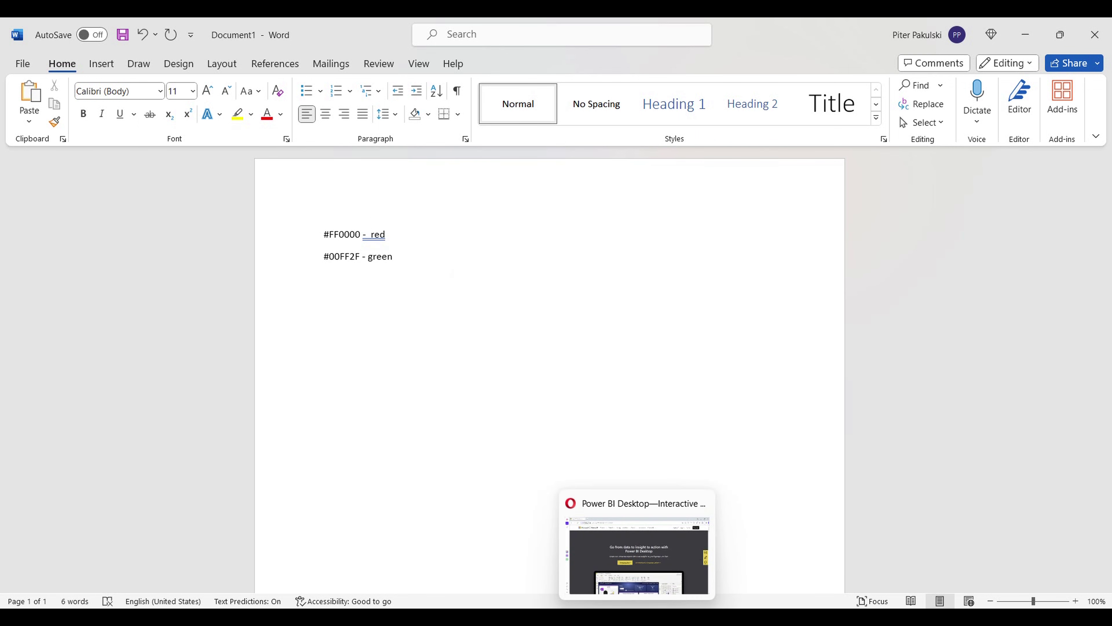
pyautogui.click(566, 548)
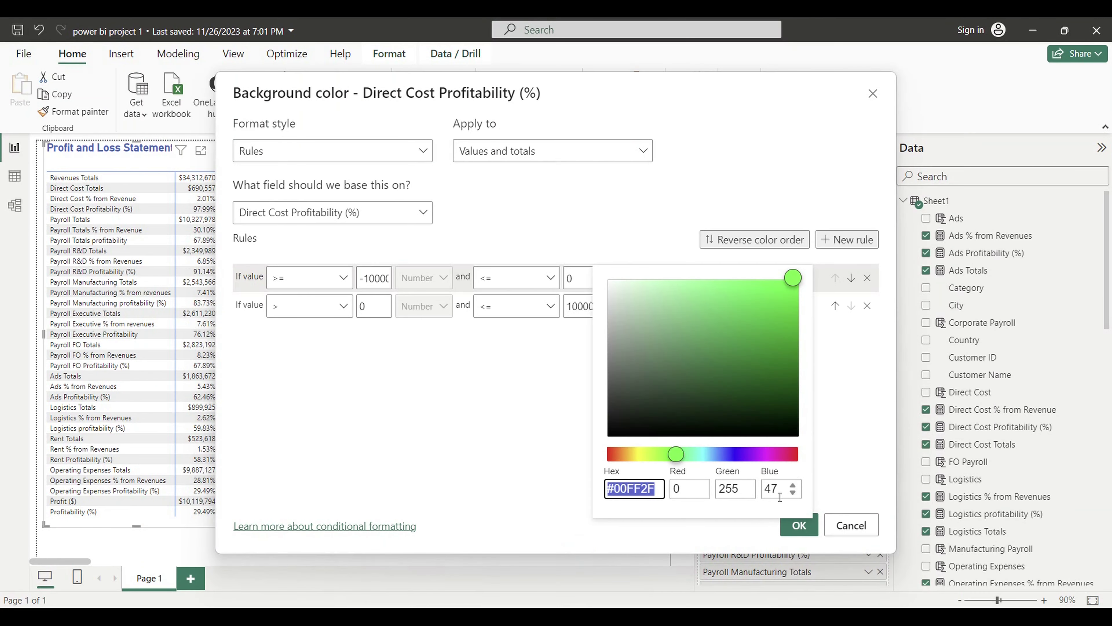
# - Keep green and apply both rules so the 97.99% cell turns green
pyautogui.click(856, 465)
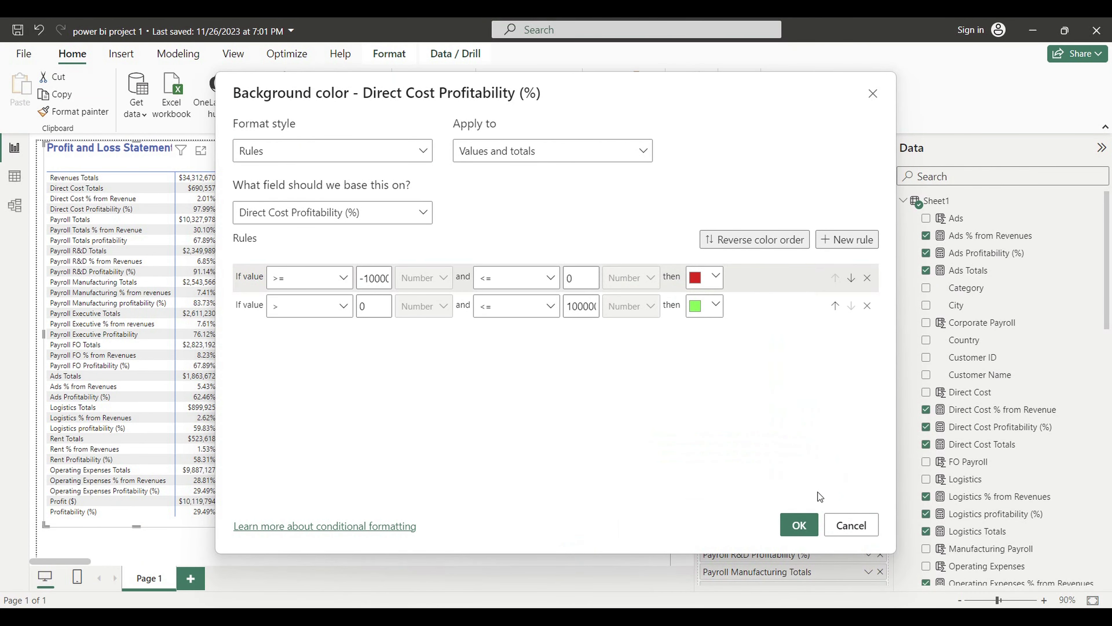
pyautogui.click(798, 525)
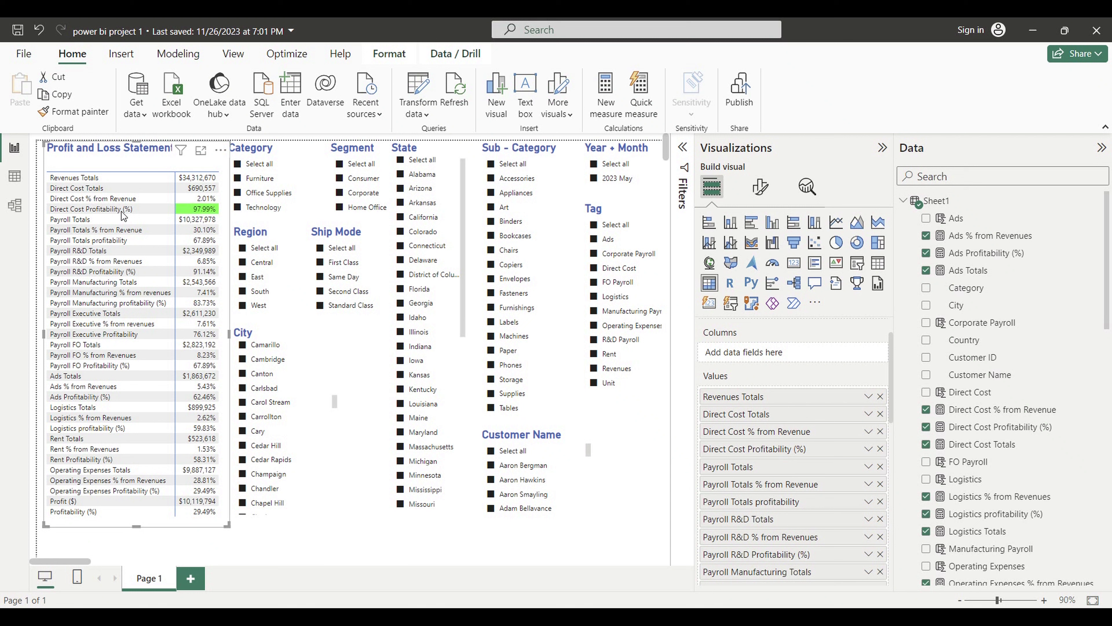
# - Start a Direct Cost Profitability (%) font colour using Rules, applied to values and totals
pyautogui.click(750, 451)
pyautogui.rightClick(750, 451)
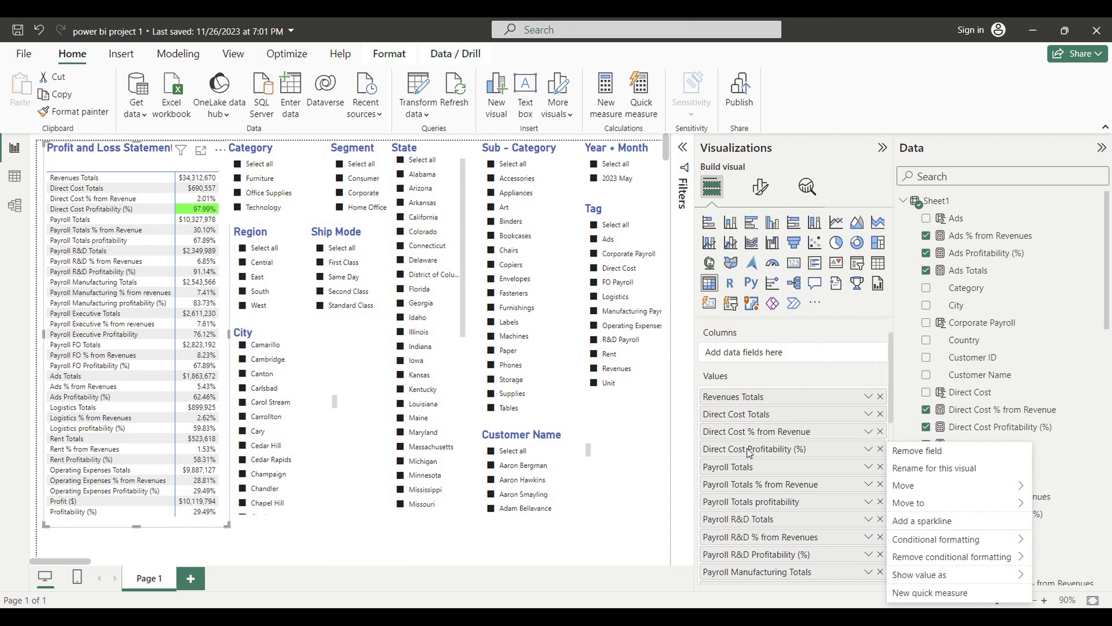
pyautogui.moveTo(928, 543)
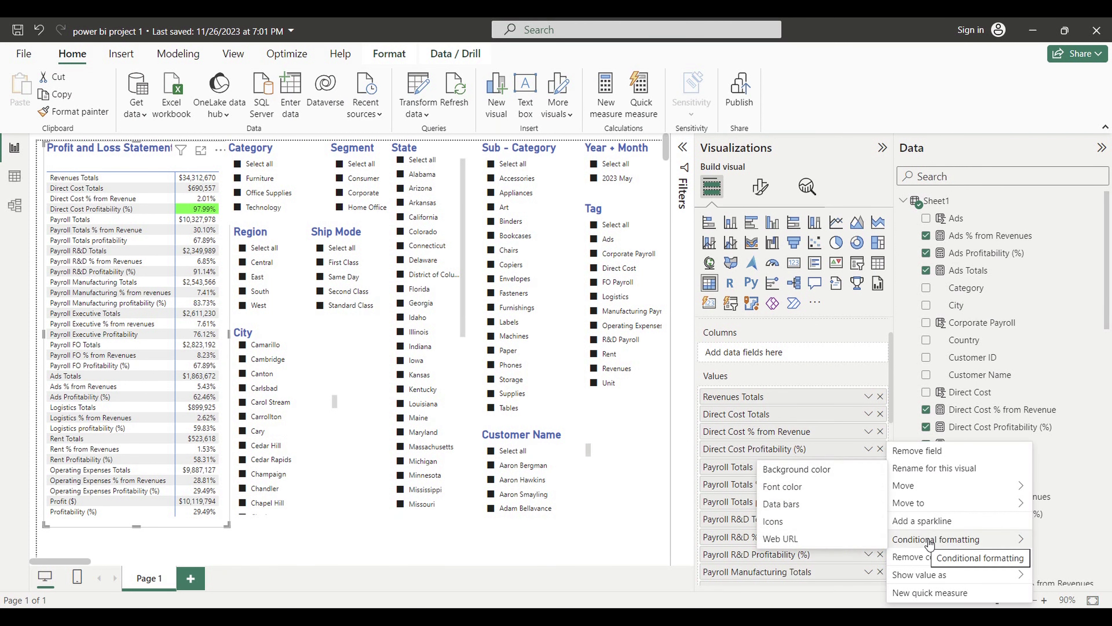
pyautogui.click(780, 487)
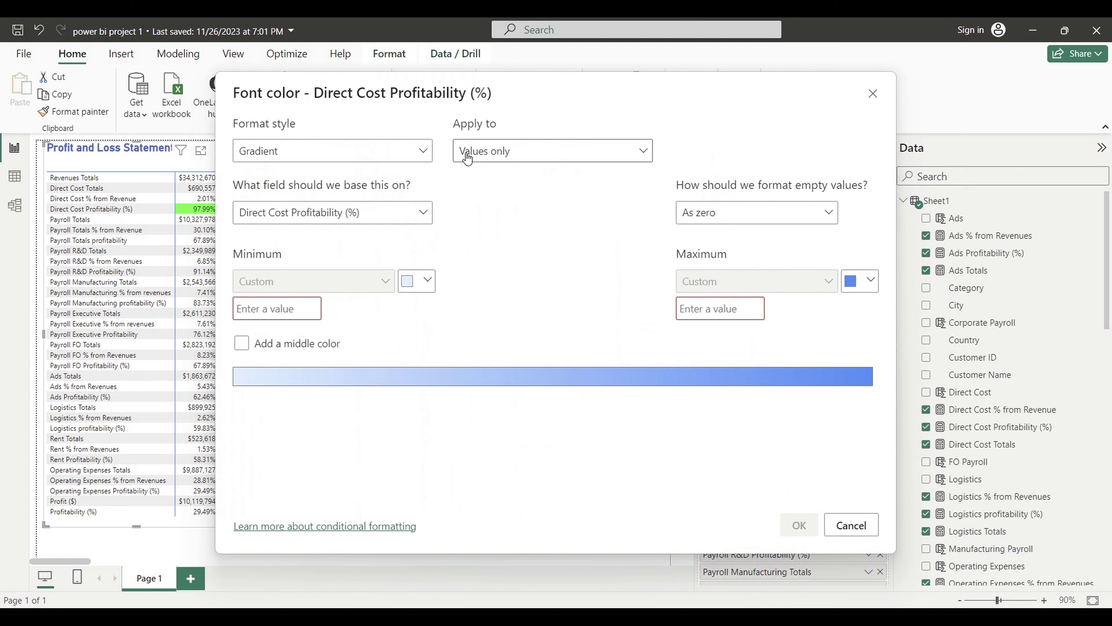
pyautogui.click(424, 150)
pyautogui.click(286, 203)
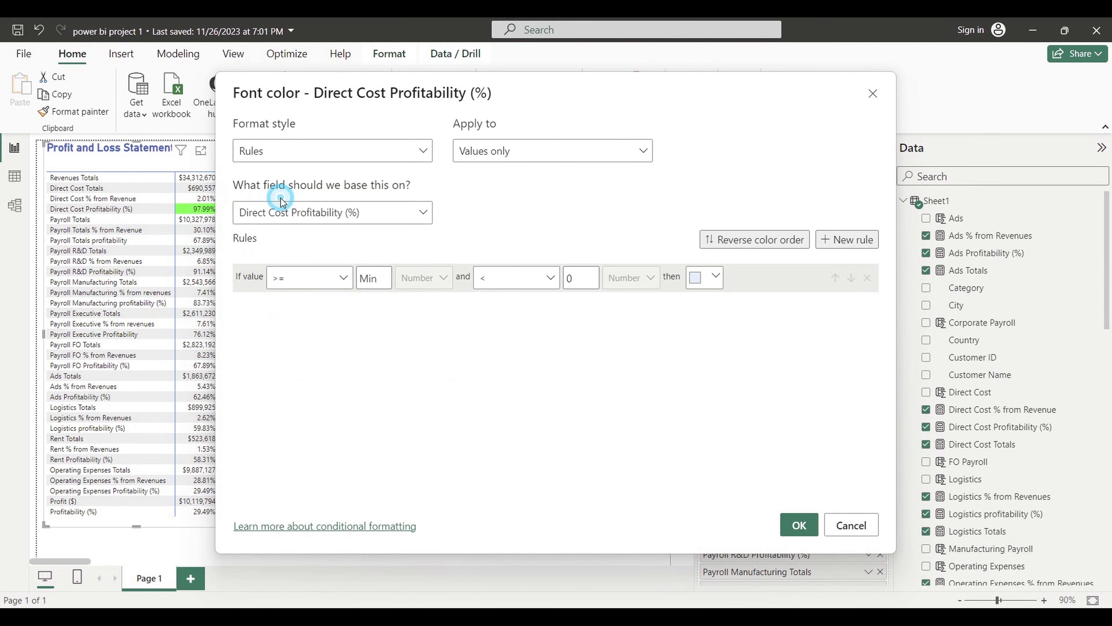
pyautogui.click(502, 154)
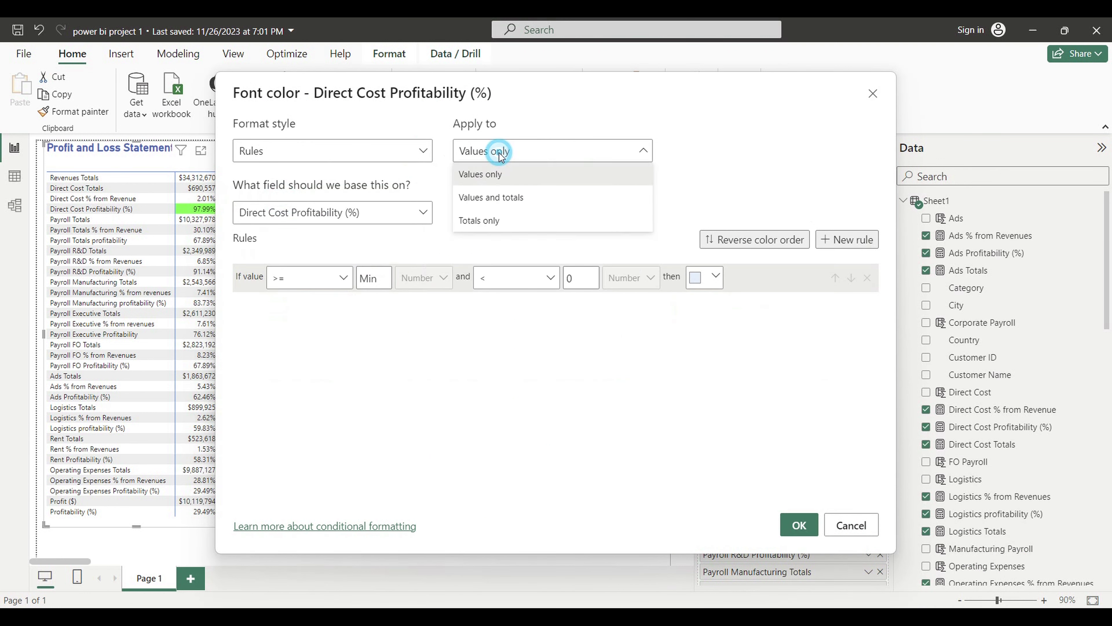
pyautogui.click(506, 198)
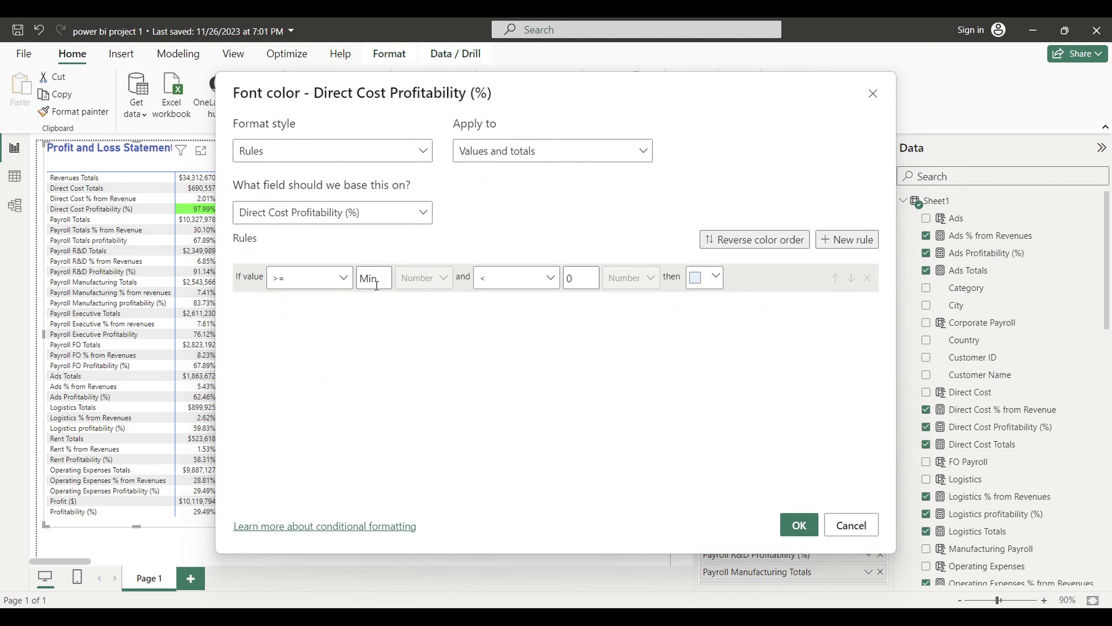
# - Add the rule >= -1000000 and <= 0 with white font and confirm it
pyautogui.click(387, 278)
pyautogui.write('-1000000')
pyautogui.click(537, 276)
pyautogui.click(508, 325)
pyautogui.click(717, 277)
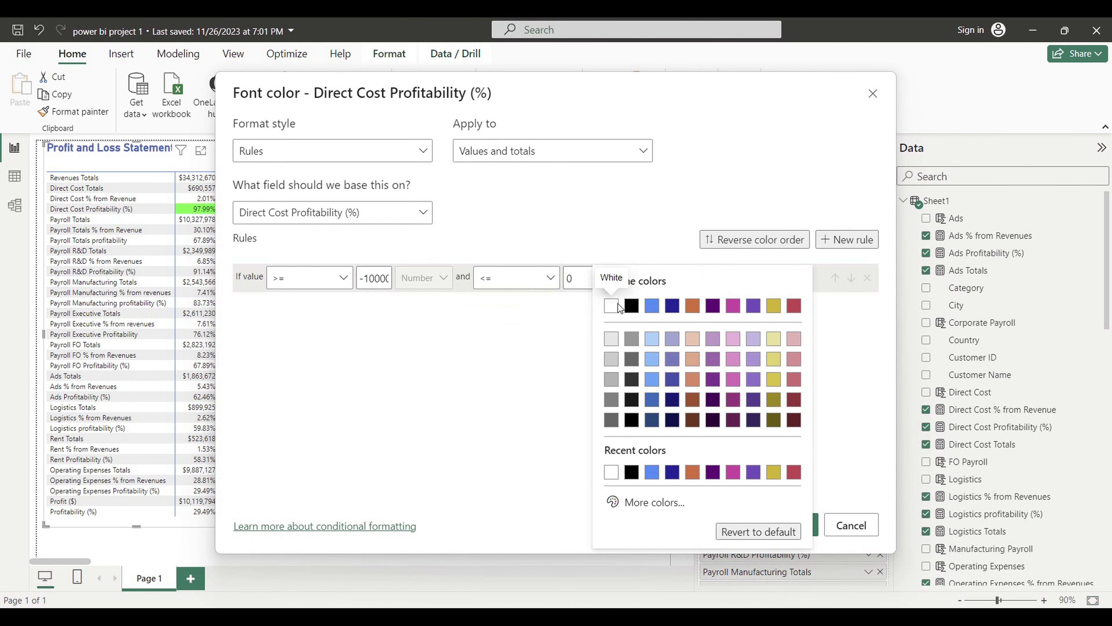
pyautogui.click(610, 305)
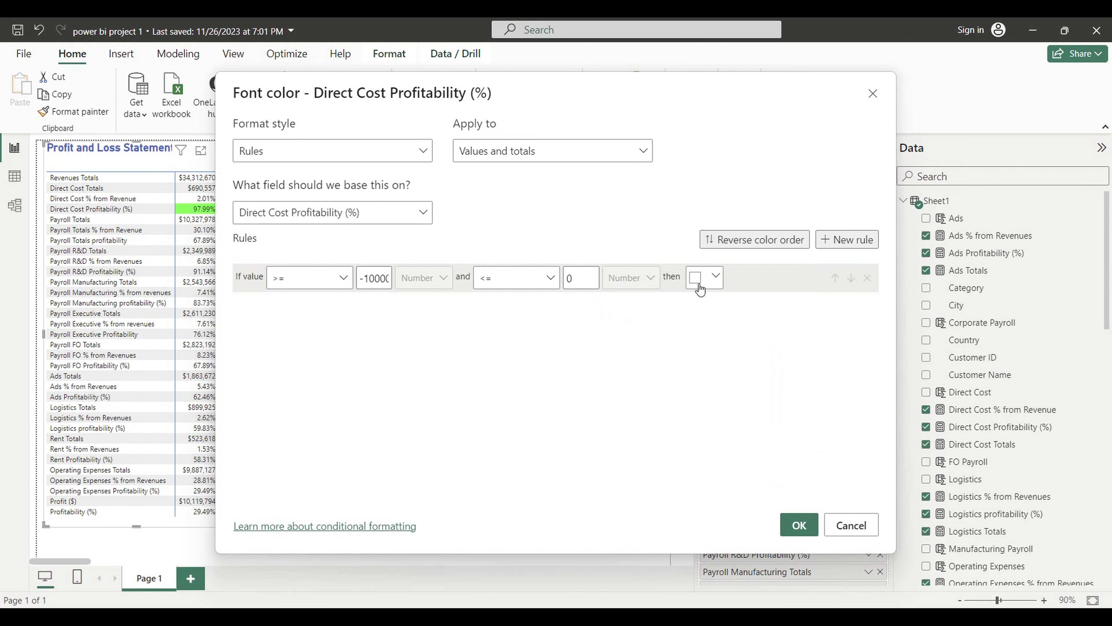
pyautogui.click(799, 526)
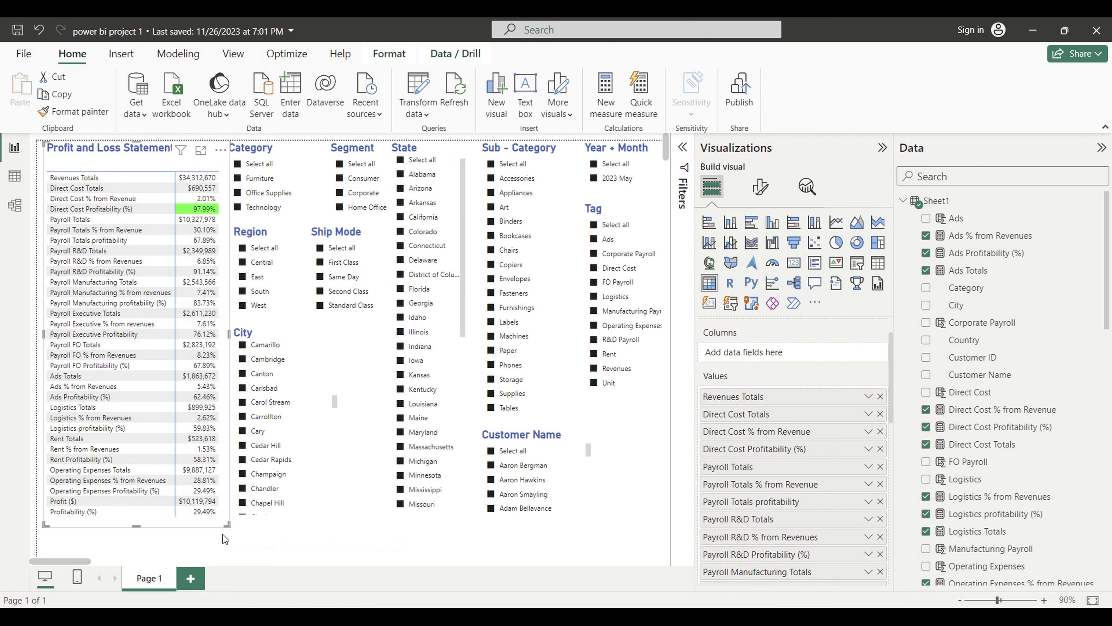
# - Select the Profit and Loss Statement matrix and open Background color formatting for Payroll Totals profitability
pyautogui.click(340, 543)
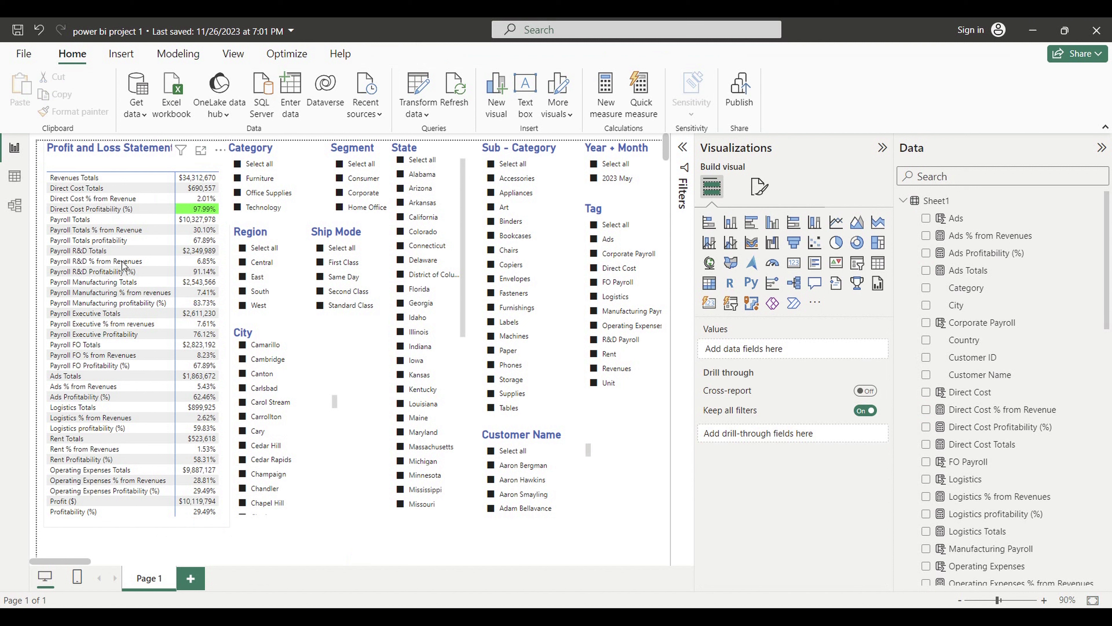
pyautogui.click(141, 522)
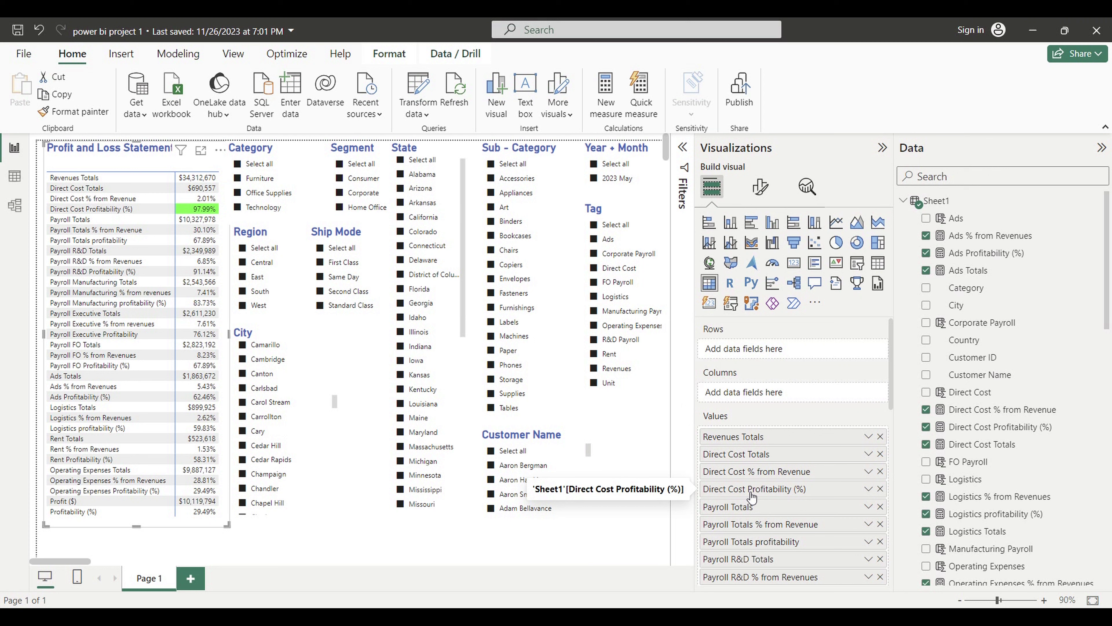
pyautogui.rightClick(760, 548)
pyautogui.moveTo(925, 495)
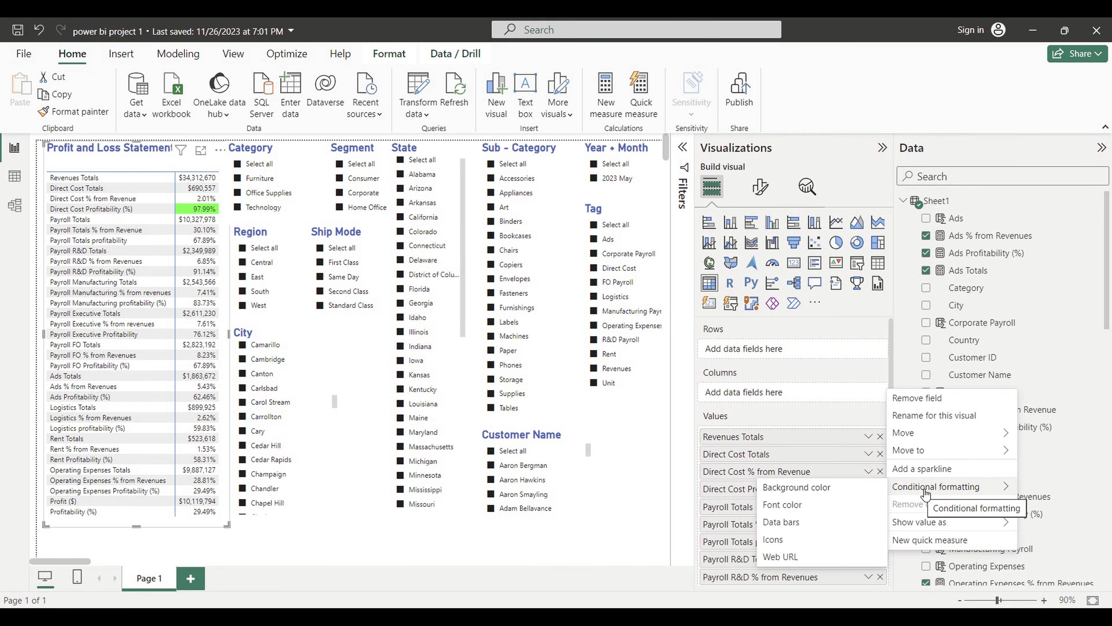
pyautogui.click(815, 487)
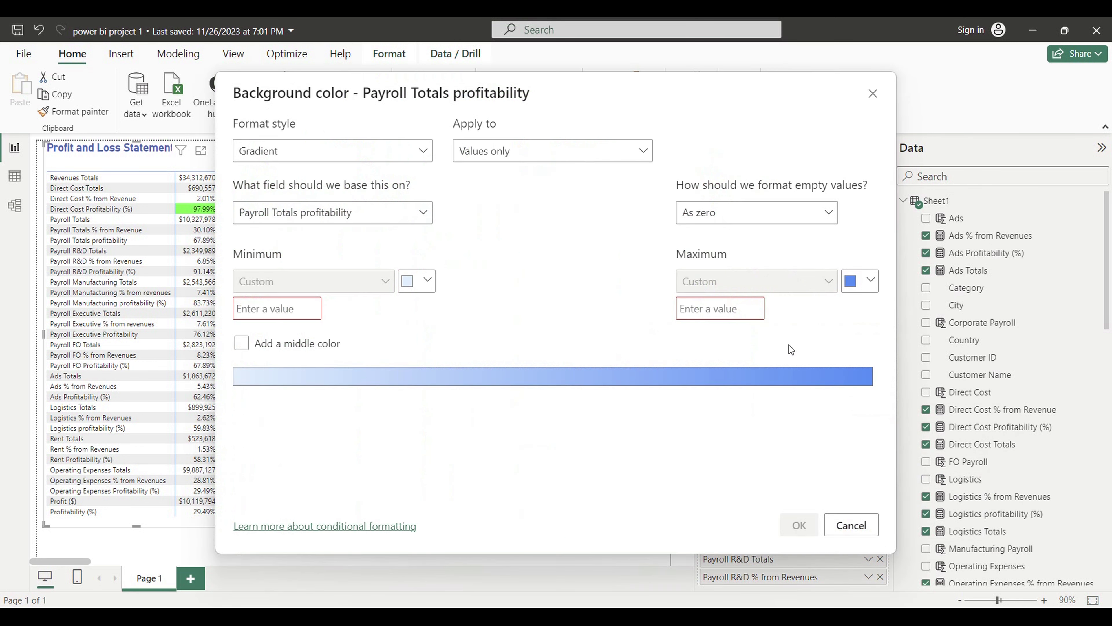
# - Use Rules on values and totals with a first rule from -100000 to 0 inclusive
pyautogui.click(420, 150)
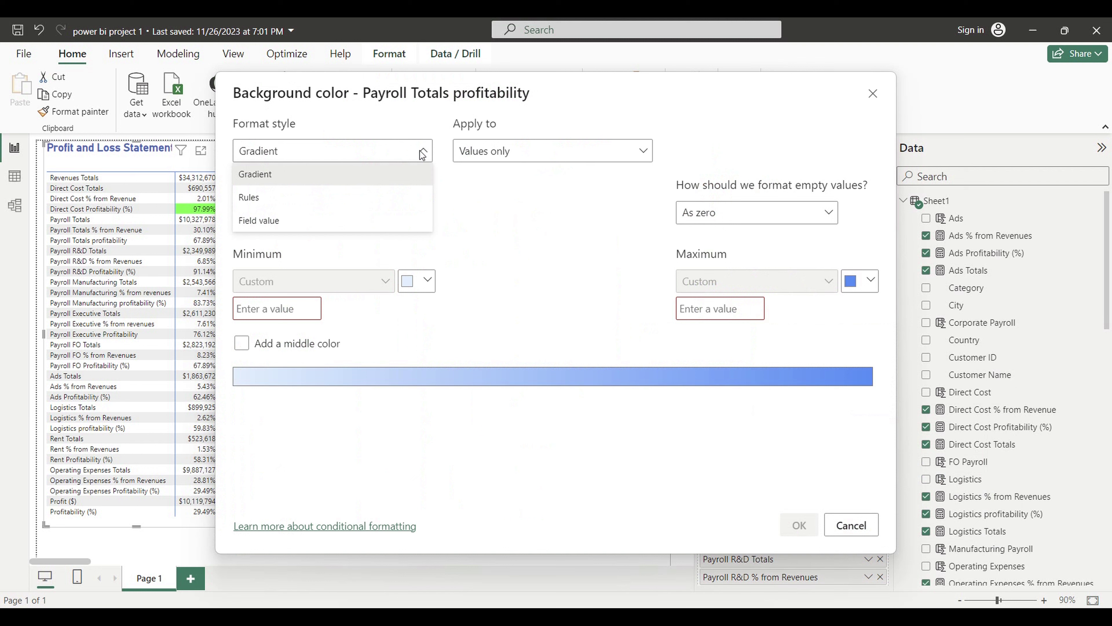
pyautogui.click(287, 197)
pyautogui.click(642, 151)
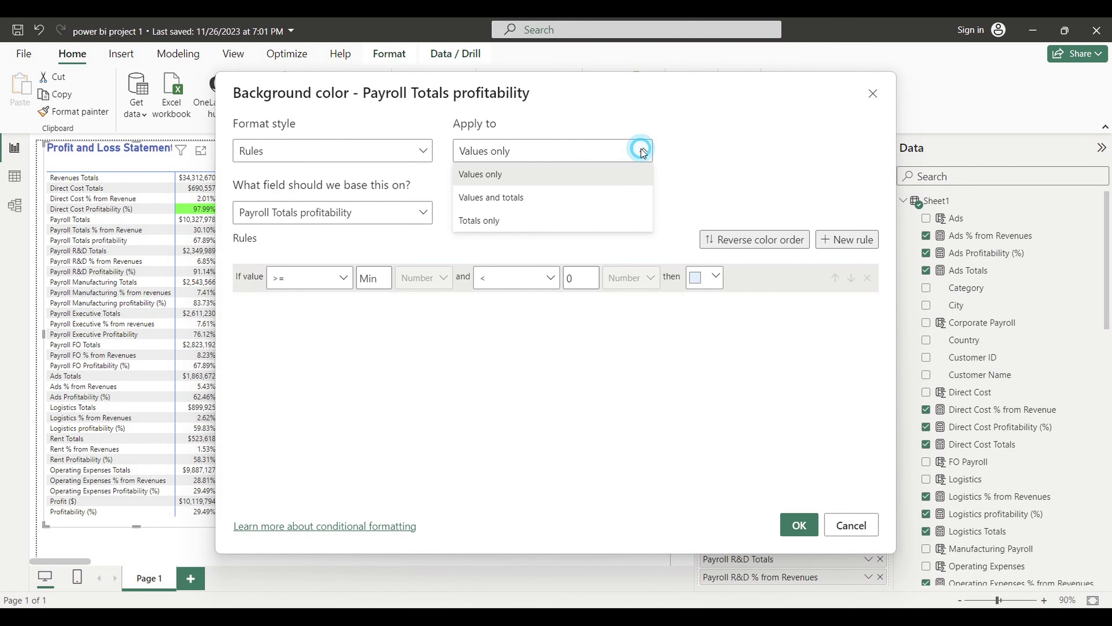
pyautogui.click(499, 198)
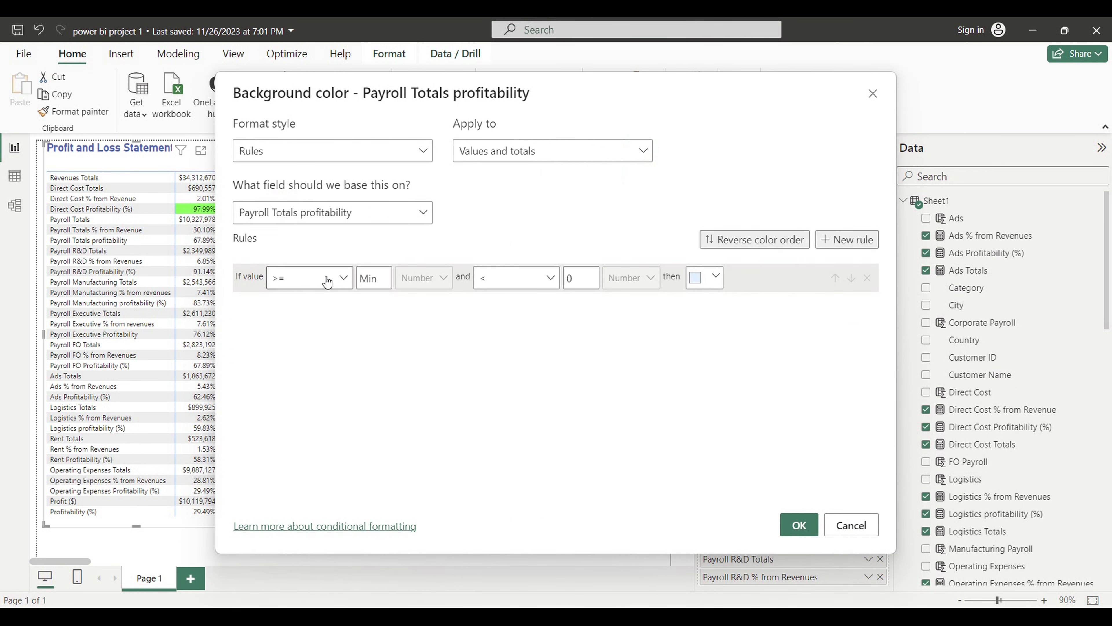
pyautogui.click(380, 278)
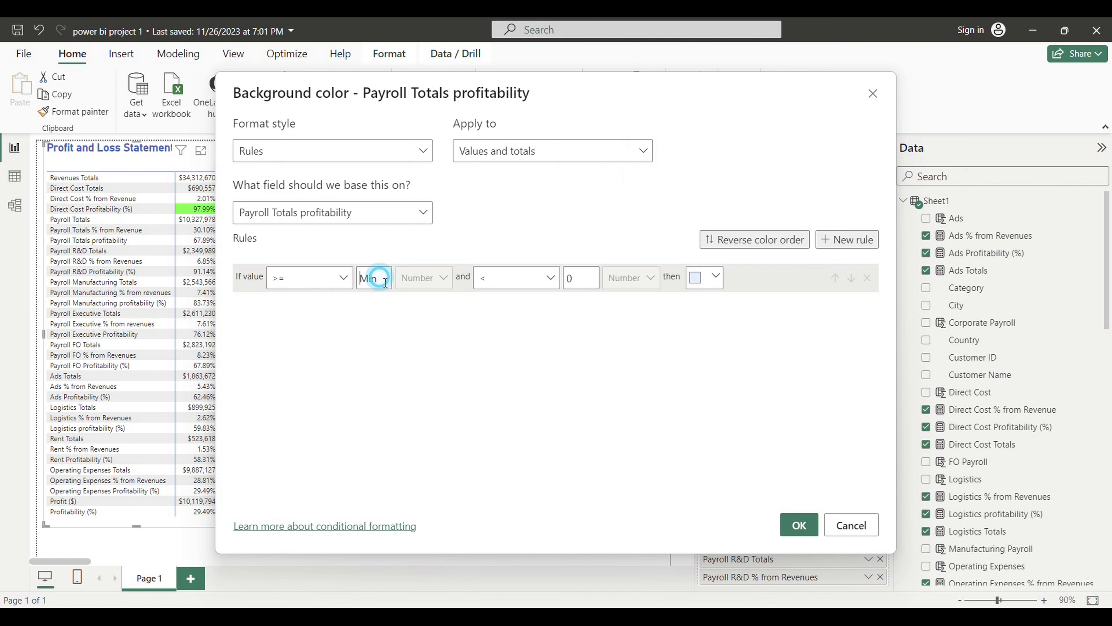
pyautogui.write('-10000')
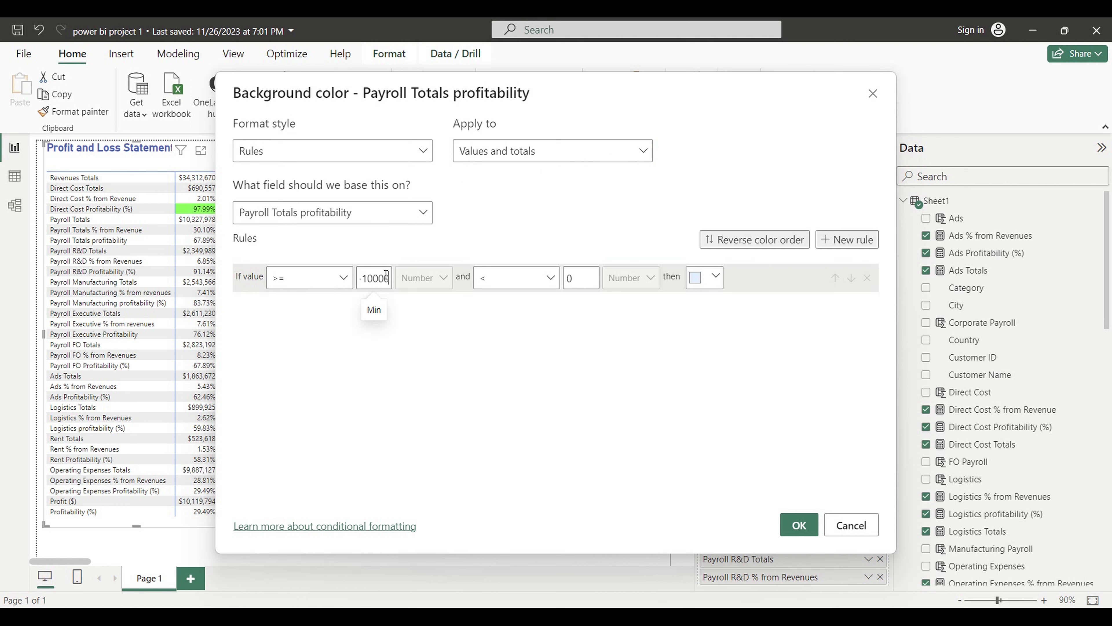
pyautogui.write('0')
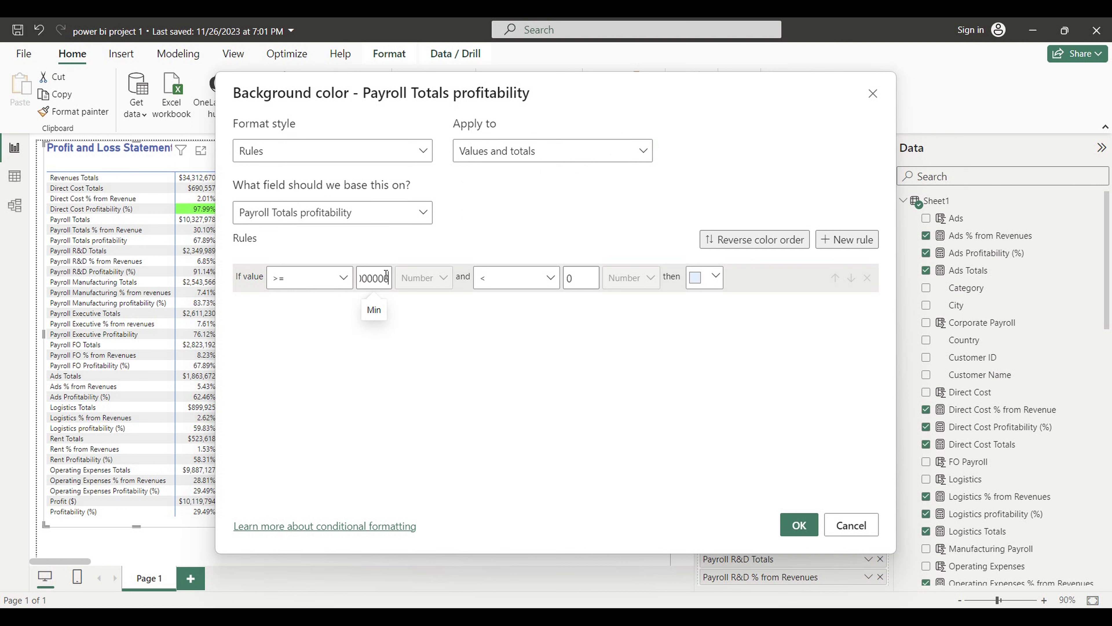
pyautogui.click(550, 277)
pyautogui.click(506, 323)
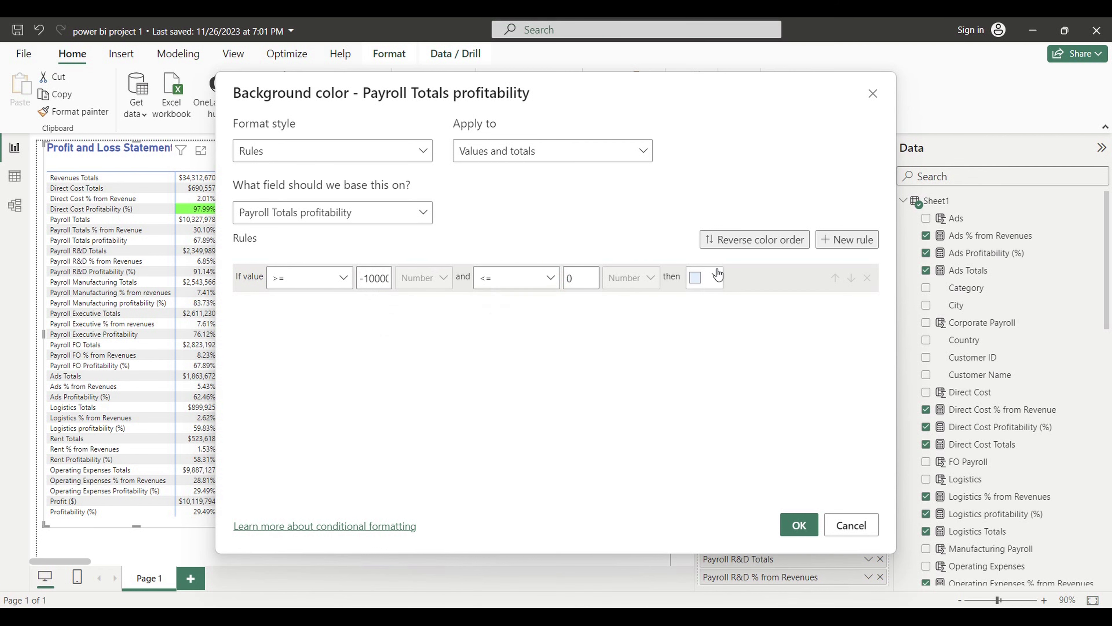
# - In the Word notes, select the red hex code #FF0000
pyautogui.moveTo(700, 618)
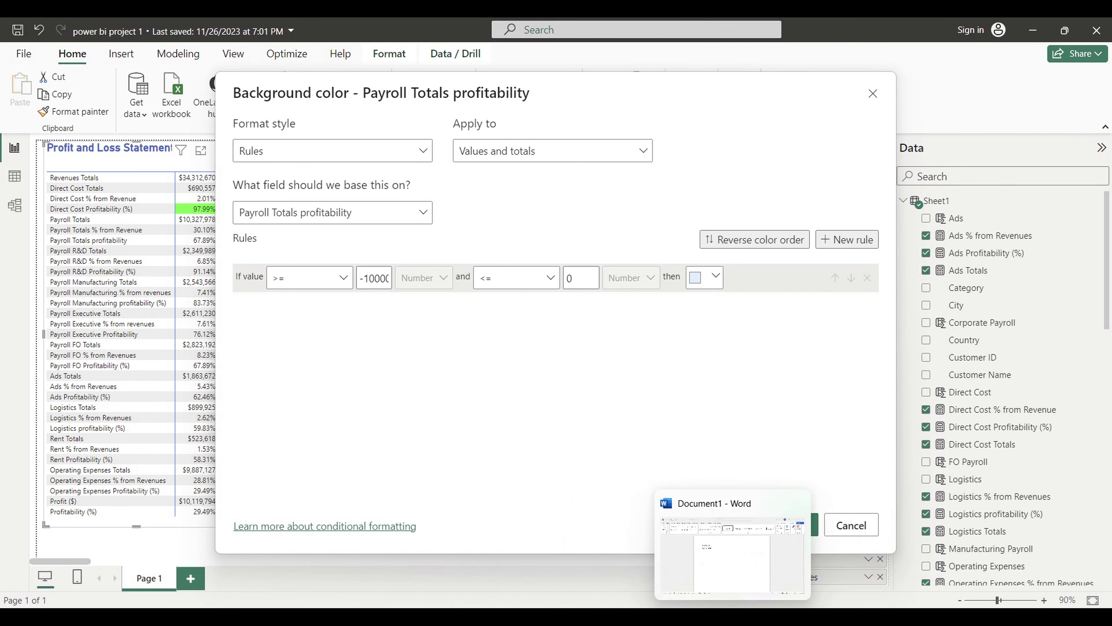
pyautogui.click(724, 544)
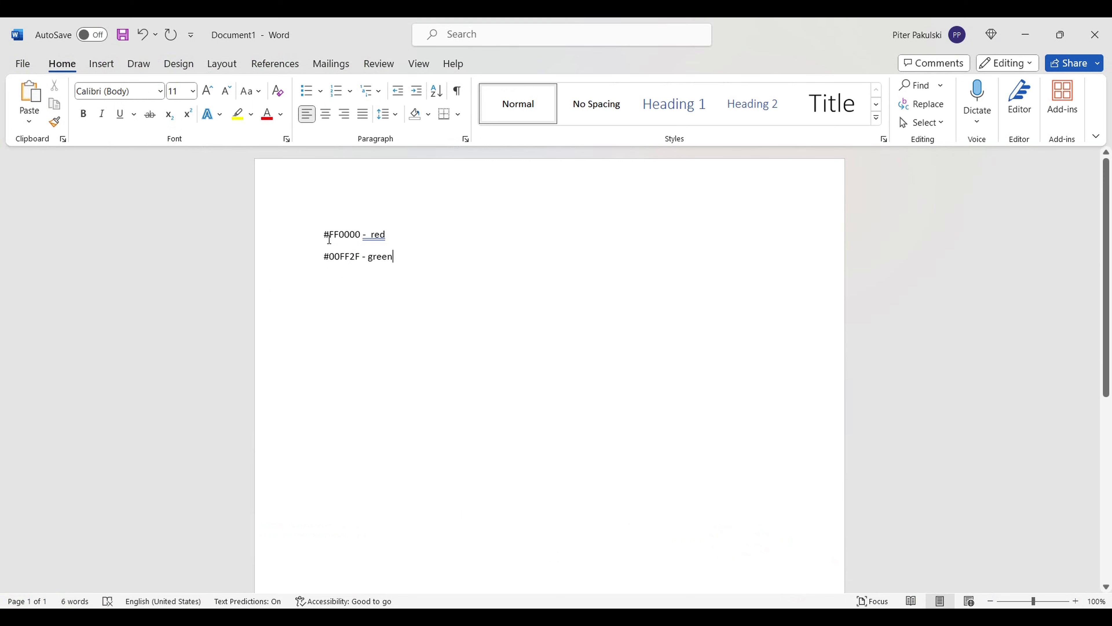
pyautogui.doubleClick(330, 238)
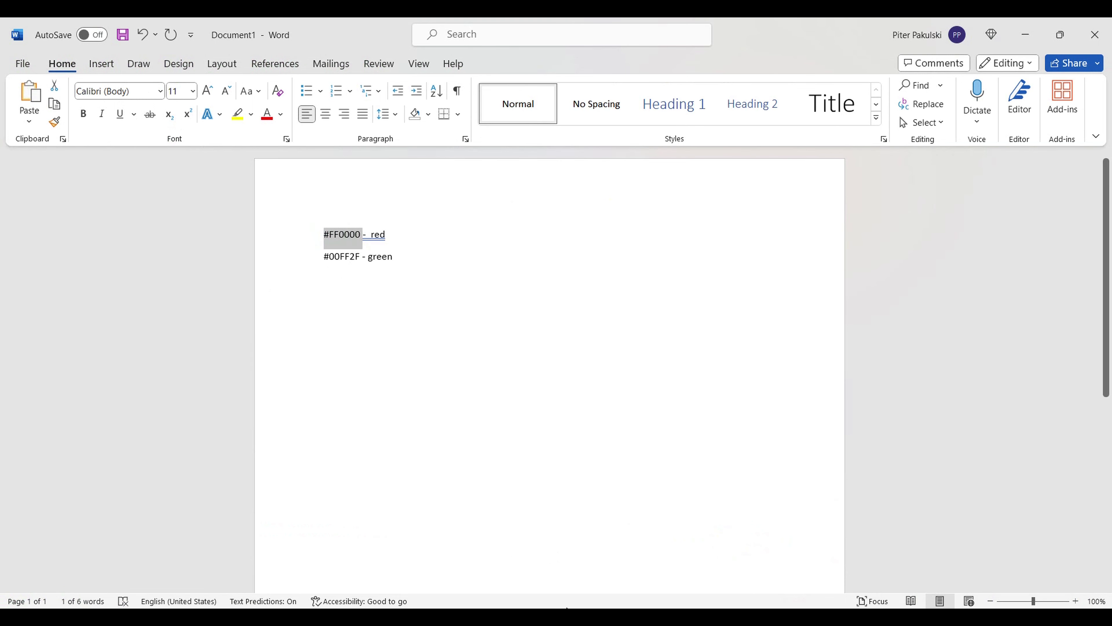
# - Back in Power BI, enter hex #FF0000 under More colors as the first rule's colour
pyautogui.moveTo(734, 573)
pyautogui.click(831, 555)
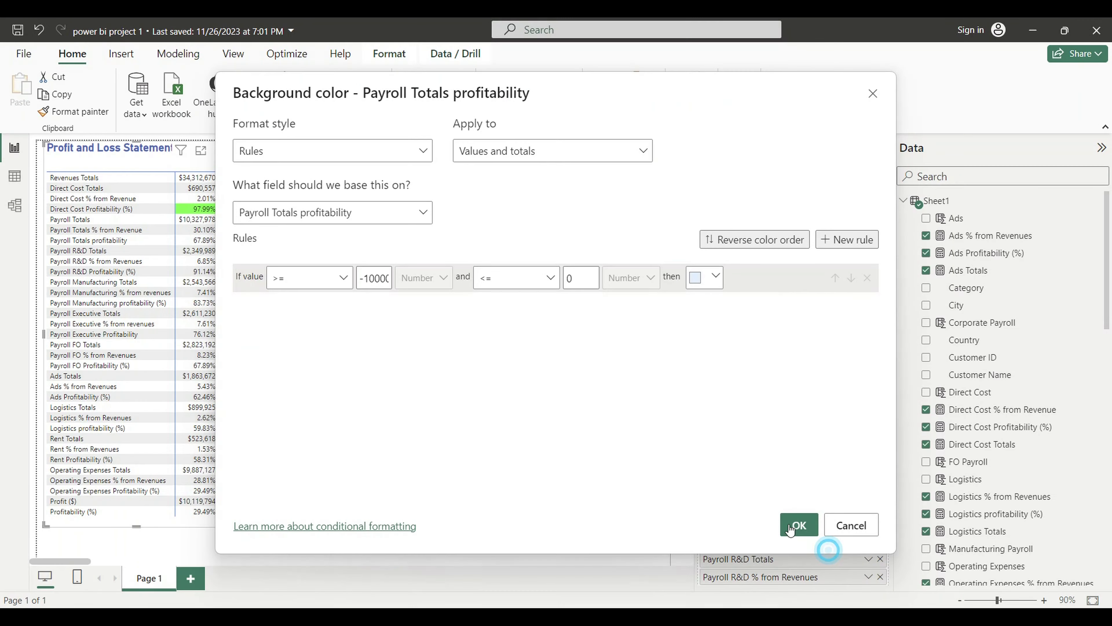
pyautogui.click(722, 278)
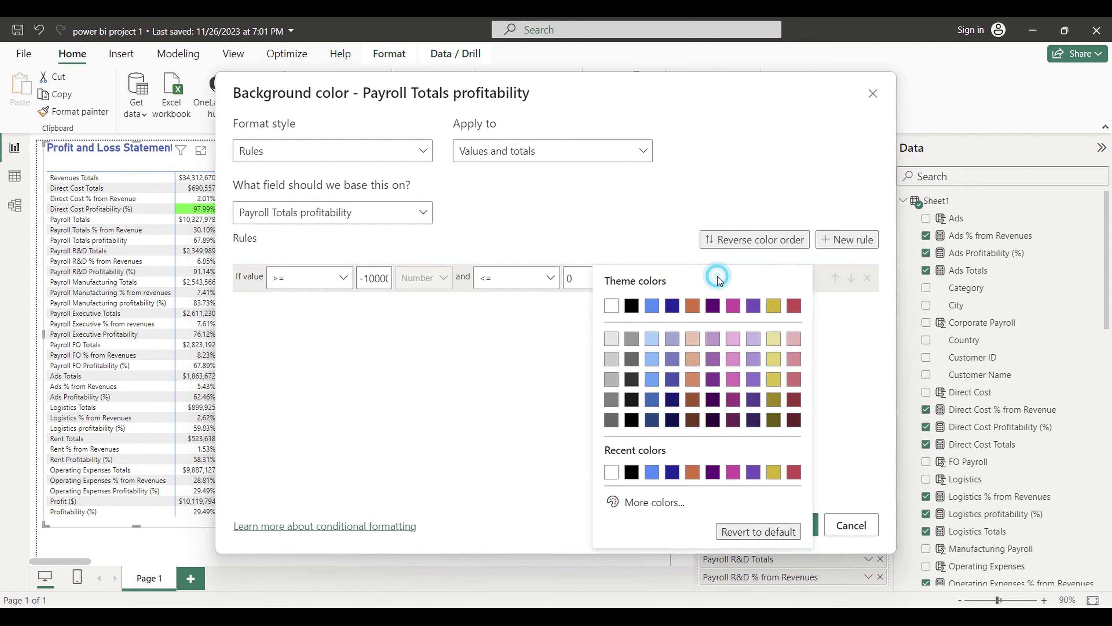
pyautogui.click(647, 502)
pyautogui.write('#FF0000')
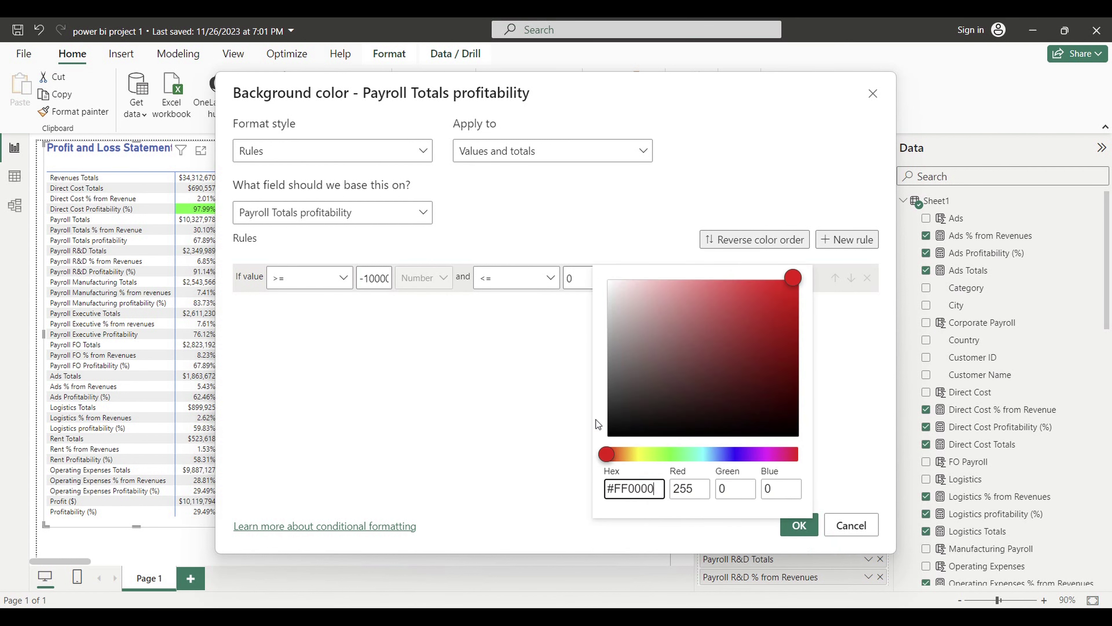
pyautogui.click(489, 414)
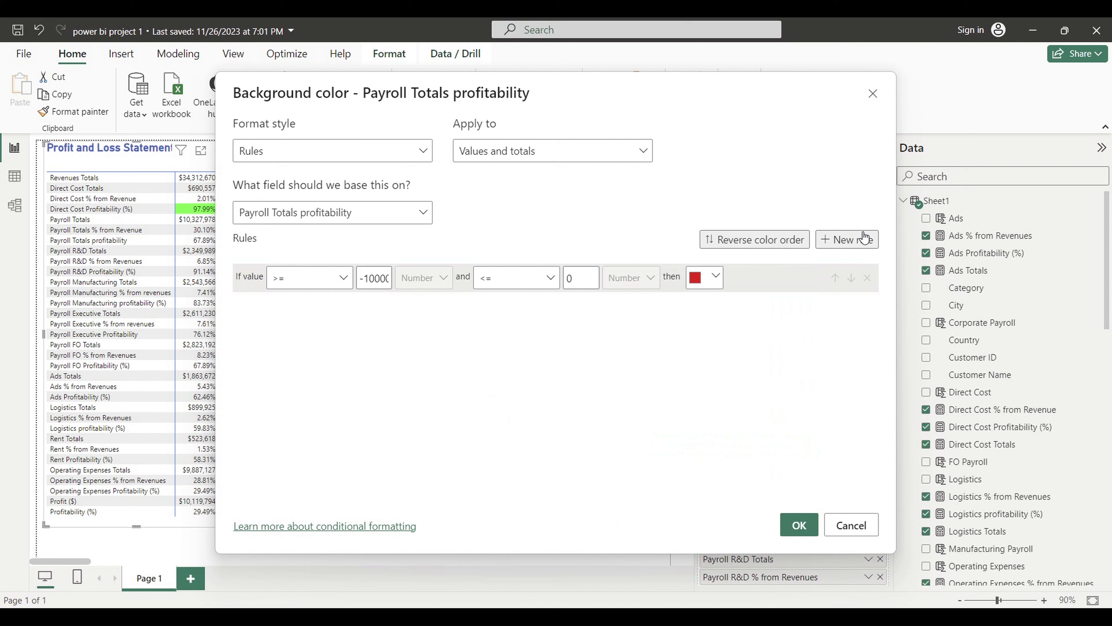
# - Add a second rule for values greater than 0 up to 100000
pyautogui.click(847, 240)
pyautogui.click(308, 306)
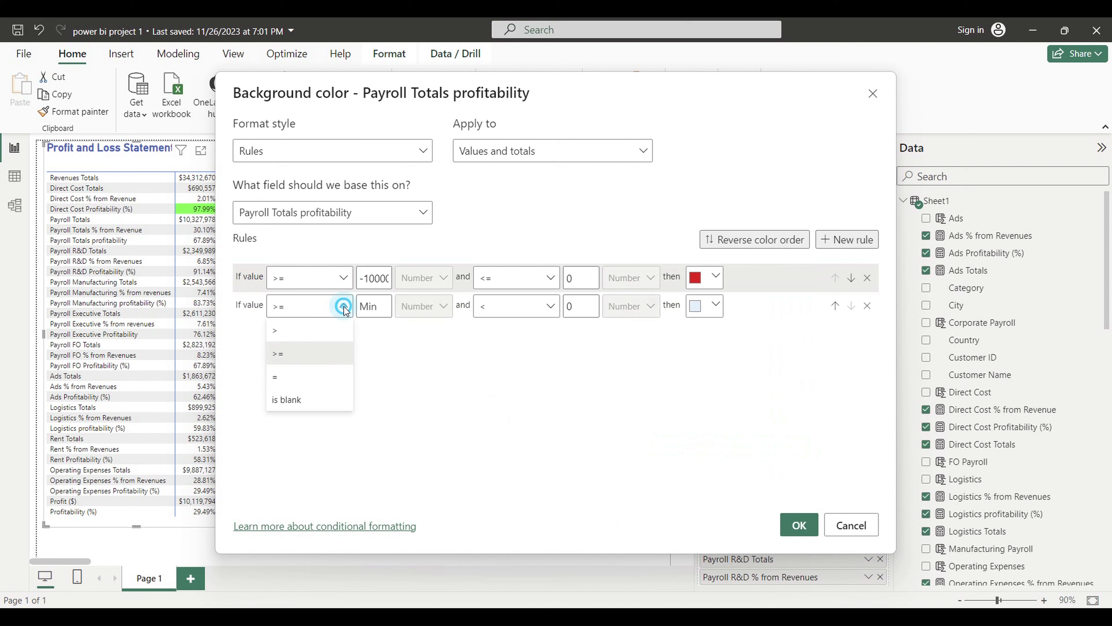
pyautogui.click(286, 331)
pyautogui.click(374, 305)
pyautogui.write('0')
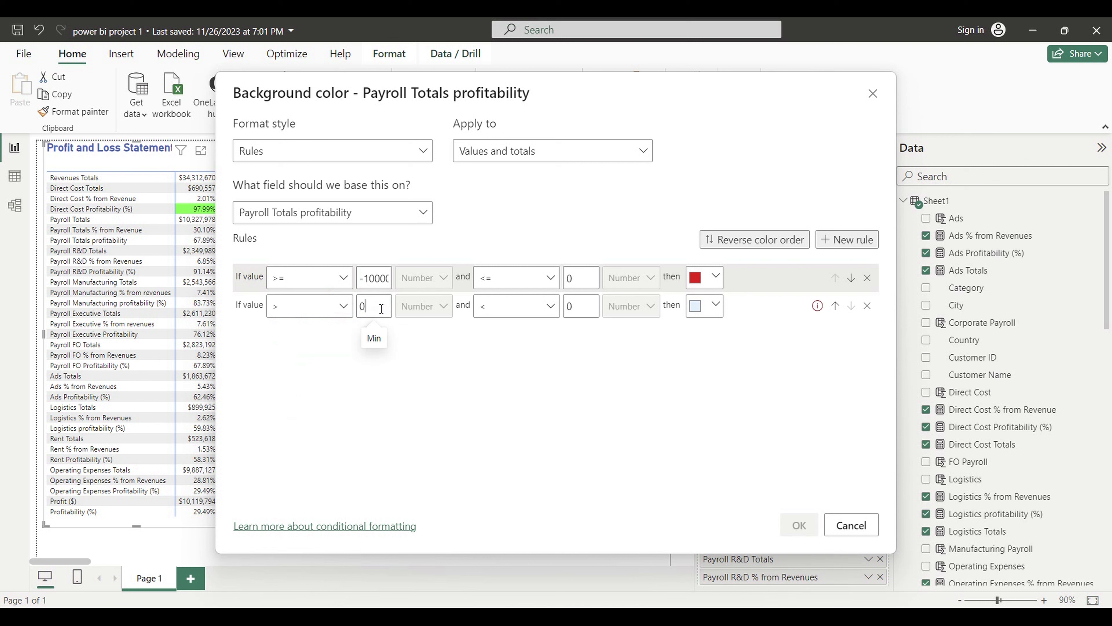
pyautogui.click(550, 306)
pyautogui.click(516, 348)
pyautogui.doubleClick(569, 306)
pyautogui.write('1')
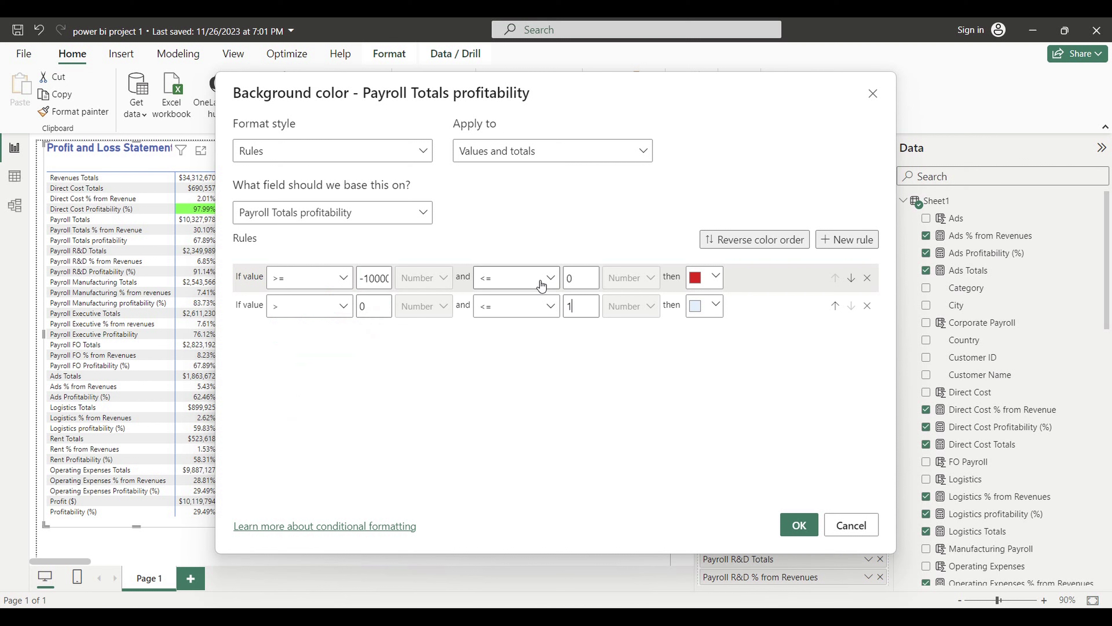
pyautogui.write('00000')
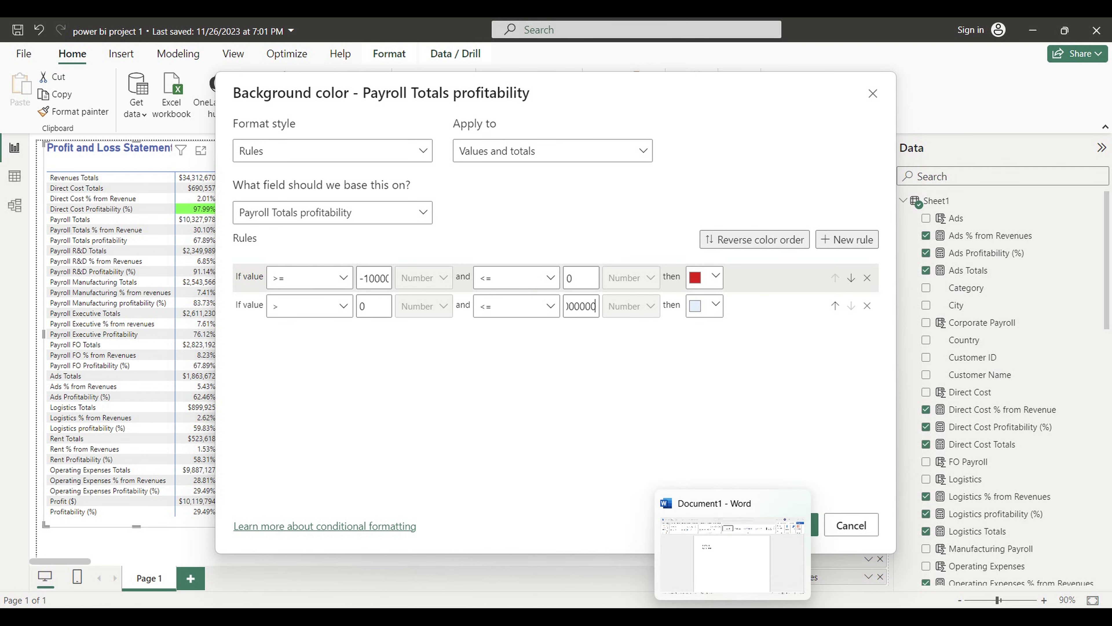
# - Copy #00FF2F from Word, paste it as the second rule's hex colour, and click OK
pyautogui.click(751, 602)
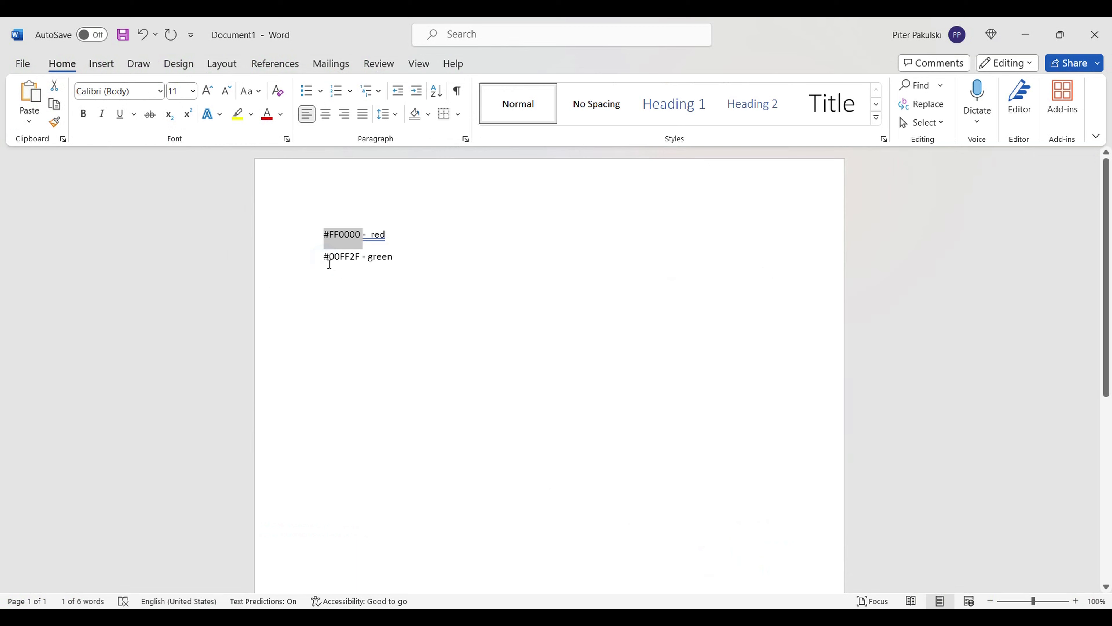
pyautogui.doubleClick(329, 262)
pyautogui.hotkey('ctrl', 'c')
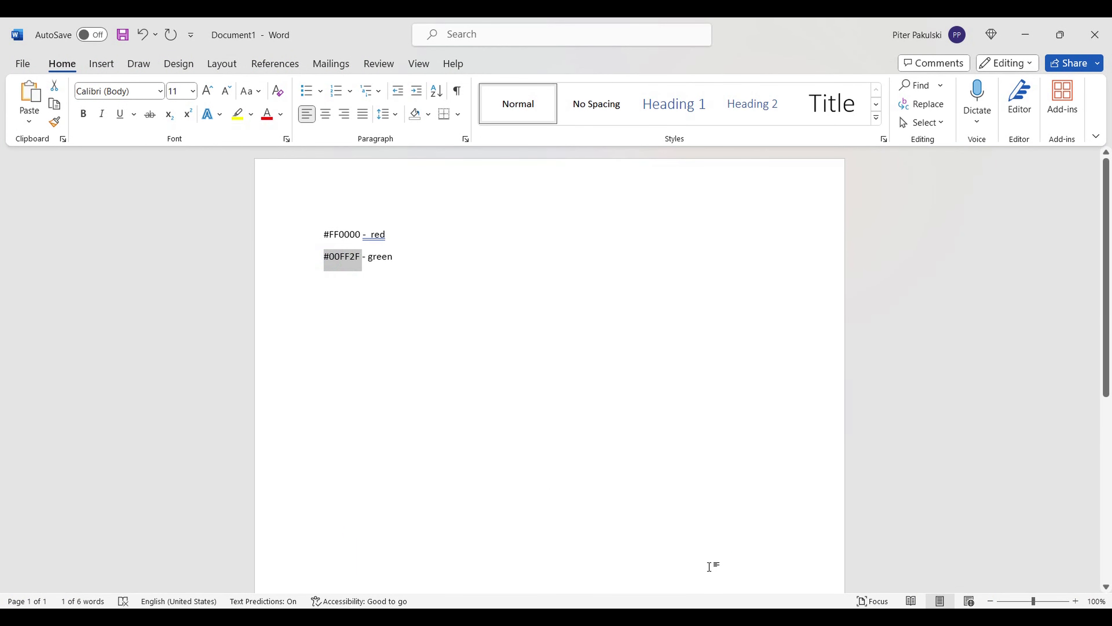
pyautogui.moveTo(692, 589)
pyautogui.click(845, 553)
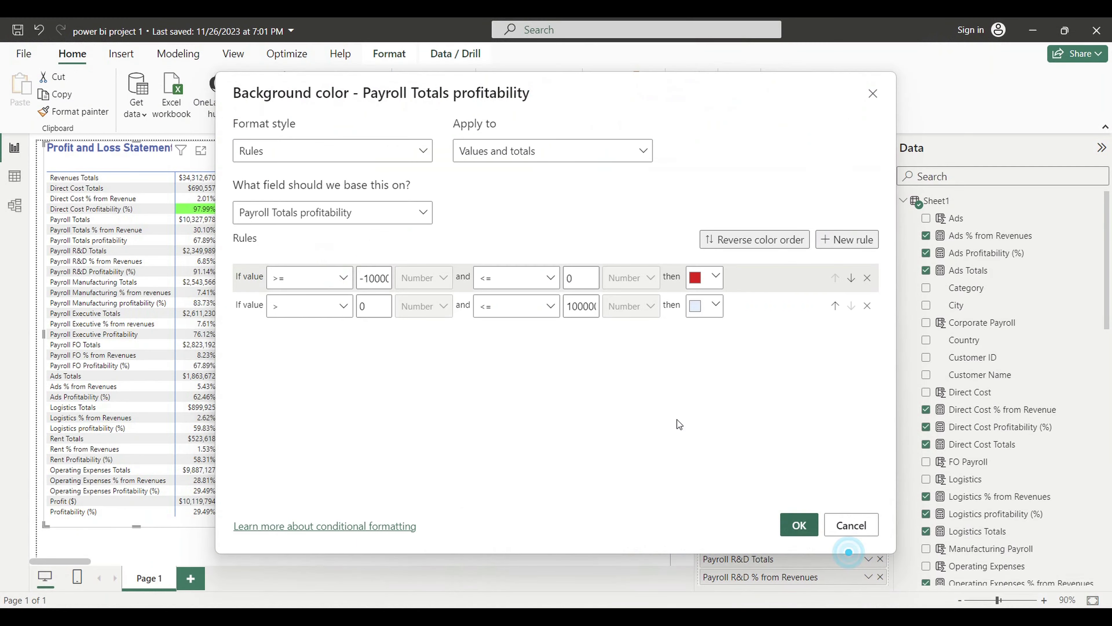
pyautogui.click(698, 306)
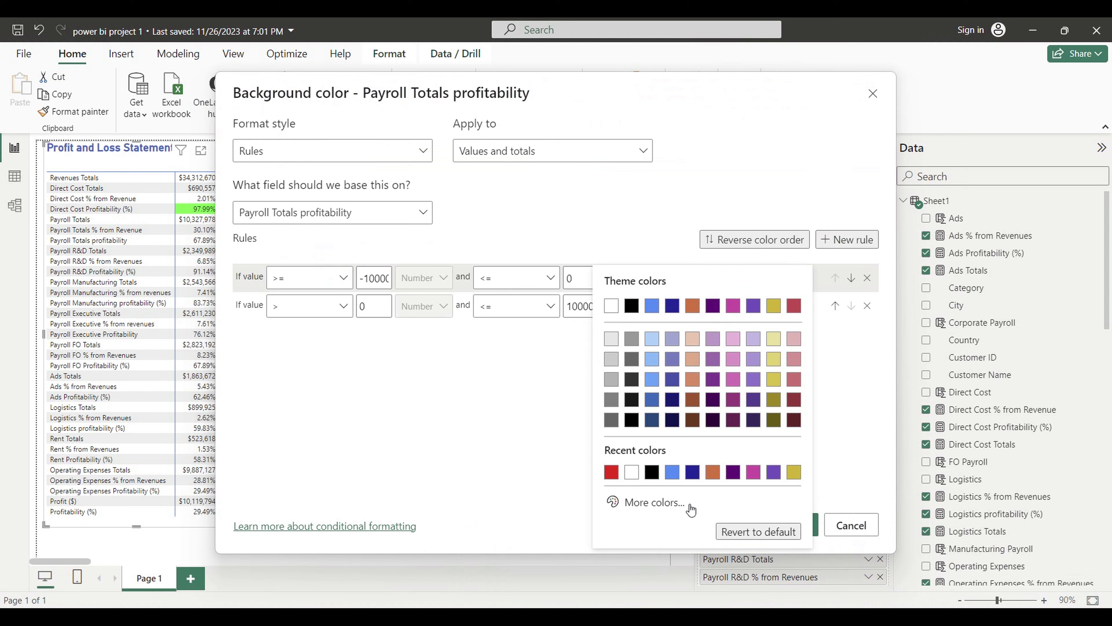
pyautogui.click(654, 502)
pyautogui.hotkey('ctrl', 'v')
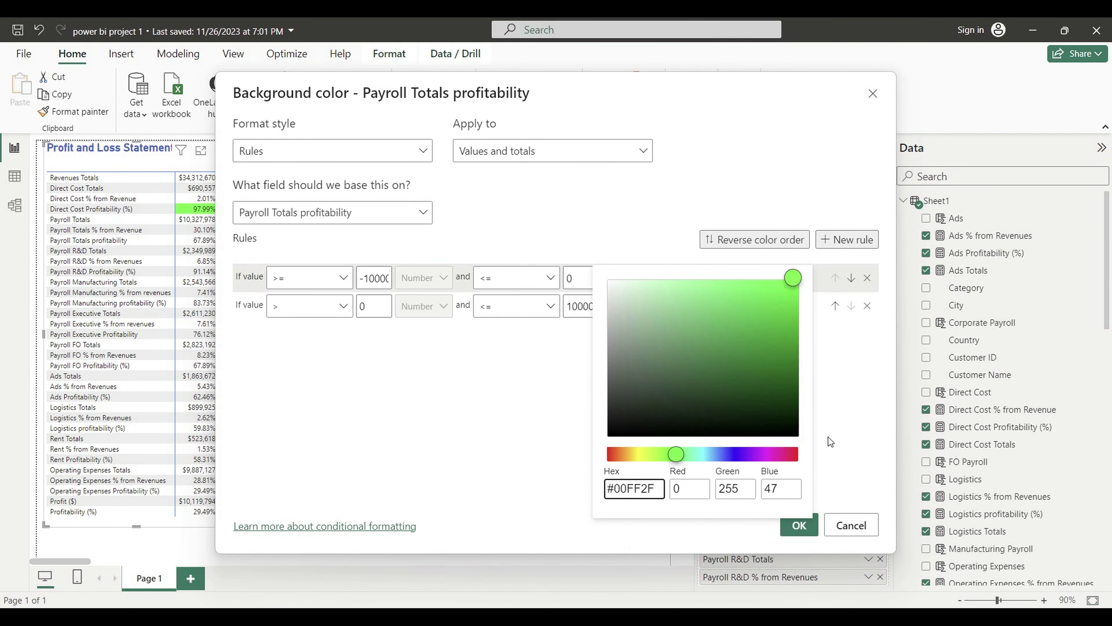
pyautogui.click(870, 425)
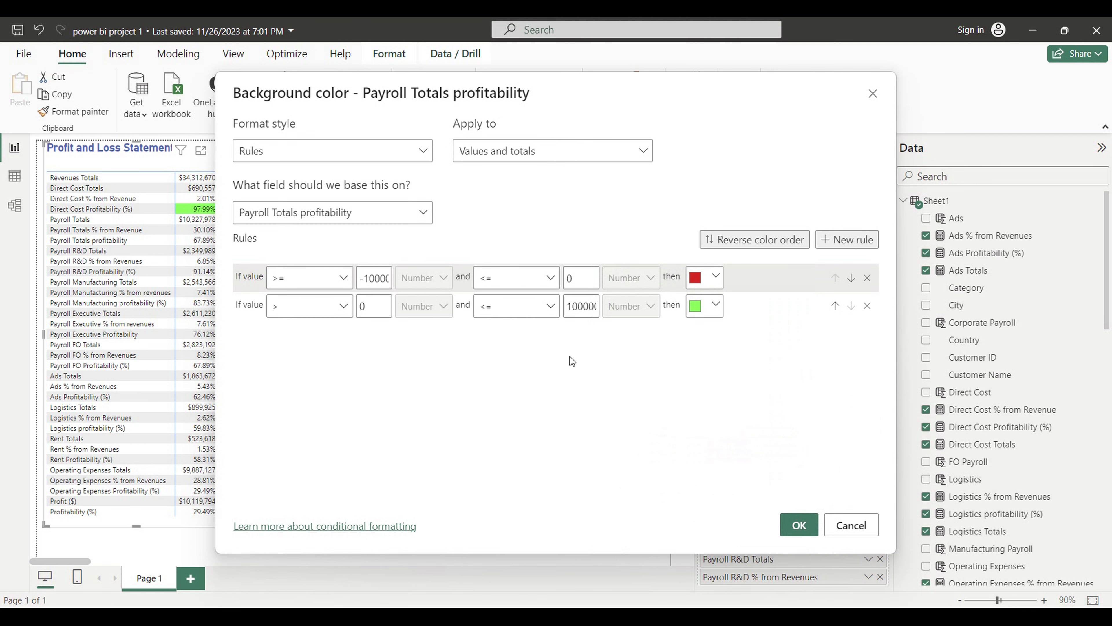
pyautogui.click(799, 525)
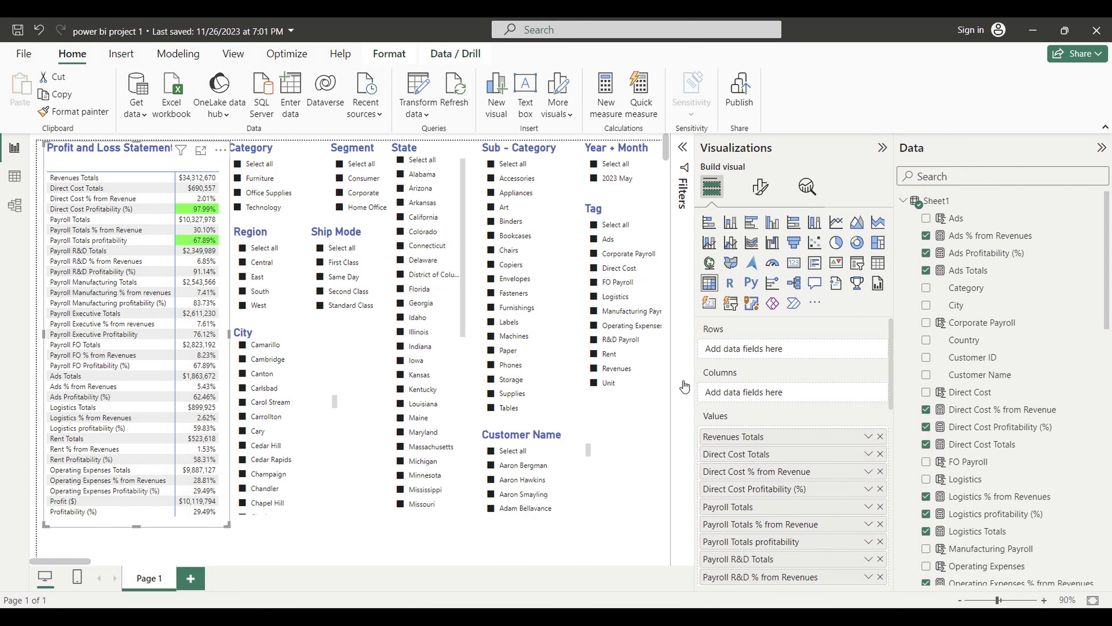
# - From the Payroll Totals profitability field's menu, open Conditional formatting > Font color
pyautogui.rightClick(760, 542)
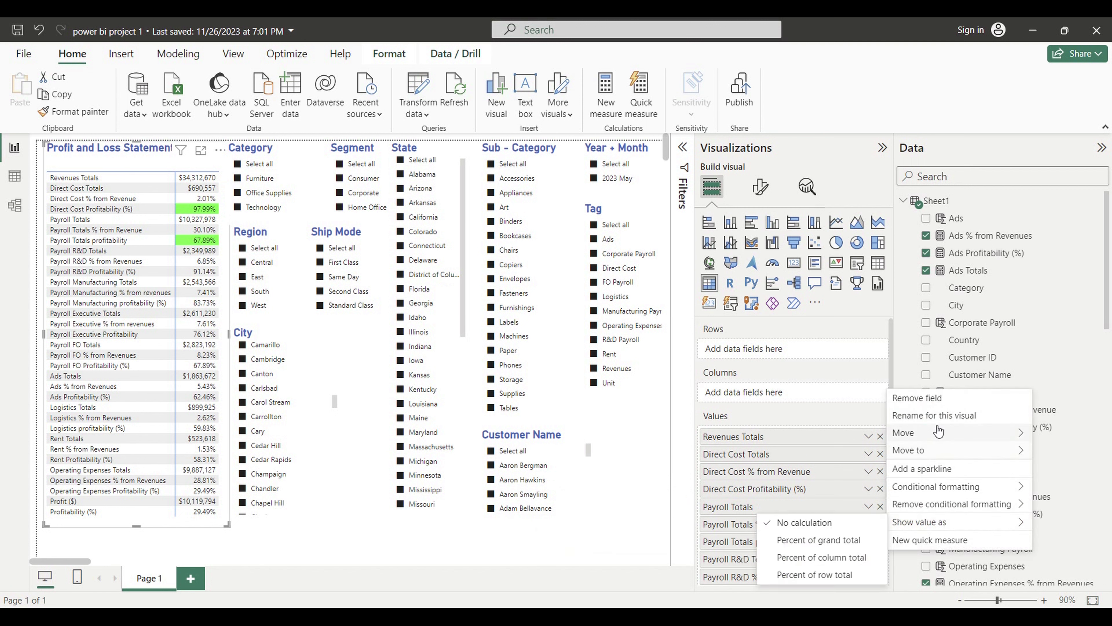
pyautogui.moveTo(938, 494)
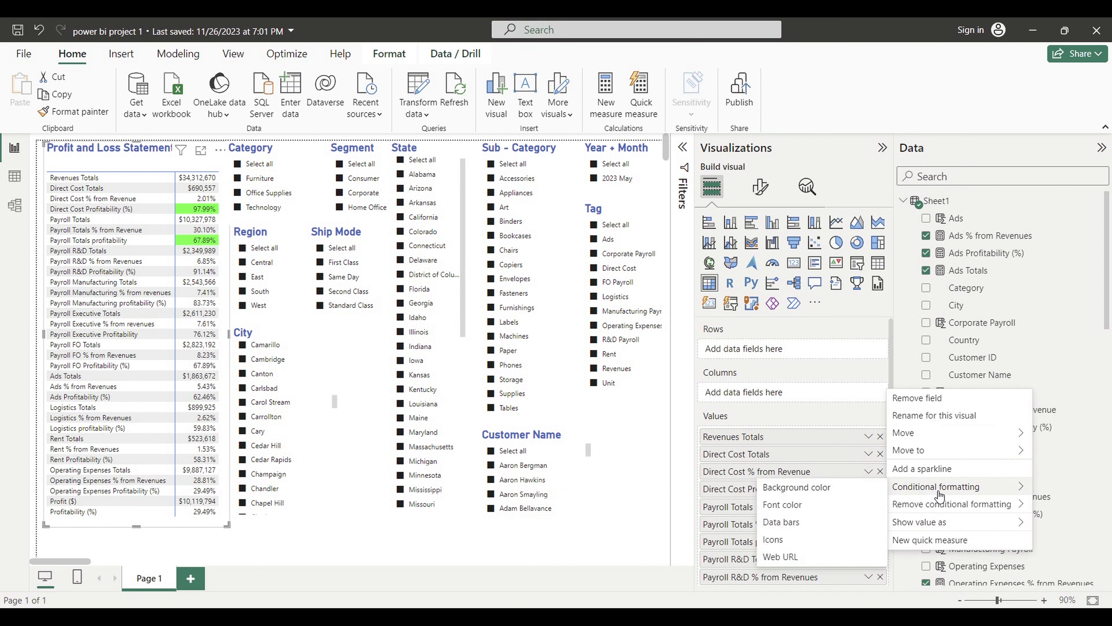
pyautogui.click(801, 505)
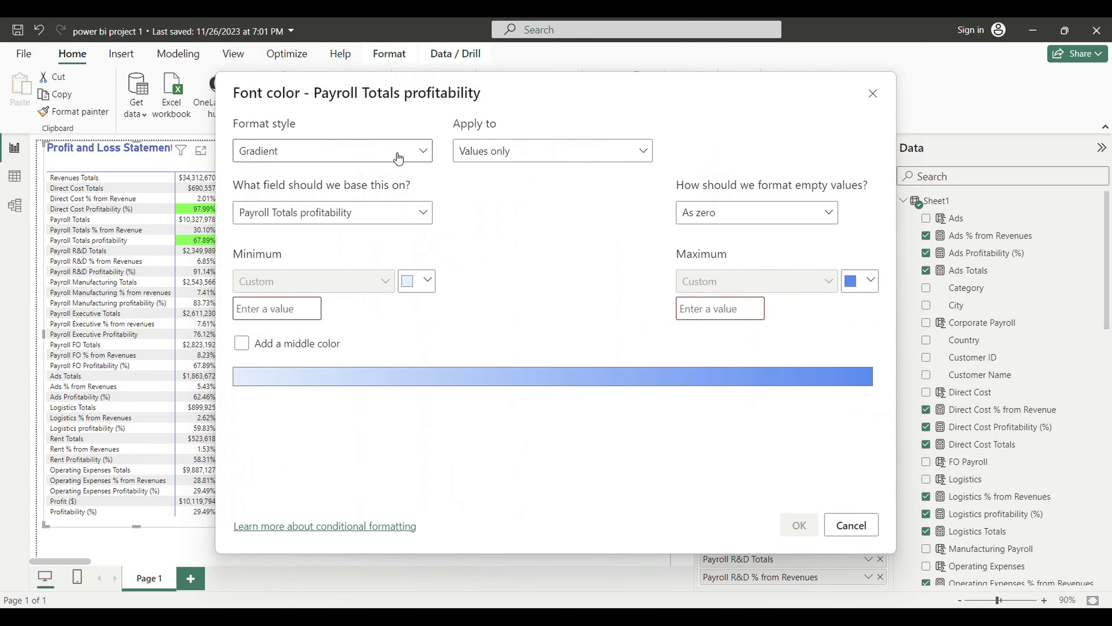
# - Switch the font colour format style to Rules, applied to values and totals
pyautogui.click(422, 151)
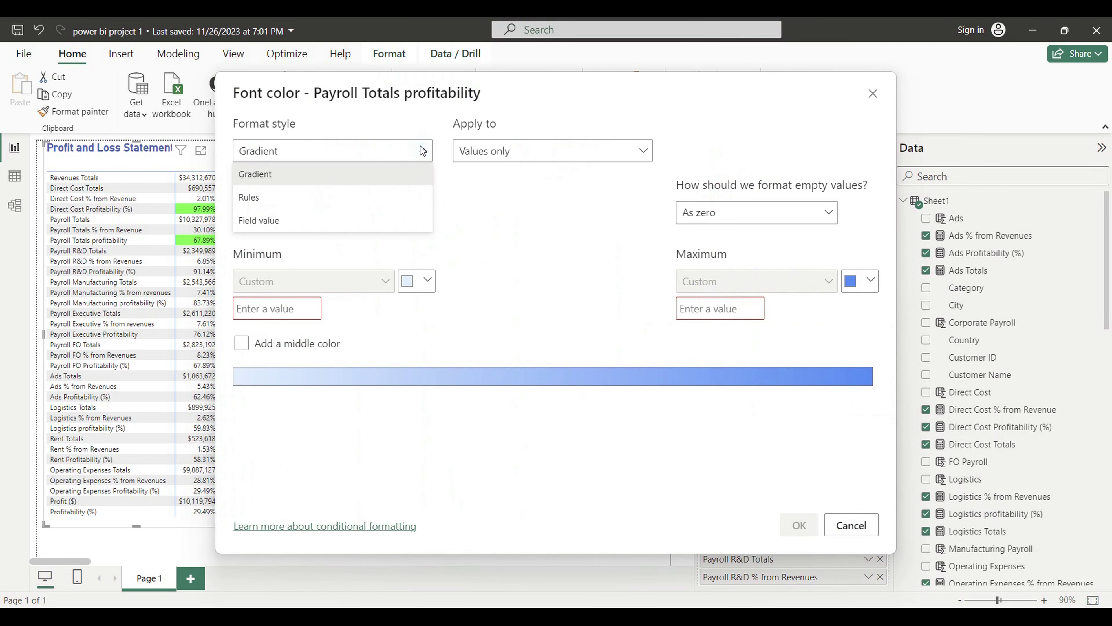
pyautogui.click(251, 197)
pyautogui.click(500, 153)
pyautogui.click(501, 200)
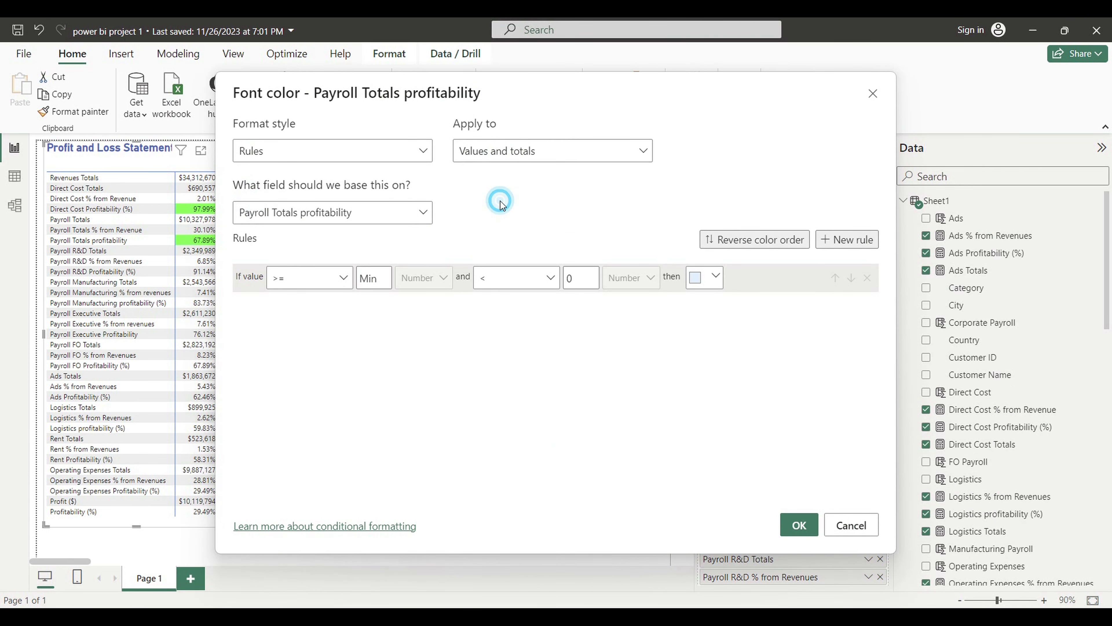
# - Set a rule from -1000000 to 0 inclusive with White font and confirm with OK
pyautogui.click(344, 277)
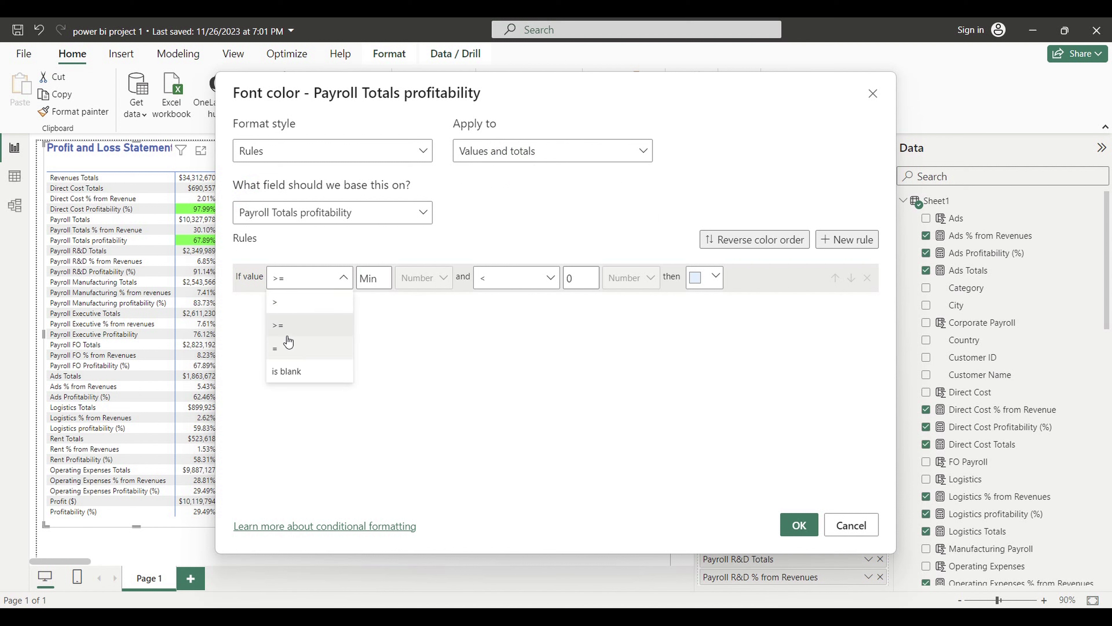
pyautogui.click(298, 326)
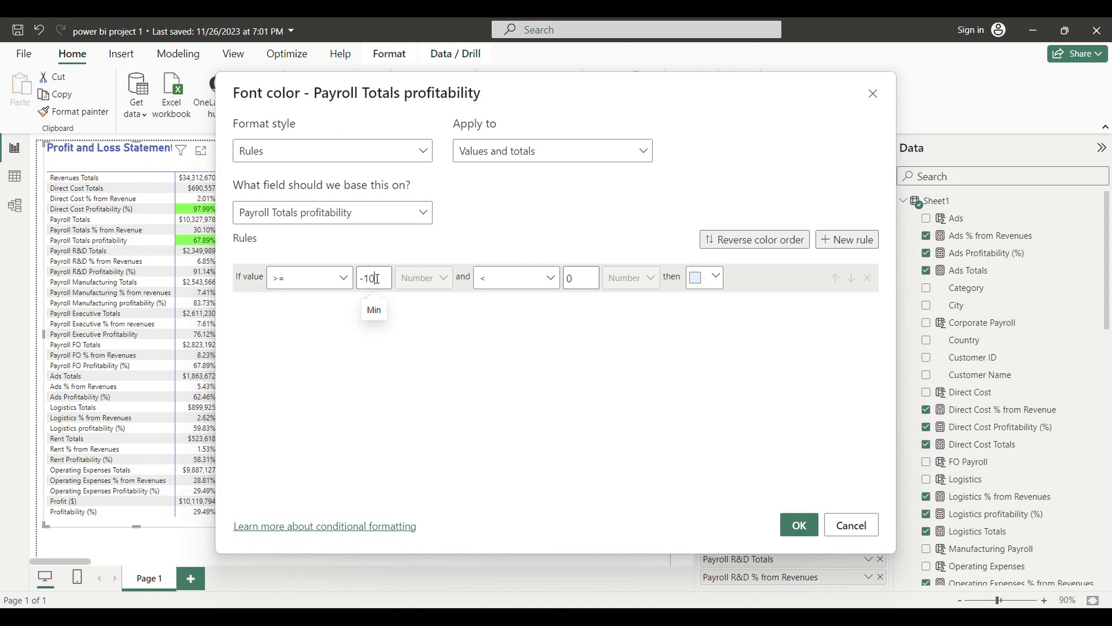
pyautogui.click(377, 279)
pyautogui.write('-1000000')
pyautogui.click(549, 278)
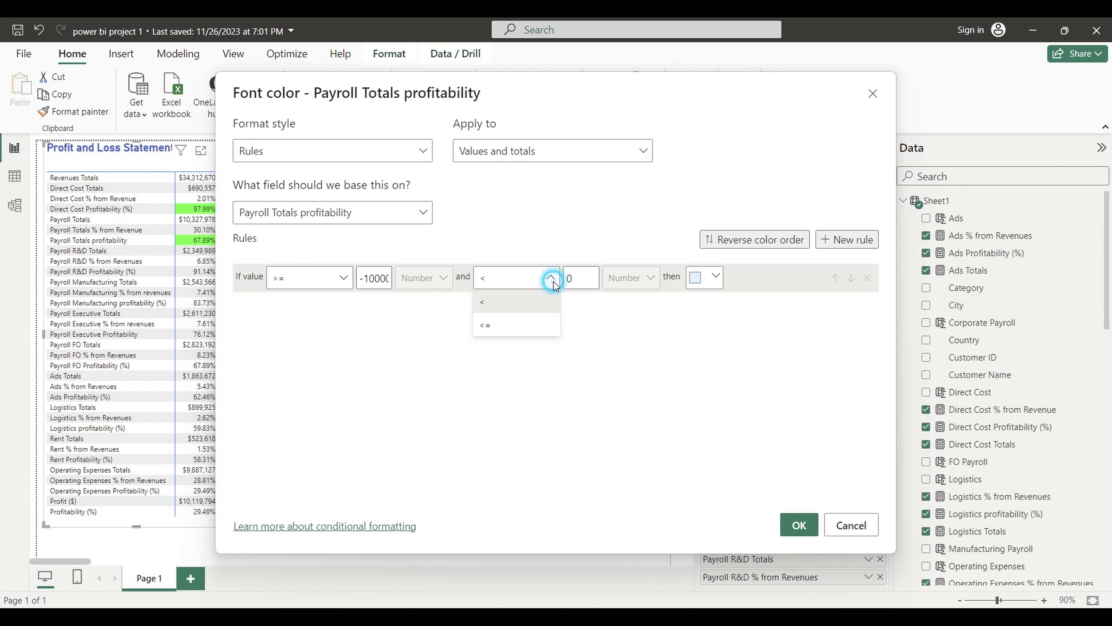
pyautogui.click(512, 326)
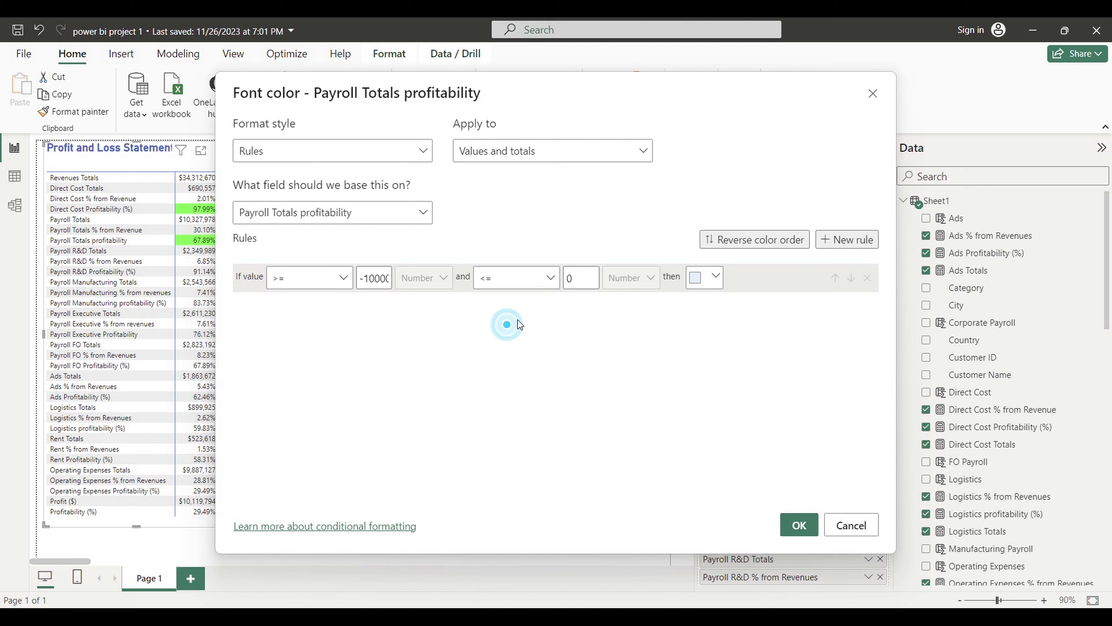
pyautogui.click(715, 276)
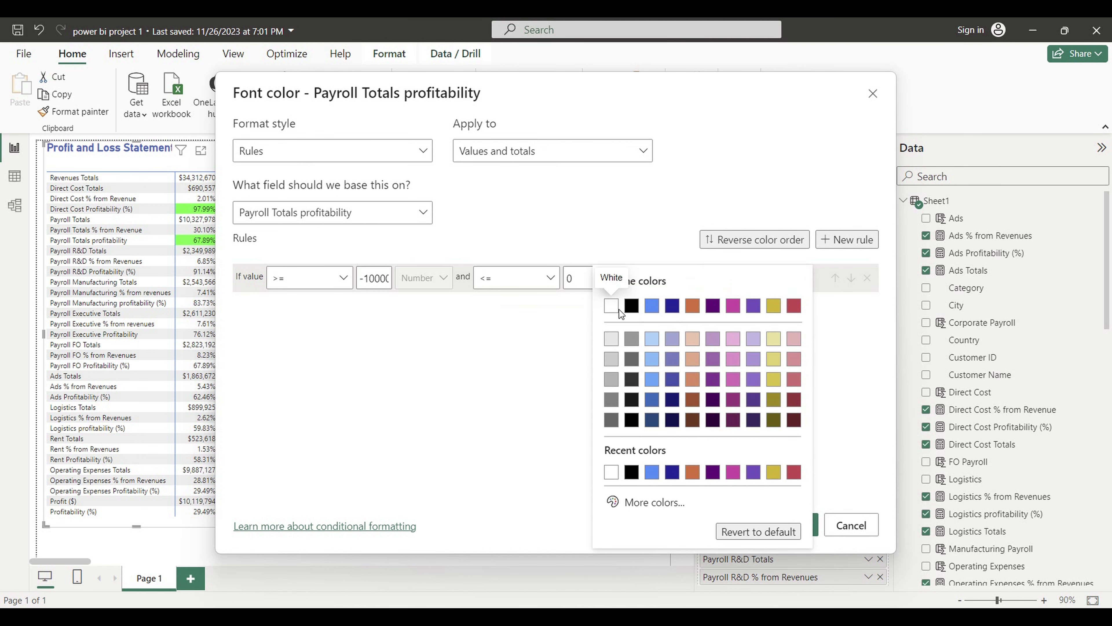
pyautogui.click(613, 305)
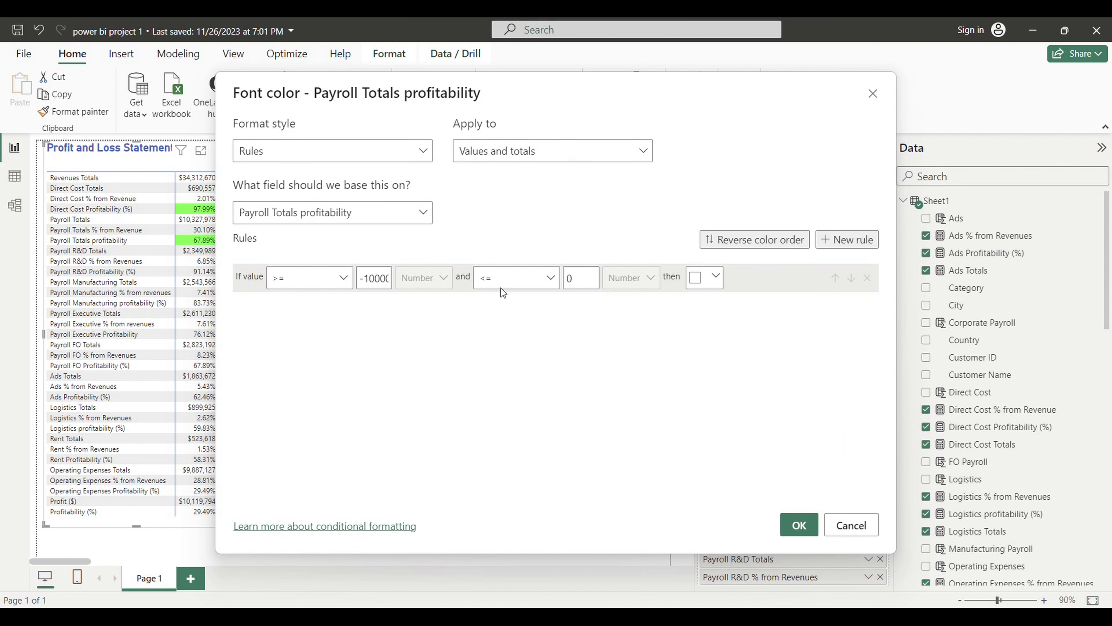
pyautogui.click(799, 525)
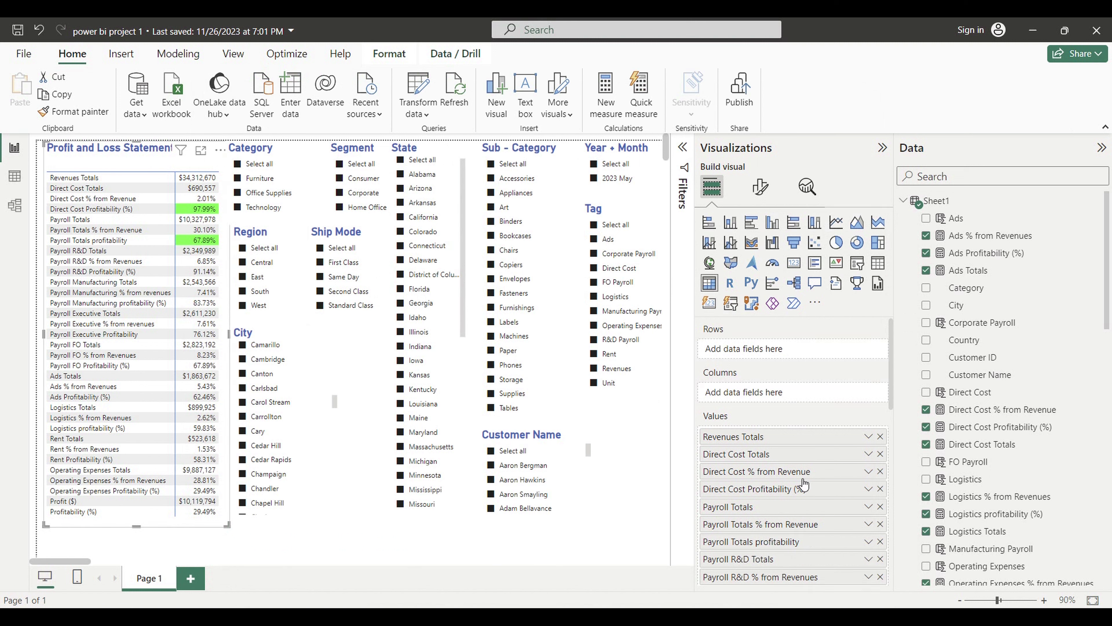
# - Scroll the Values well and open Background color formatting for Payroll R&D Profitability (%)
pyautogui.scroll(-3, 803, 487)
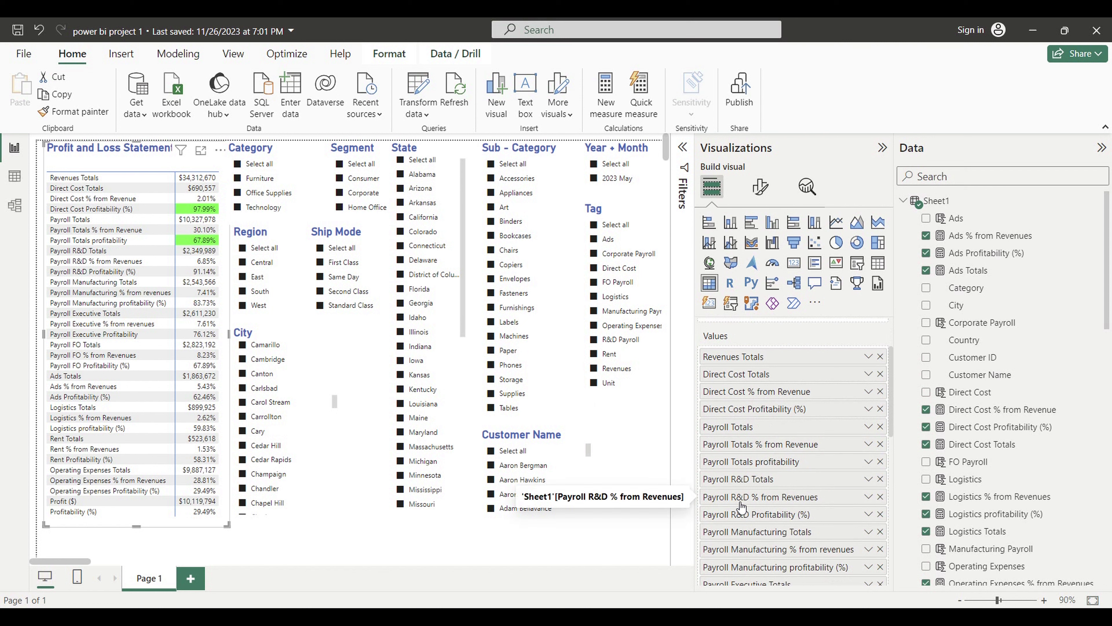
pyautogui.rightClick(781, 517)
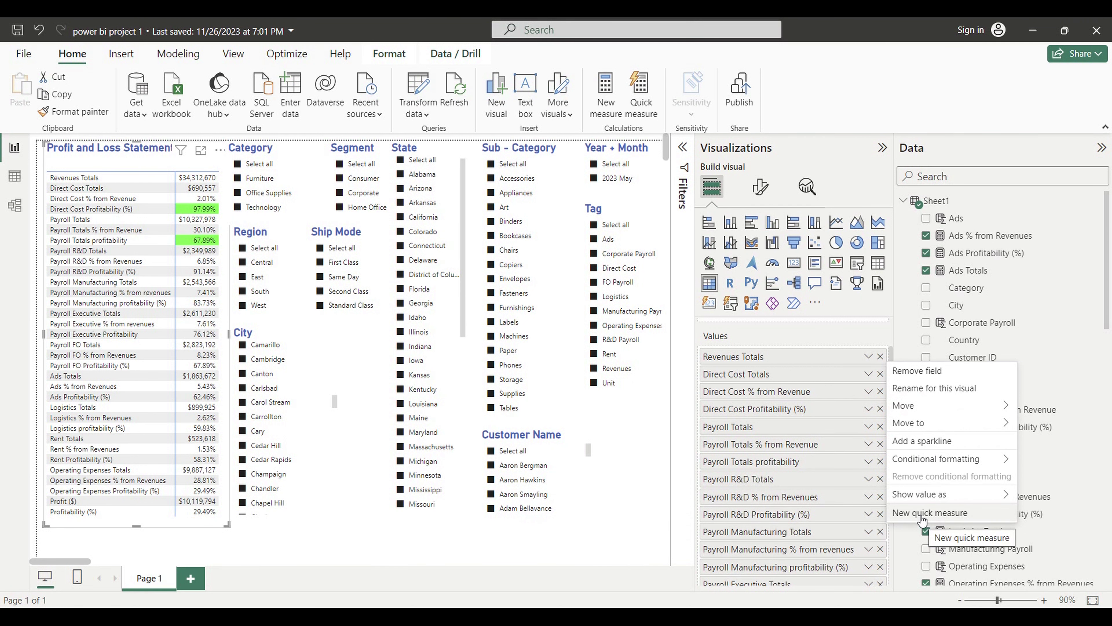
pyautogui.moveTo(920, 459)
pyautogui.click(823, 460)
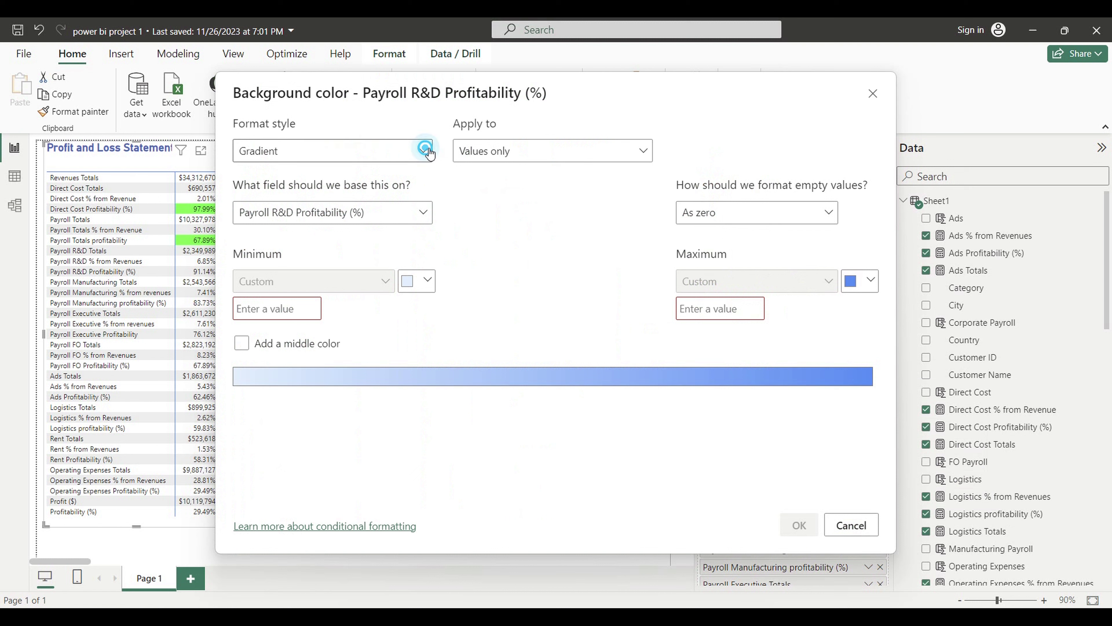
pyautogui.click(429, 150)
# - Use Rules on values and totals, with the first rule ending at or below 0
pyautogui.click(325, 192)
pyautogui.click(516, 162)
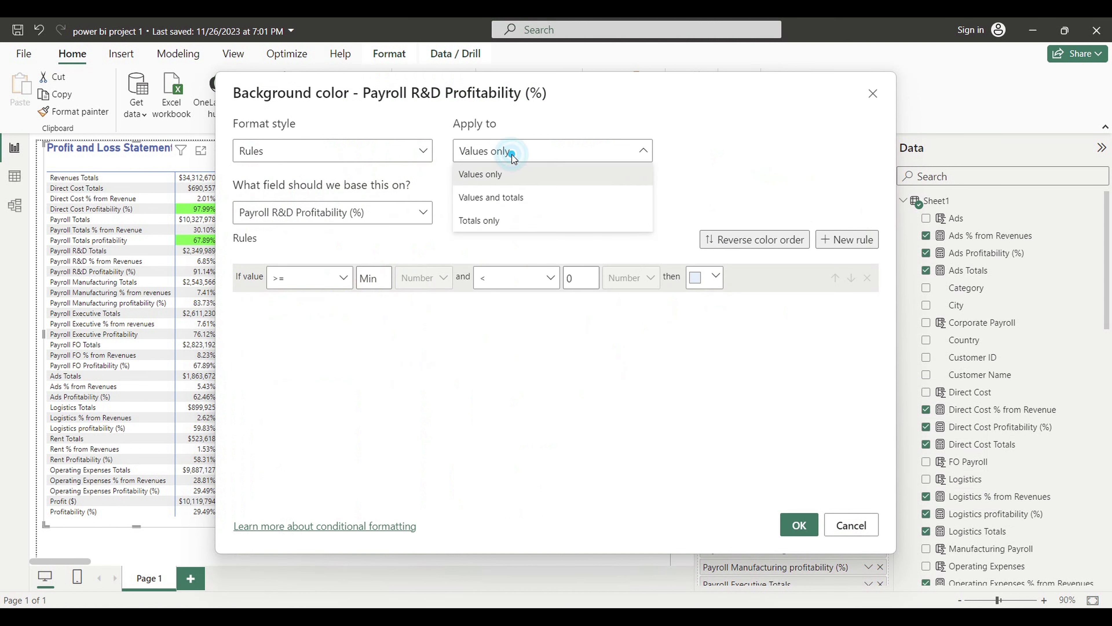
pyautogui.click(499, 196)
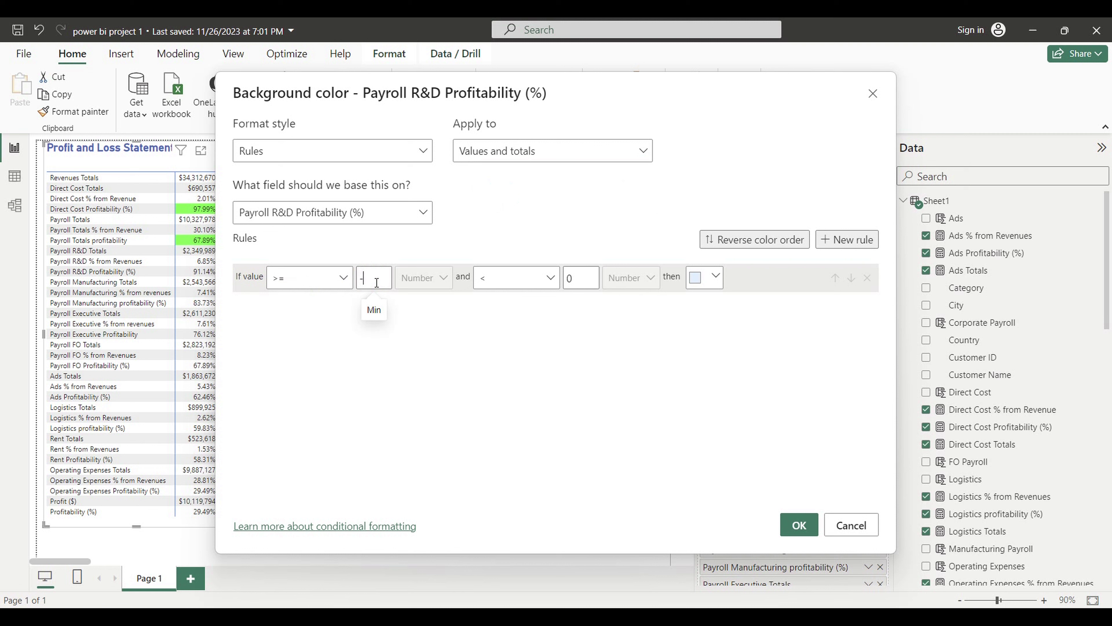
pyautogui.write('00000')
pyautogui.click(548, 277)
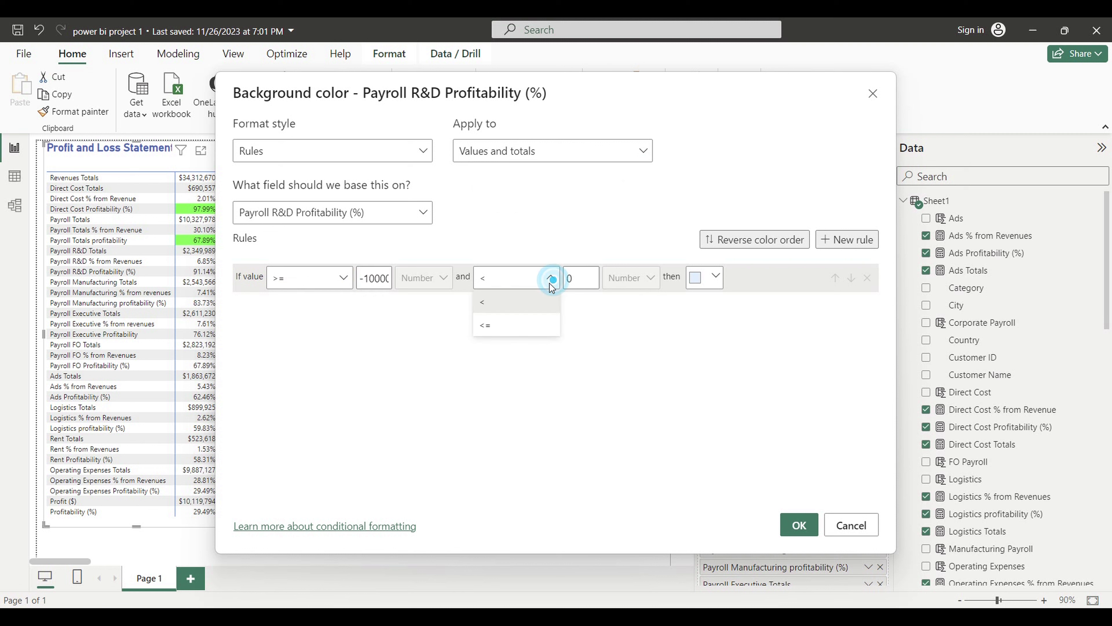
pyautogui.click(516, 325)
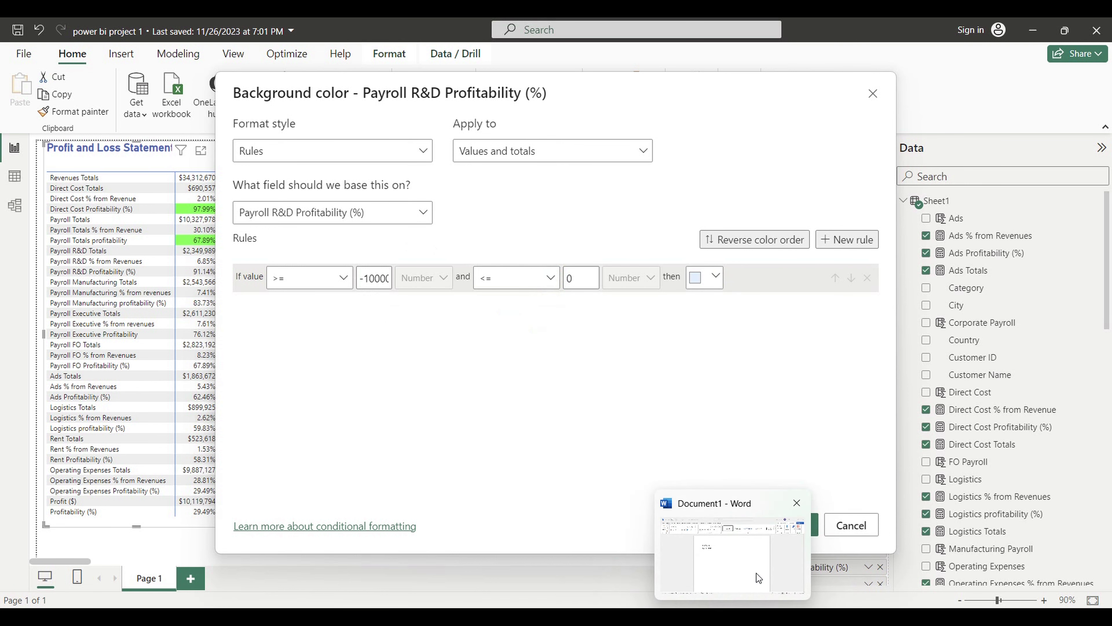
# - Copy #FF0000 from Word and paste it as the first rule's hex colour
pyautogui.click(759, 578)
pyautogui.moveTo(324, 235); pyautogui.dragTo(358, 241)
pyautogui.hotkey('ctrl', 'c')
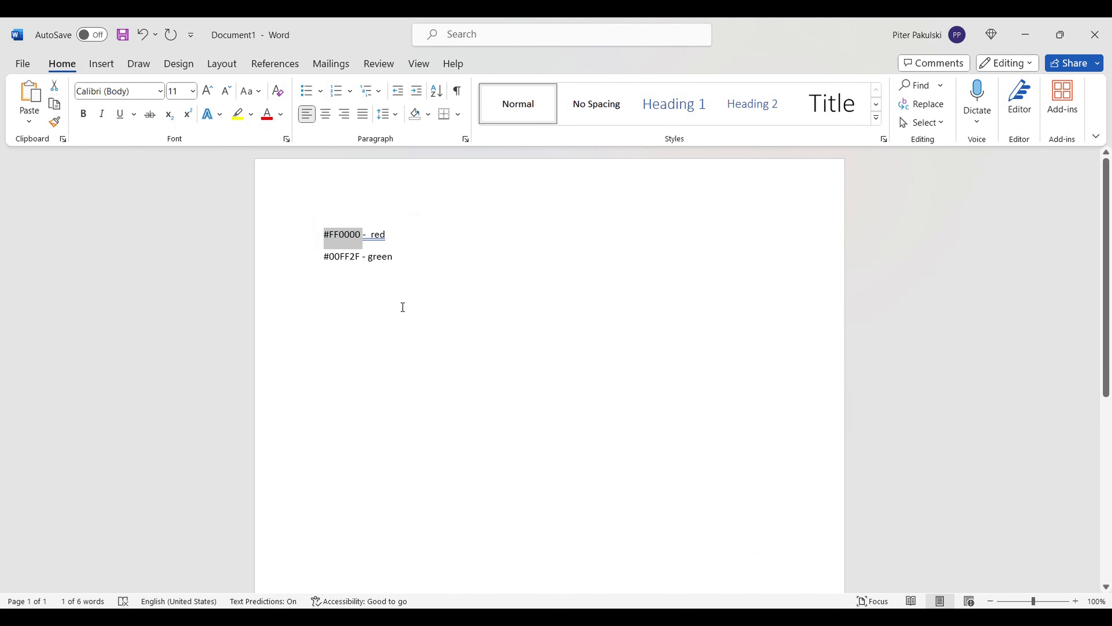
pyautogui.moveTo(637, 618)
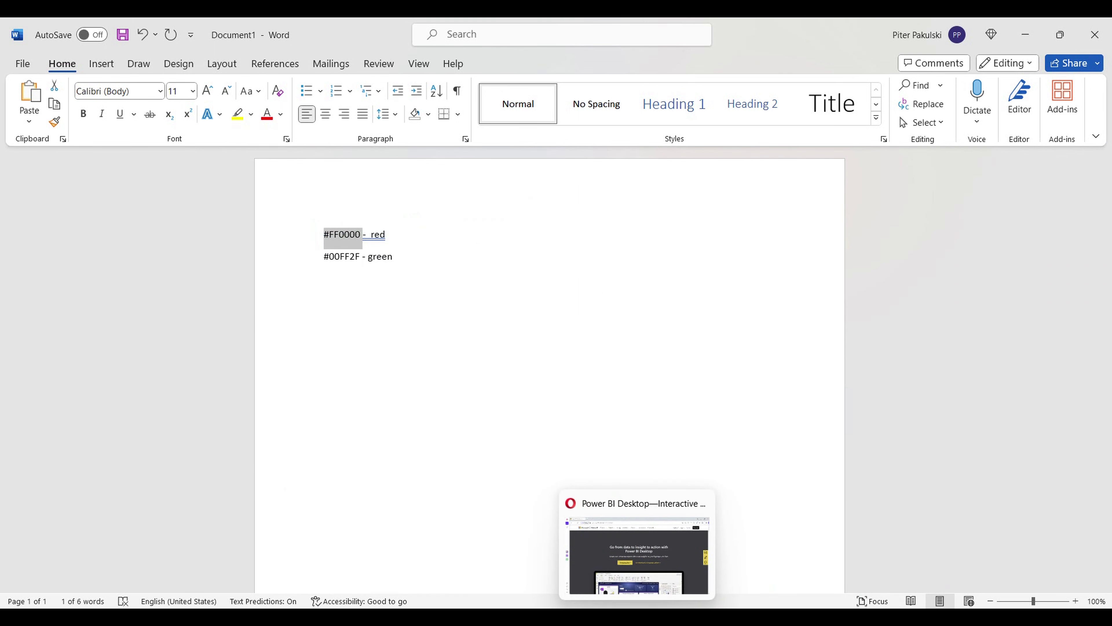
pyautogui.moveTo(700, 618)
pyautogui.click(857, 553)
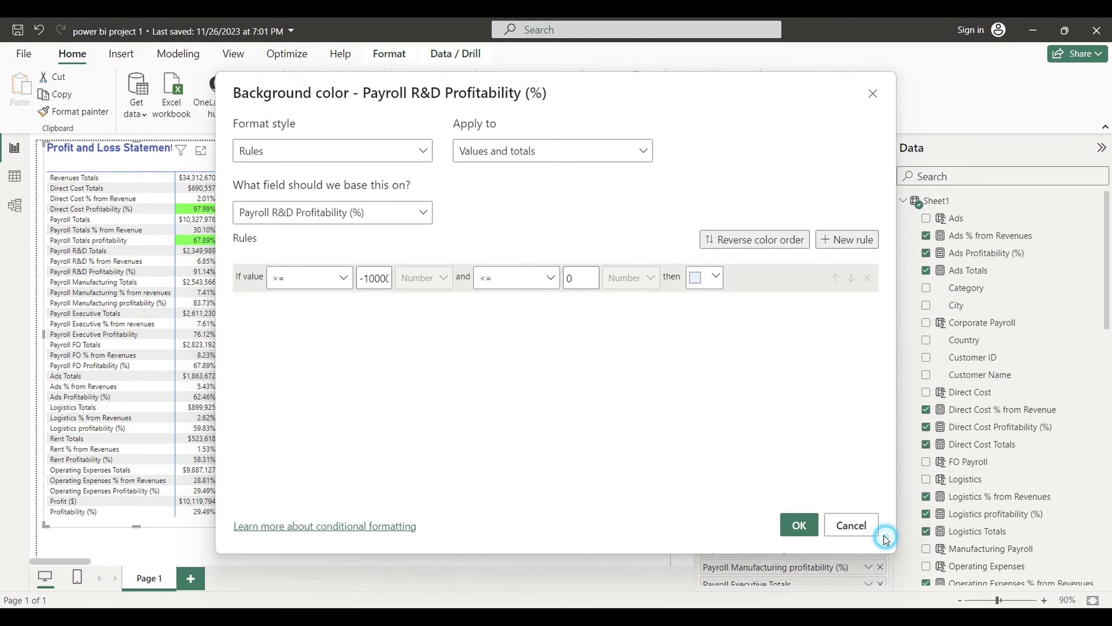
pyautogui.click(715, 276)
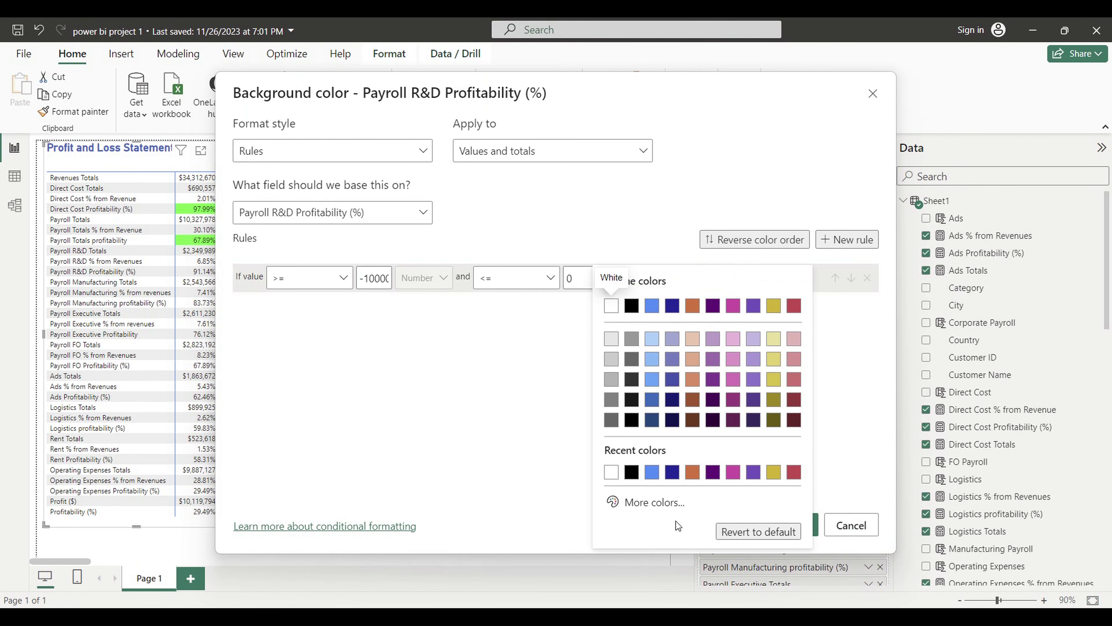
pyautogui.click(643, 501)
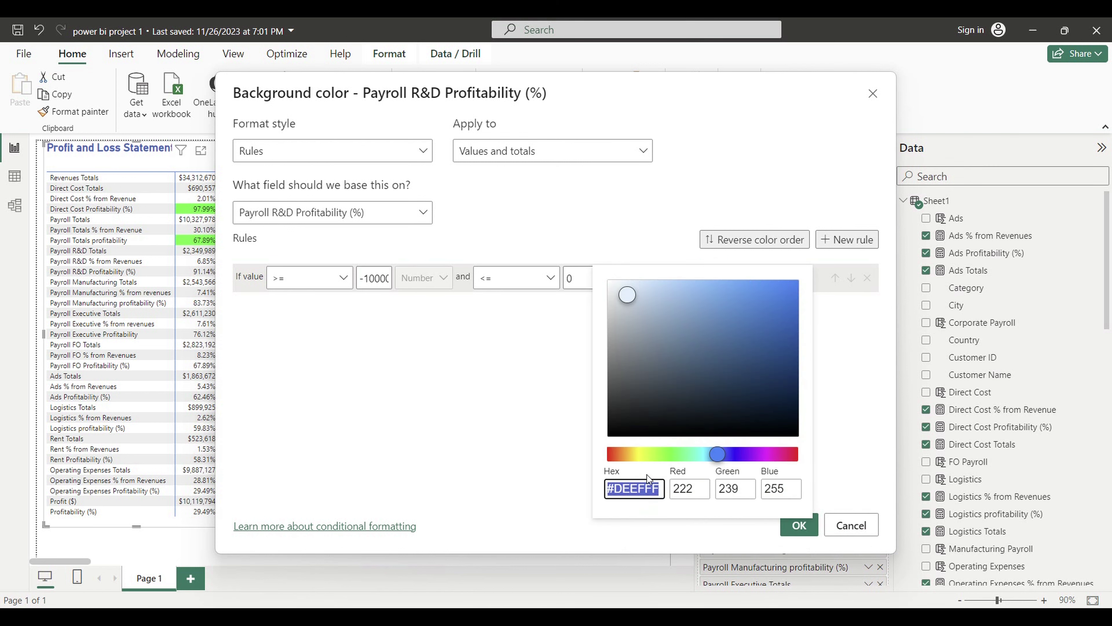
pyautogui.hotkey('ctrl', 'v')
pyautogui.click(456, 417)
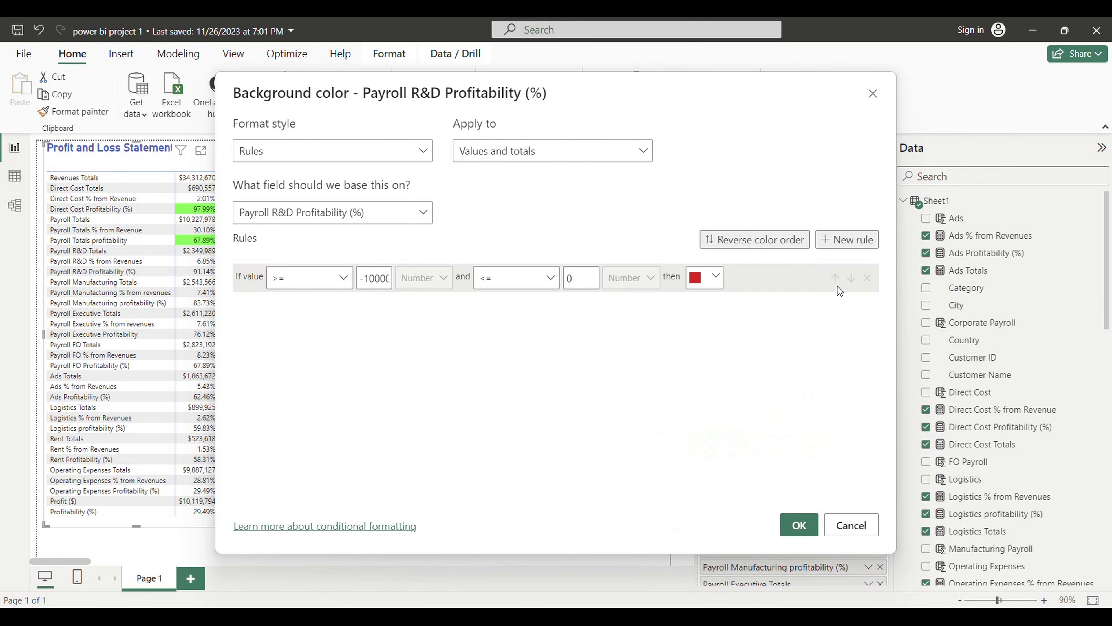
# - Add a second rule for values greater than 0 up to 100000
pyautogui.click(847, 239)
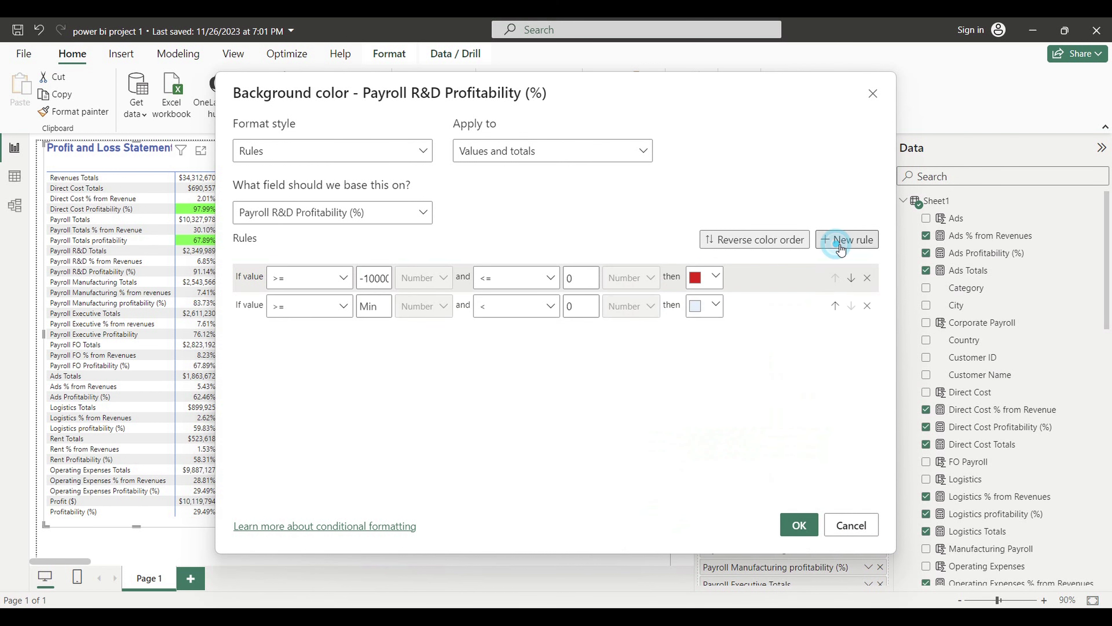
pyautogui.click(346, 308)
pyautogui.click(293, 337)
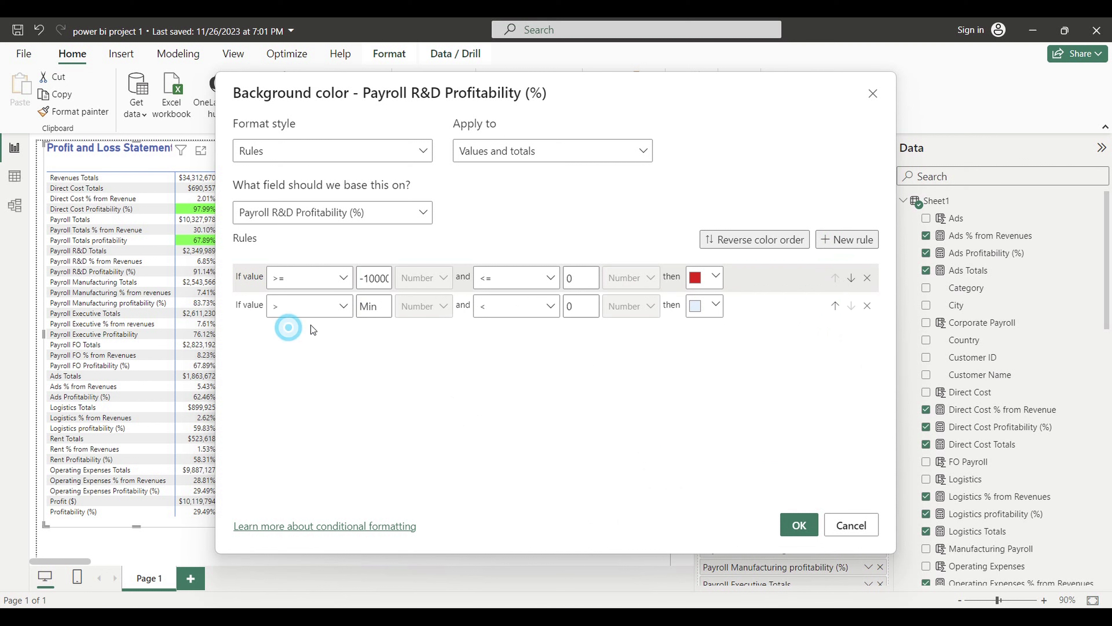
pyautogui.click(370, 305)
pyautogui.write('0')
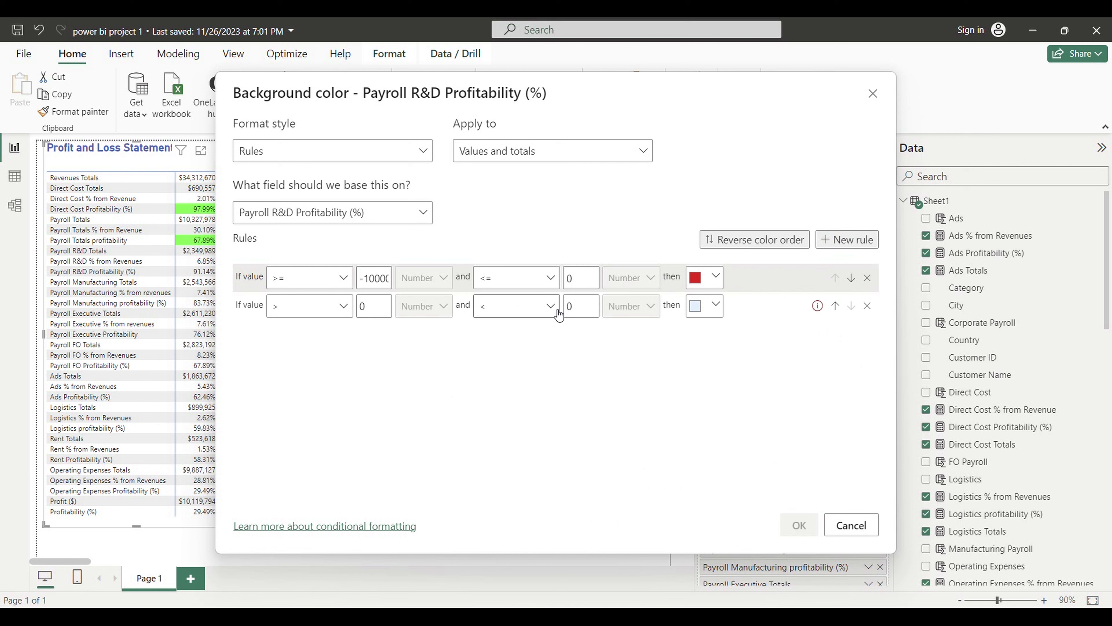
pyautogui.click(549, 306)
pyautogui.click(505, 355)
pyautogui.doubleClick(569, 305)
pyautogui.write('100000')
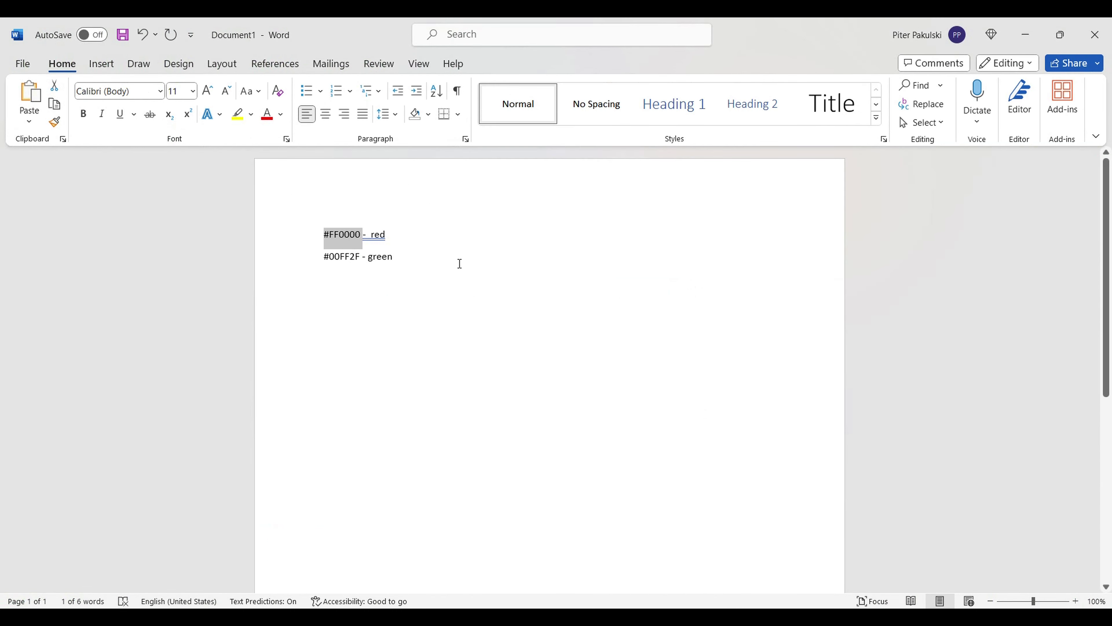
# - Give the second rule hex colour #00FF2F, copied from Word, and click OK
pyautogui.click(459, 263)
pyautogui.moveTo(323, 256); pyautogui.dragTo(348, 263)
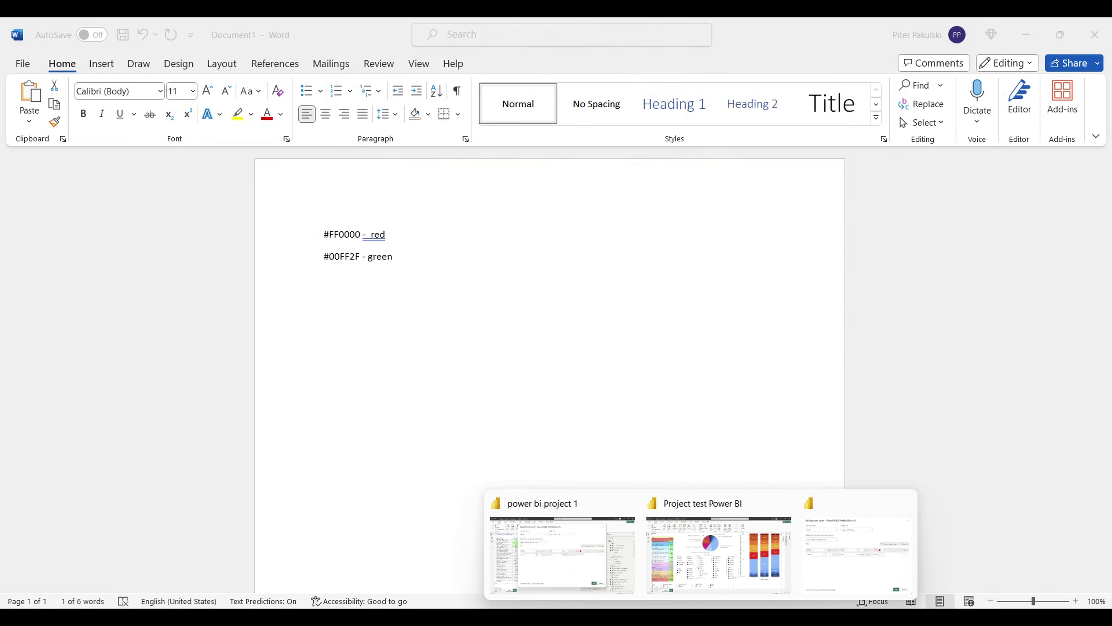
pyautogui.click(759, 567)
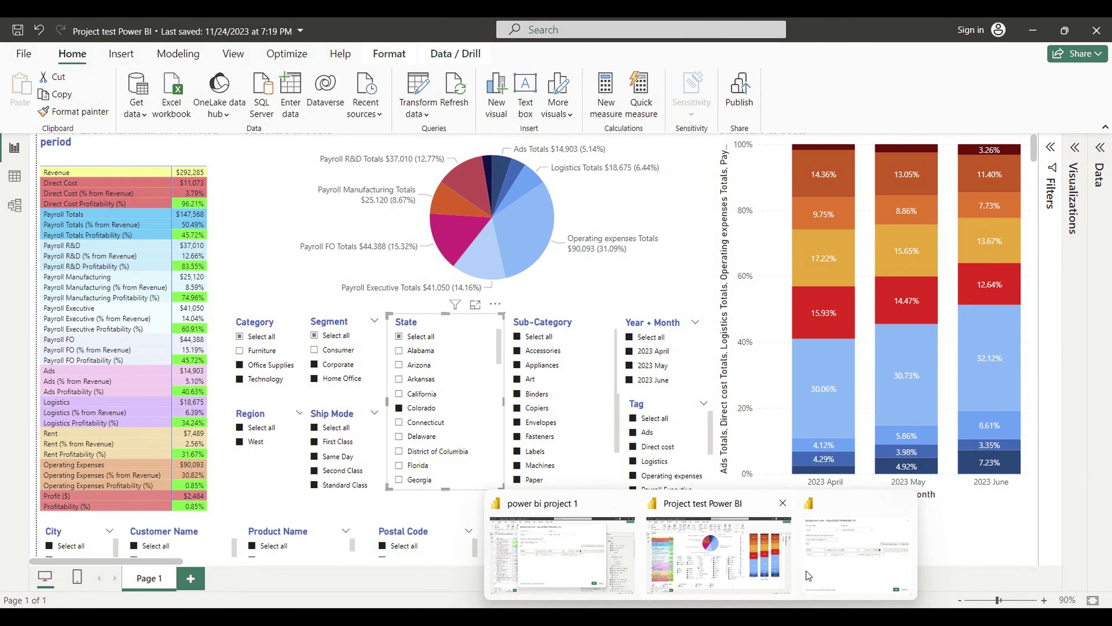
pyautogui.click(552, 560)
pyautogui.click(710, 306)
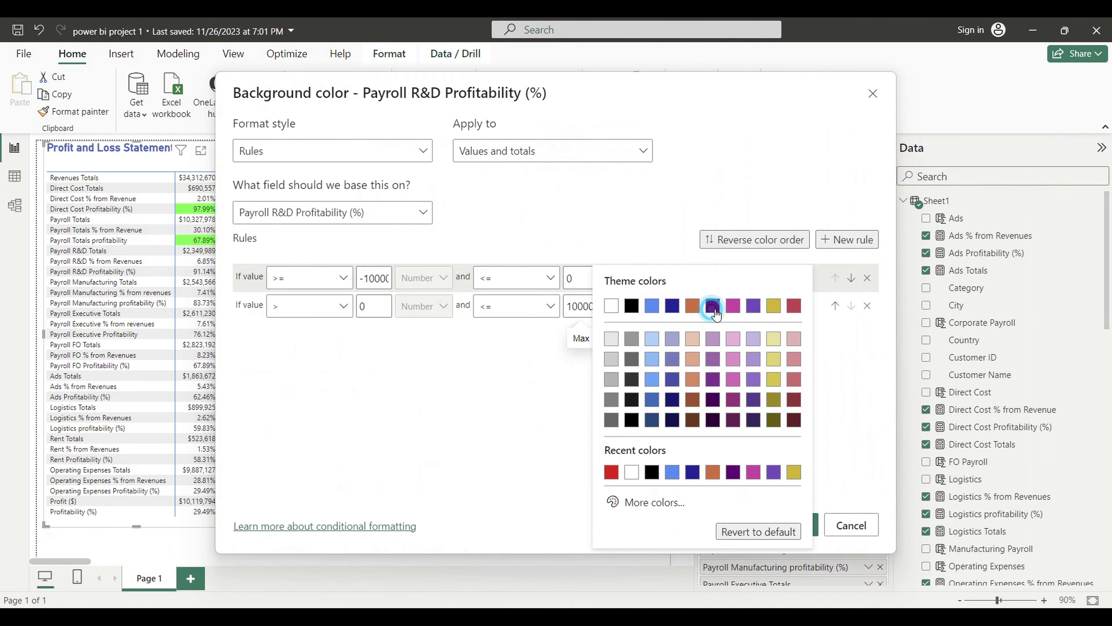
pyautogui.click(627, 502)
pyautogui.write('#00FF2F')
pyautogui.click(590, 434)
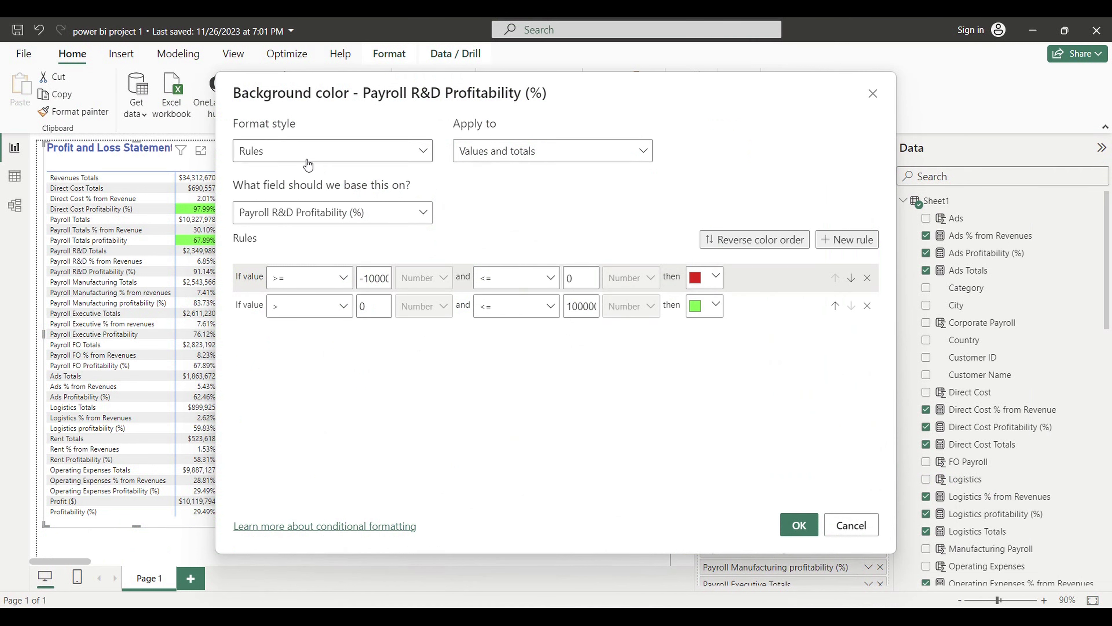
pyautogui.click(800, 528)
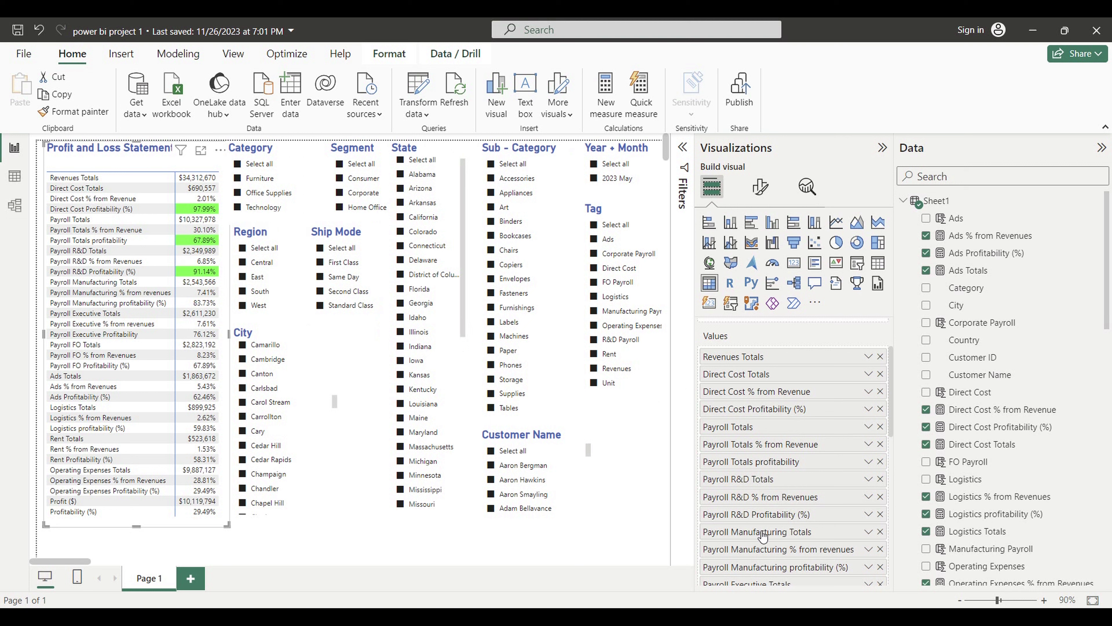
pyautogui.rightClick(746, 521)
# - Open Font color formatting for the field using Rules on values and totals
pyautogui.moveTo(912, 464)
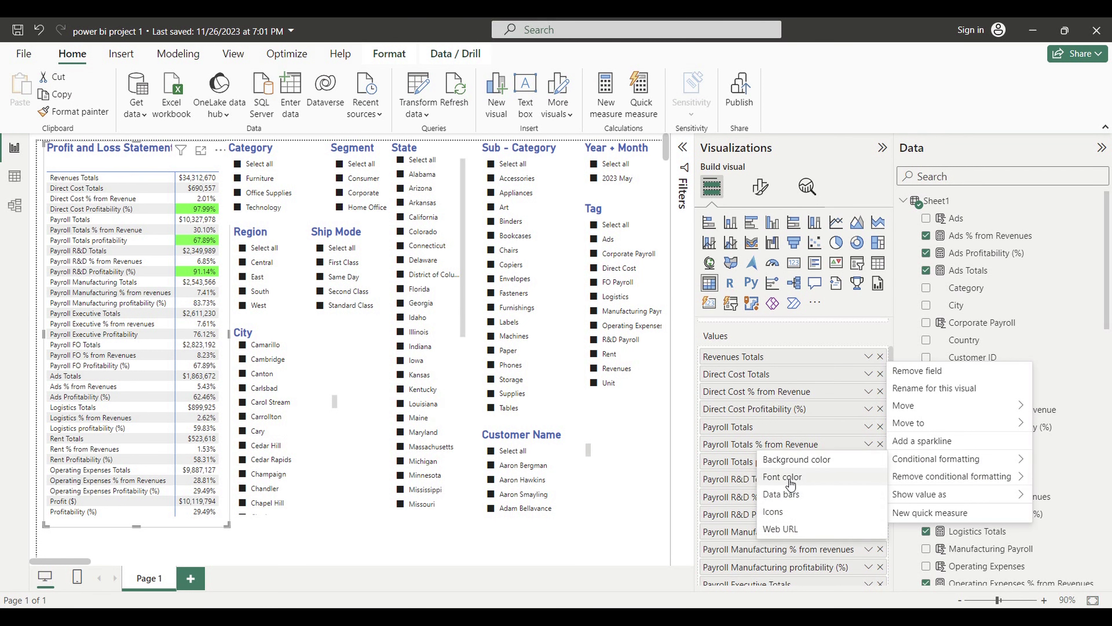
pyautogui.click(781, 476)
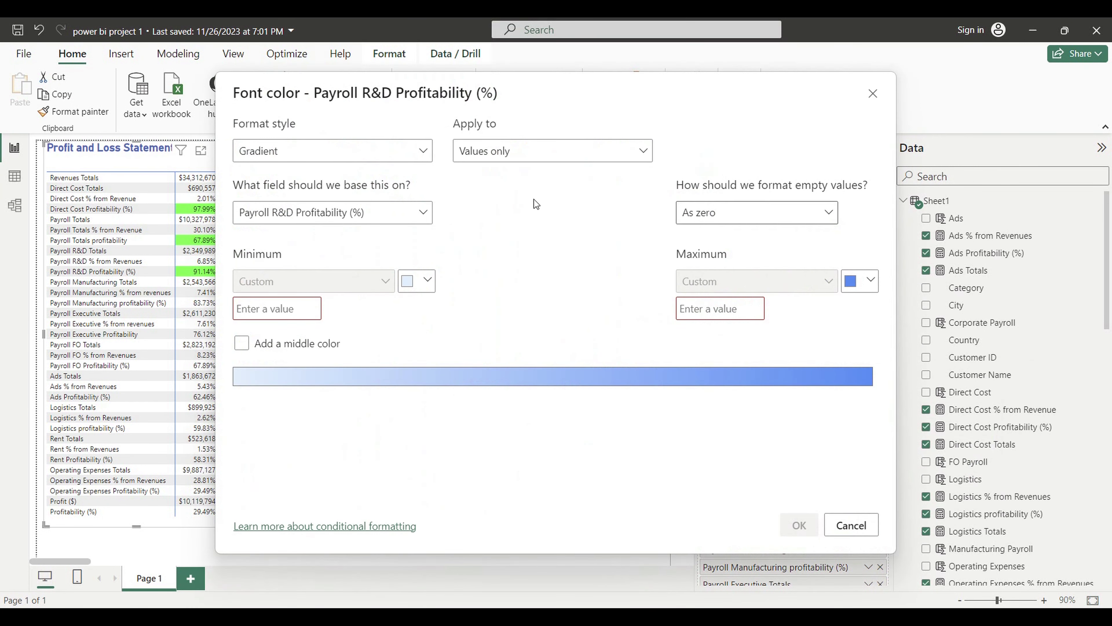
pyautogui.click(421, 150)
pyautogui.click(298, 197)
pyautogui.click(500, 153)
pyautogui.click(485, 193)
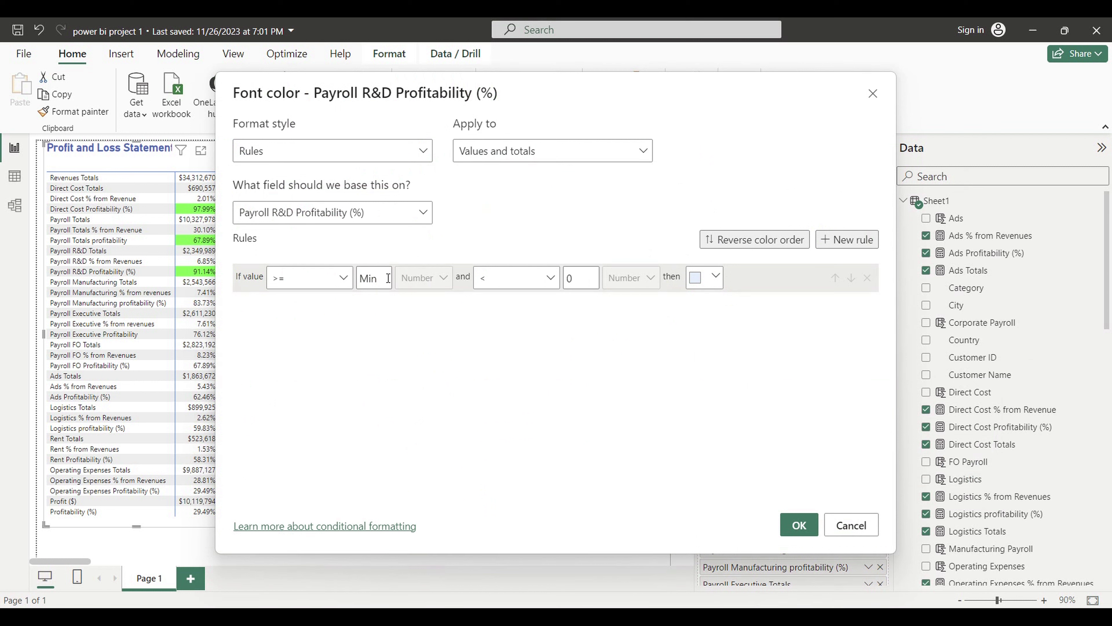
# - Set the rule from -1000000 to 0 inclusive with White font and confirm with OK
pyautogui.click(378, 282)
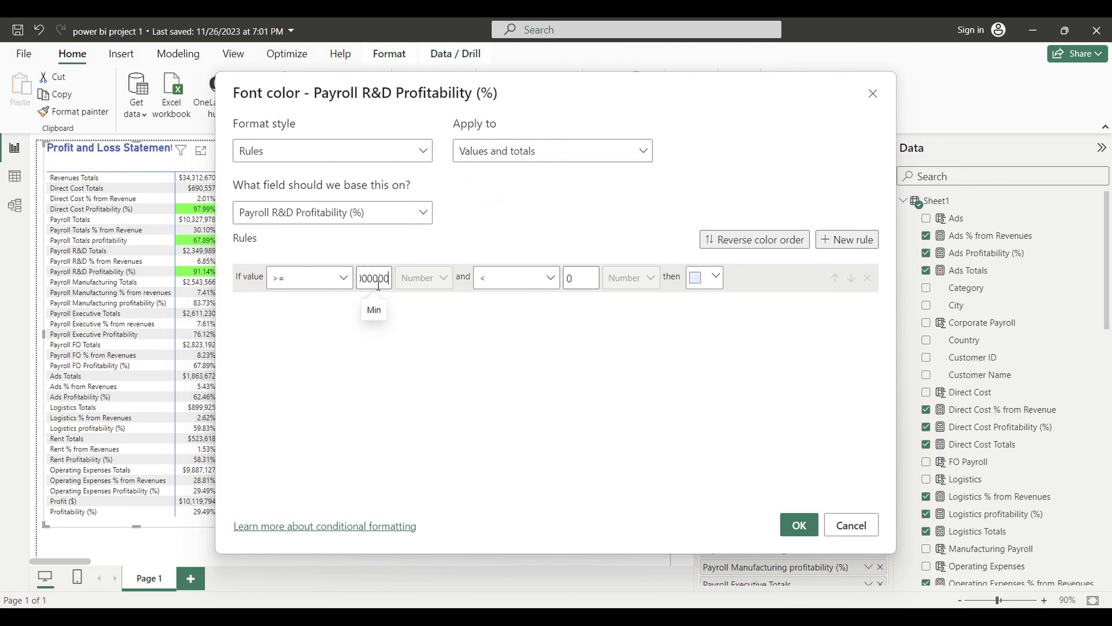
pyautogui.write('-1000000')
pyautogui.click(514, 277)
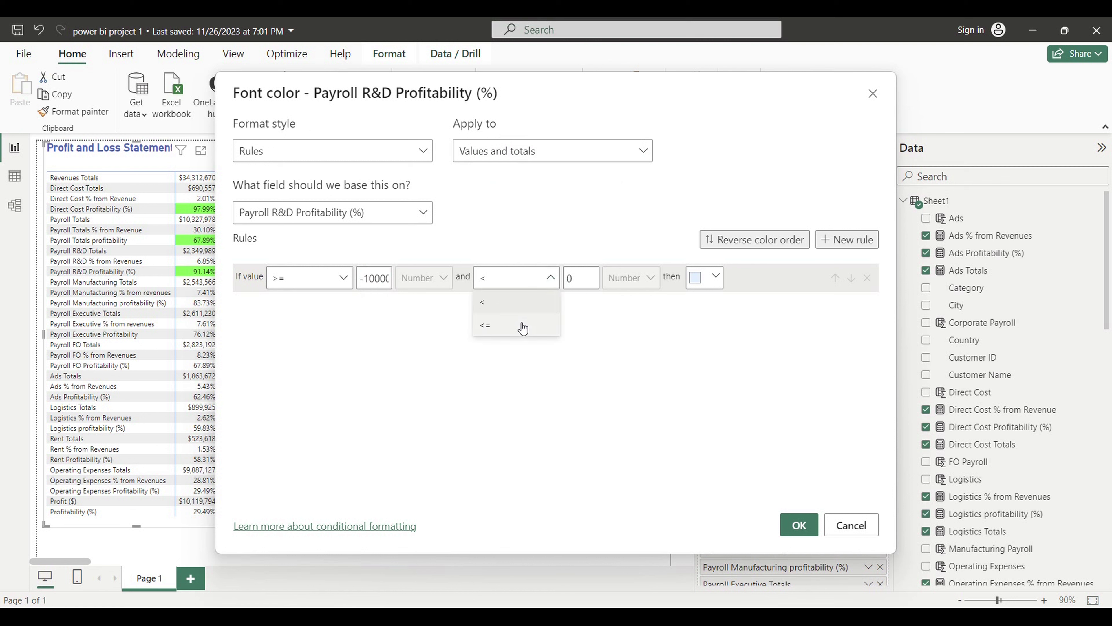
pyautogui.click(508, 323)
pyautogui.click(715, 276)
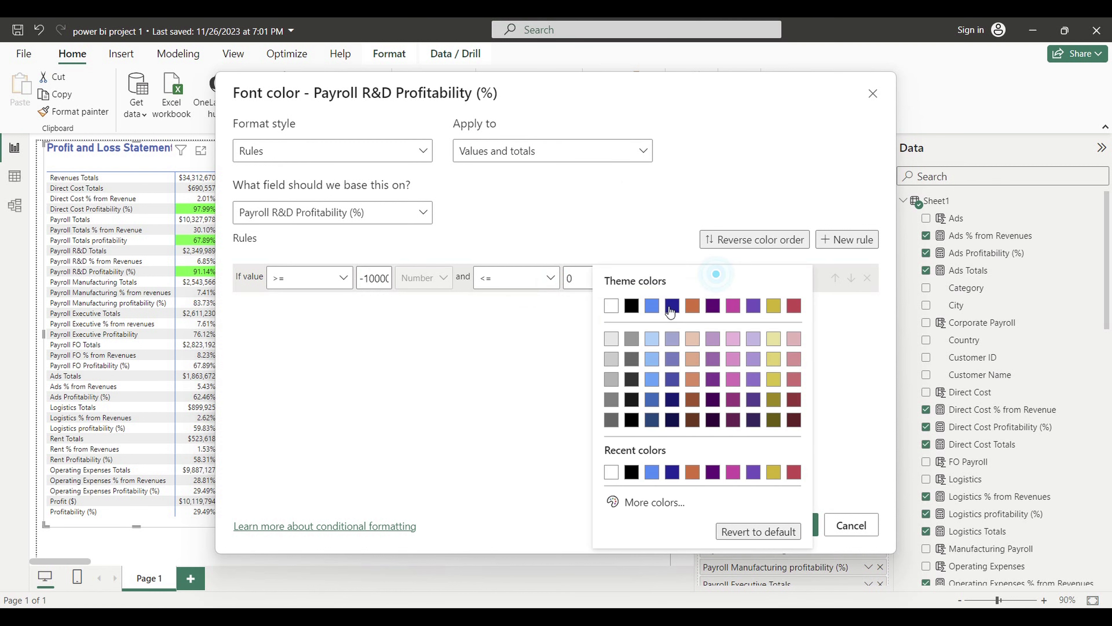
pyautogui.click(615, 305)
pyautogui.click(799, 525)
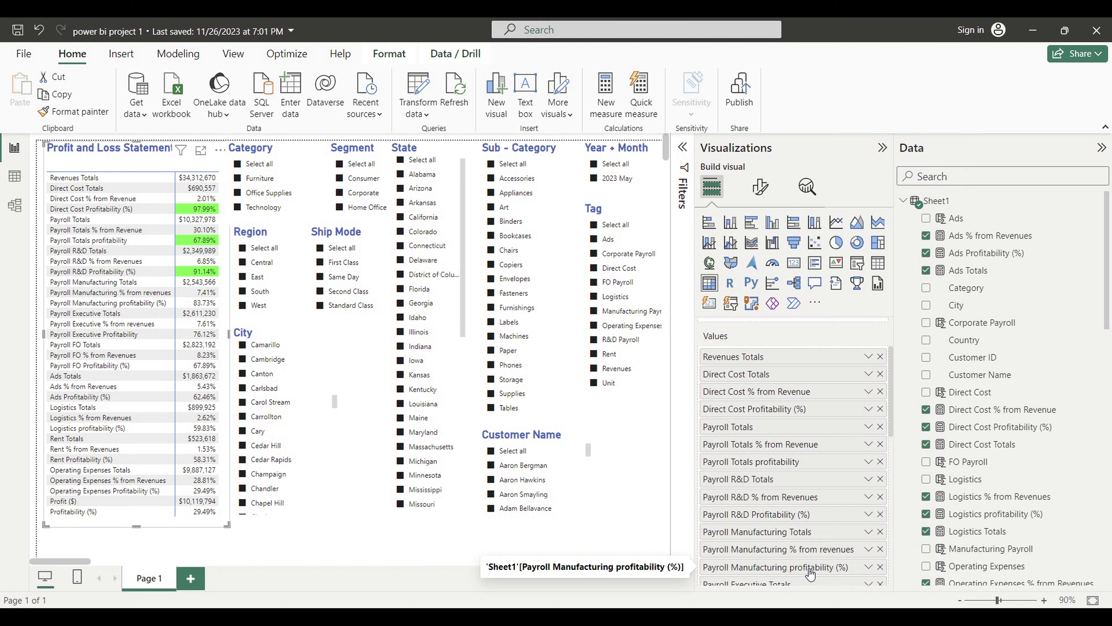
# - Open Background color formatting for Payroll Manufacturing profitability (%) using Rules on values and totals
pyautogui.rightClick(824, 569)
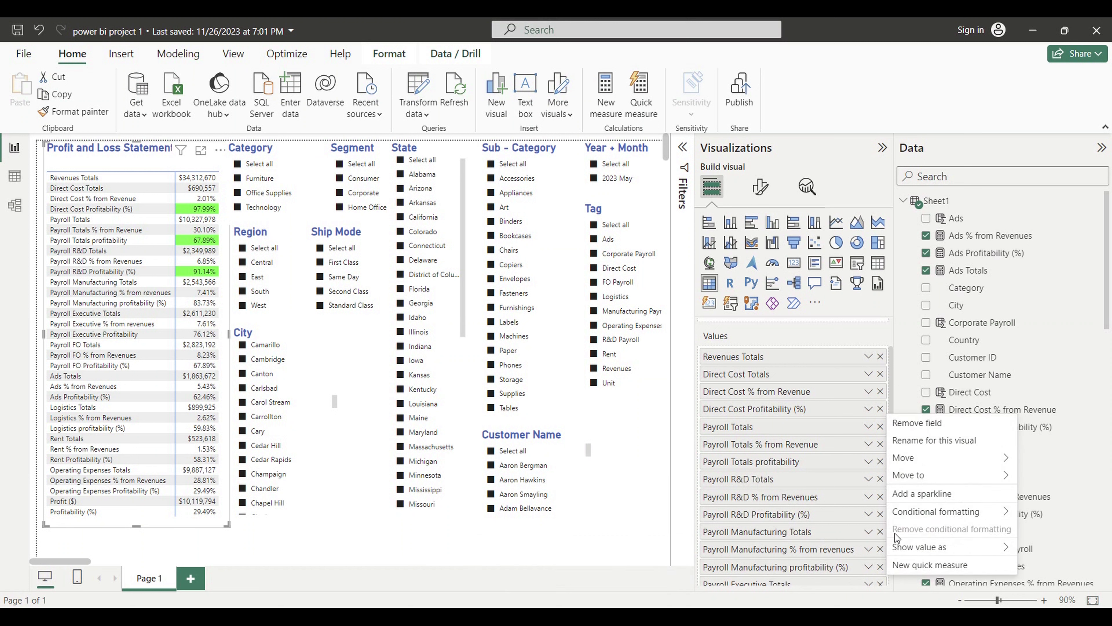
pyautogui.moveTo(911, 517)
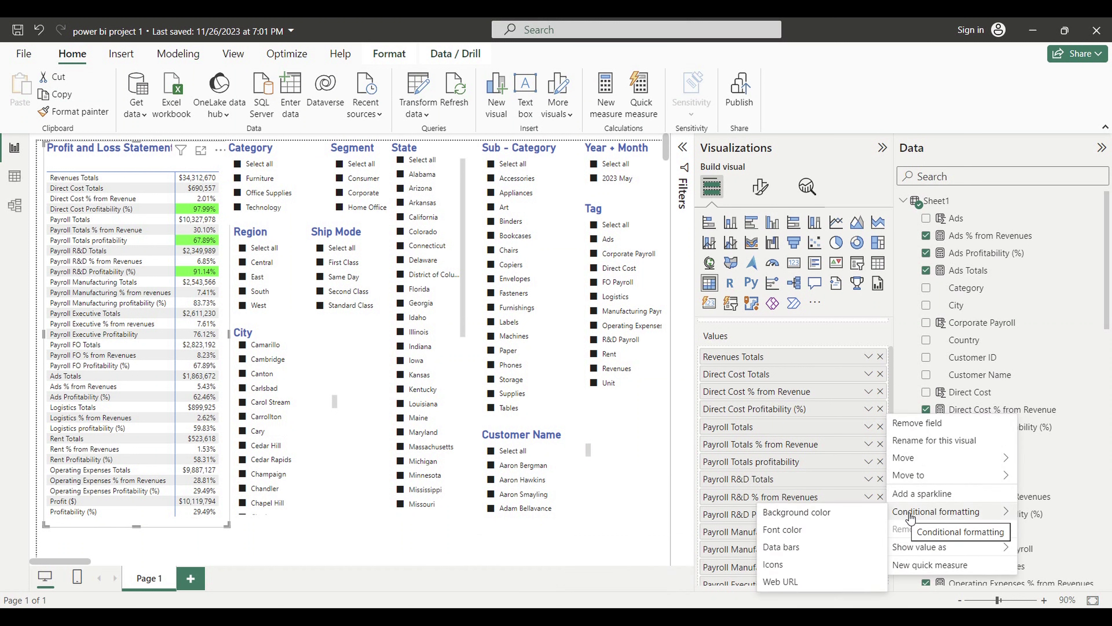
pyautogui.click(811, 513)
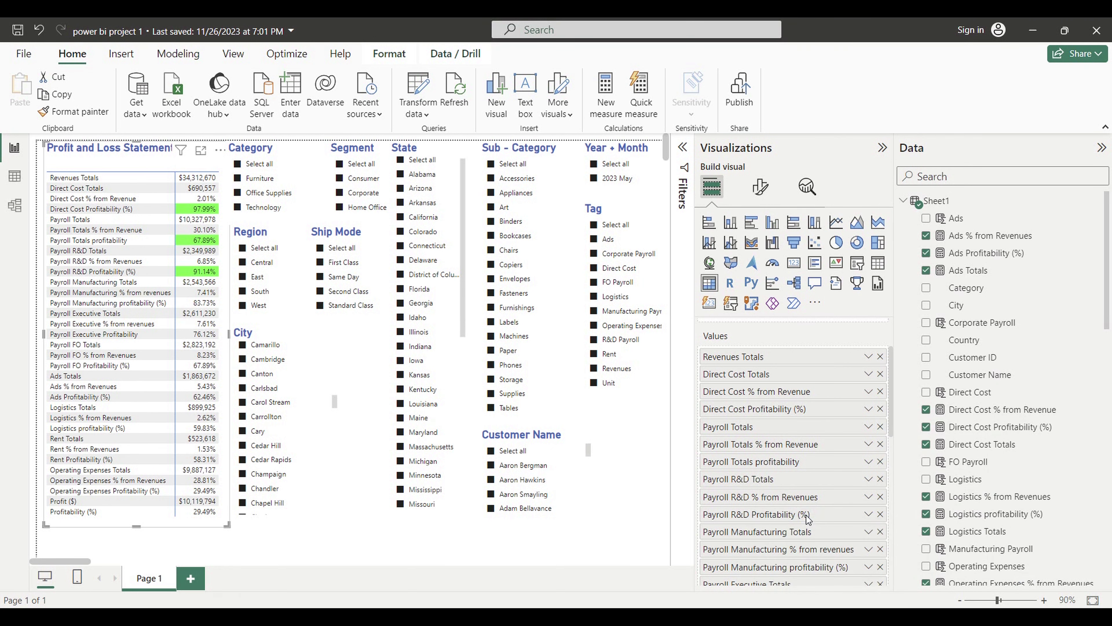
pyautogui.click(419, 143)
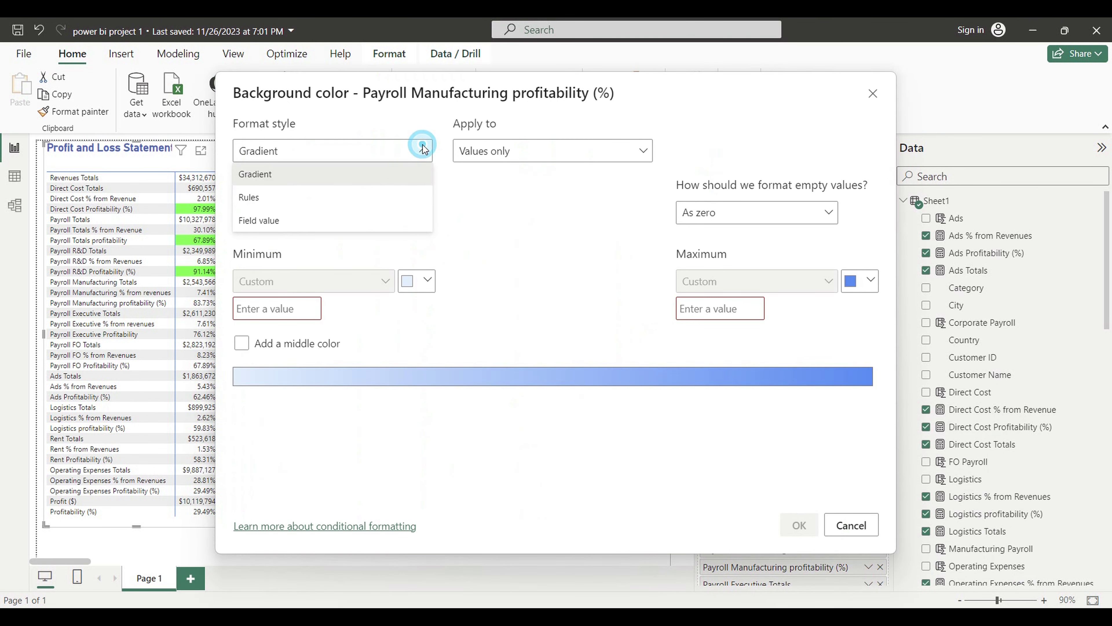
pyautogui.click(288, 194)
pyautogui.click(511, 154)
pyautogui.click(497, 195)
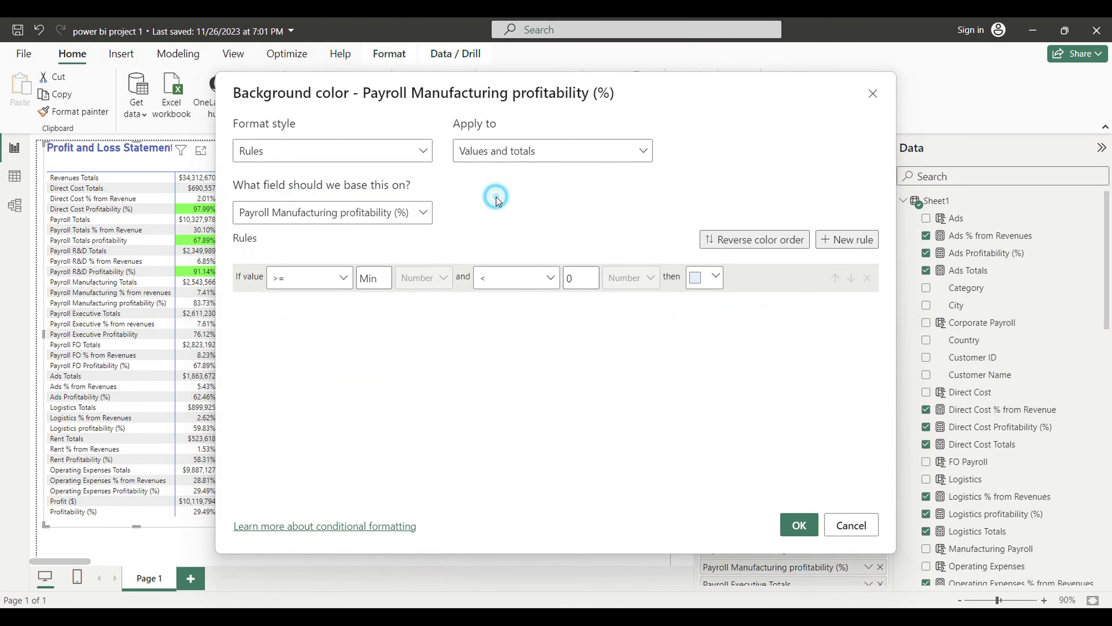
# - Set the first rule from -100000 to 0 inclusive
pyautogui.click(386, 283)
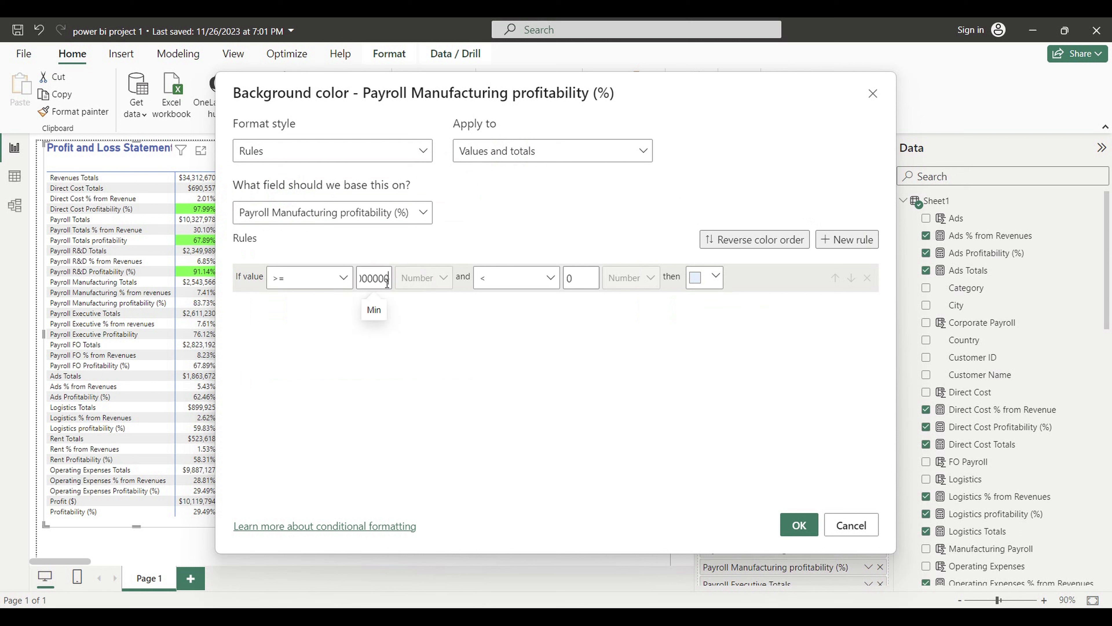
pyautogui.write('-100000')
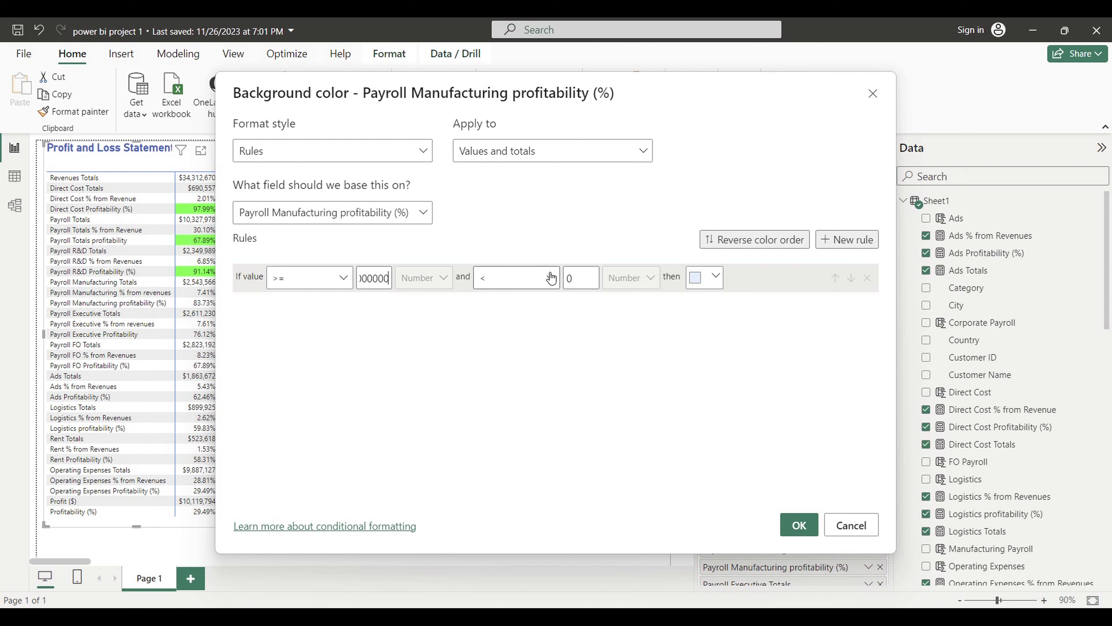
pyautogui.click(550, 277)
pyautogui.click(510, 327)
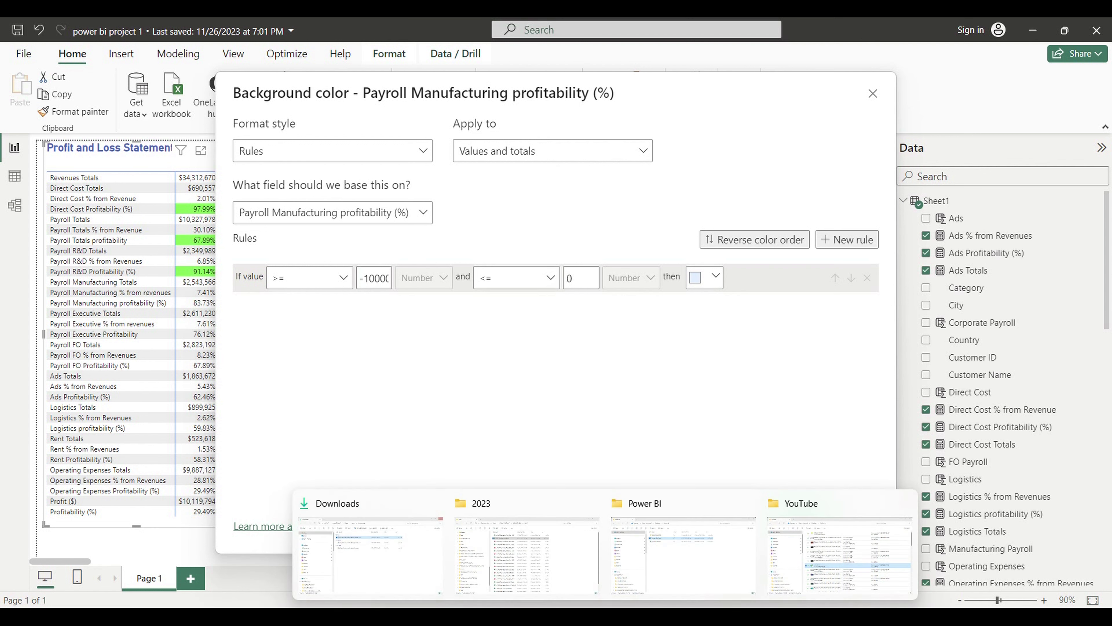
# - Copy the red code from Word, enter hex FF0000 as the rule's colour, and add a second rule
pyautogui.moveTo(732, 618)
pyautogui.click(739, 567)
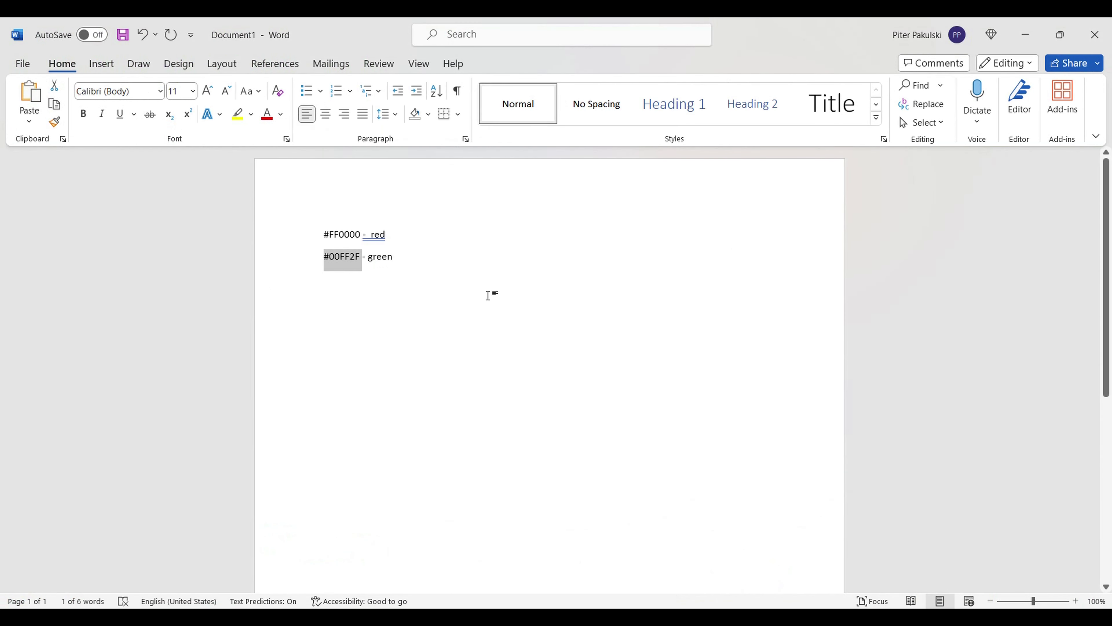
pyautogui.click(335, 234)
pyautogui.moveTo(323, 234); pyautogui.dragTo(344, 237)
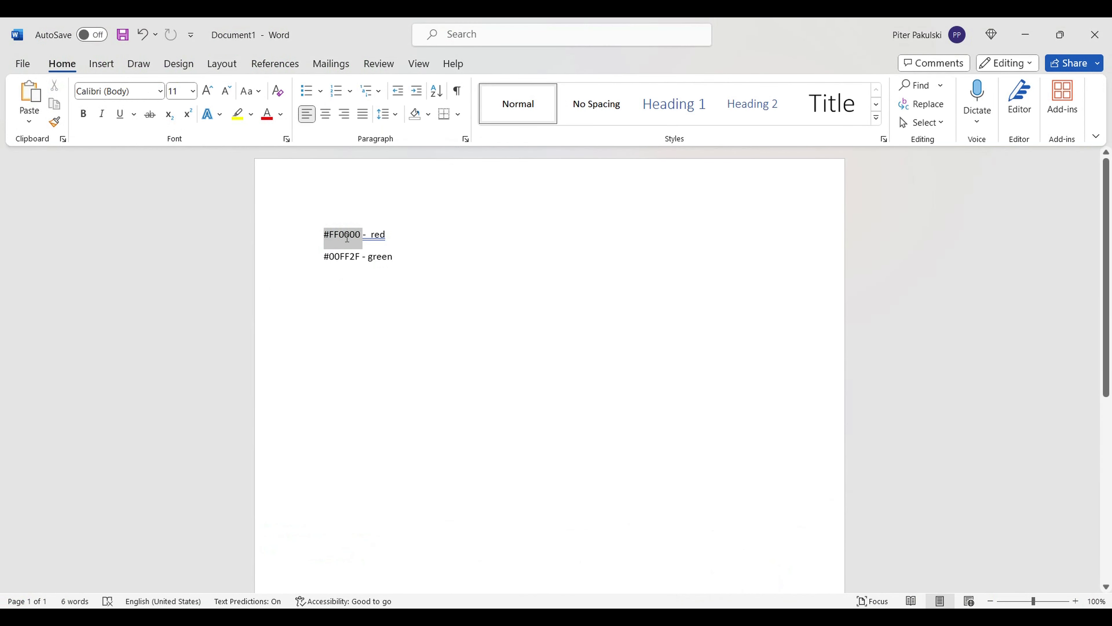
pyautogui.moveTo(701, 617)
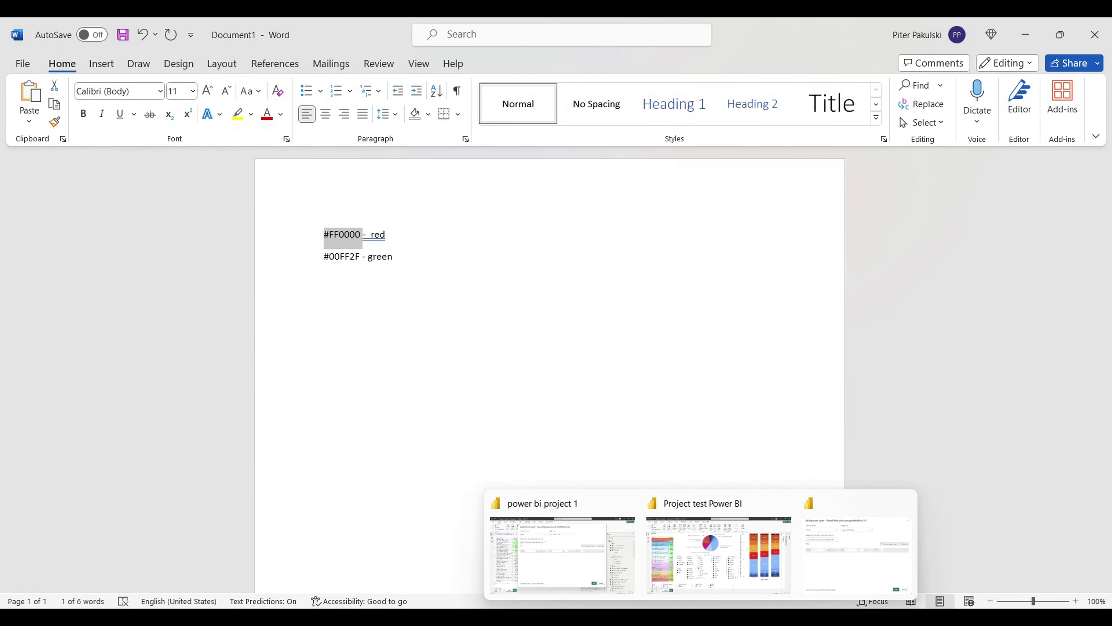
pyautogui.click(562, 554)
pyautogui.click(718, 278)
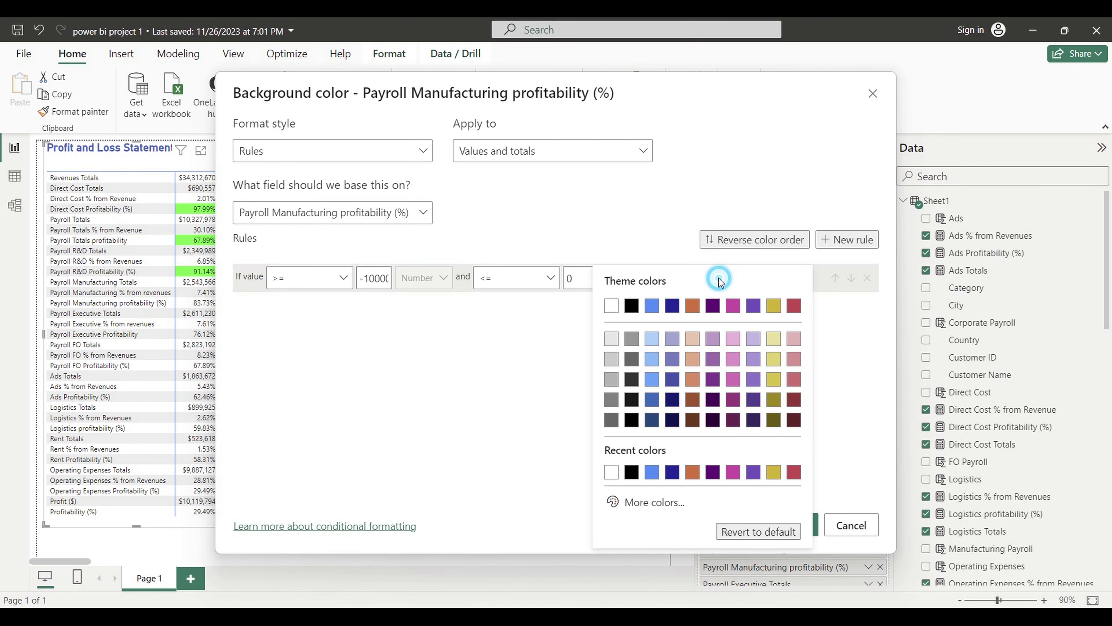
pyautogui.click(640, 509)
pyautogui.write('FF0000')
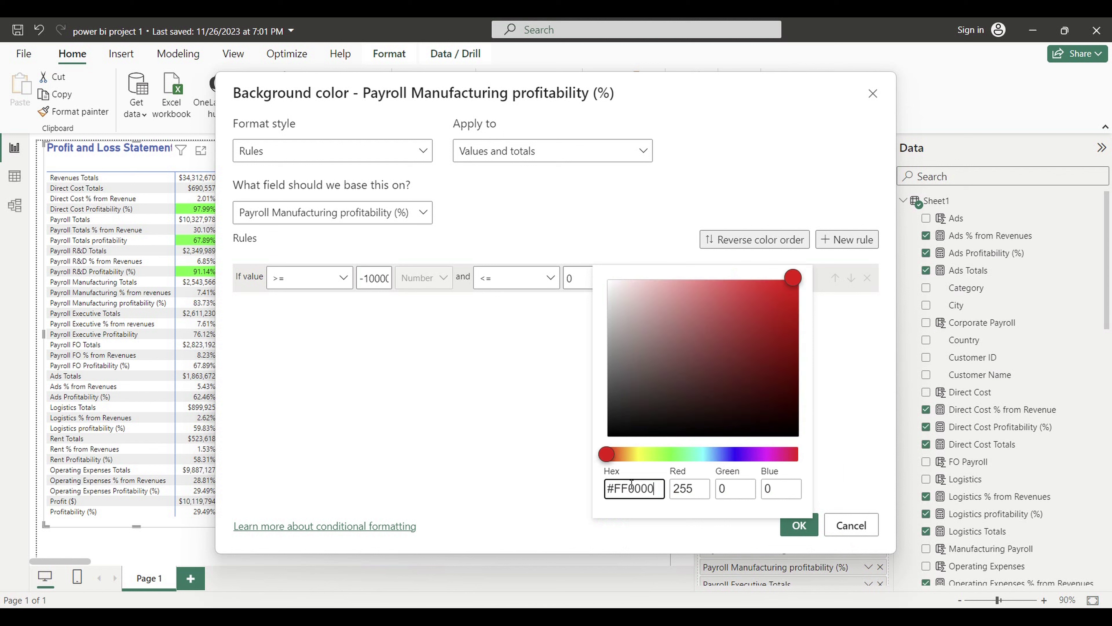
pyautogui.press('Return')
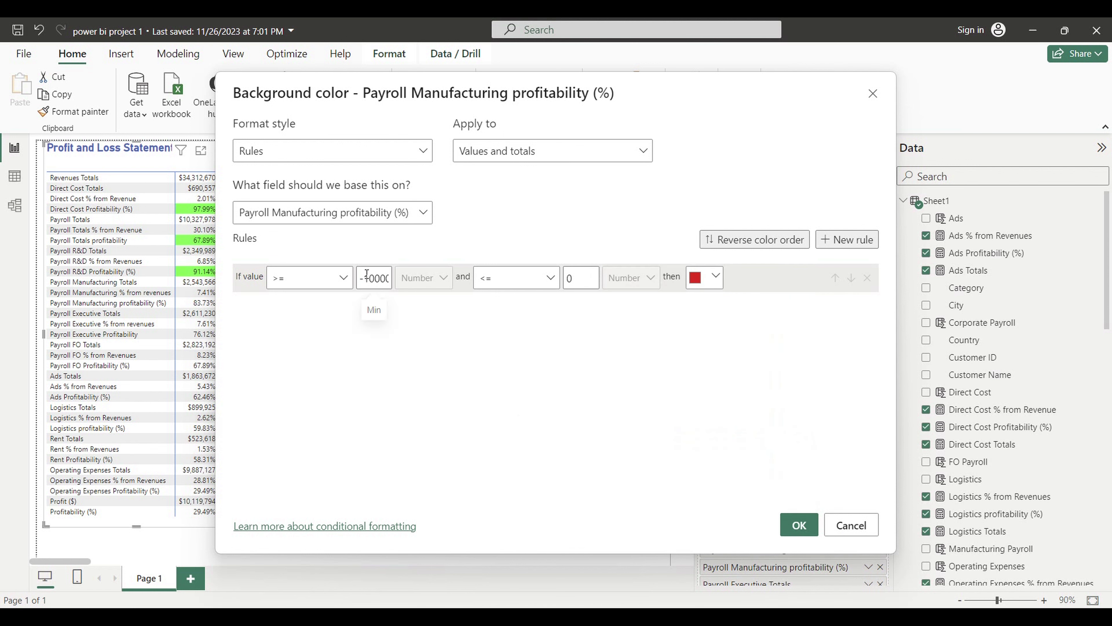
pyautogui.click(846, 239)
# - Set the second rule to cover values above 0 up to an inclusive maximum of 10000
pyautogui.click(343, 305)
pyautogui.click(306, 328)
pyautogui.write('0')
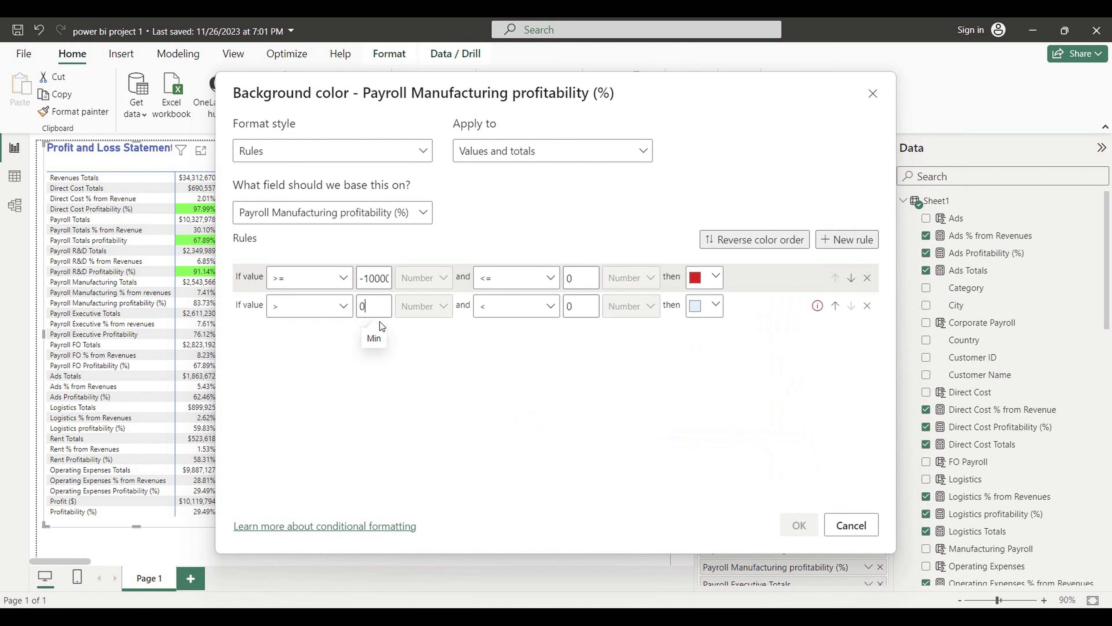
pyautogui.click(550, 310)
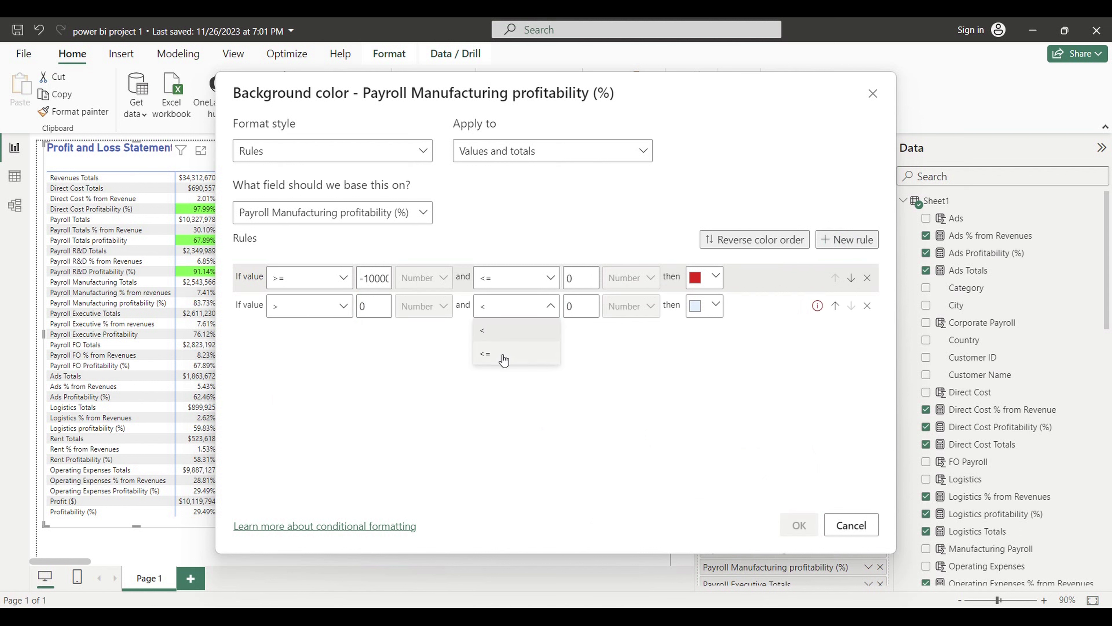
pyautogui.click(508, 353)
pyautogui.click(583, 312)
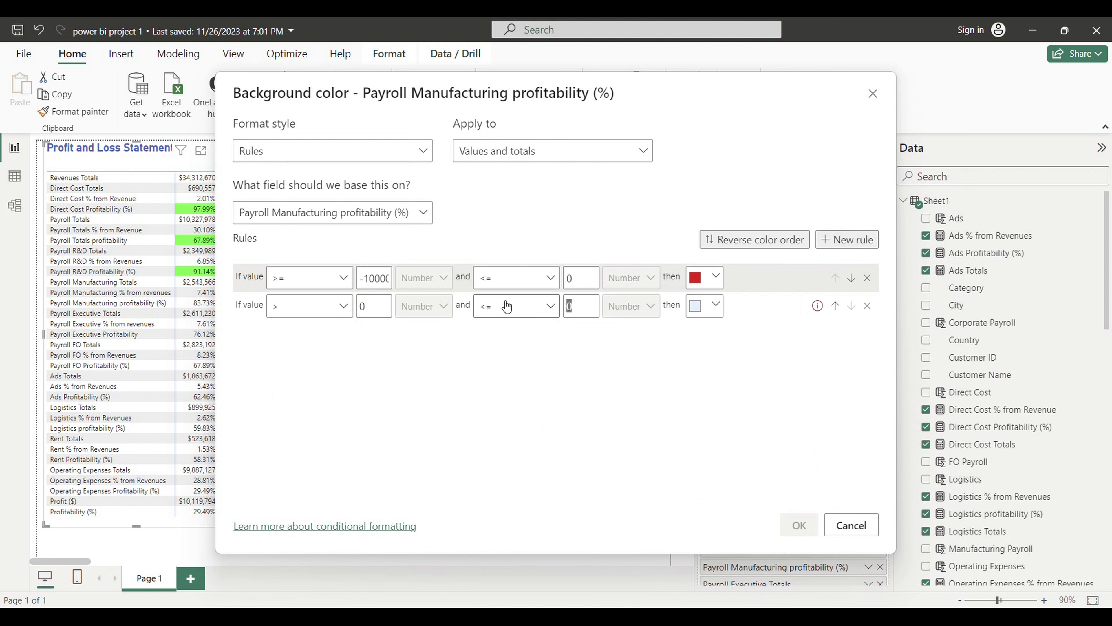
pyautogui.press('BackSpace')
pyautogui.write('1')
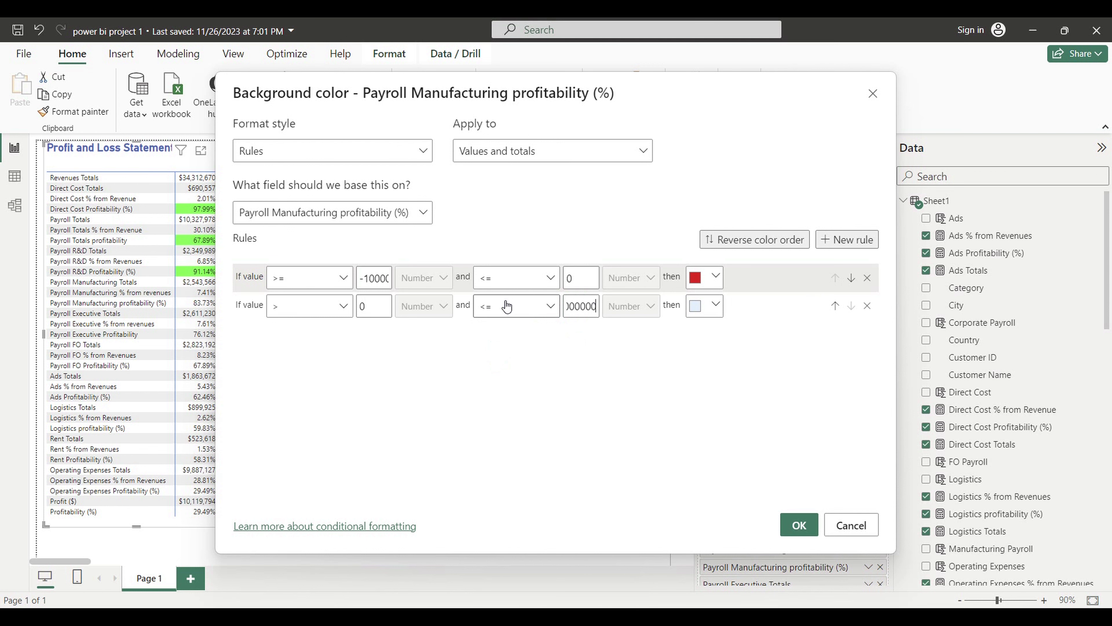
pyautogui.write('00000')
pyautogui.press('BackSpace')
# - Colour the second rule green with #00FF2F copied from Word, and apply the background rules
pyautogui.hotkey('alt', 'Tab')
pyautogui.click(393, 268)
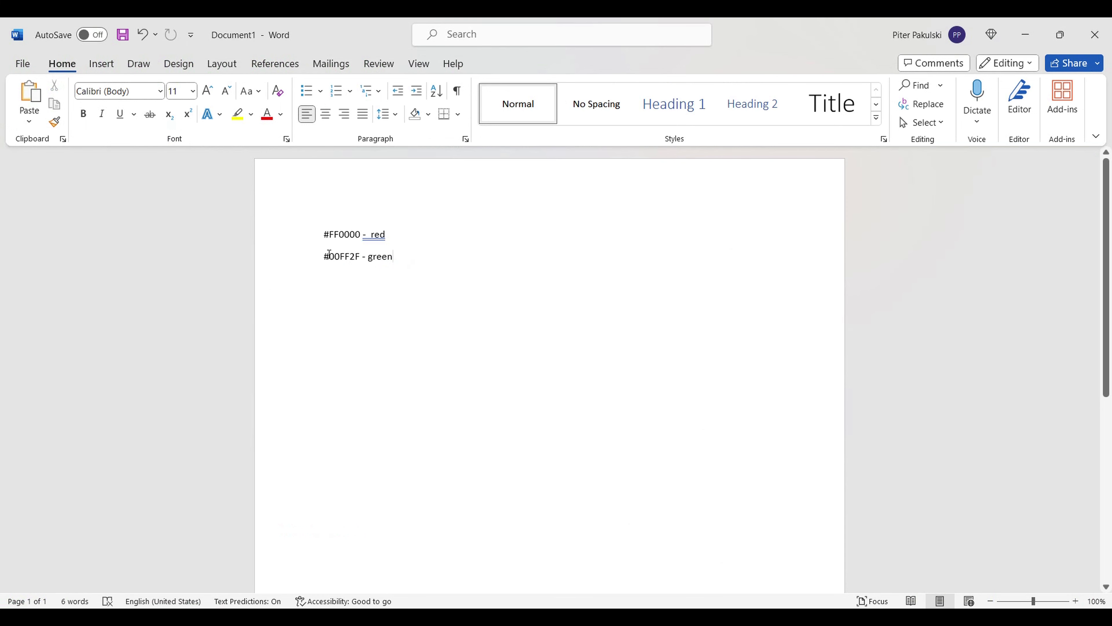
pyautogui.moveTo(324, 258); pyautogui.dragTo(361, 259)
pyautogui.hotkey('ctrl', 'c')
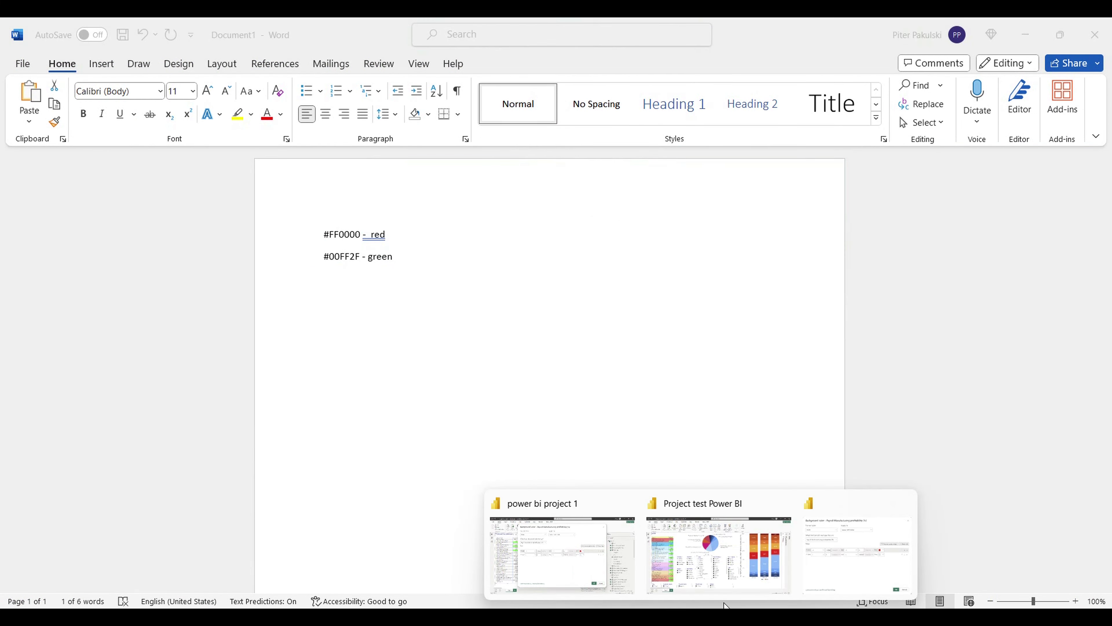
pyautogui.click(821, 565)
pyautogui.click(716, 305)
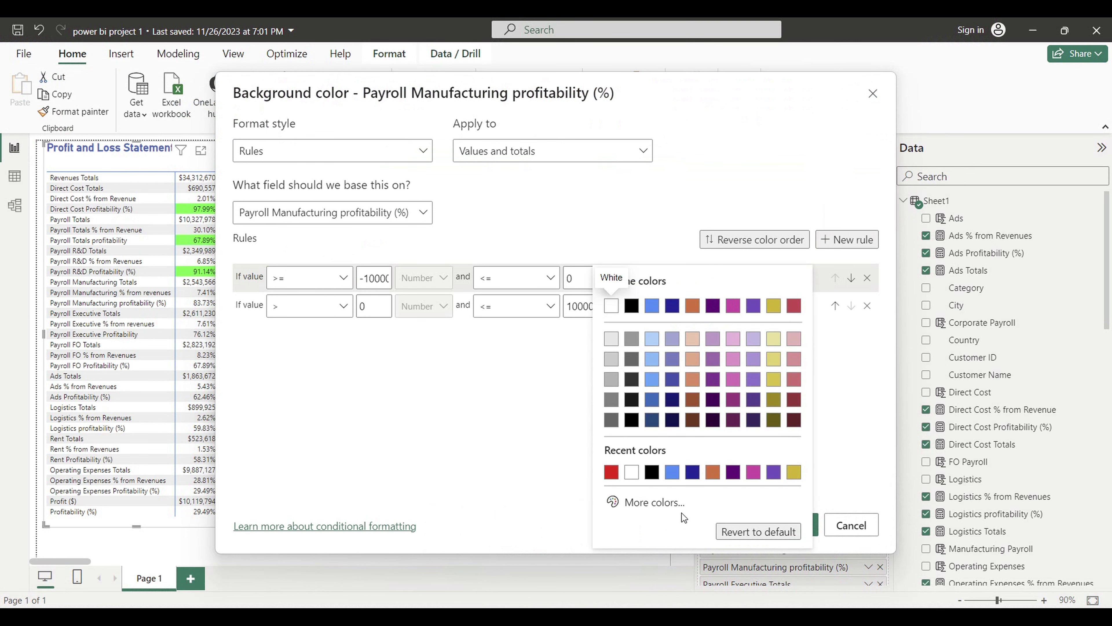
pyautogui.click(651, 501)
pyautogui.hotkey('ctrl', 'v')
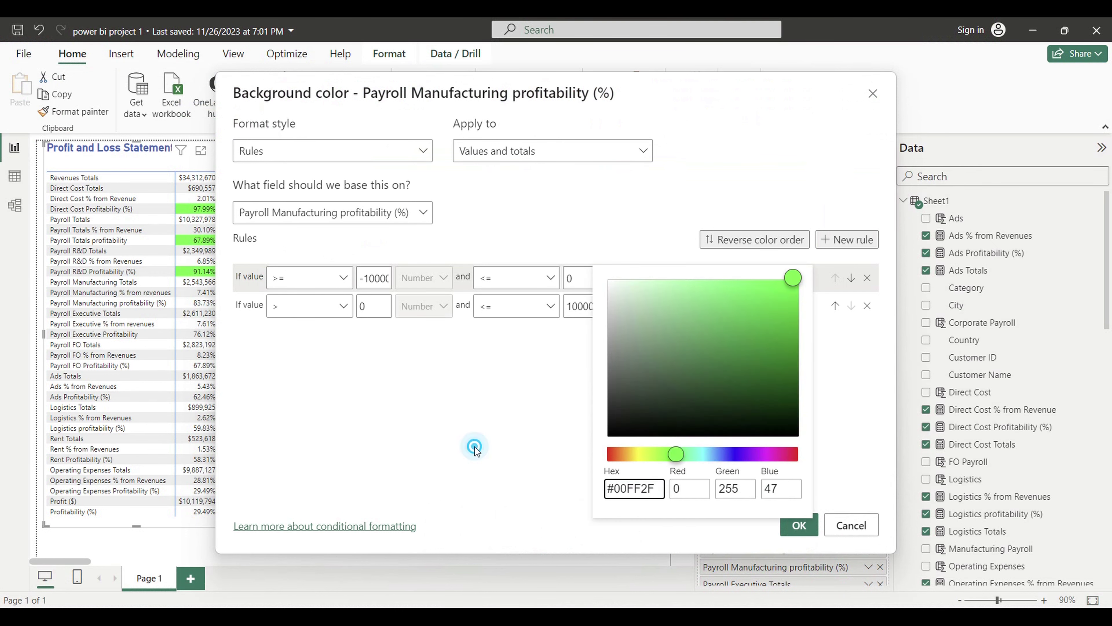
pyautogui.click(471, 446)
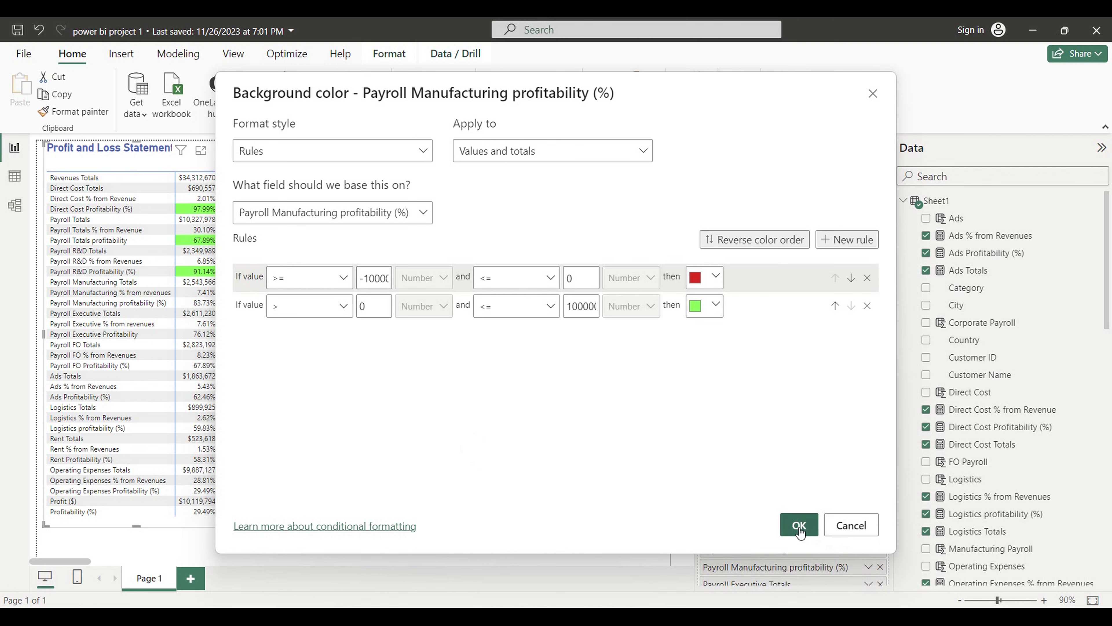
pyautogui.click(799, 525)
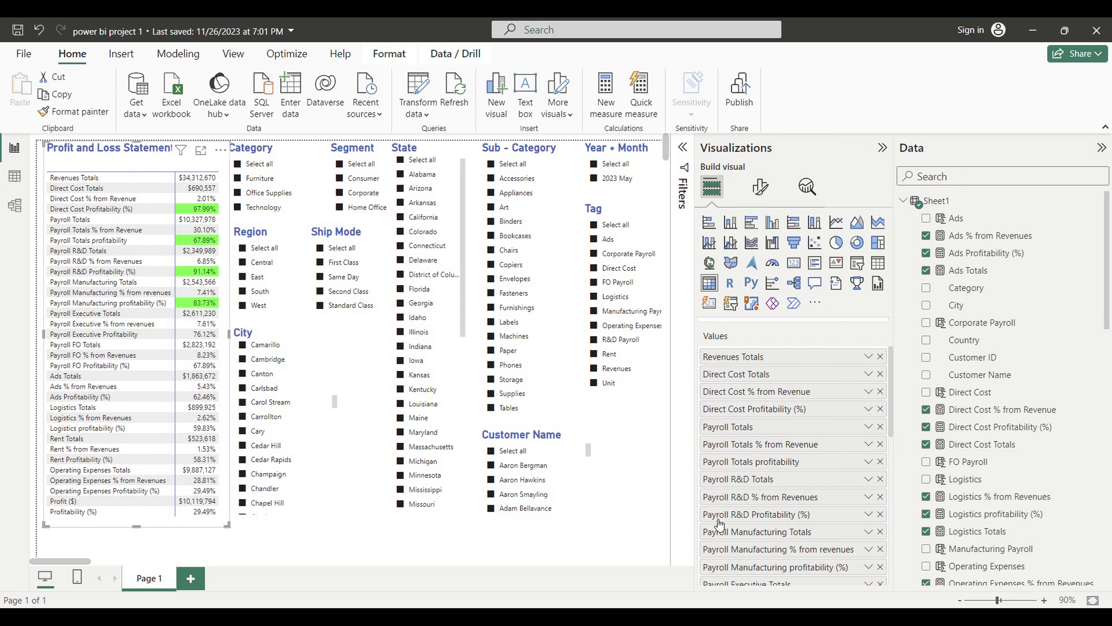
pyautogui.rightClick(776, 567)
# - Add a rule-based font colour making Payroll Manufacturing profitability (%) values and totals at or below 0 white
pyautogui.moveTo(902, 511)
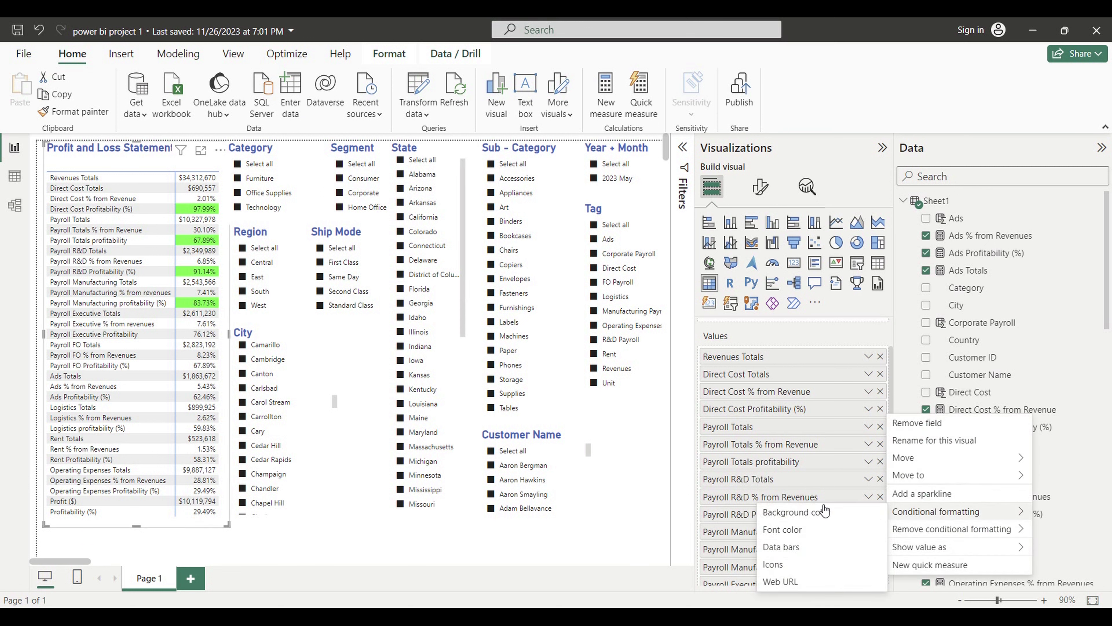
pyautogui.click(782, 529)
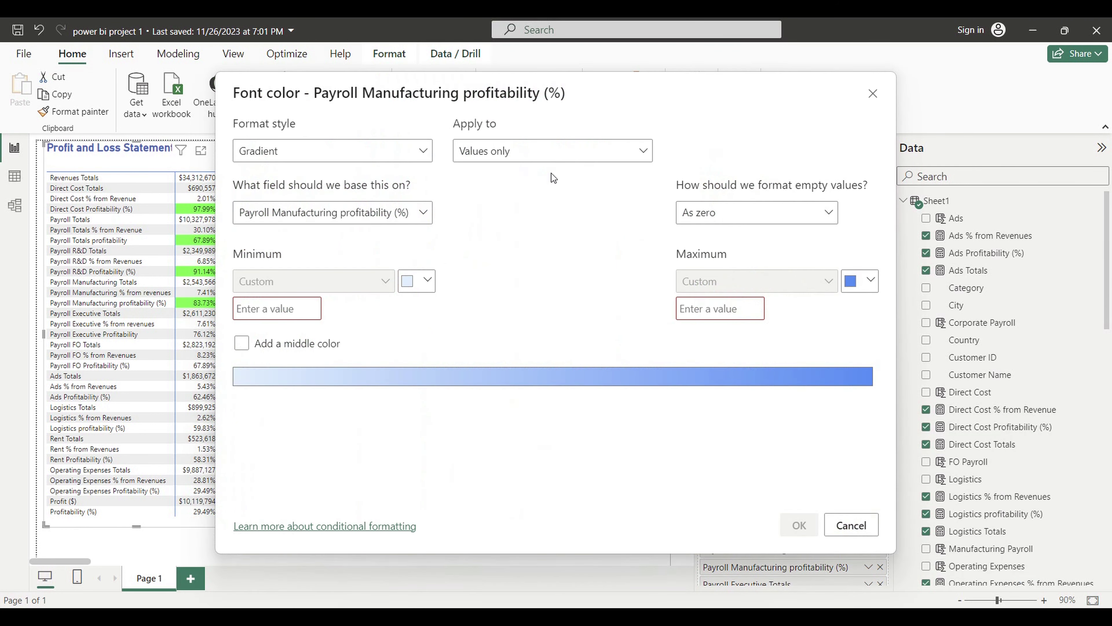
pyautogui.click(418, 150)
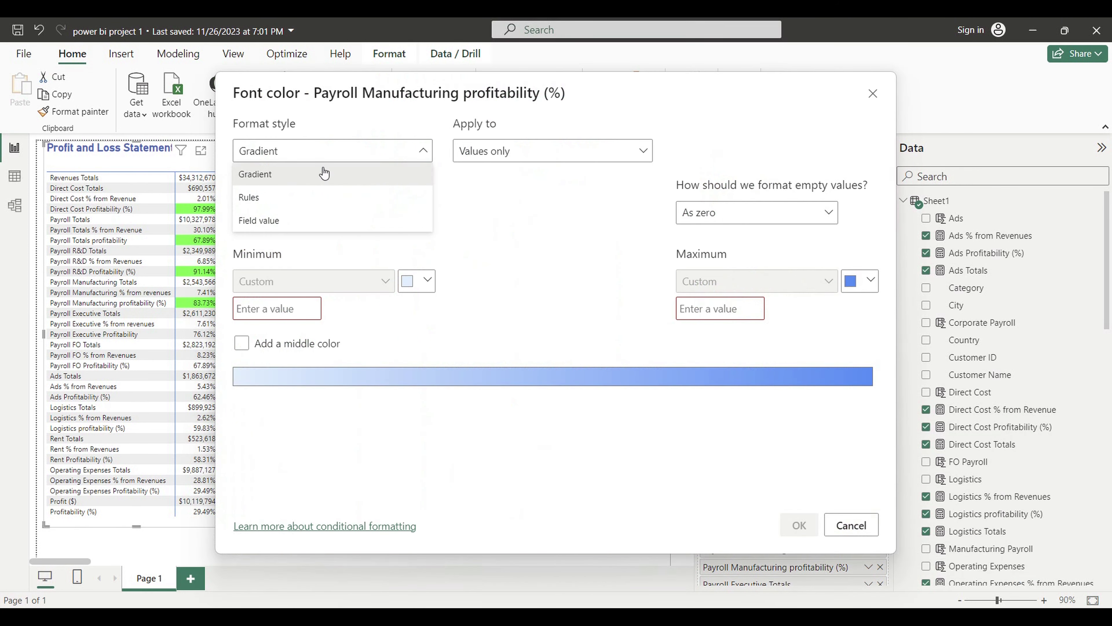
pyautogui.click(278, 197)
pyautogui.click(531, 155)
pyautogui.click(499, 197)
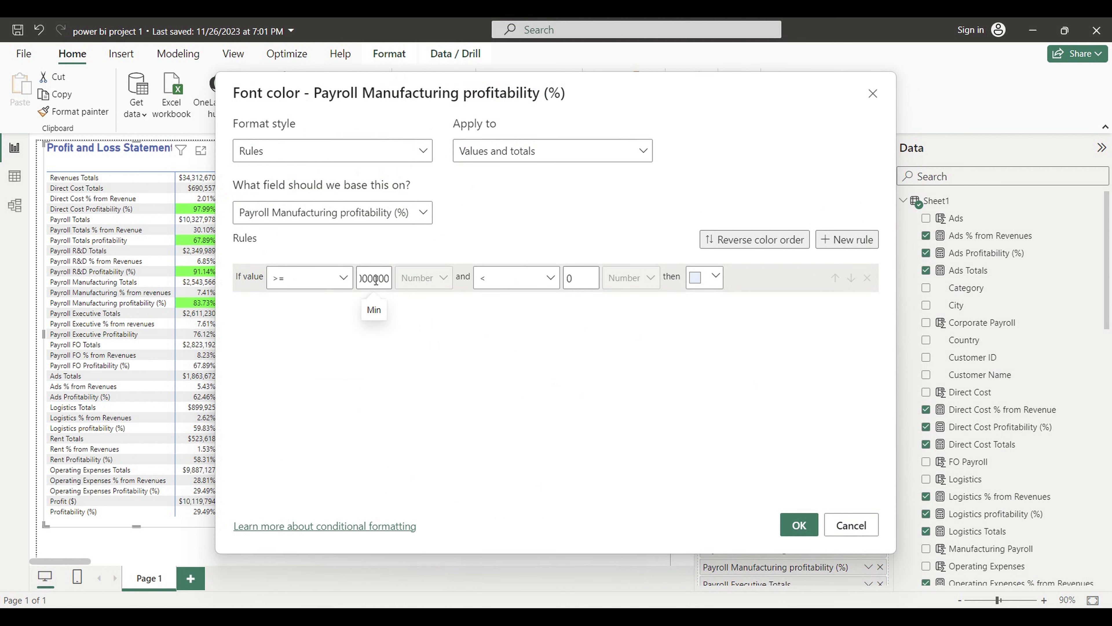
pyautogui.click(546, 277)
pyautogui.click(514, 328)
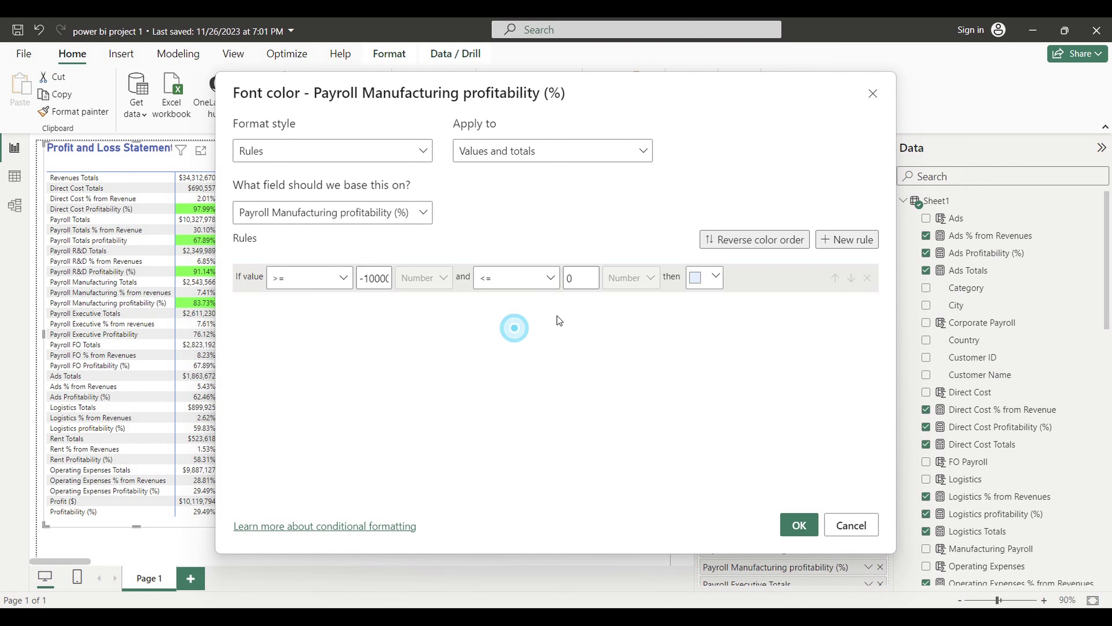
pyautogui.click(715, 276)
pyautogui.click(611, 306)
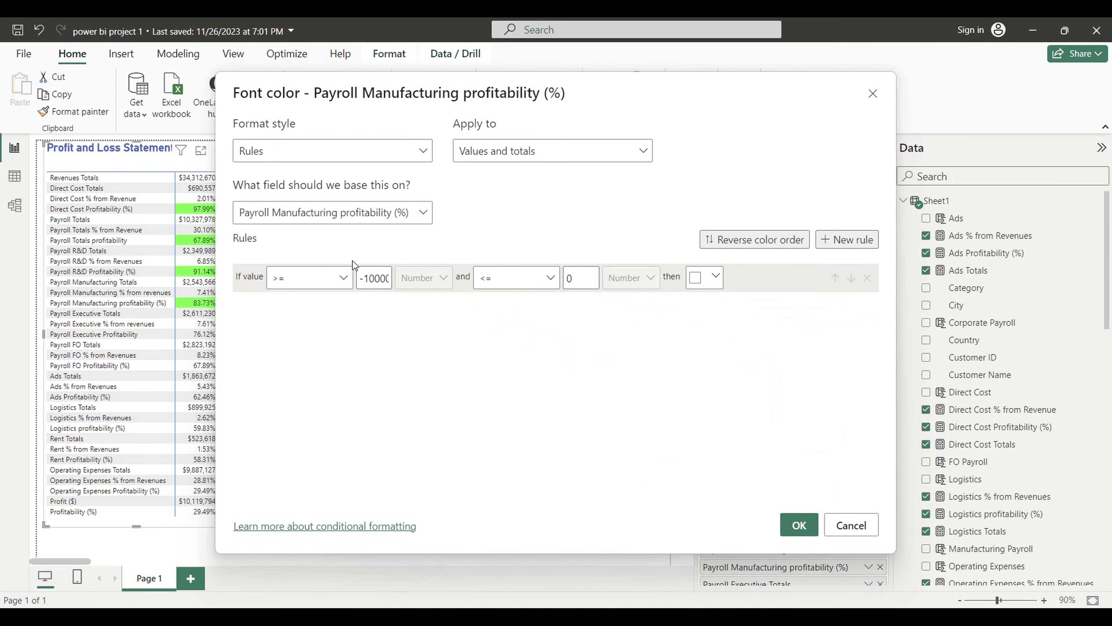
pyautogui.click(795, 525)
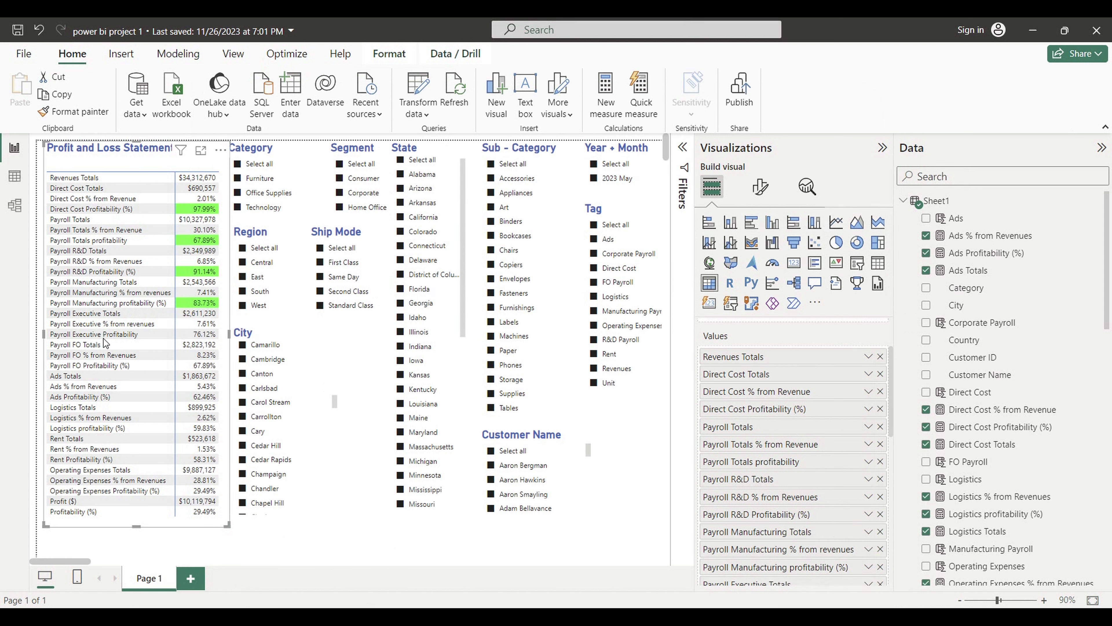
# - Start a rule-based background colour on Payroll Executive Profitability values and totals, with the first rule at or below 0
pyautogui.scroll(-3, 782, 489)
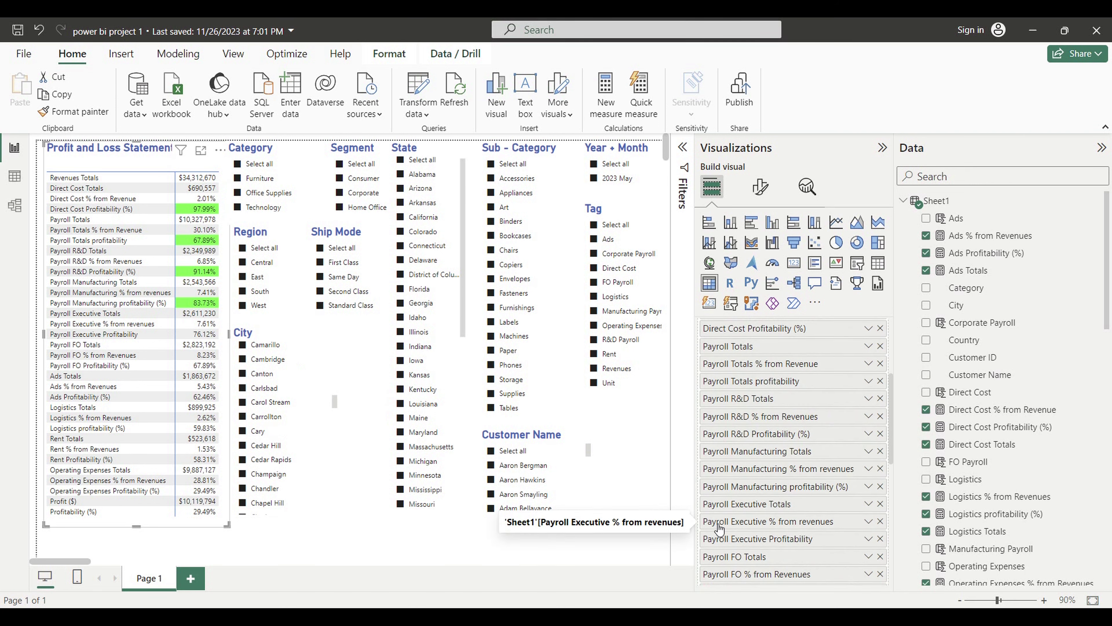
pyautogui.rightClick(796, 539)
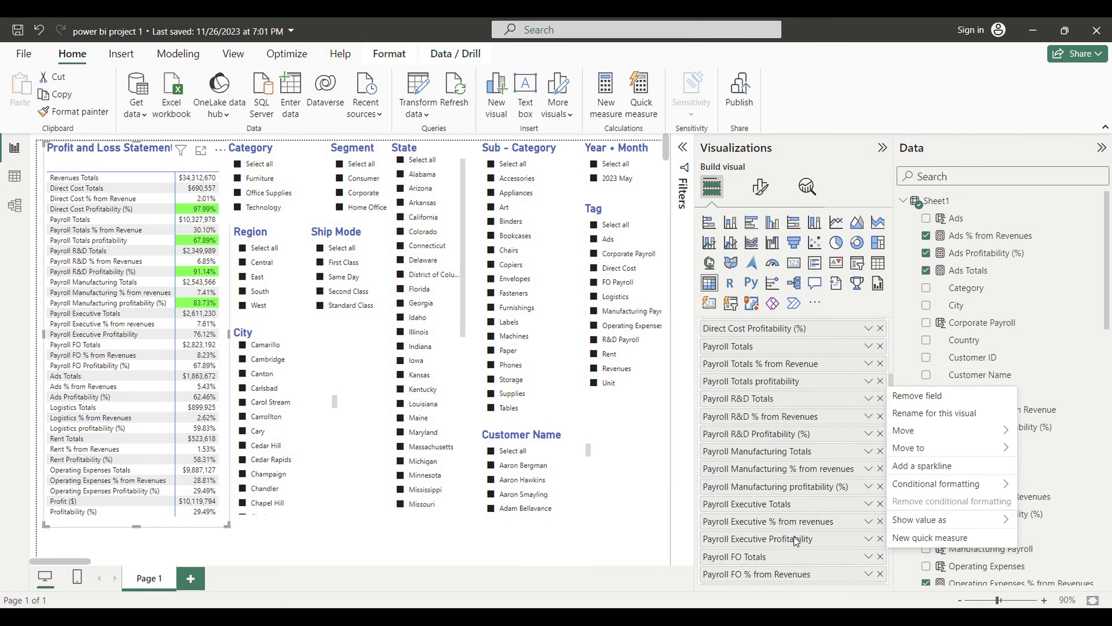
pyautogui.moveTo(915, 484)
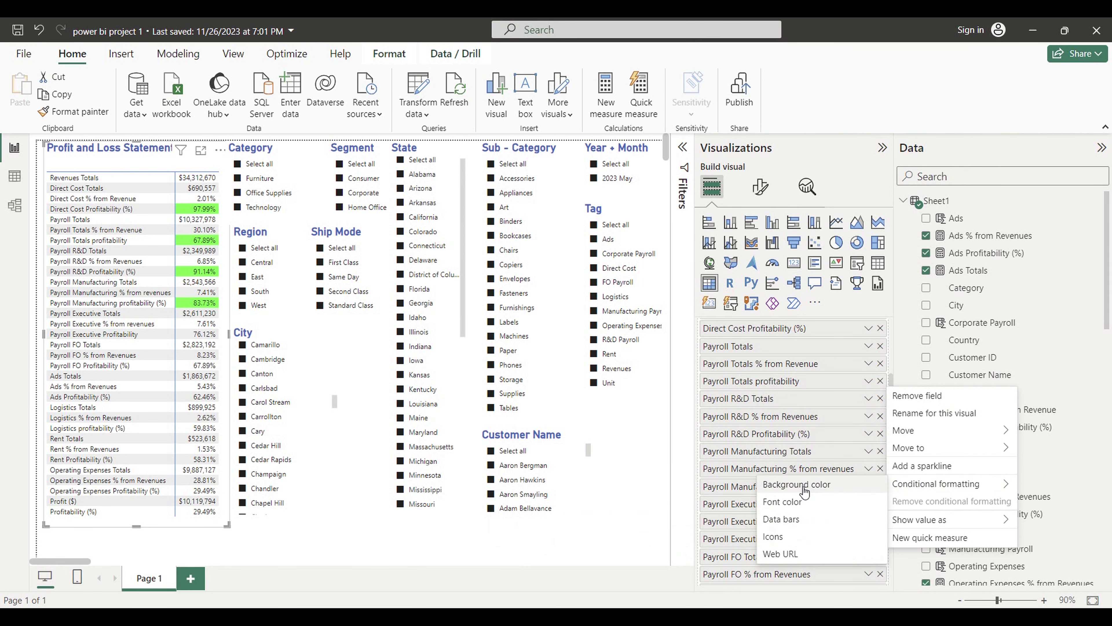
pyautogui.click(796, 484)
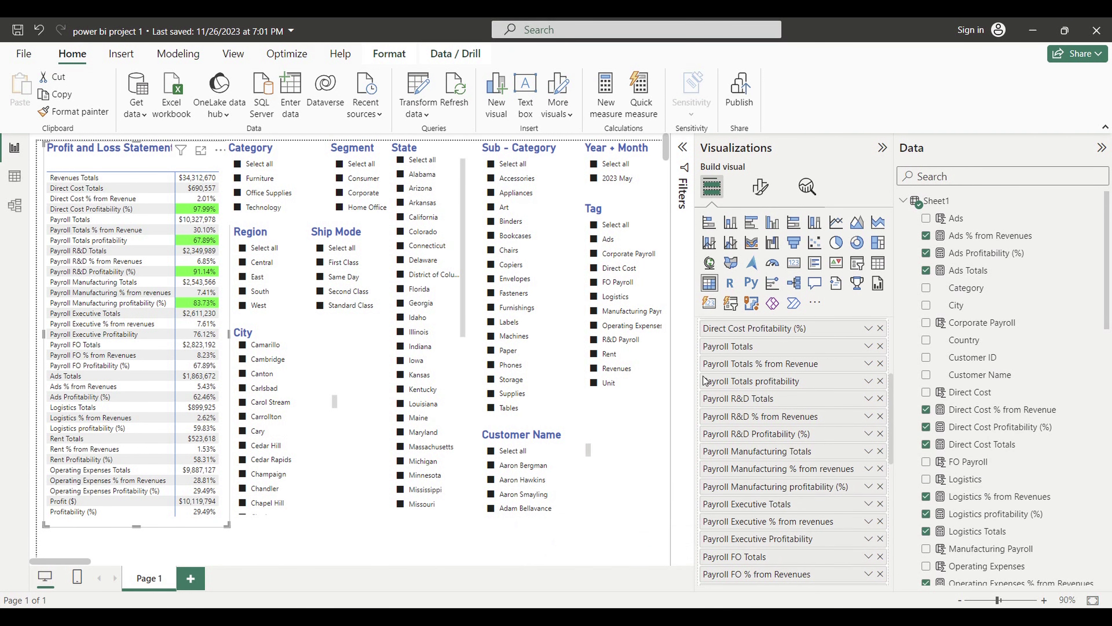
pyautogui.click(329, 149)
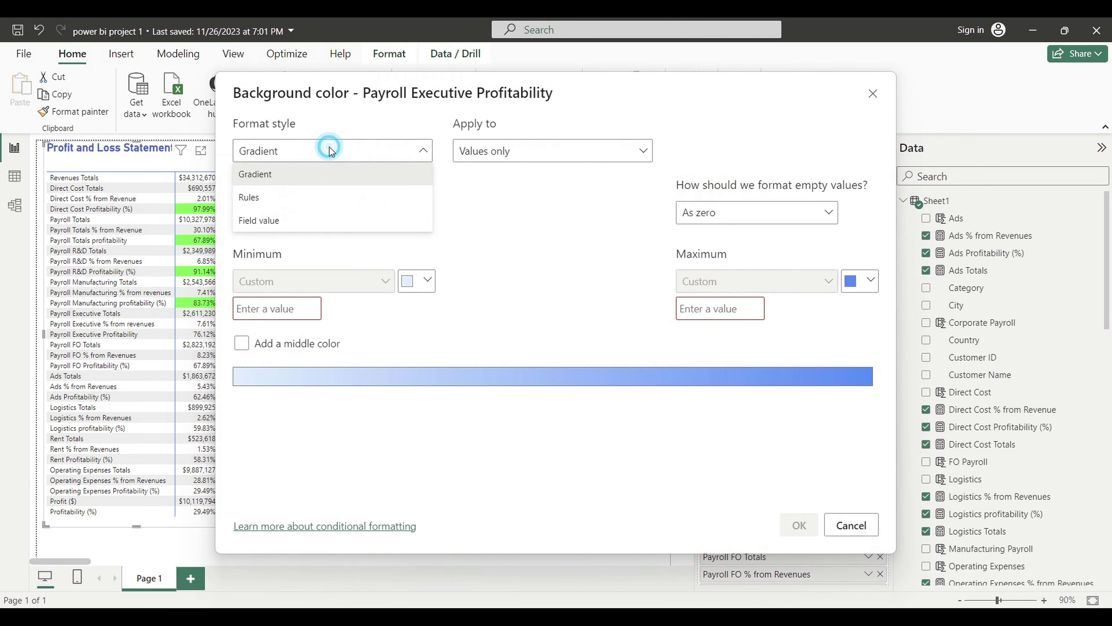
pyautogui.click(275, 199)
pyautogui.click(495, 152)
pyautogui.click(494, 198)
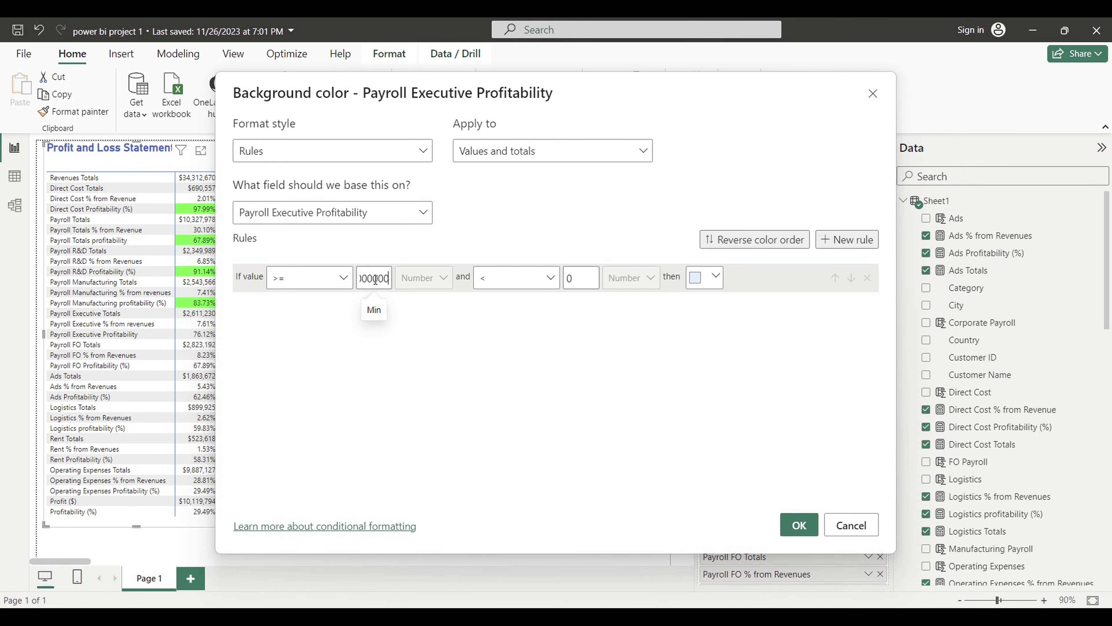
pyautogui.click(550, 277)
pyautogui.click(508, 325)
# - Colour the first rule red using #FF0000 copied from the Word notes
pyautogui.hotkey('alt', 'Tab')
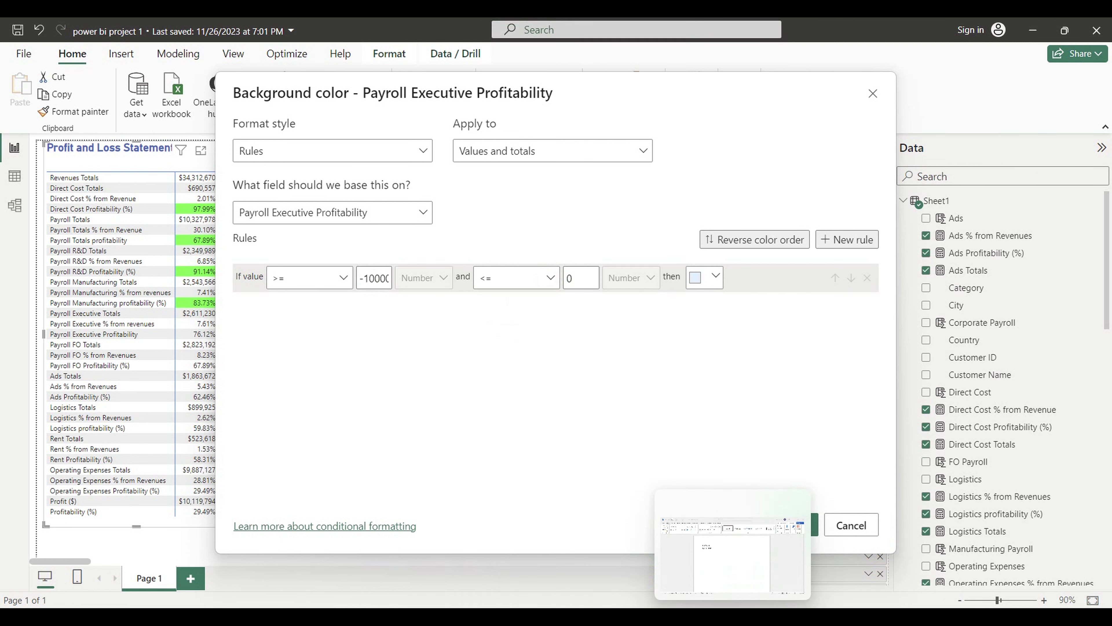
pyautogui.click(378, 259)
pyautogui.doubleClick(324, 236)
pyautogui.hotkey('ctrl', 'c')
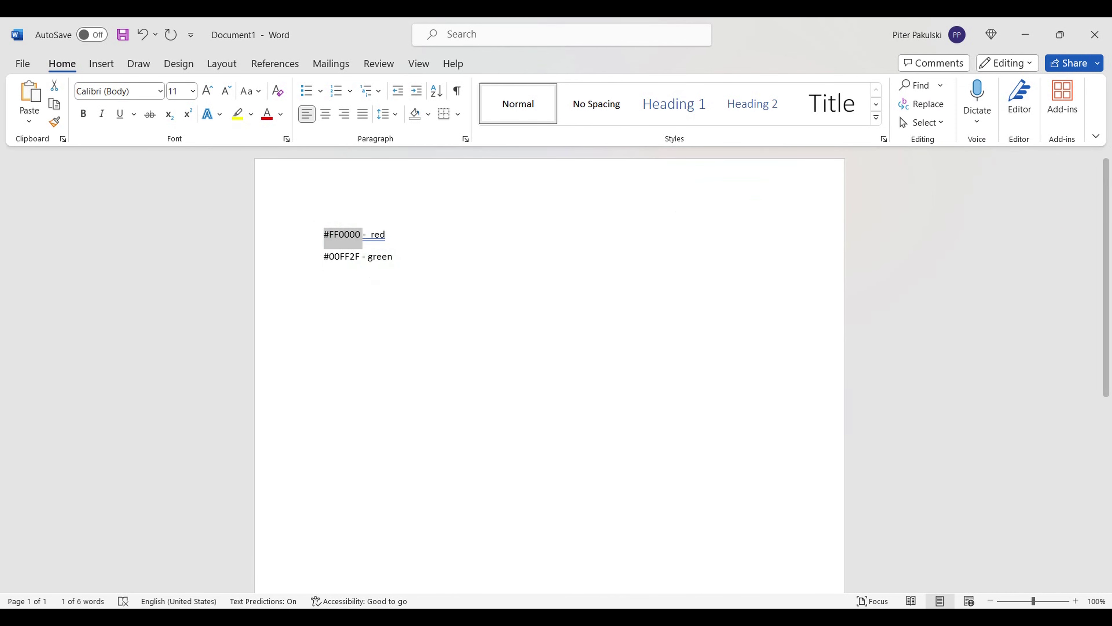
pyautogui.click(700, 618)
pyautogui.click(856, 552)
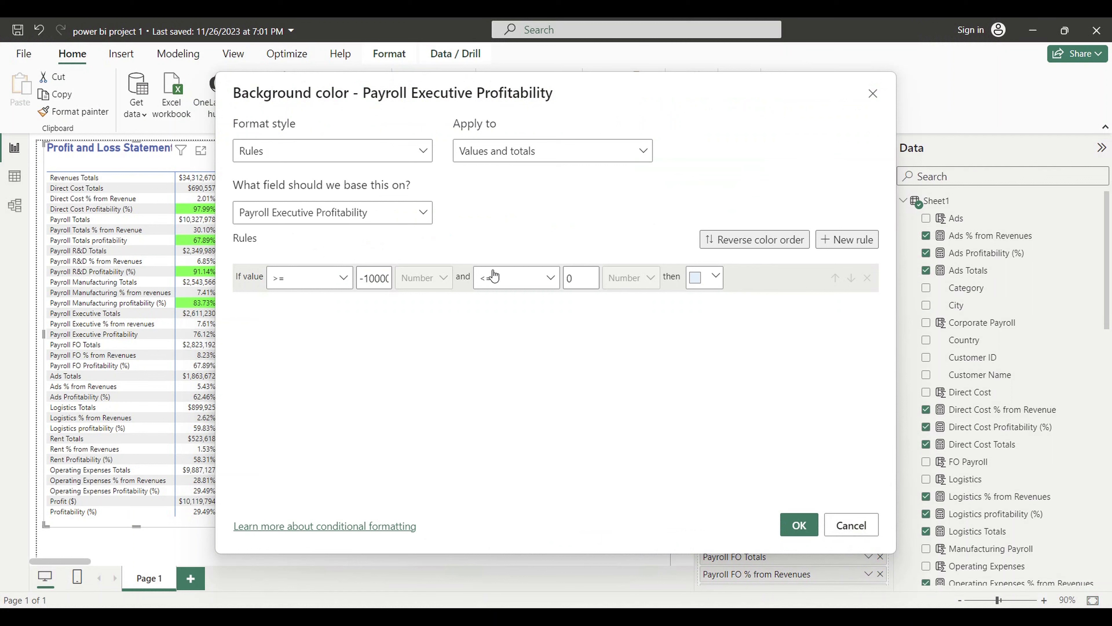
pyautogui.click(718, 277)
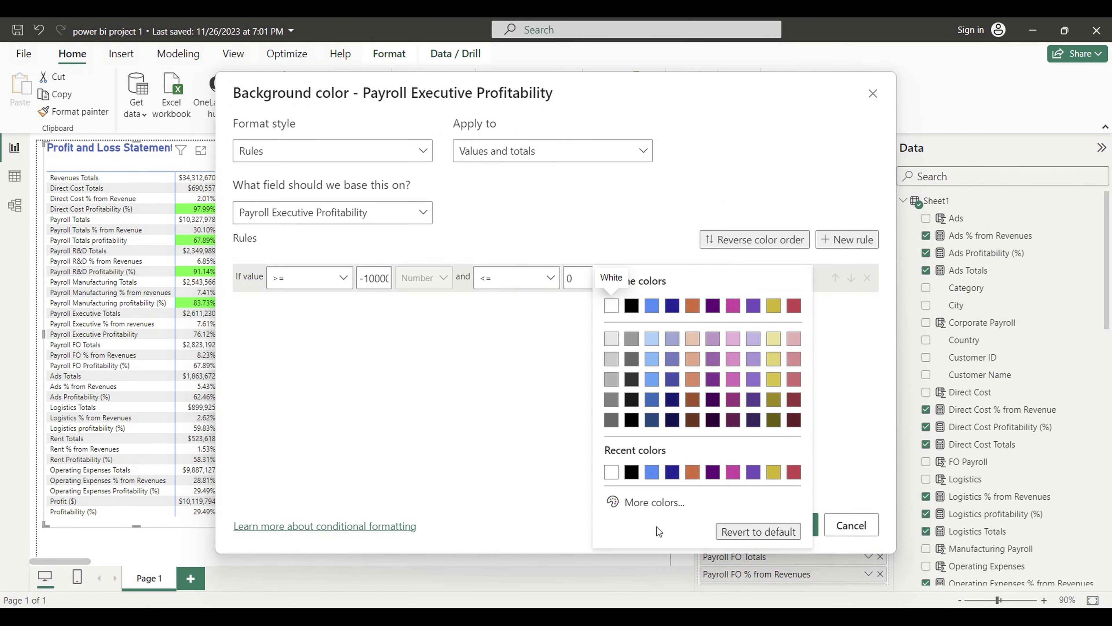
pyautogui.click(641, 502)
pyautogui.hotkey('ctrl', 'v')
pyautogui.click(517, 392)
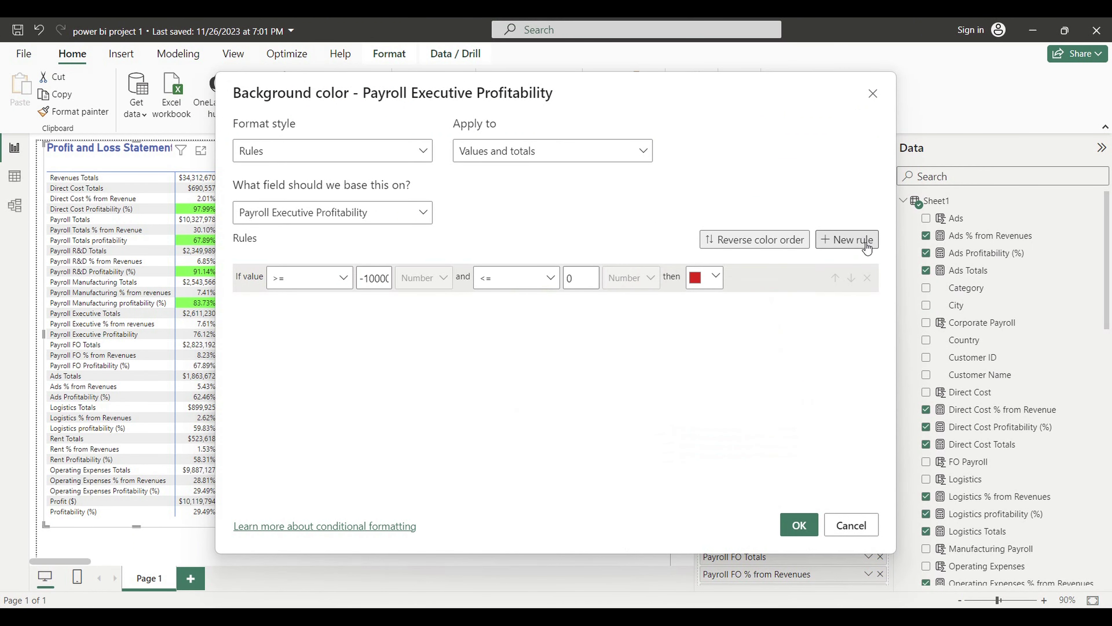
# - Add a second rule for values greater than 0 and up to 1000000
pyautogui.click(845, 239)
pyautogui.click(342, 306)
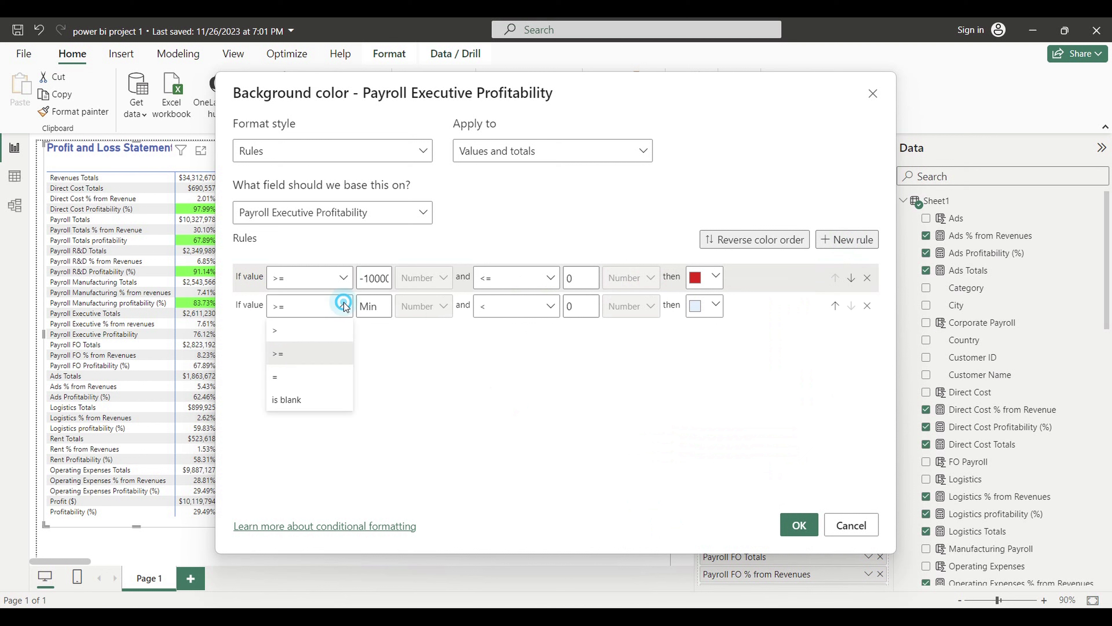
pyautogui.click(306, 331)
pyautogui.click(372, 306)
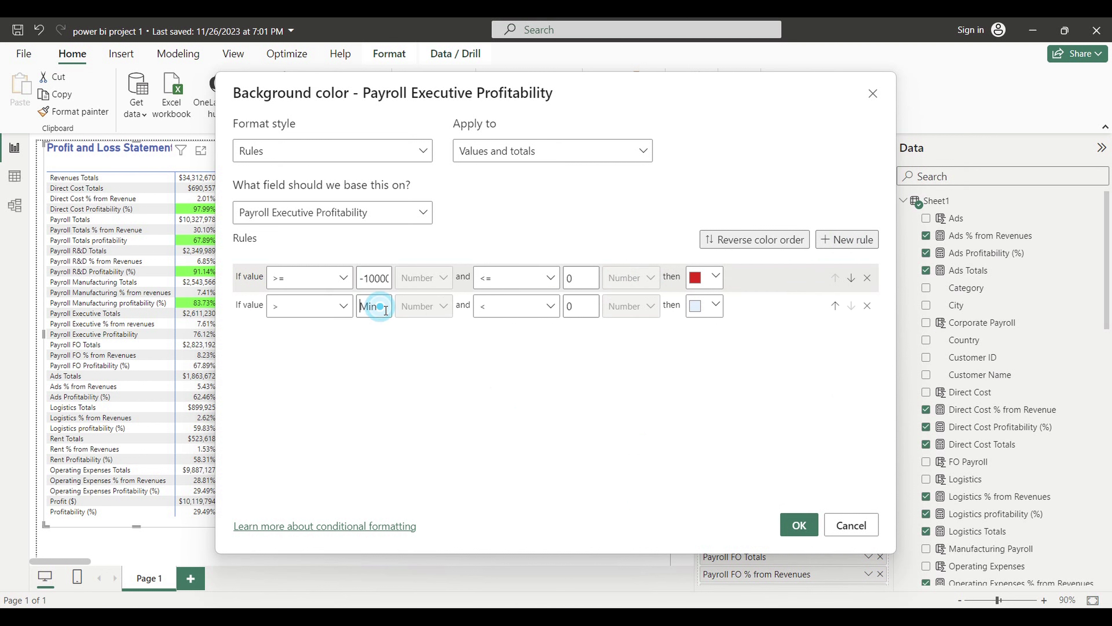
pyautogui.write('0')
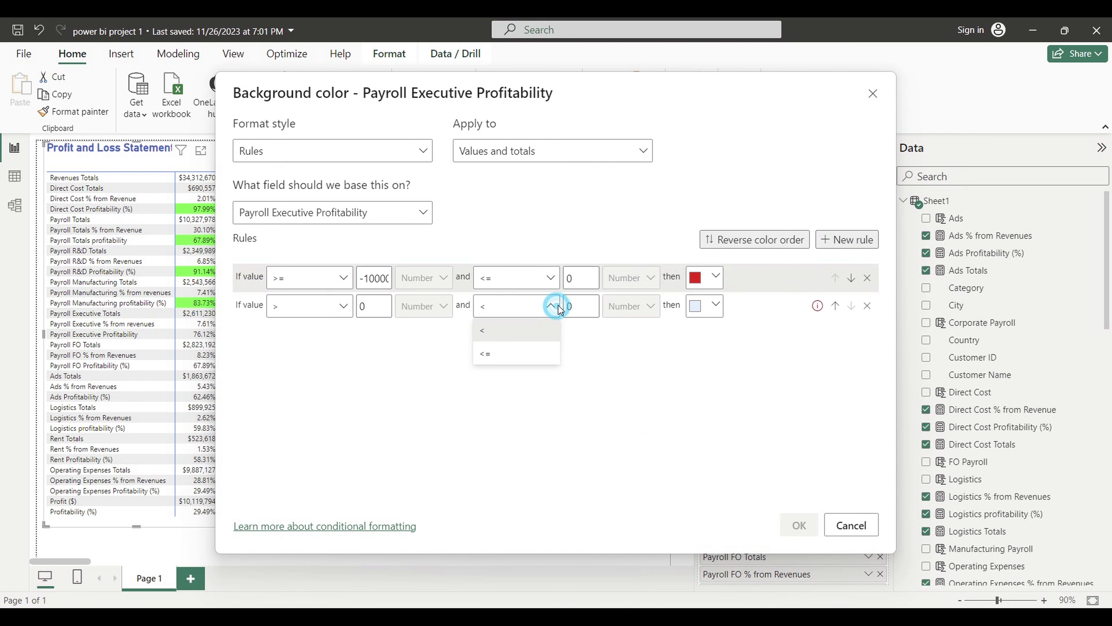
pyautogui.click(494, 354)
pyautogui.click(568, 307)
pyautogui.write('1000000')
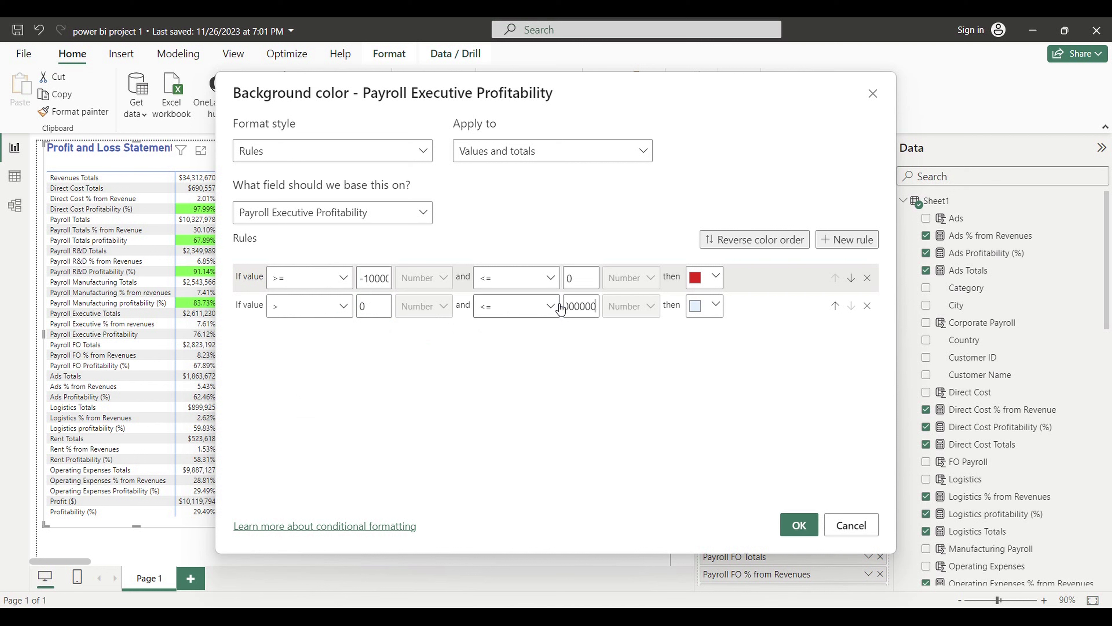
# - Colour the second rule green with #00FF2F copied from Word, and apply the rules
pyautogui.hotkey('alt', 'Tab')
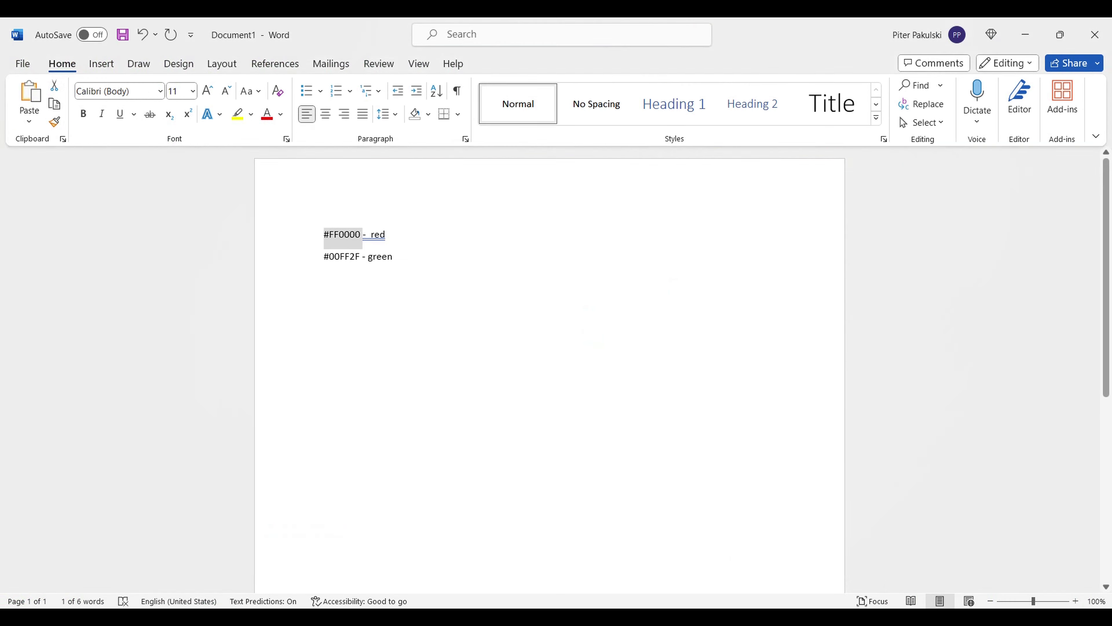
pyautogui.click(553, 394)
pyautogui.moveTo(327, 266); pyautogui.dragTo(362, 262)
pyautogui.hotkey('ctrl', 'c')
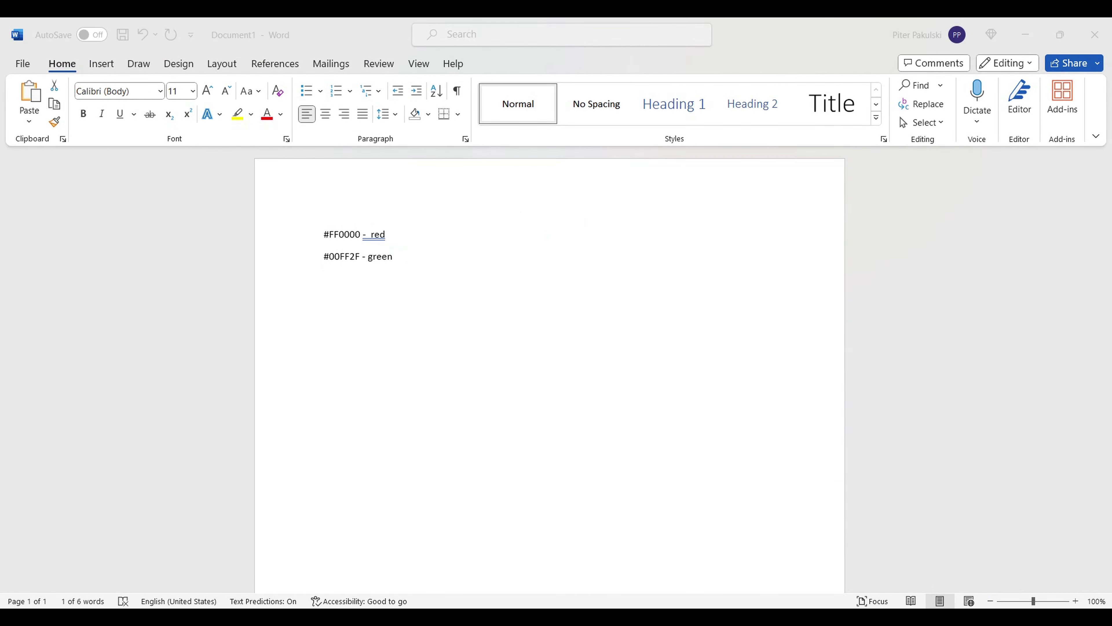
pyautogui.click(869, 545)
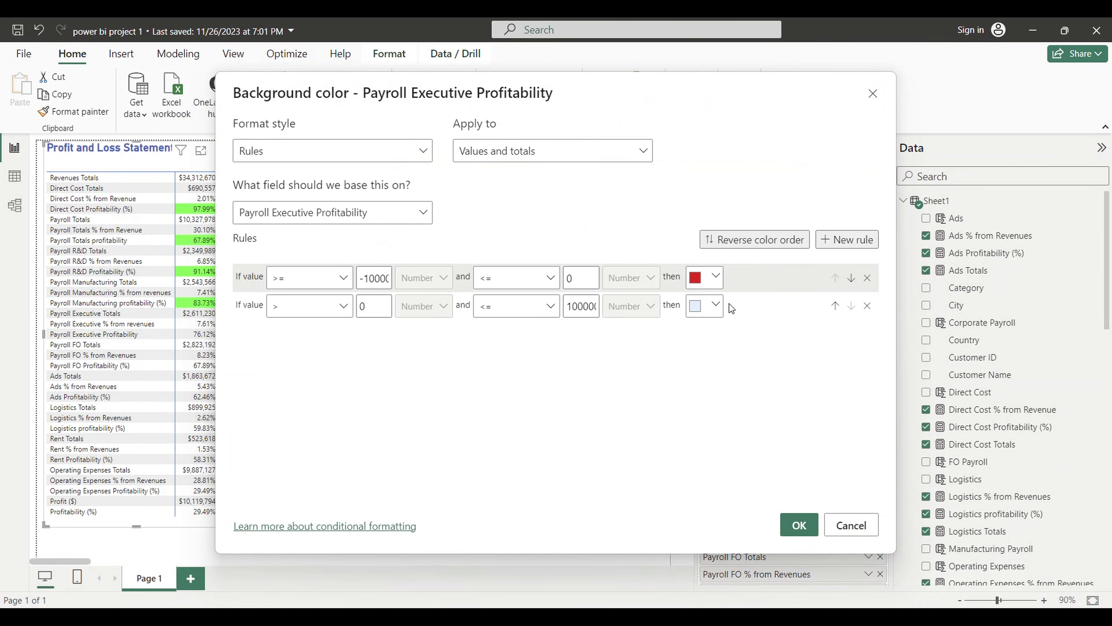
pyautogui.click(716, 305)
pyautogui.click(642, 503)
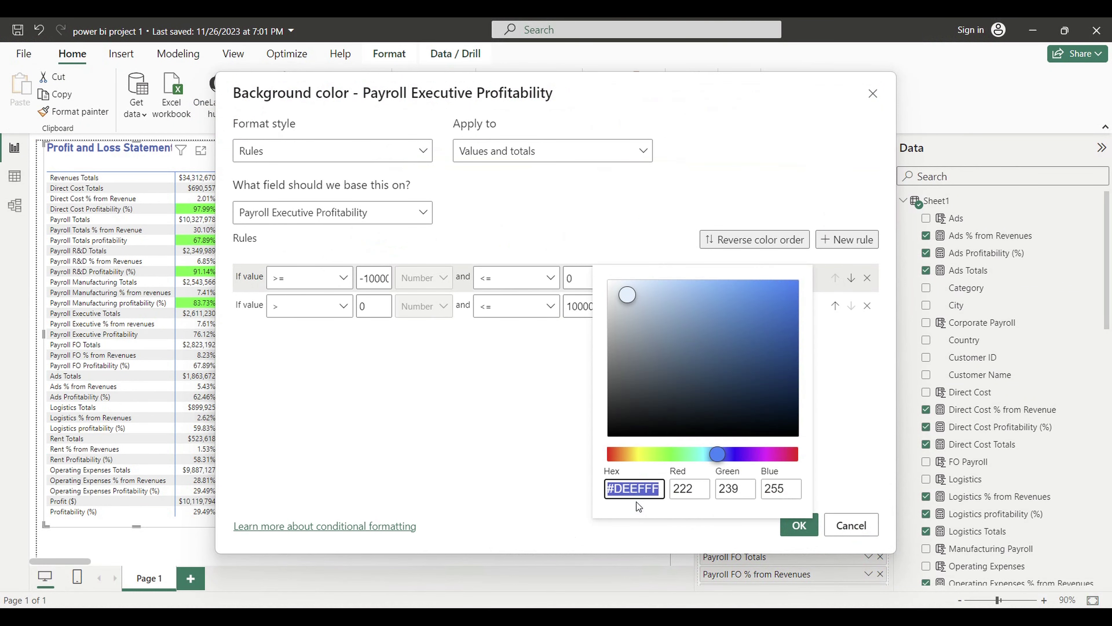
pyautogui.hotkey('ctrl', 'v')
pyautogui.click(465, 435)
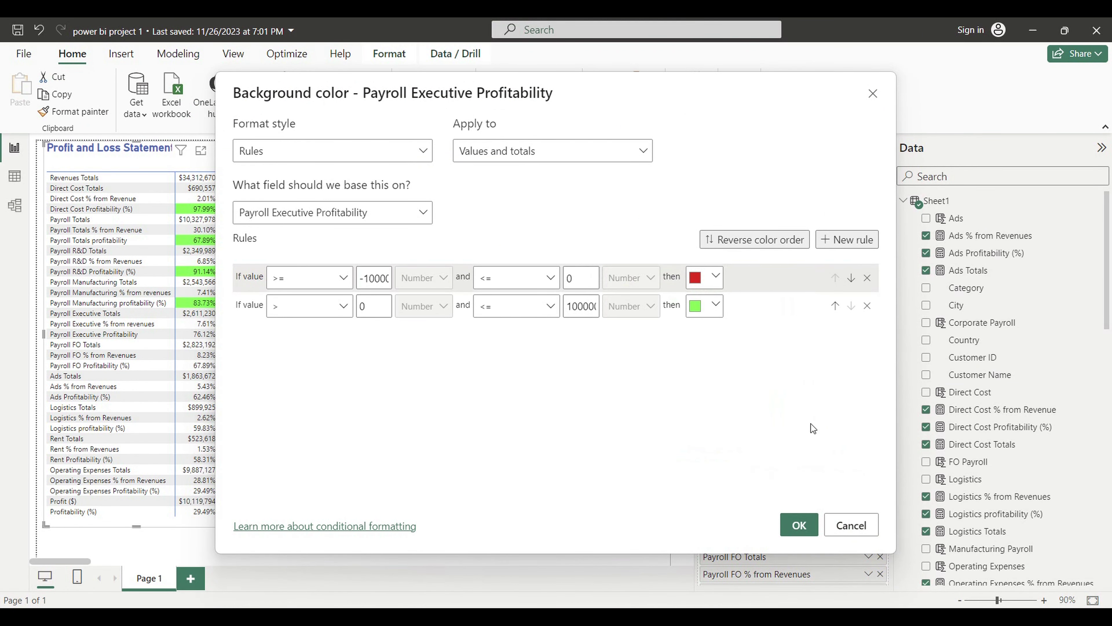
pyautogui.click(799, 525)
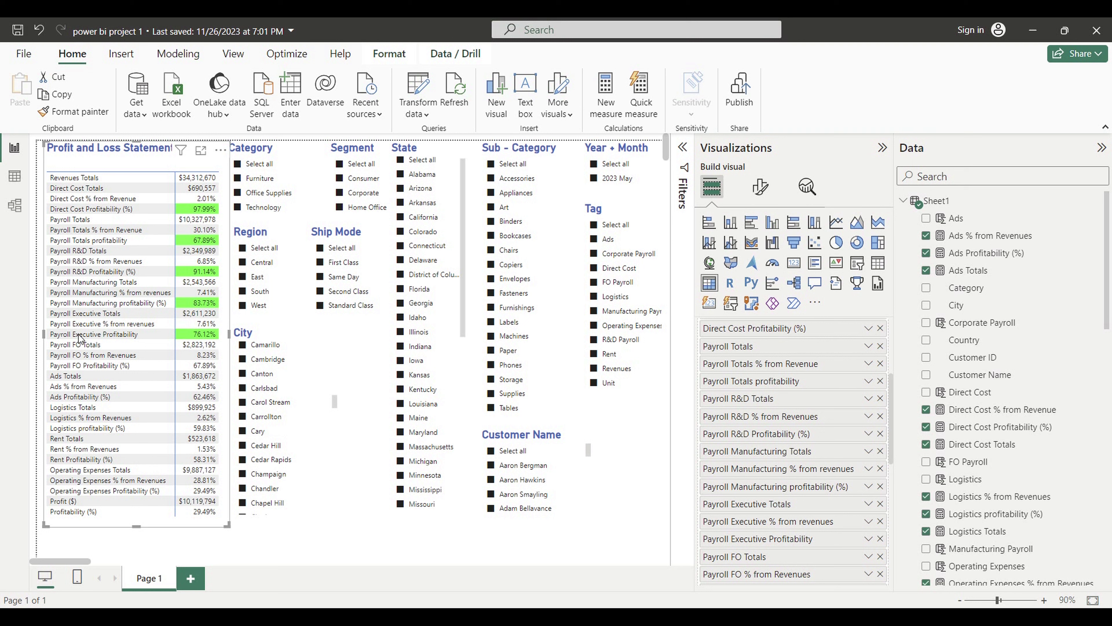
# - Start a rule-based font colour on Payroll Executive Profitability, applied to values and totals
pyautogui.click(753, 540)
pyautogui.rightClick(755, 543)
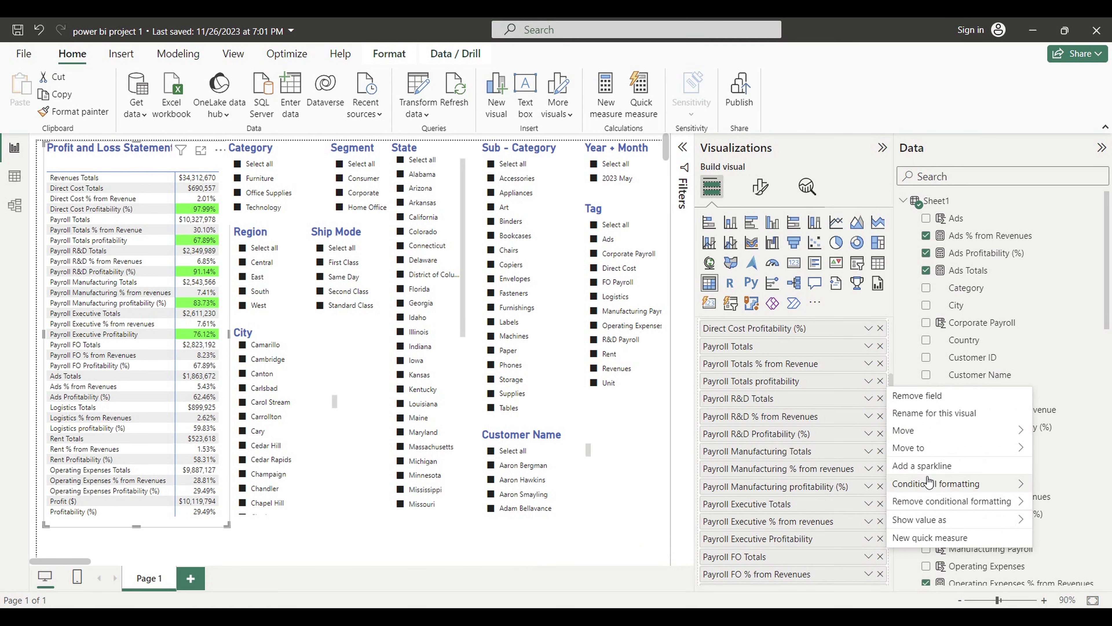
pyautogui.moveTo(919, 483)
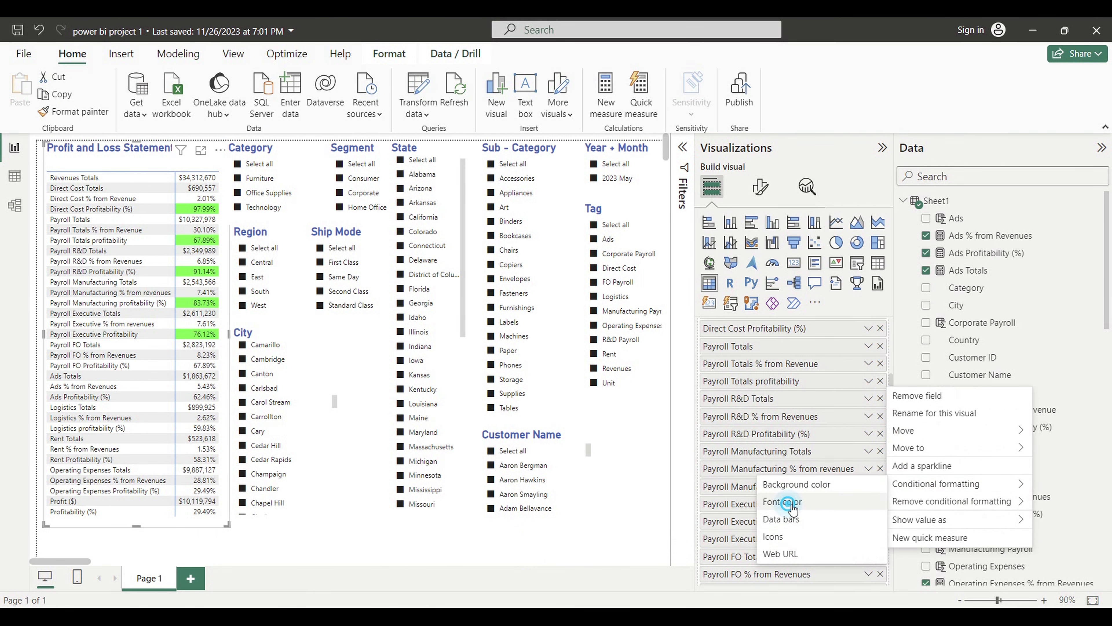
pyautogui.click(433, 241)
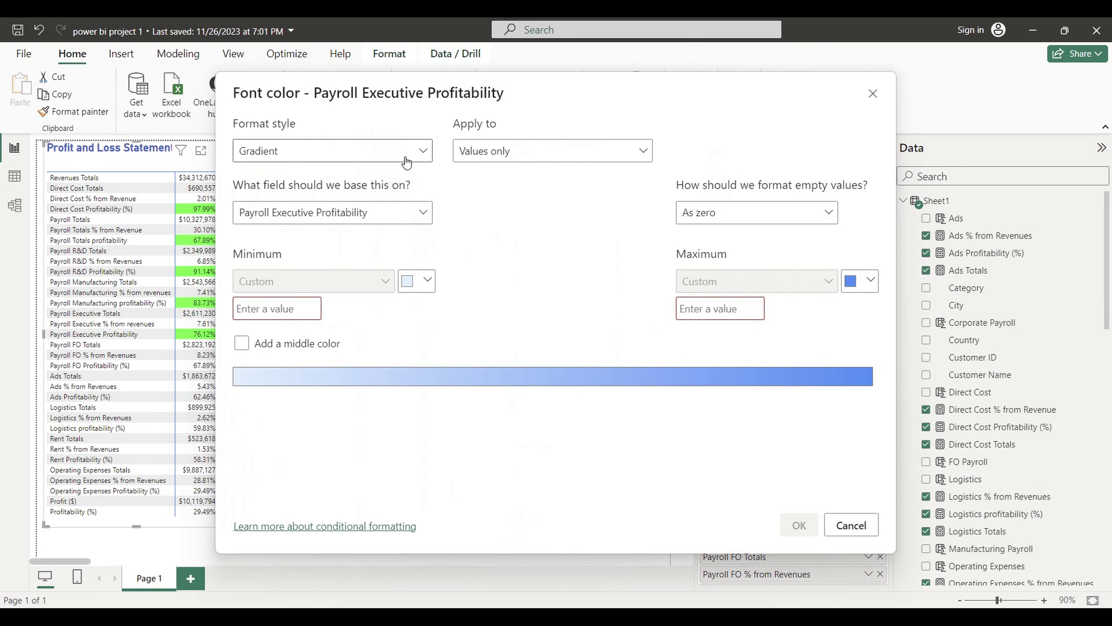
pyautogui.click(422, 151)
pyautogui.click(270, 196)
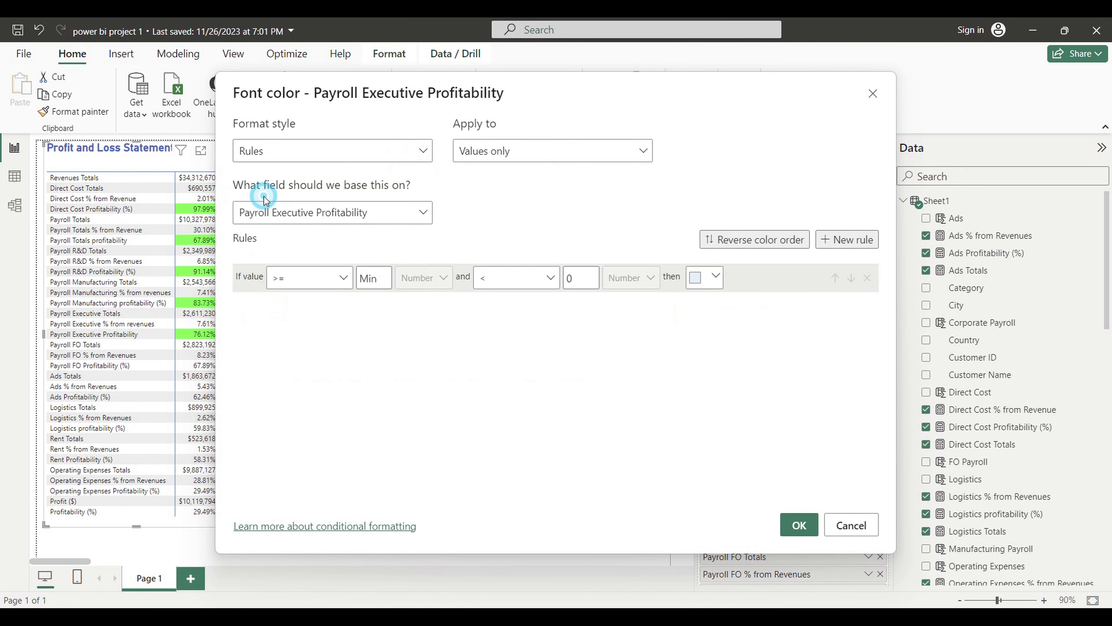
pyautogui.click(499, 151)
pyautogui.click(472, 198)
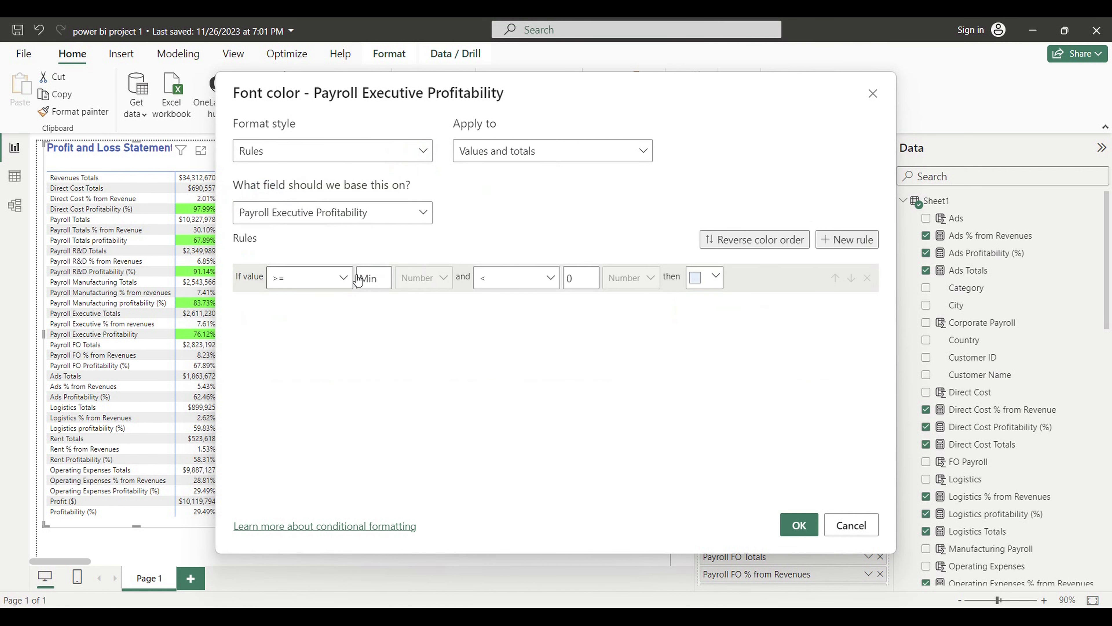
# - Set the rule to values from -1000000 to 0 inclusive showing white, and confirm
pyautogui.click(378, 276)
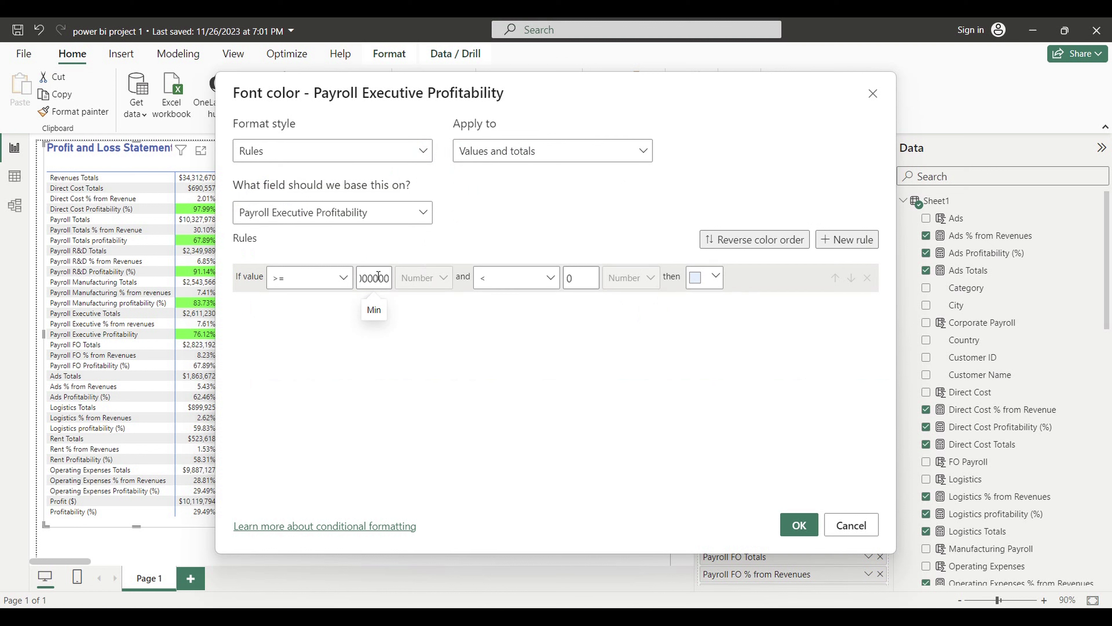
pyautogui.write('-1000000')
pyautogui.click(549, 277)
pyautogui.click(510, 323)
pyautogui.click(715, 276)
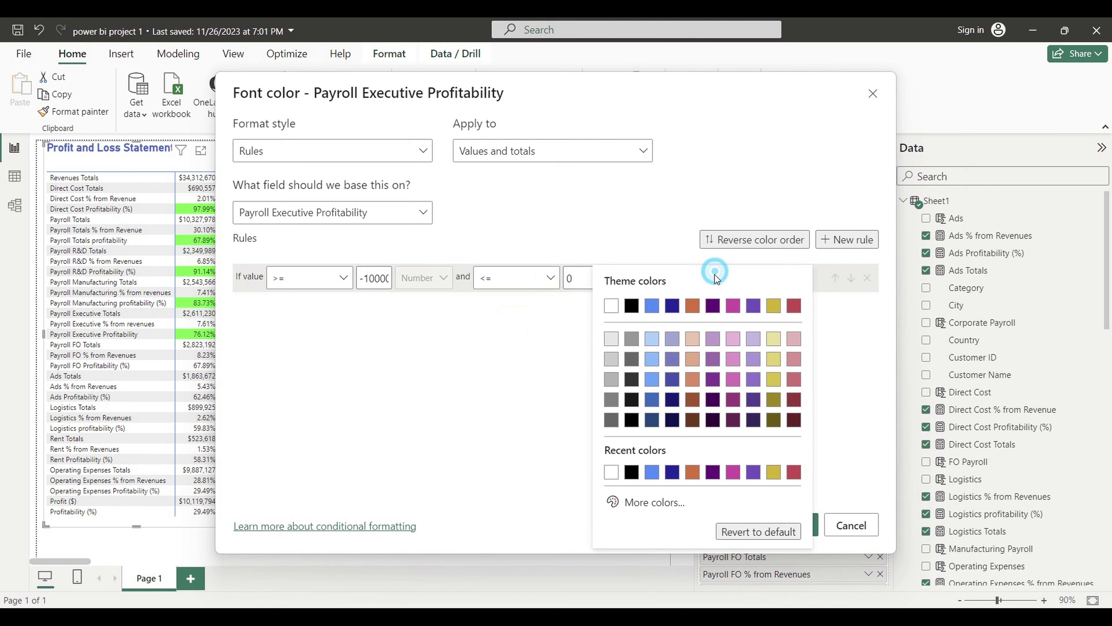
pyautogui.click(617, 308)
pyautogui.click(798, 525)
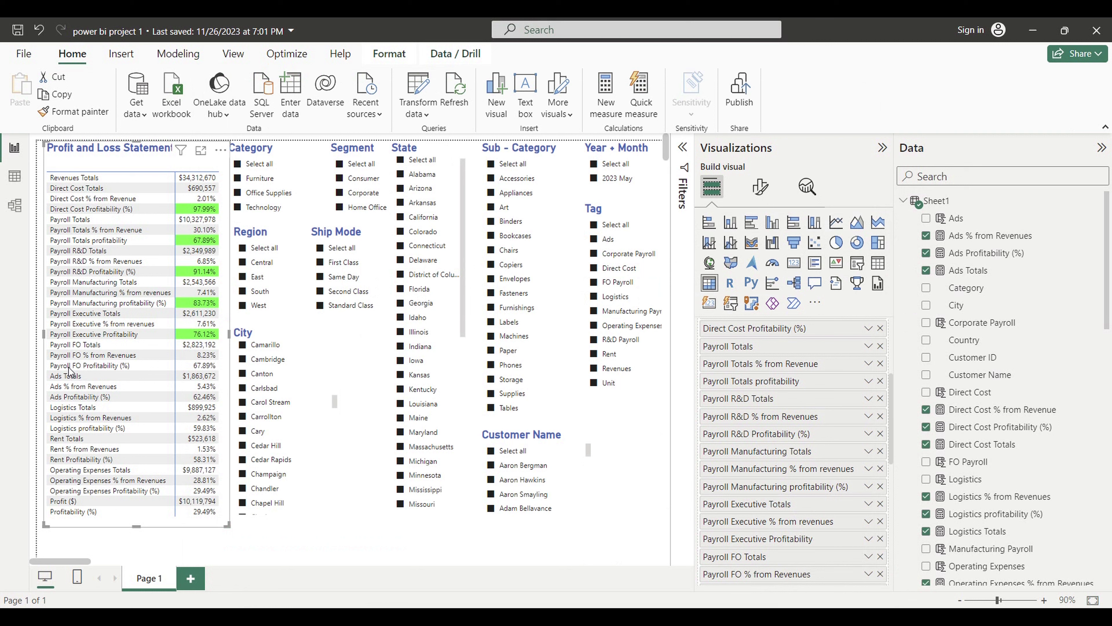
# - Start a rule-based background colour on Payroll FO Profitability (%) values and totals, with the first rule at or below 0
pyautogui.scroll(-3, 726, 517)
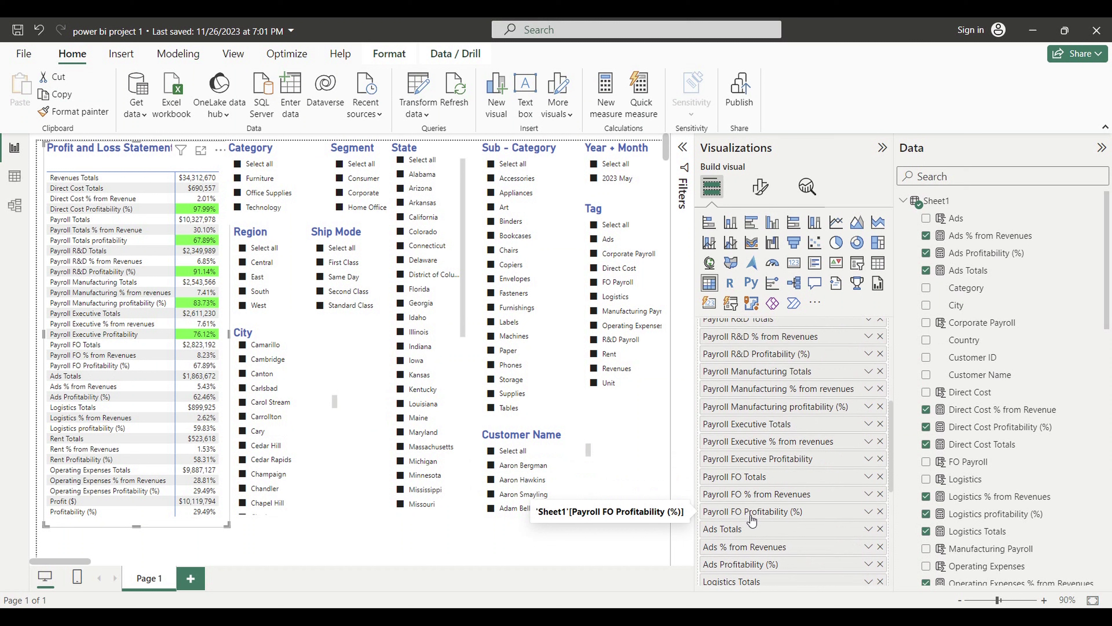
pyautogui.rightClick(764, 513)
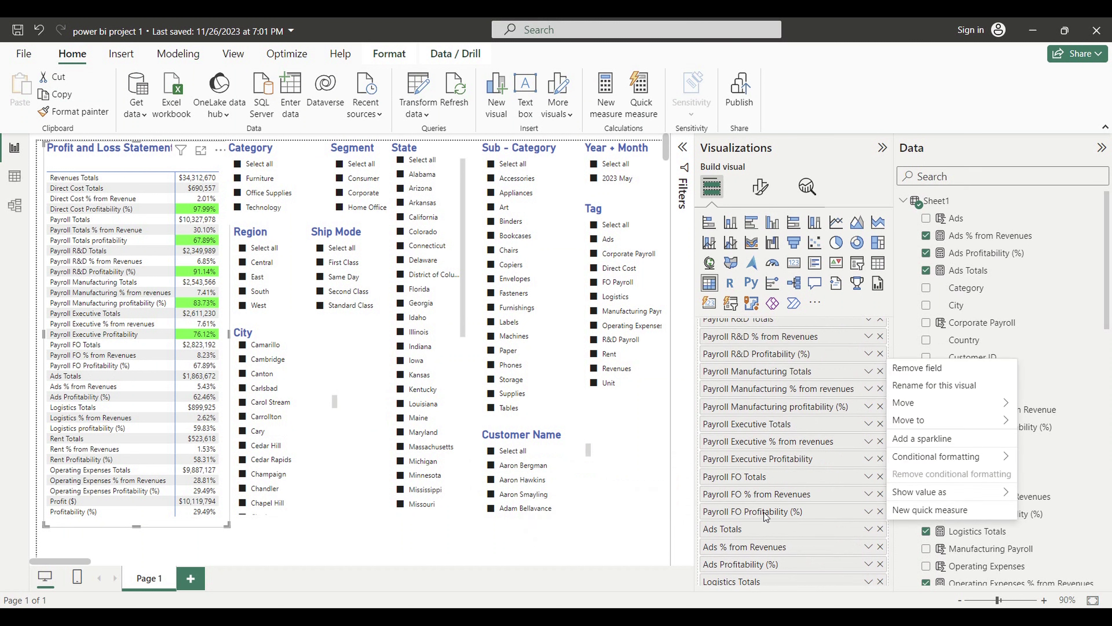
pyautogui.moveTo(944, 465)
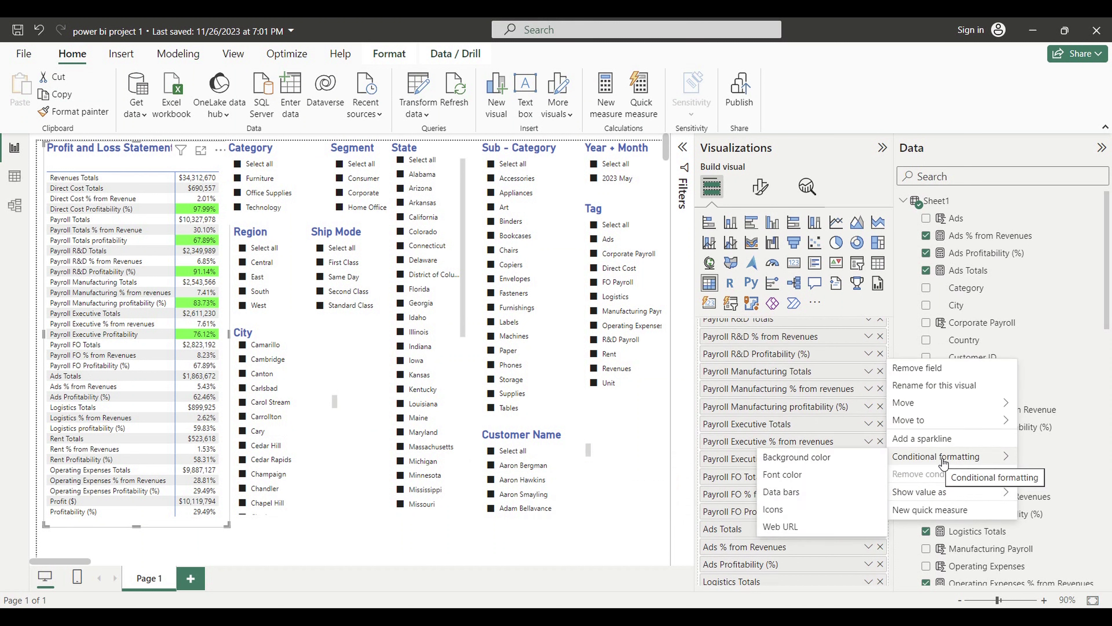
pyautogui.click(810, 447)
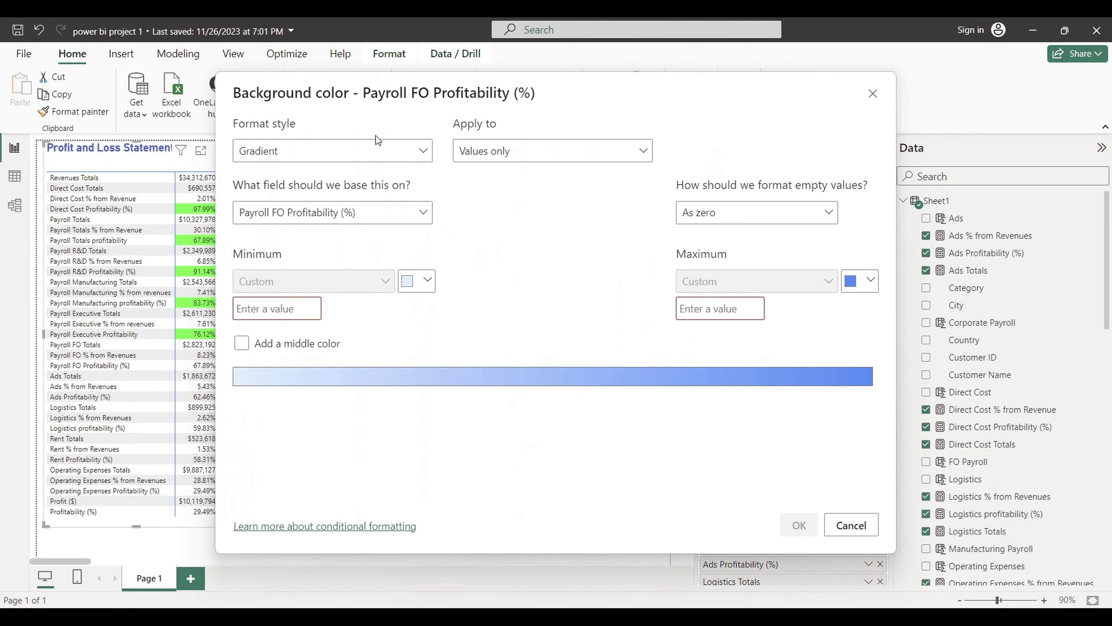
pyautogui.click(360, 153)
pyautogui.click(263, 197)
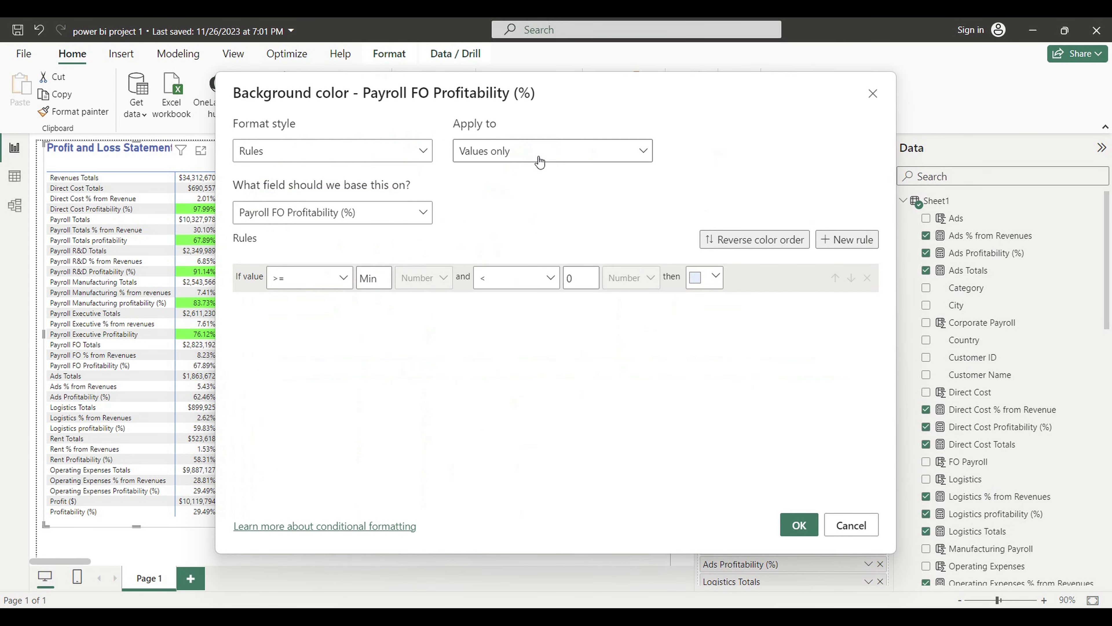
pyautogui.click(530, 151)
pyautogui.click(496, 198)
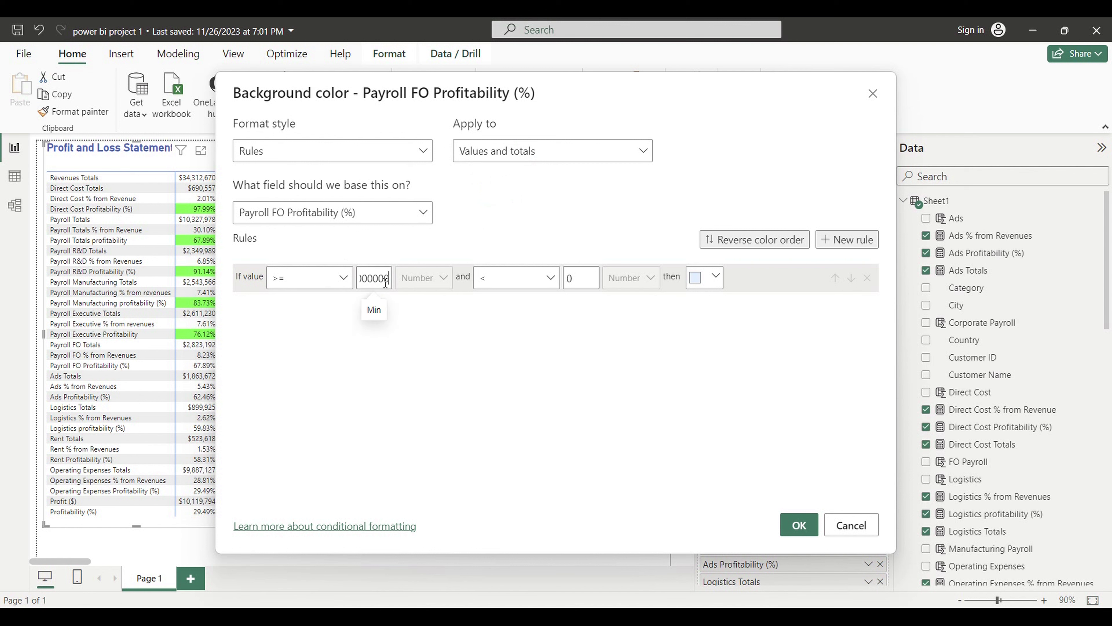
pyautogui.click(512, 277)
pyautogui.click(493, 321)
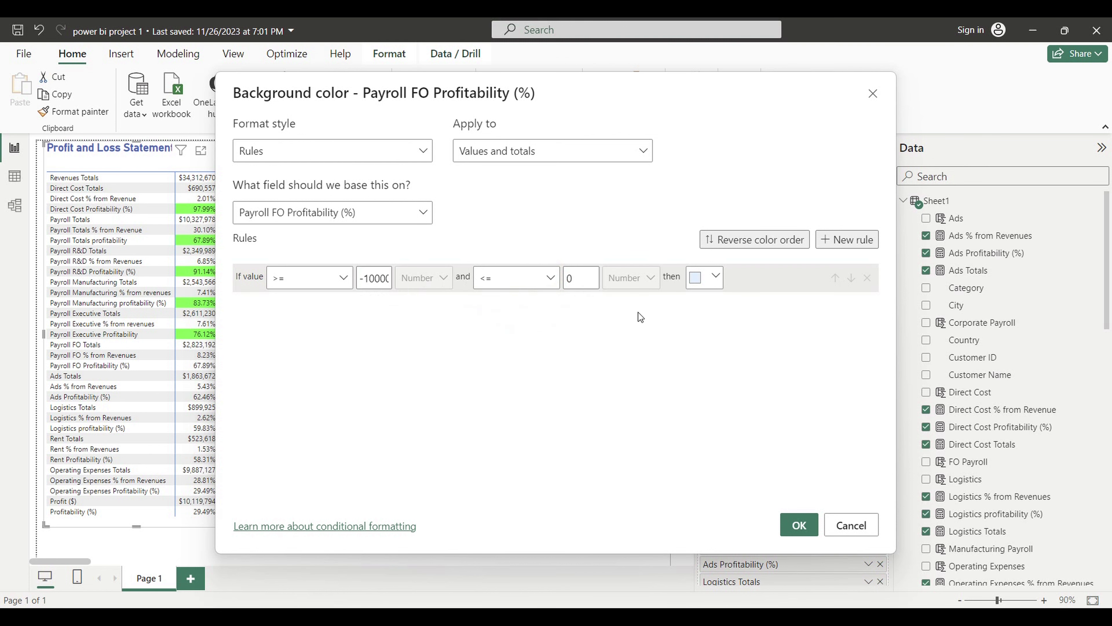
# - Colour the first rule red using #FF0000 copied from the Word document
pyautogui.click(722, 544)
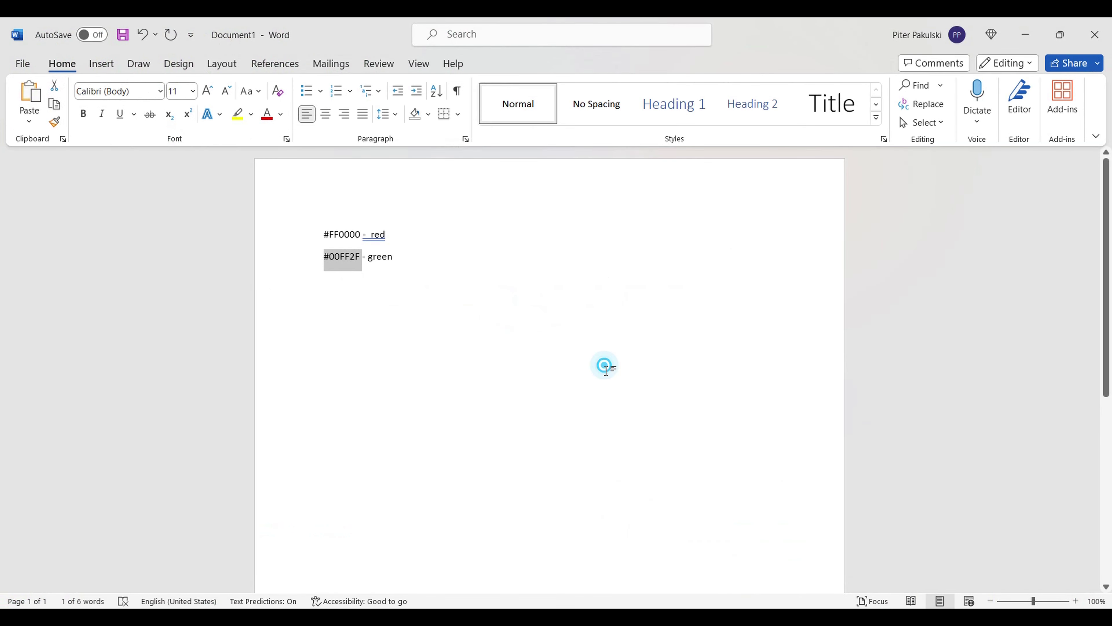
pyautogui.doubleClick(328, 232)
pyautogui.hotkey('ctrl', 'c')
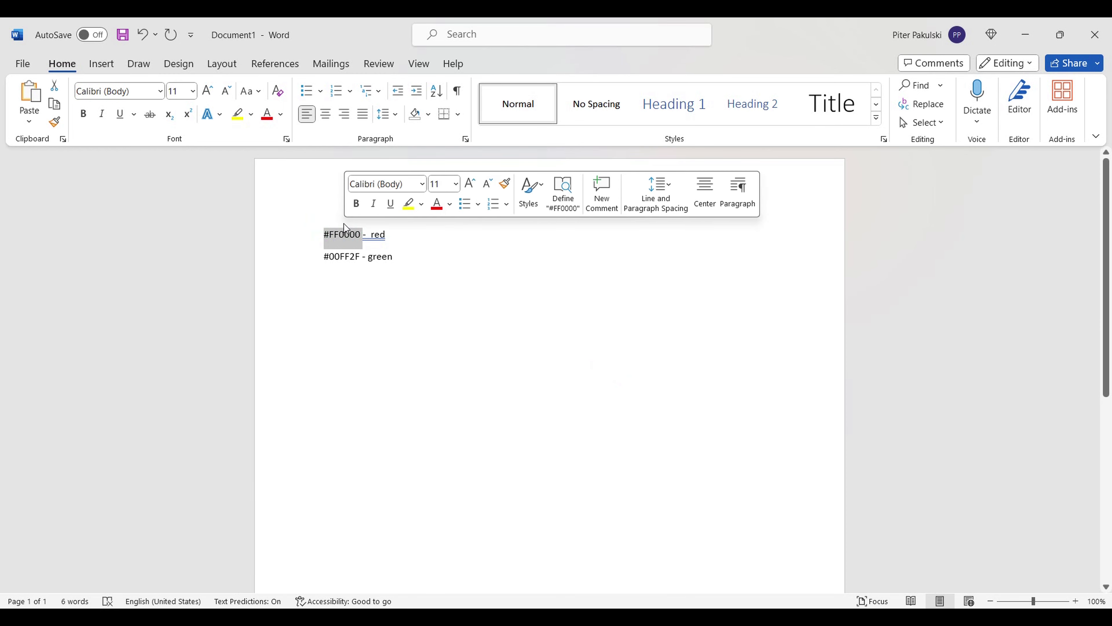
pyautogui.click(700, 617)
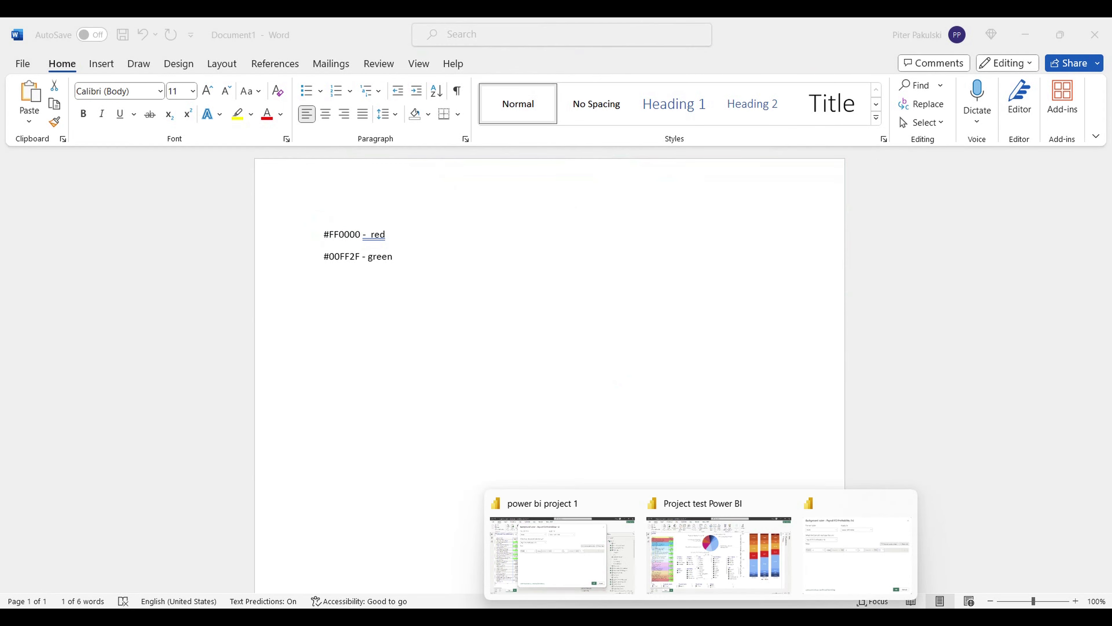
pyautogui.click(828, 546)
pyautogui.click(715, 277)
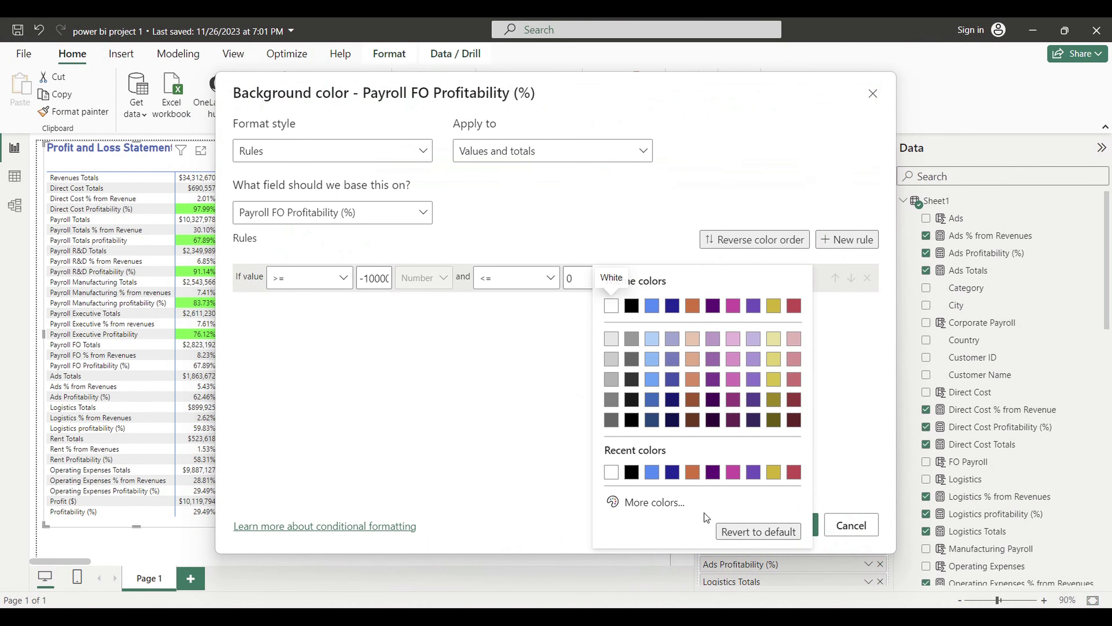
pyautogui.click(648, 499)
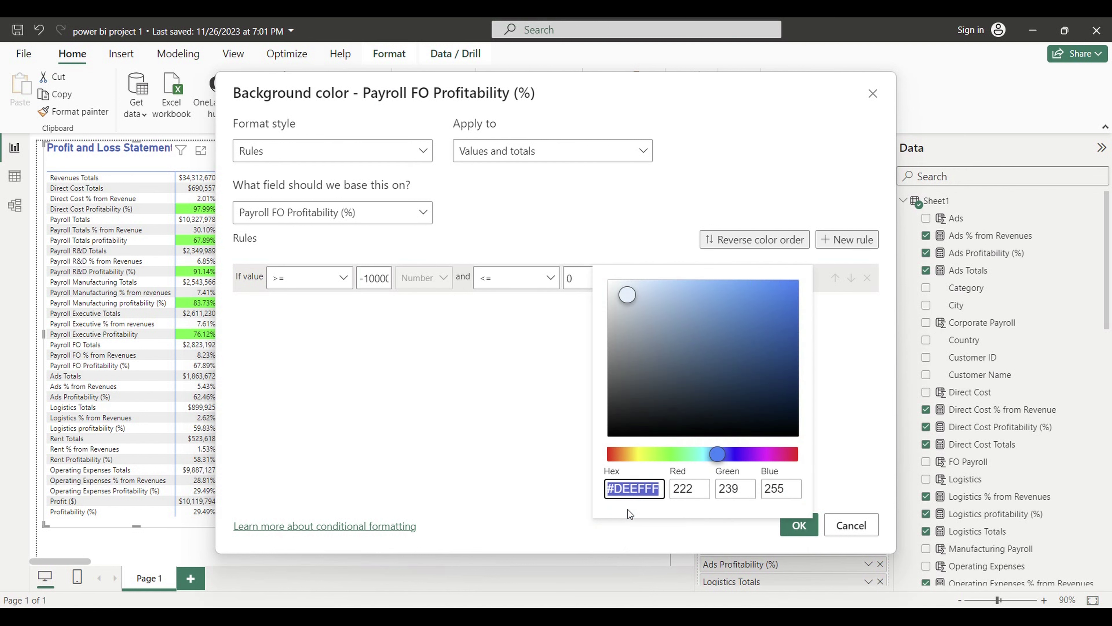
pyautogui.hotkey('ctrl', 'v')
pyautogui.click(518, 432)
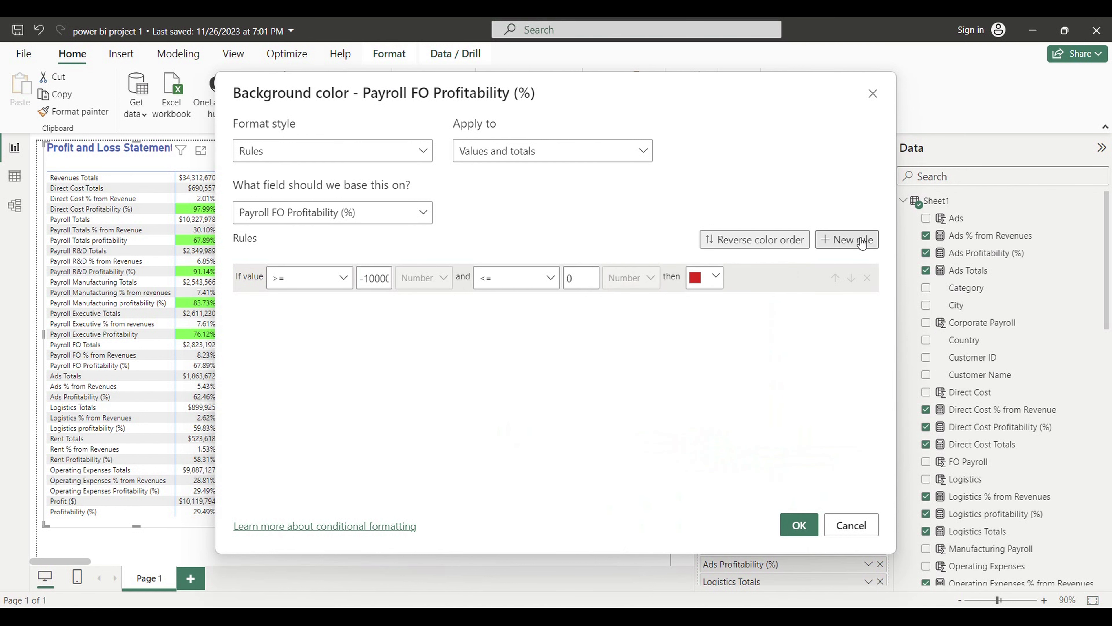
# - Add a second rule for values above 0 up to 100000 inclusive
pyautogui.click(847, 239)
pyautogui.click(342, 306)
pyautogui.click(300, 335)
pyautogui.click(386, 306)
pyautogui.write('0')
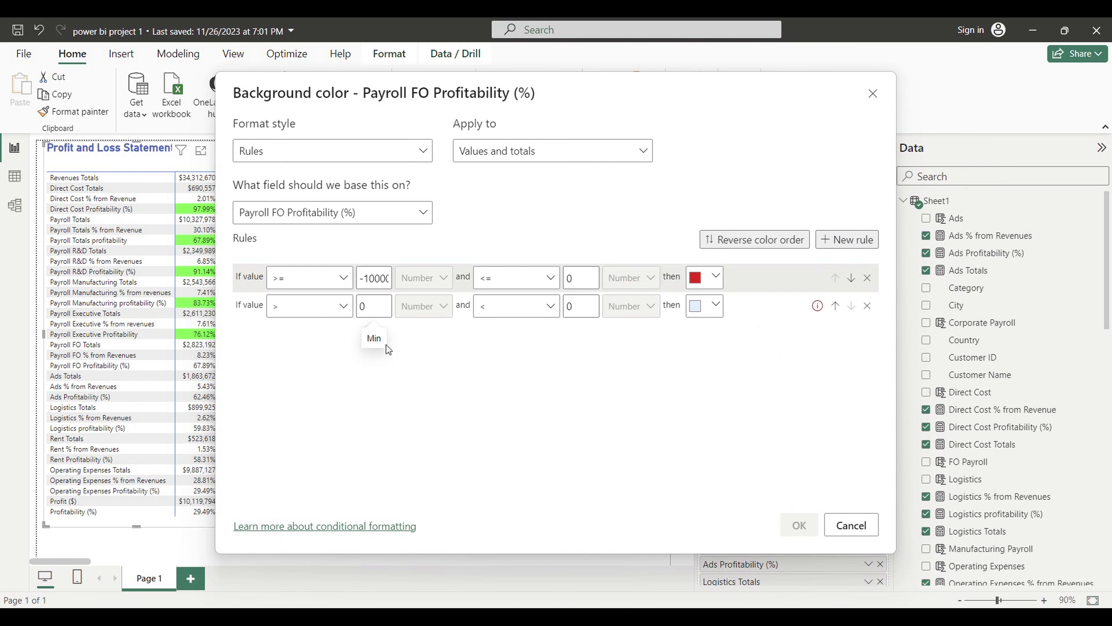
pyautogui.click(550, 306)
pyautogui.click(518, 352)
pyautogui.click(569, 305)
pyautogui.write('100000')
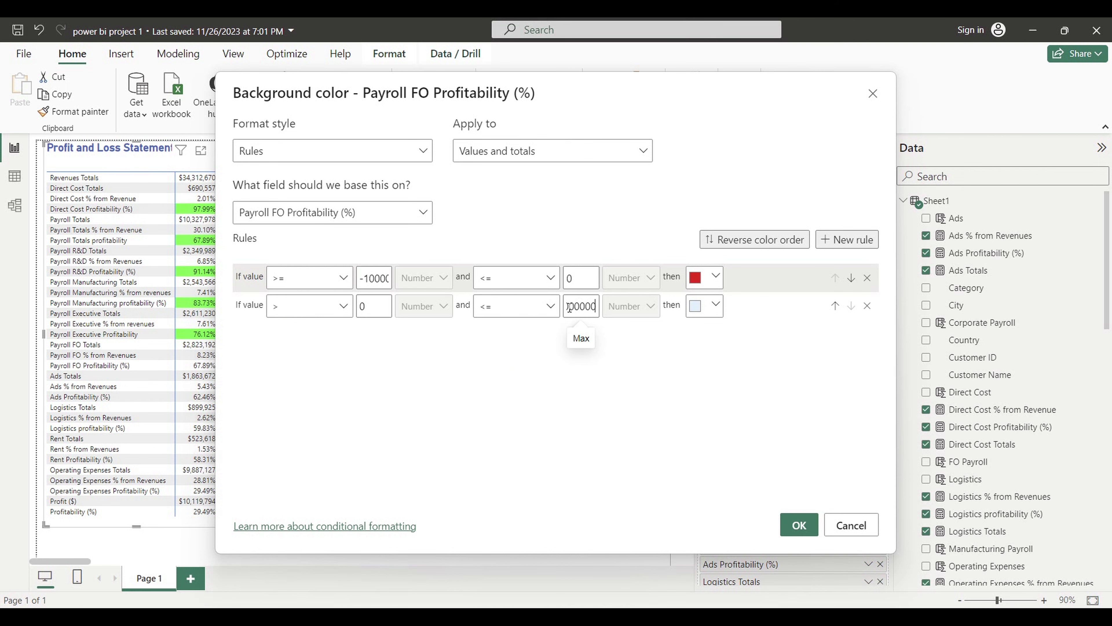
# - Colour the second rule green with #00FF2F, and apply the background rules
pyautogui.click(720, 539)
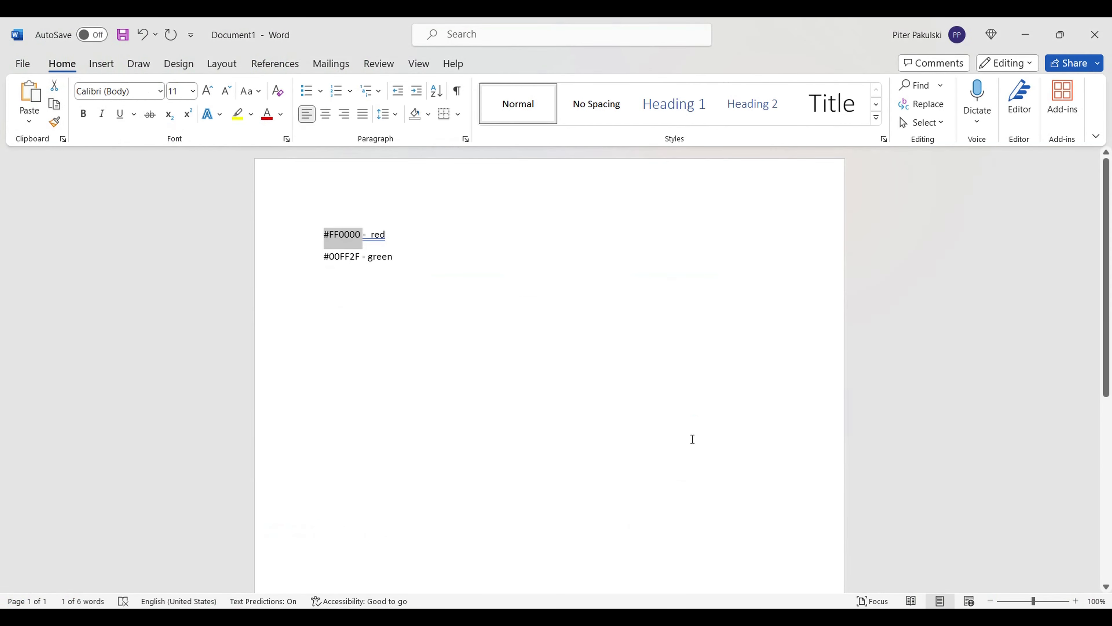
pyautogui.moveTo(324, 262); pyautogui.dragTo(349, 263)
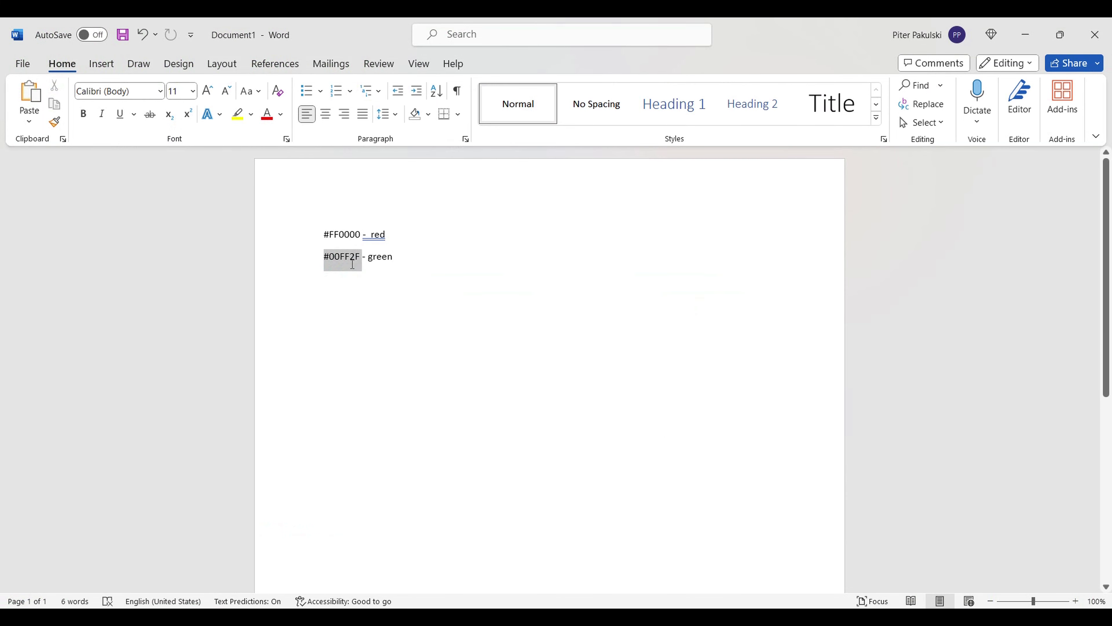
pyautogui.moveTo(697, 615)
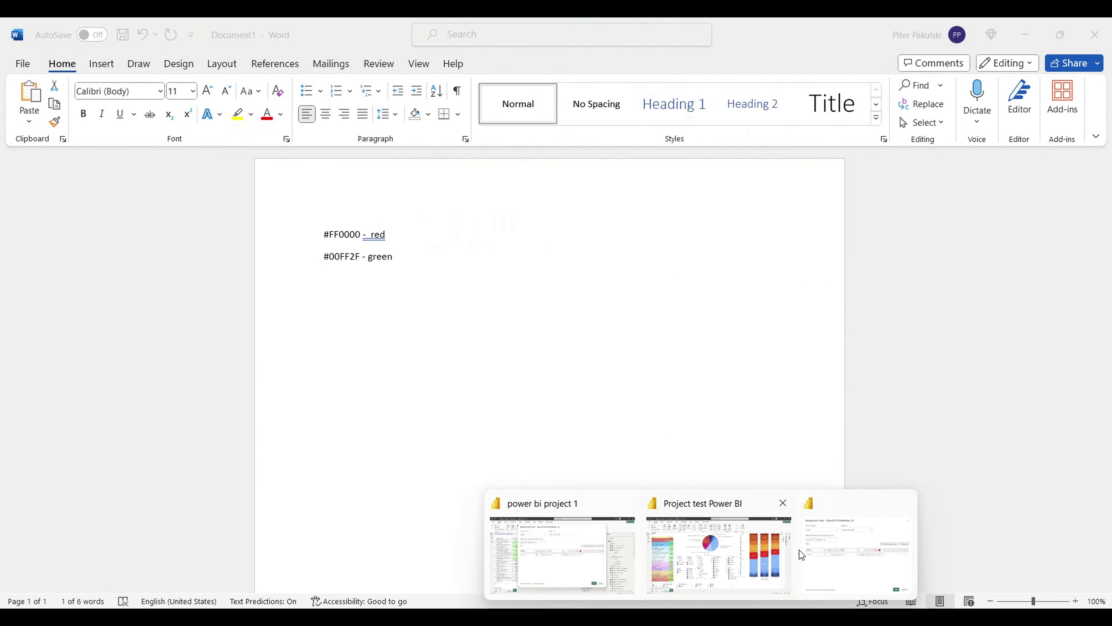
pyautogui.click(723, 556)
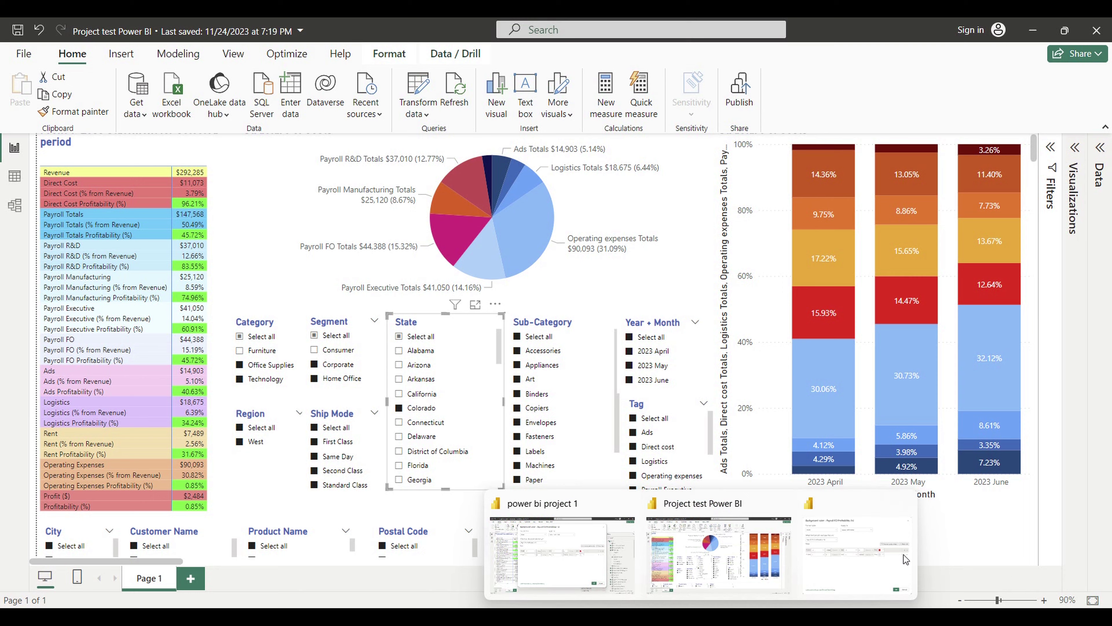
pyautogui.click(565, 554)
pyautogui.click(716, 306)
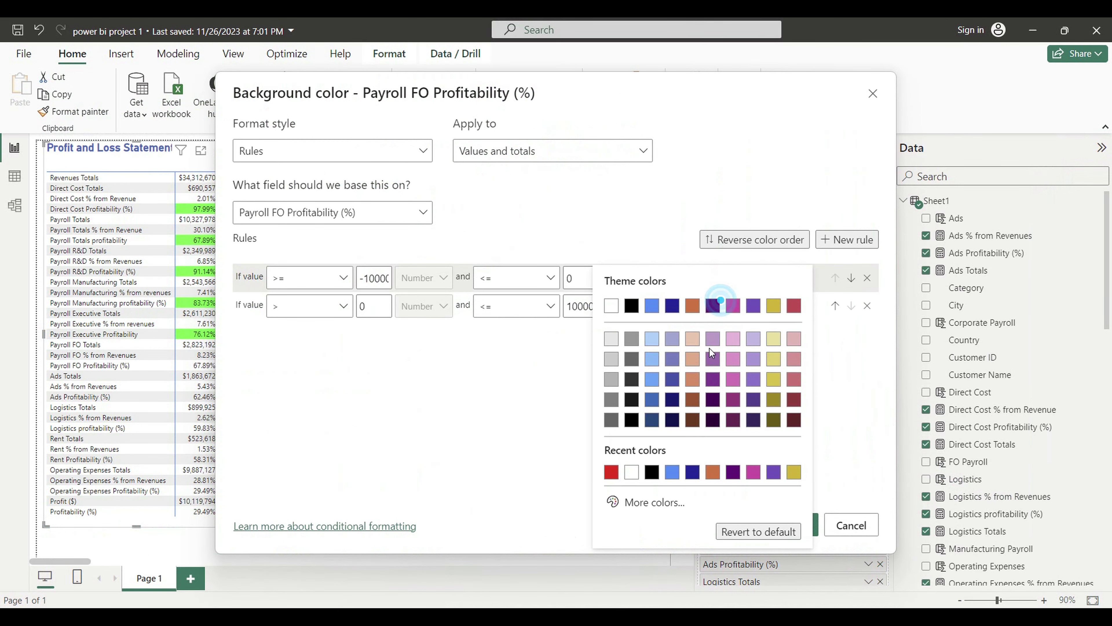
pyautogui.click(650, 501)
pyautogui.write('#00FF2F')
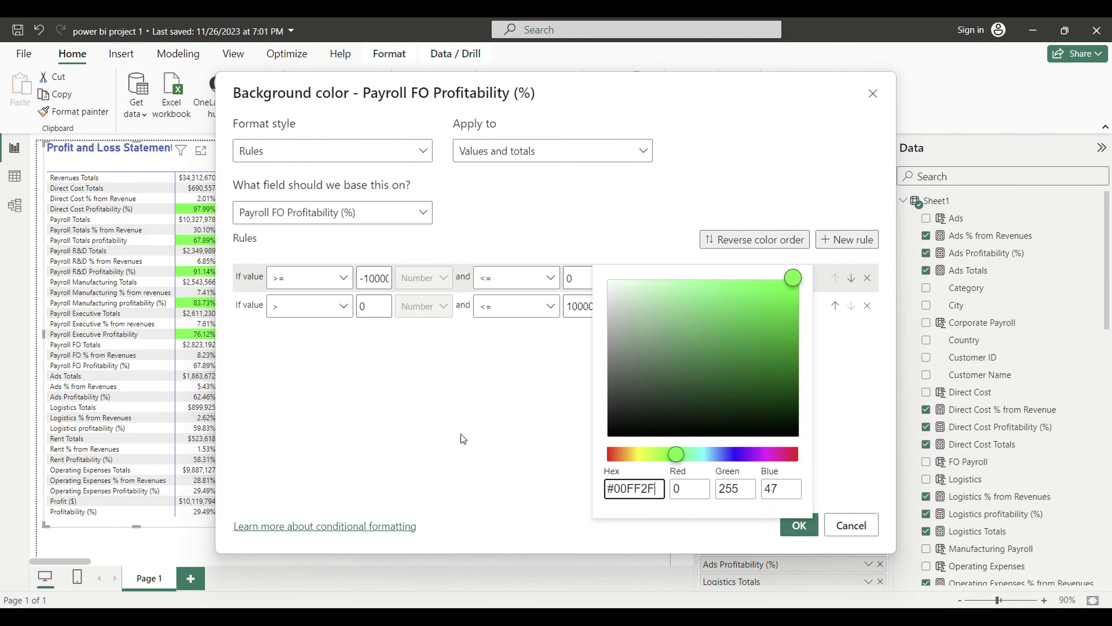
pyautogui.click(460, 433)
pyautogui.click(801, 525)
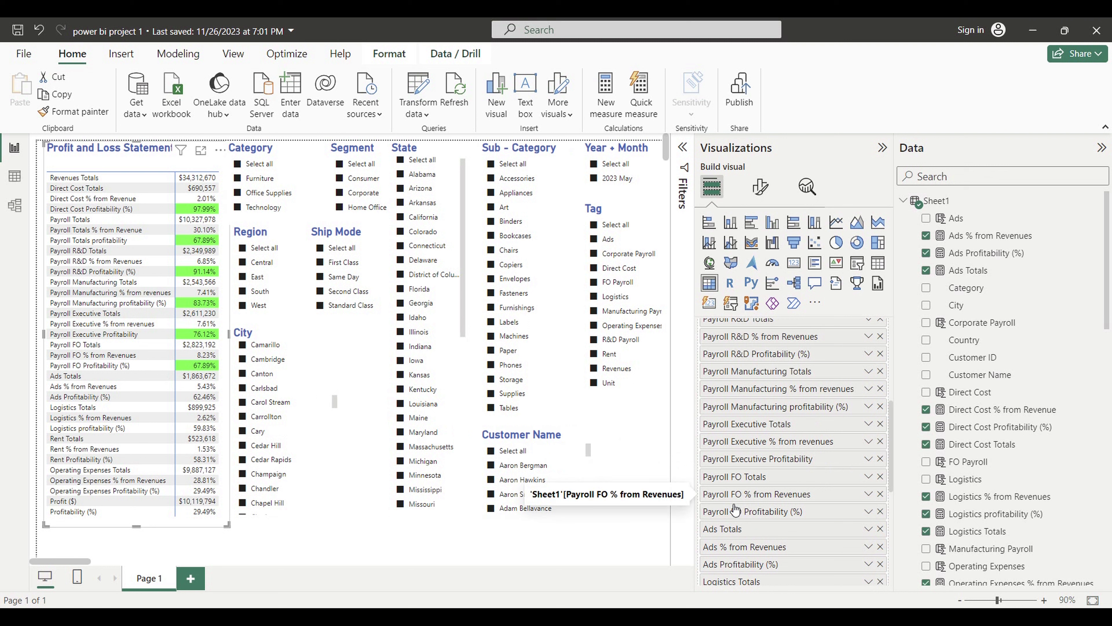
# - Add a rule-based white font colour for Payroll FO Profitability (%) values and totals at or below 0
pyautogui.rightClick(733, 521)
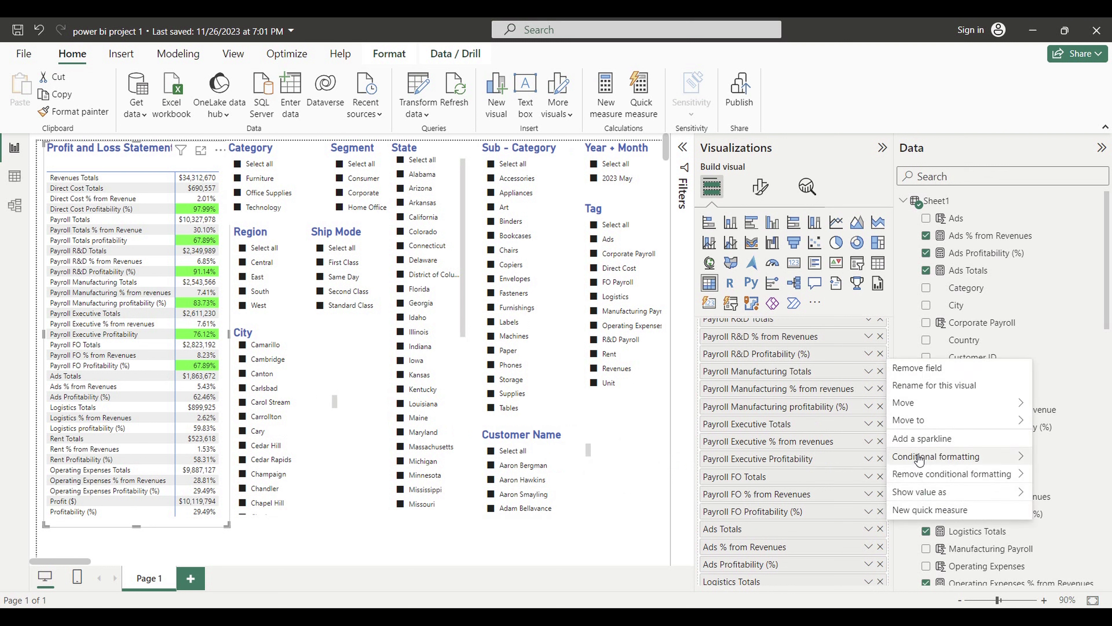
pyautogui.moveTo(924, 457)
pyautogui.click(769, 476)
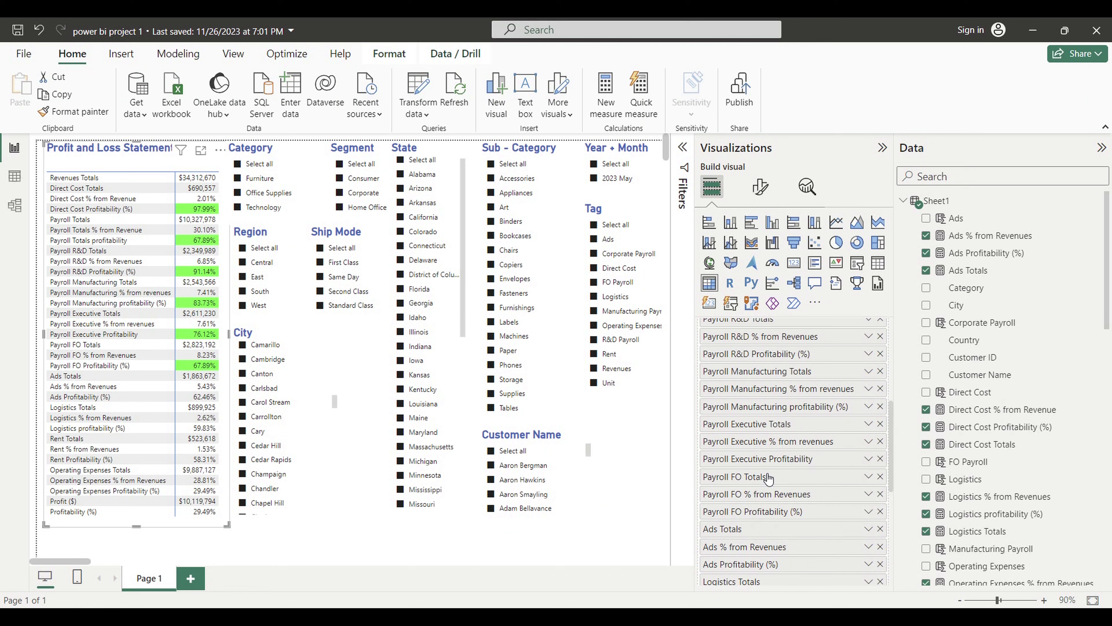
pyautogui.click(422, 150)
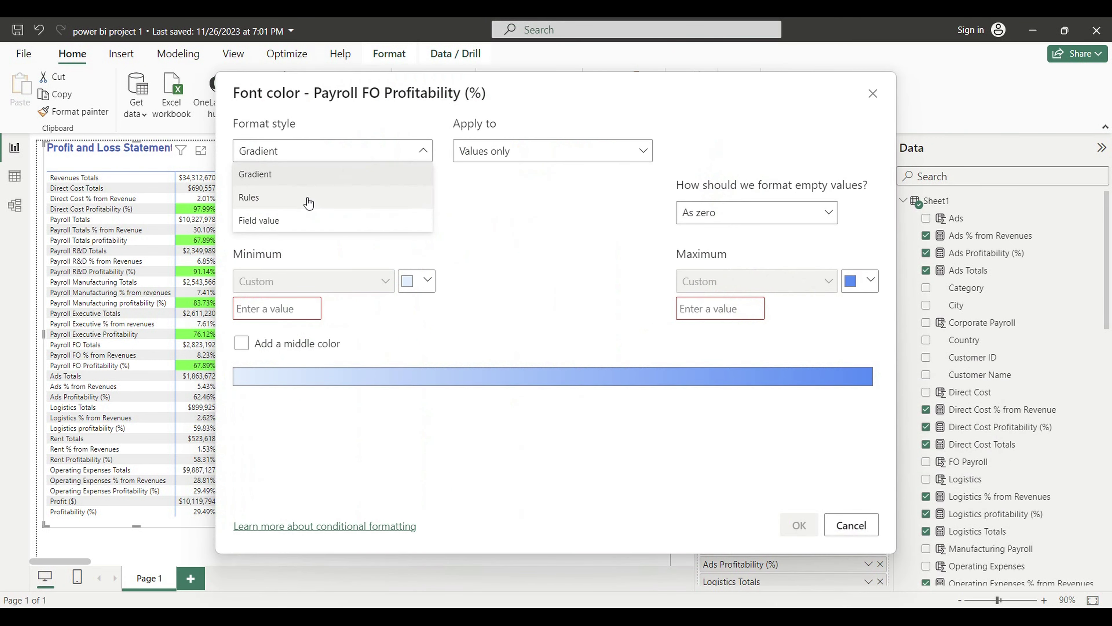
pyautogui.click(306, 198)
pyautogui.click(486, 151)
pyautogui.click(486, 196)
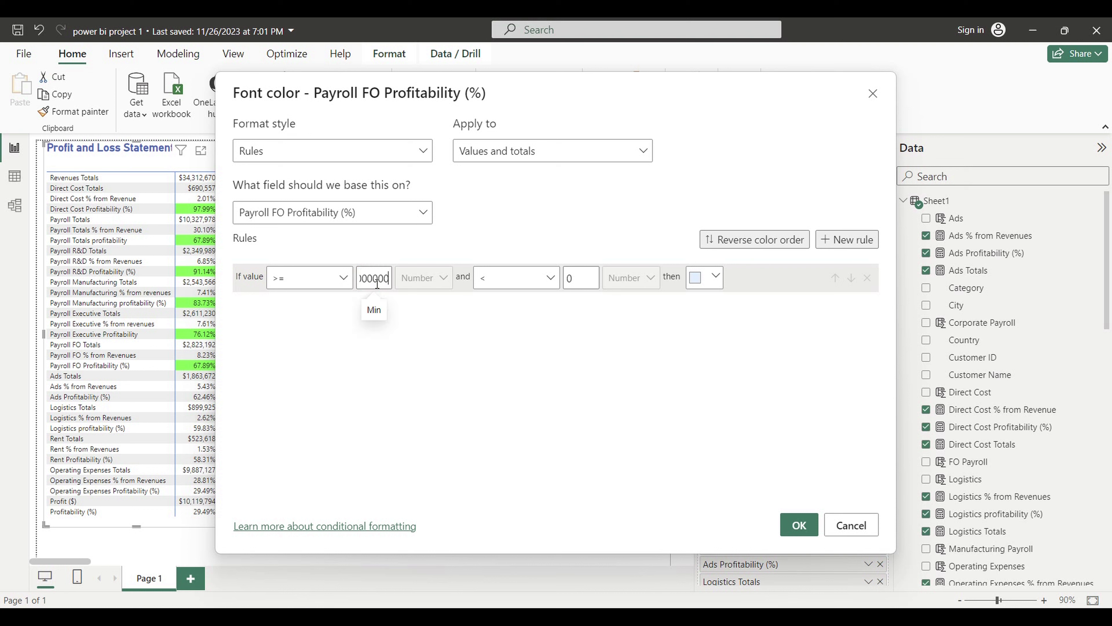
pyautogui.click(512, 277)
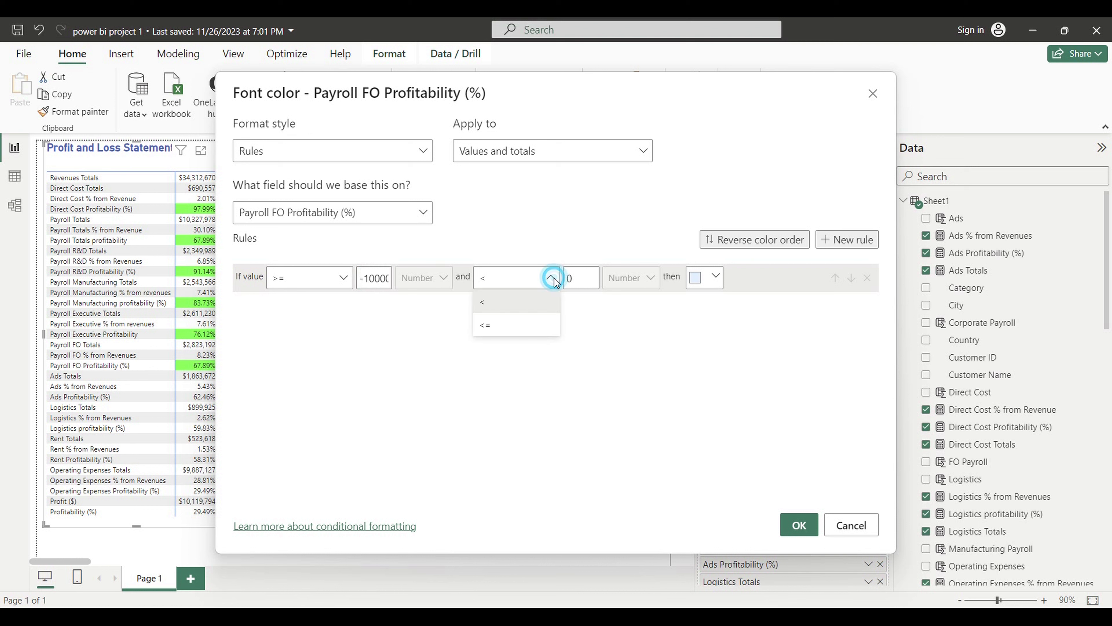
pyautogui.click(497, 323)
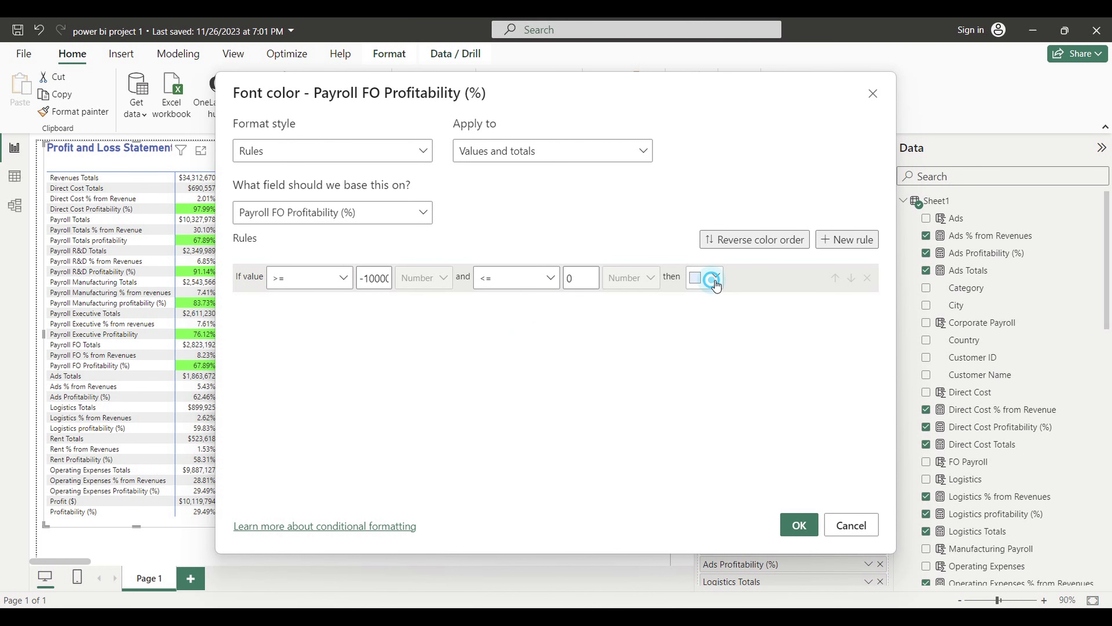
pyautogui.click(705, 277)
pyautogui.click(612, 307)
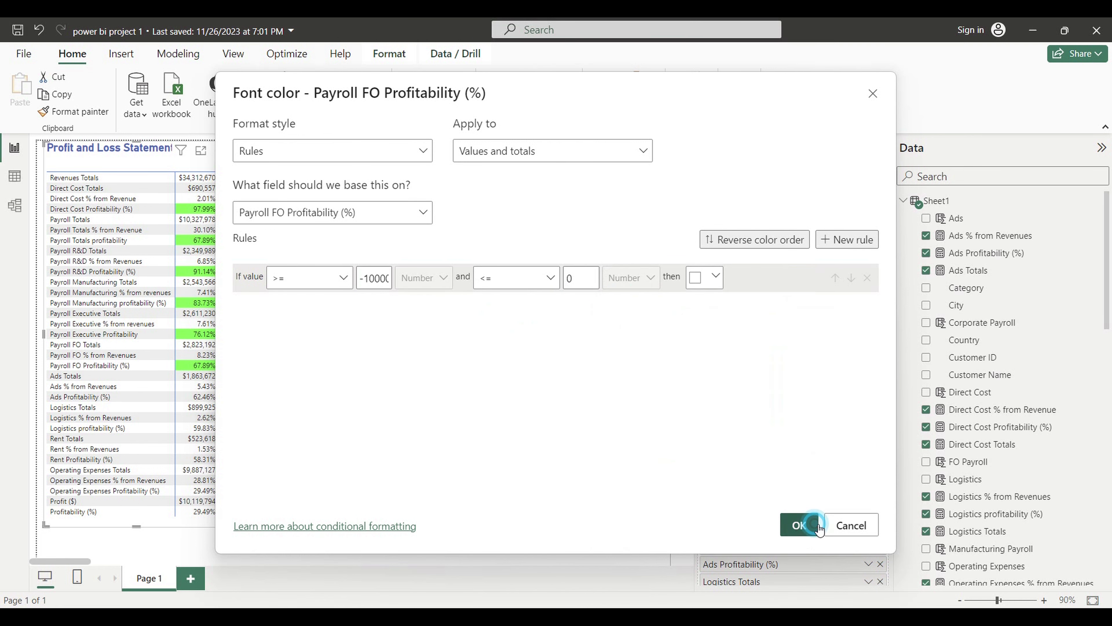
pyautogui.click(801, 525)
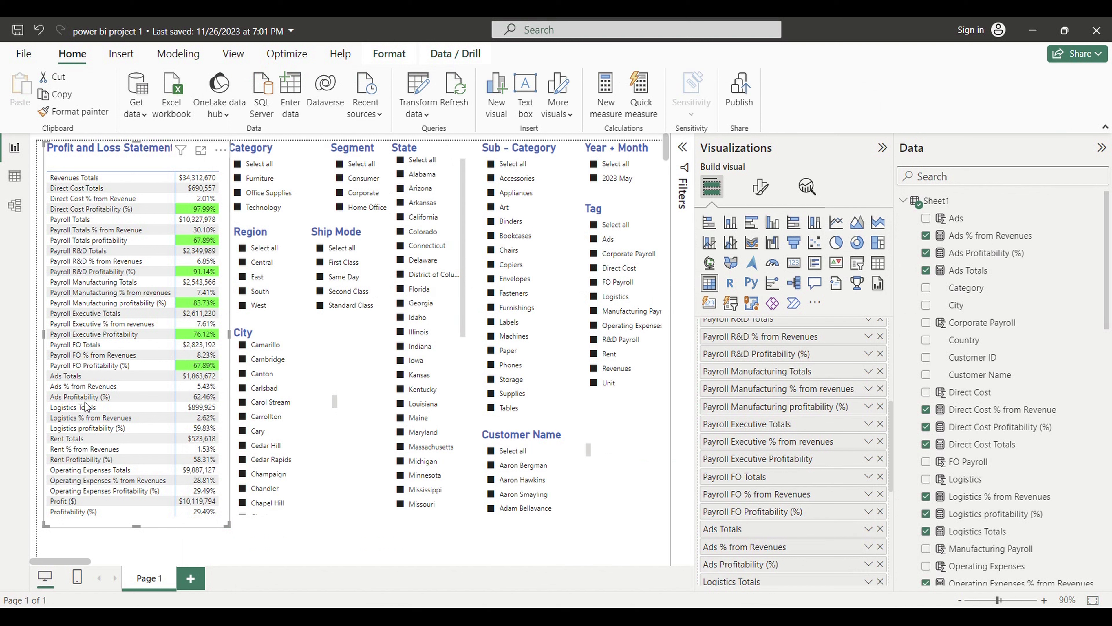
pyautogui.scroll(-3, 786, 473)
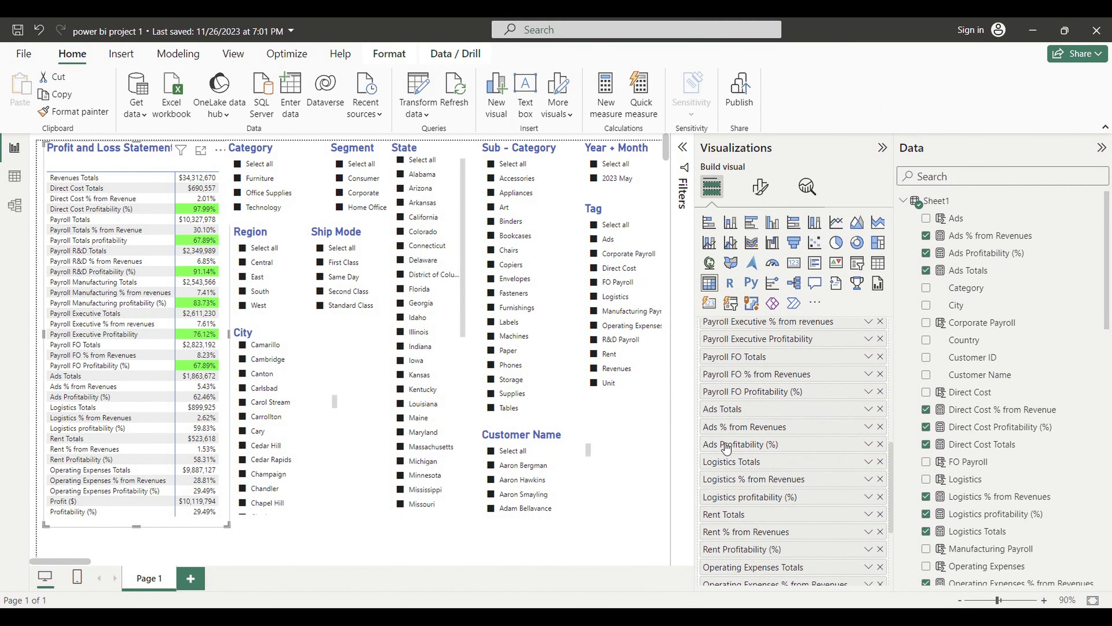
# - Start background colour formatting on Ads Profitability (%) using Rules, applied to values and totals
pyautogui.rightClick(754, 445)
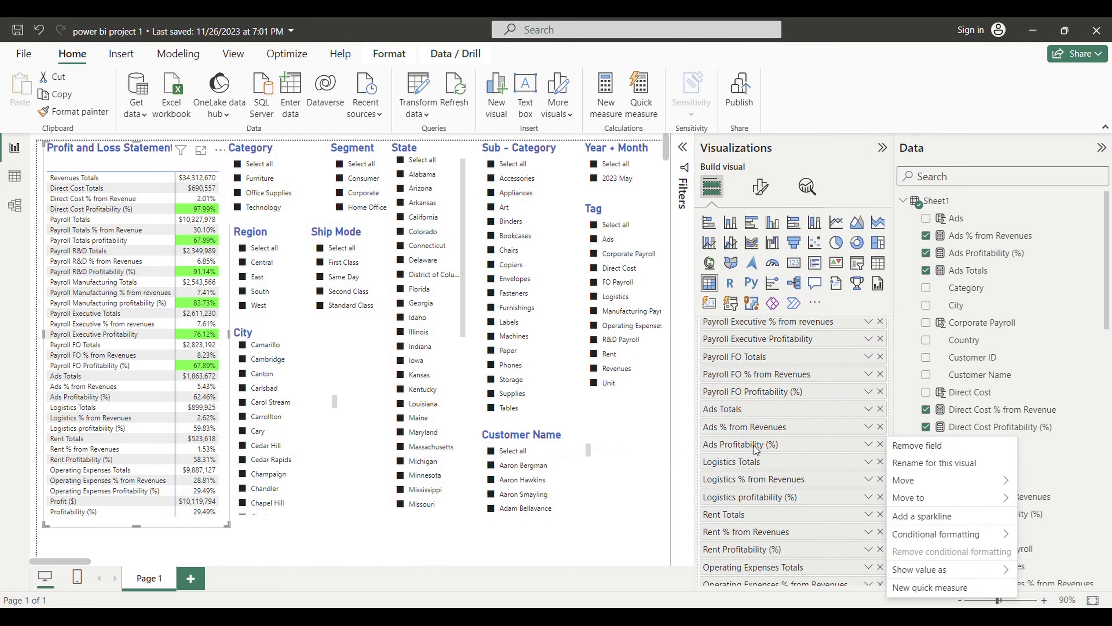
pyautogui.moveTo(928, 533)
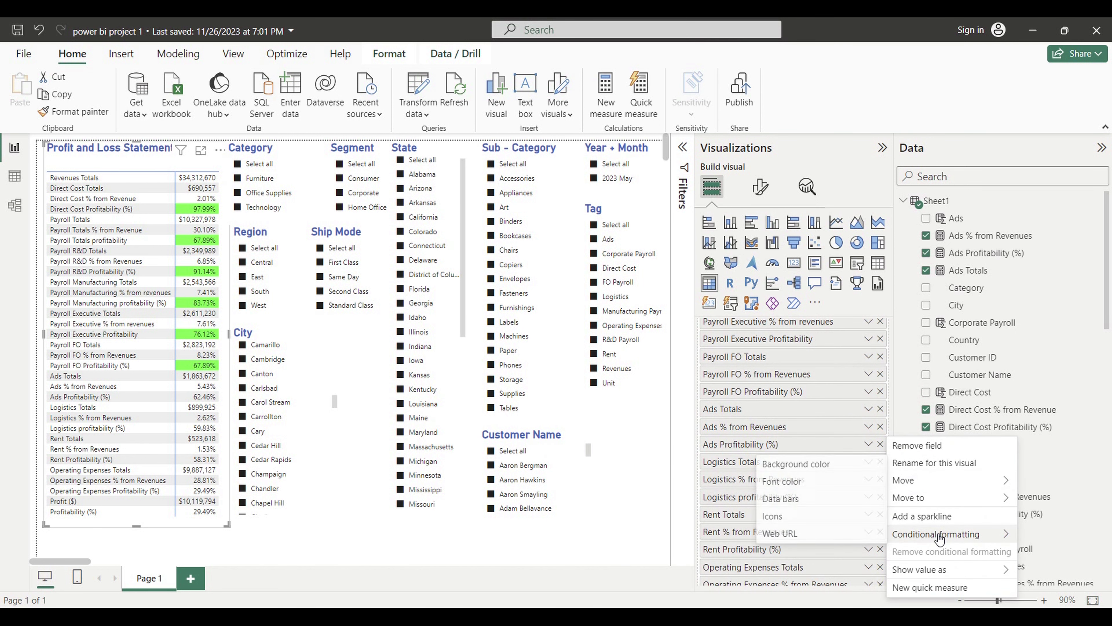
pyautogui.click(782, 464)
pyautogui.click(323, 150)
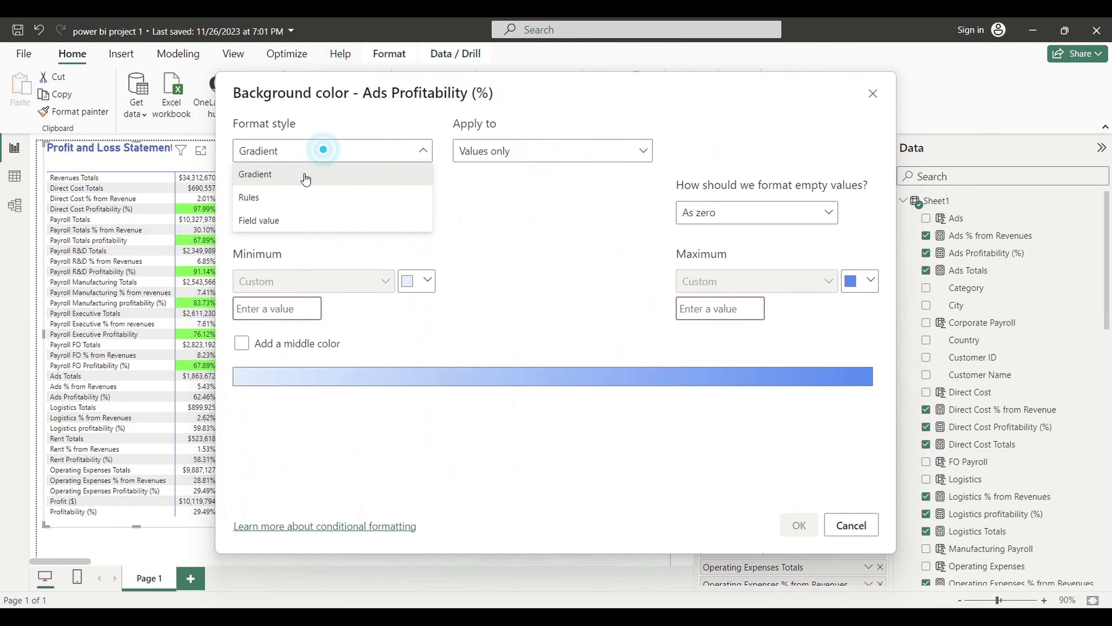
pyautogui.click(274, 198)
pyautogui.click(547, 149)
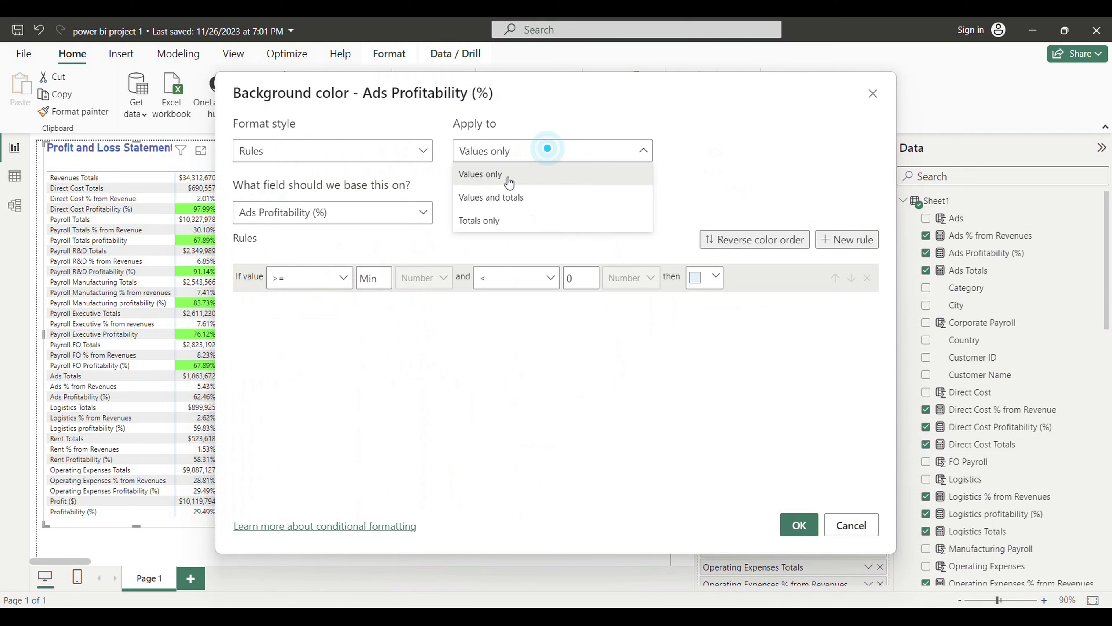
pyautogui.click(495, 198)
# - Set the first rule to cover values up to and including 0
pyautogui.doubleClick(376, 279)
pyautogui.write('-')
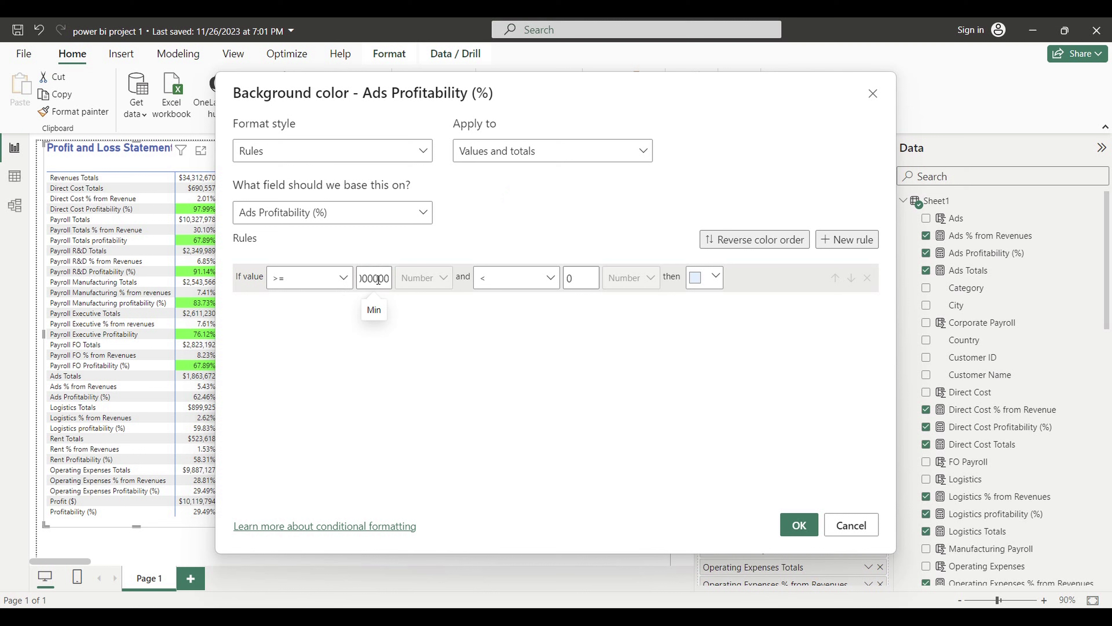
pyautogui.click(550, 277)
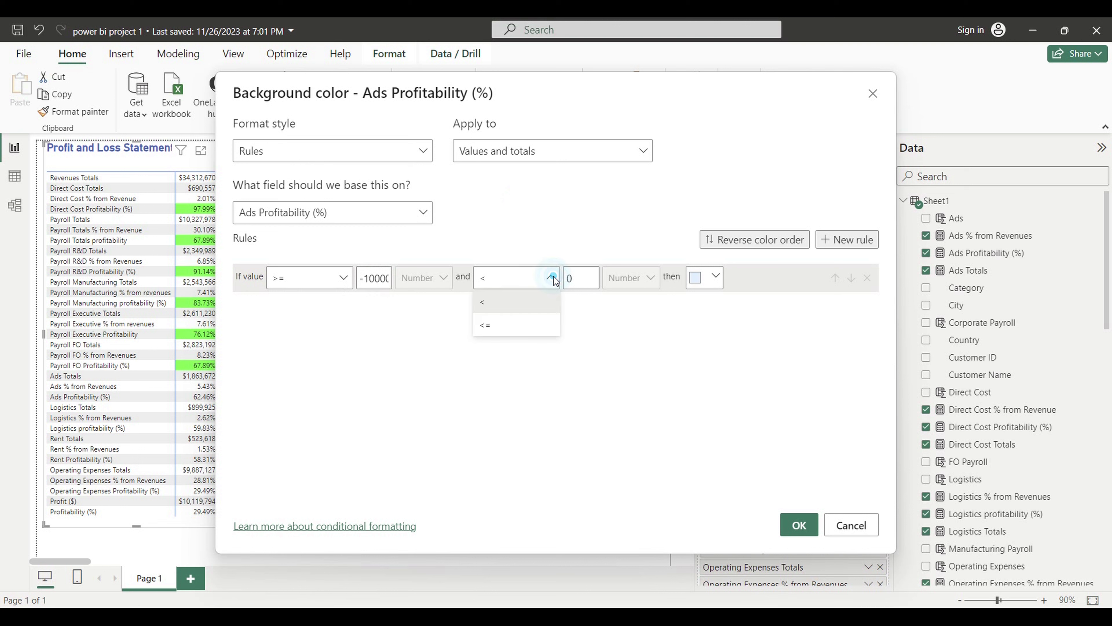
pyautogui.click(503, 324)
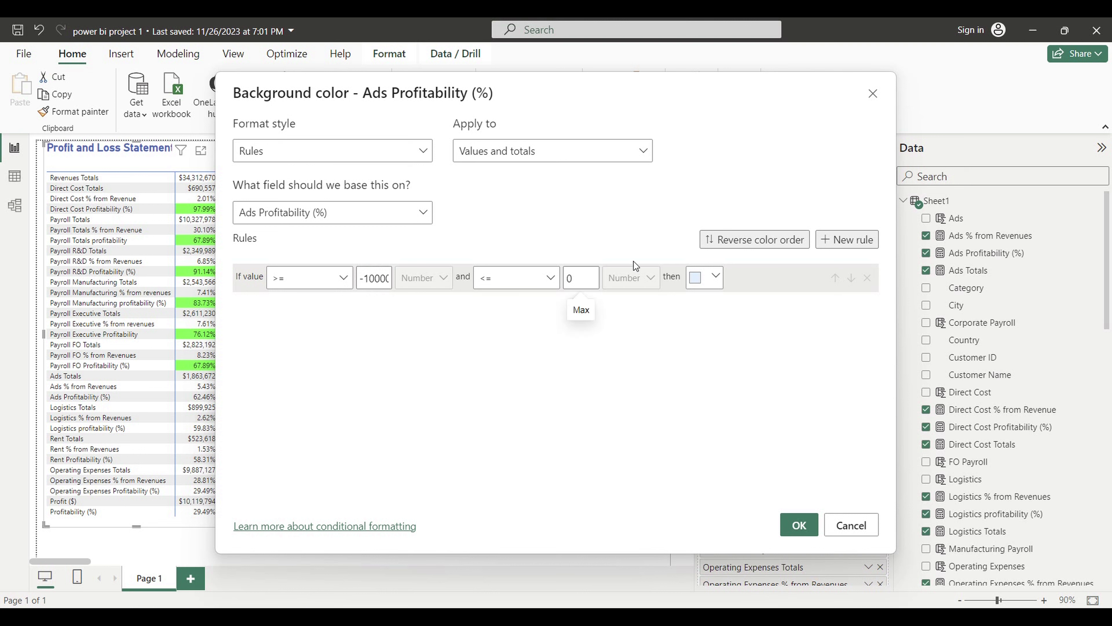
# - Copy #FF0000 from Word and paste it as the first rule's red colour
pyautogui.click(705, 570)
pyautogui.click(433, 242)
pyautogui.moveTo(321, 237); pyautogui.dragTo(348, 242)
pyautogui.hotkey('ctrl', 'c')
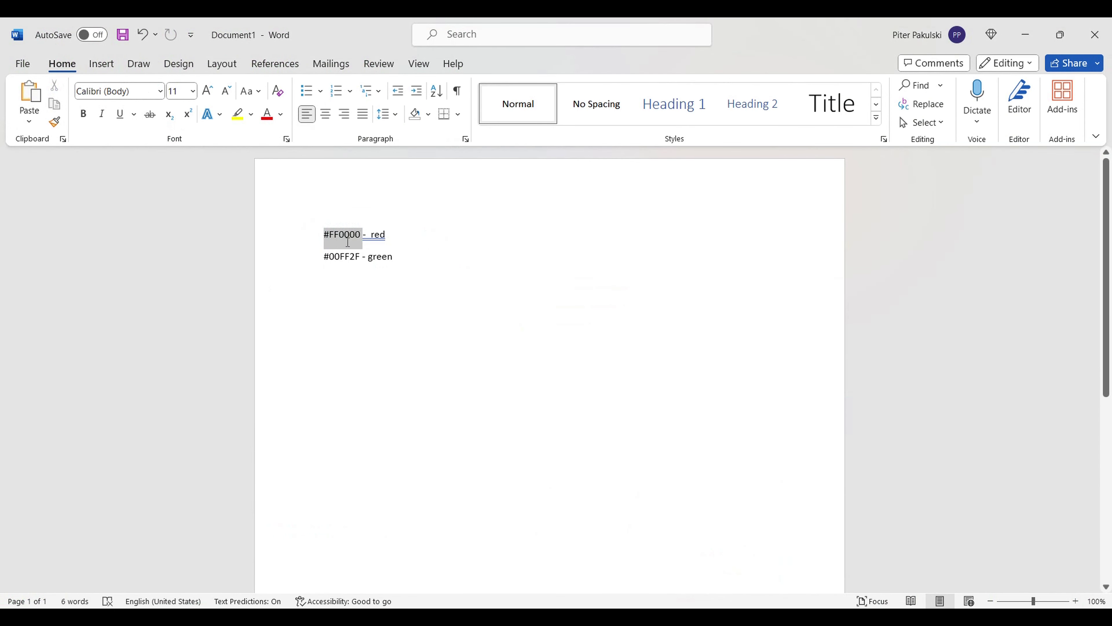
pyautogui.moveTo(638, 617)
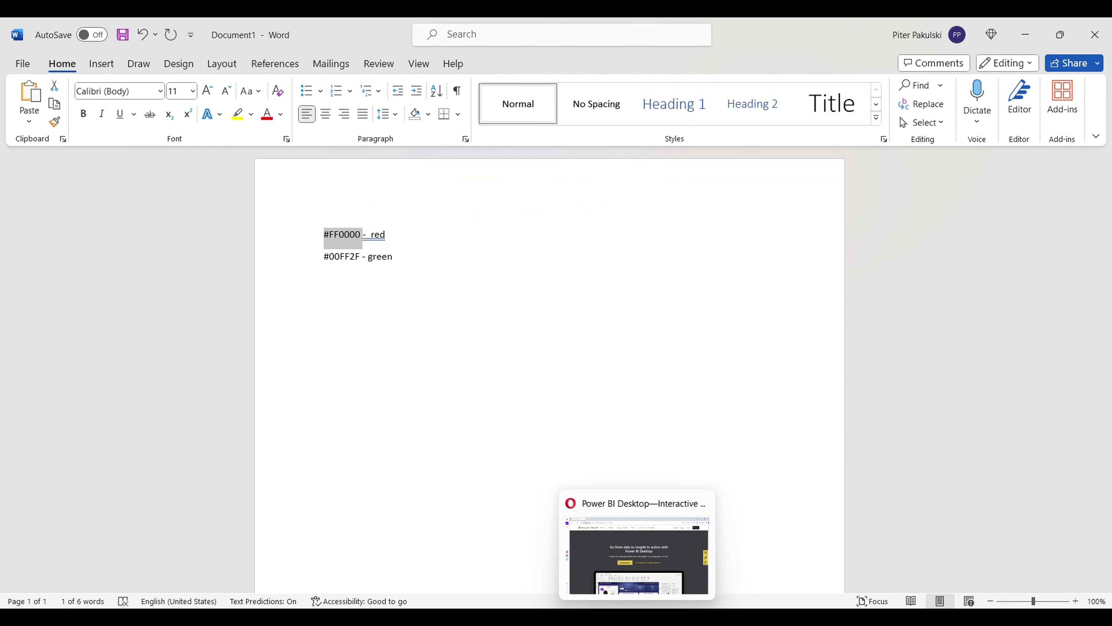
pyautogui.click(823, 565)
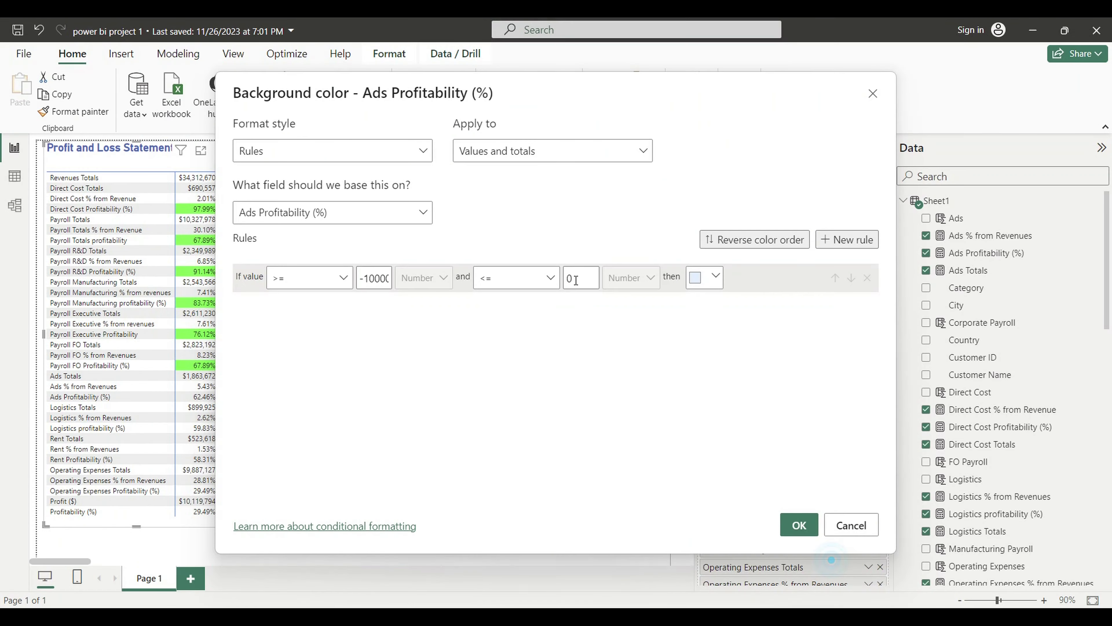
pyautogui.click(716, 276)
pyautogui.click(612, 499)
pyautogui.hotkey('ctrl', 'v')
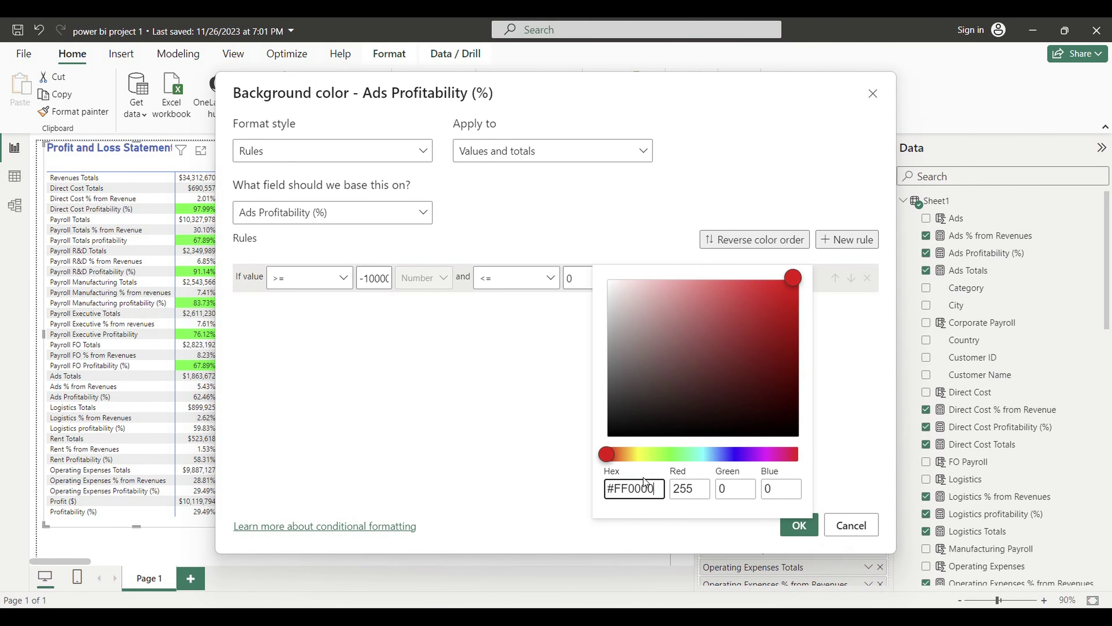
pyautogui.click(465, 456)
# - Add a second rule for values above 0 up to and including 1000000
pyautogui.click(847, 239)
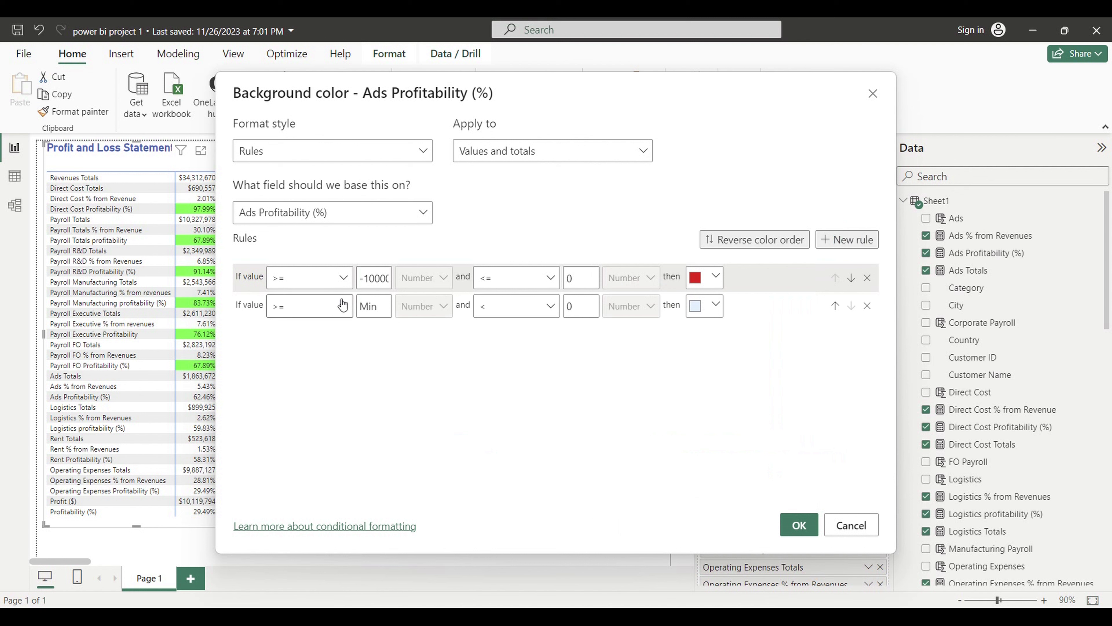
pyautogui.click(345, 312)
pyautogui.click(298, 332)
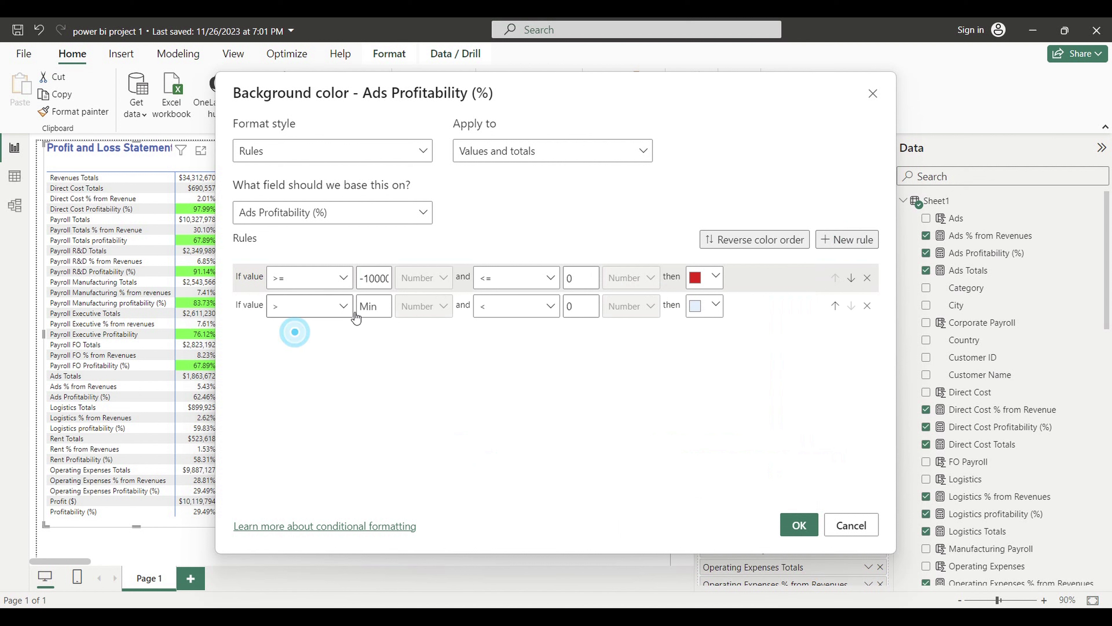
pyautogui.click(374, 310)
pyautogui.write('0')
pyautogui.click(550, 306)
pyautogui.click(495, 360)
pyautogui.press('Tab')
pyautogui.write('1000')
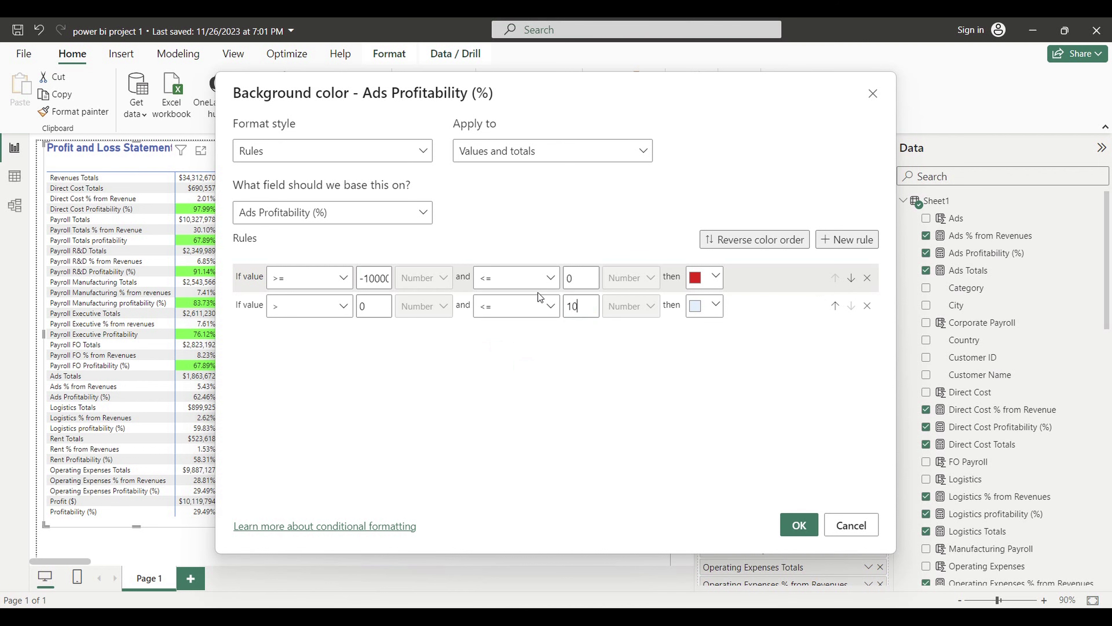
pyautogui.write('000')
# - Give the second rule green #00FF2F copied from Word and confirm the rules
pyautogui.hotkey('alt', 'Tab')
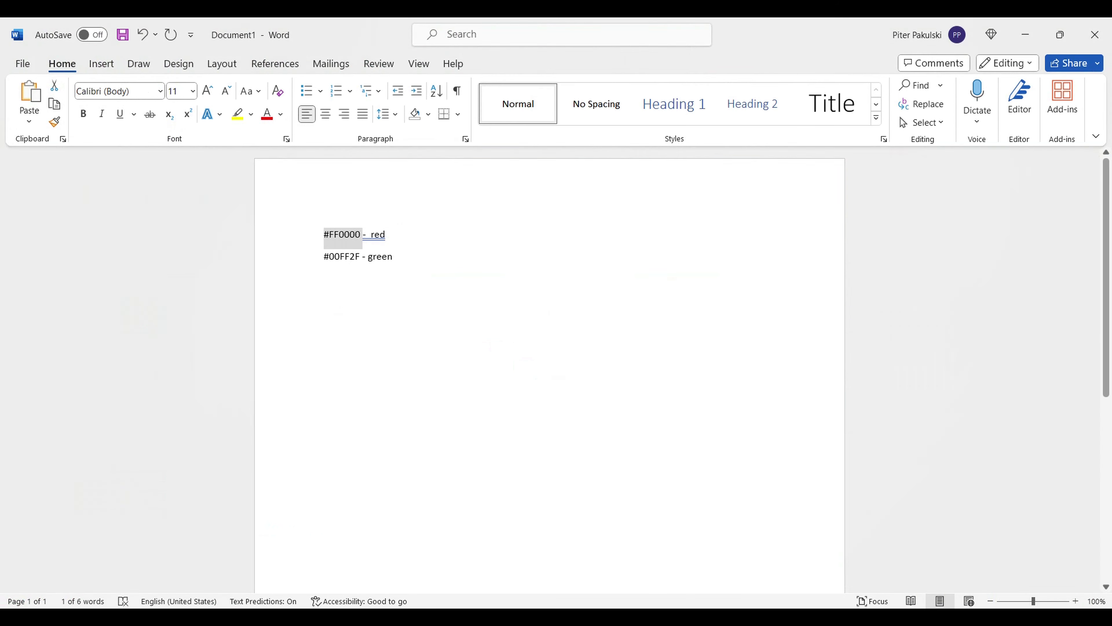
pyautogui.click(350, 266)
pyautogui.moveTo(329, 262); pyautogui.dragTo(362, 261)
pyautogui.hotkey('ctrl', 'c')
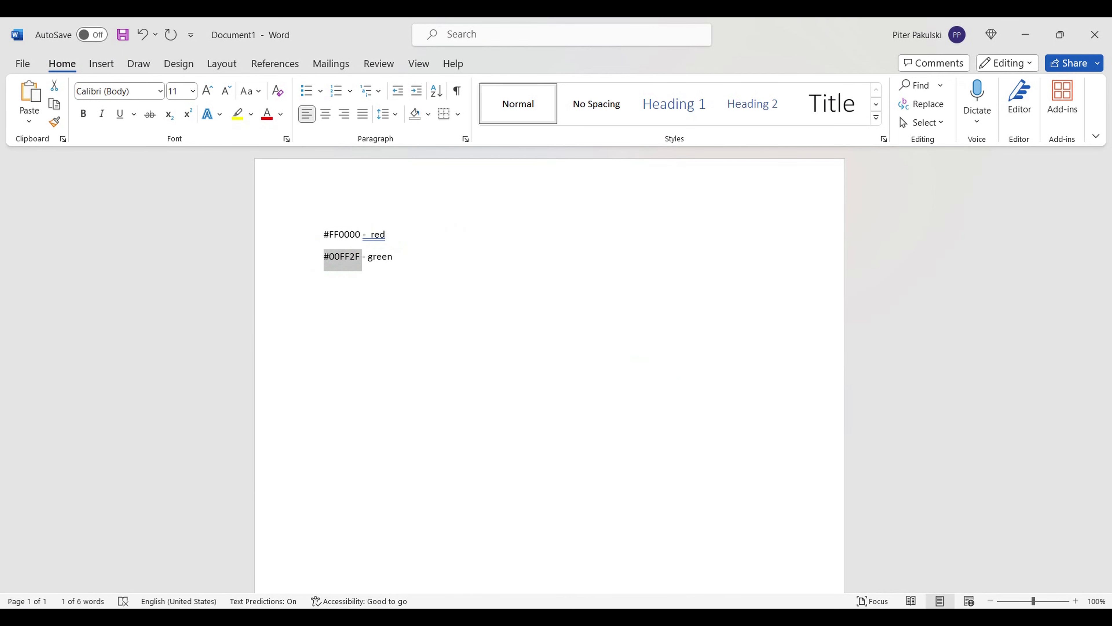
pyautogui.click(556, 554)
pyautogui.click(706, 307)
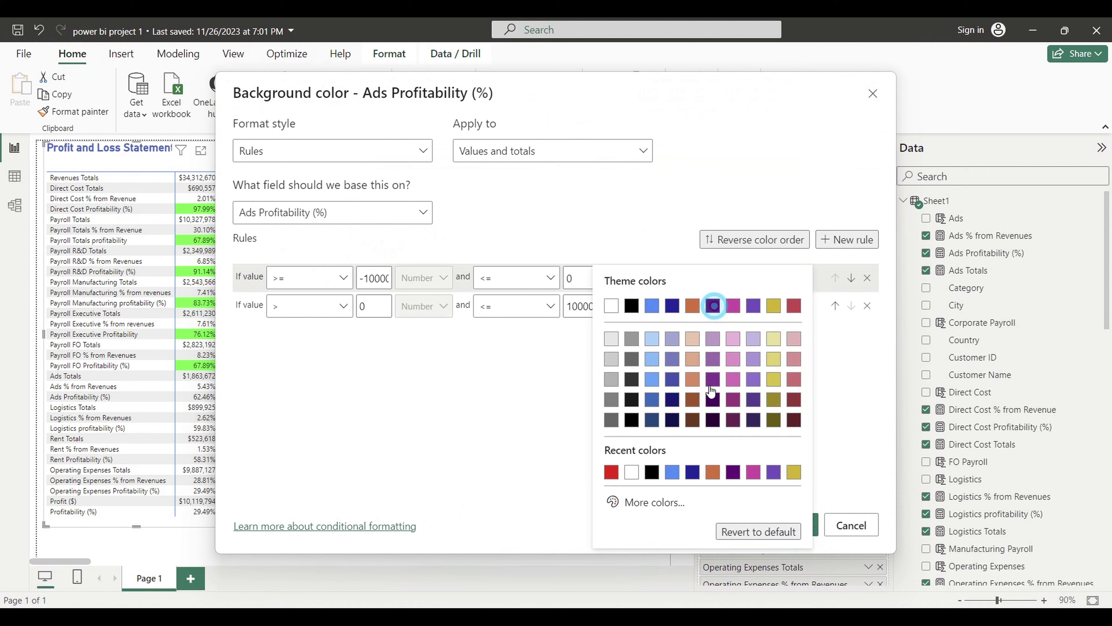
pyautogui.click(644, 501)
pyautogui.hotkey('ctrl', 'v')
pyautogui.click(485, 432)
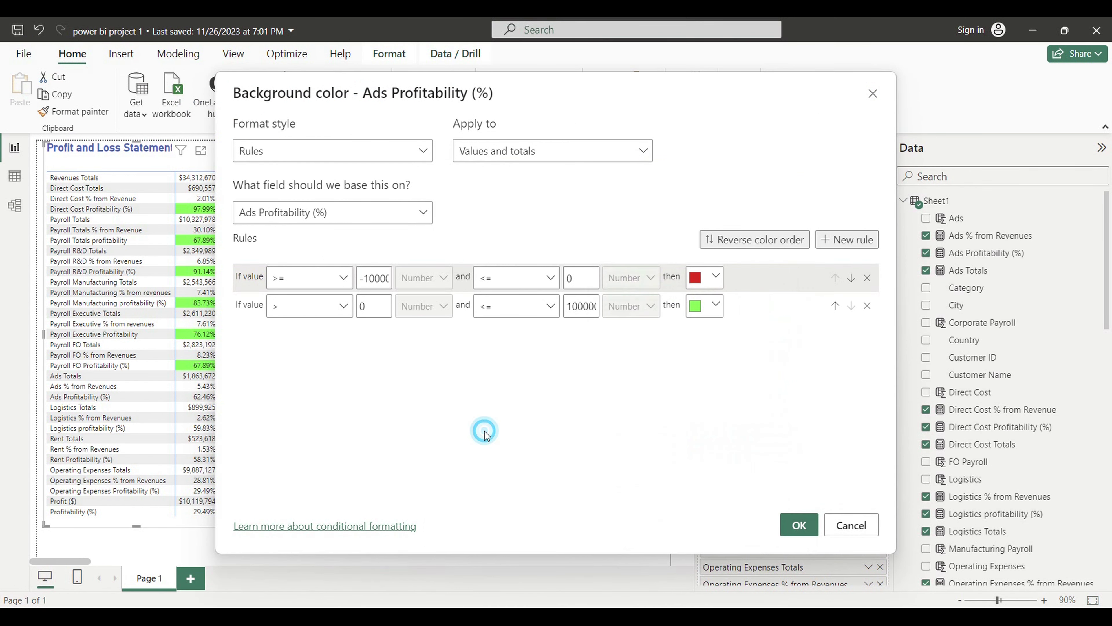
pyautogui.click(799, 525)
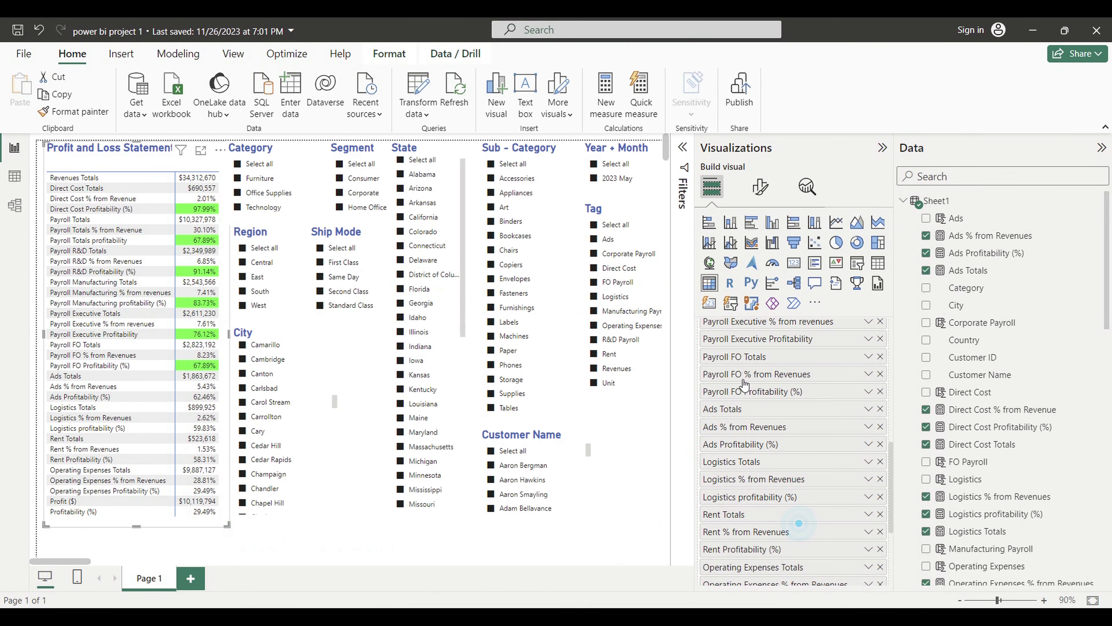
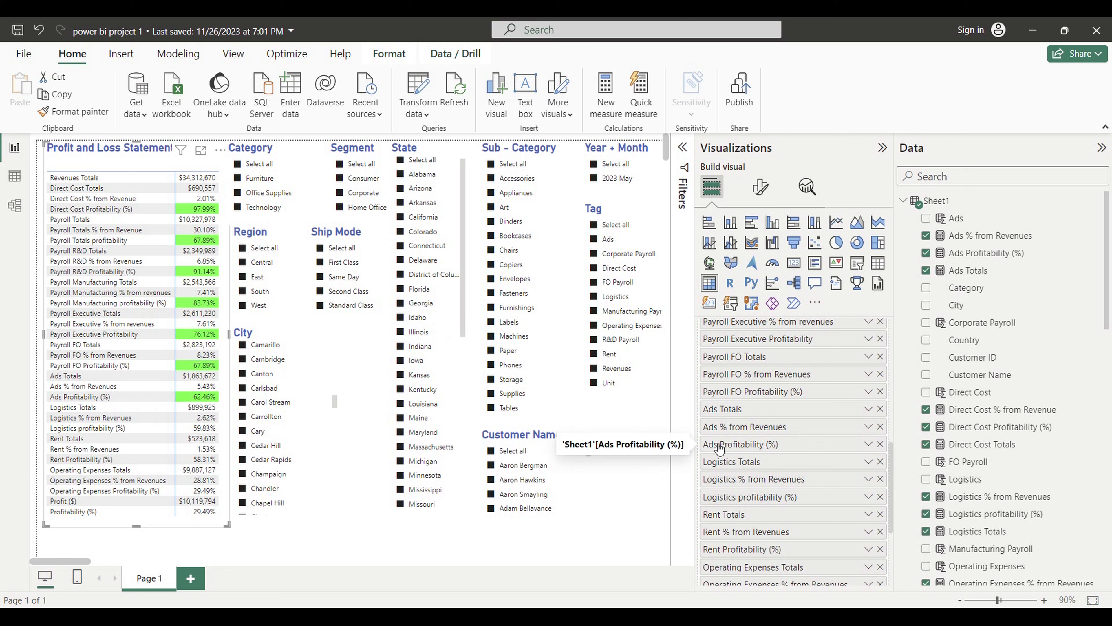
# - Start a rule-based font colour for Ads Profitability (%) covering values and totals
pyautogui.rightClick(751, 445)
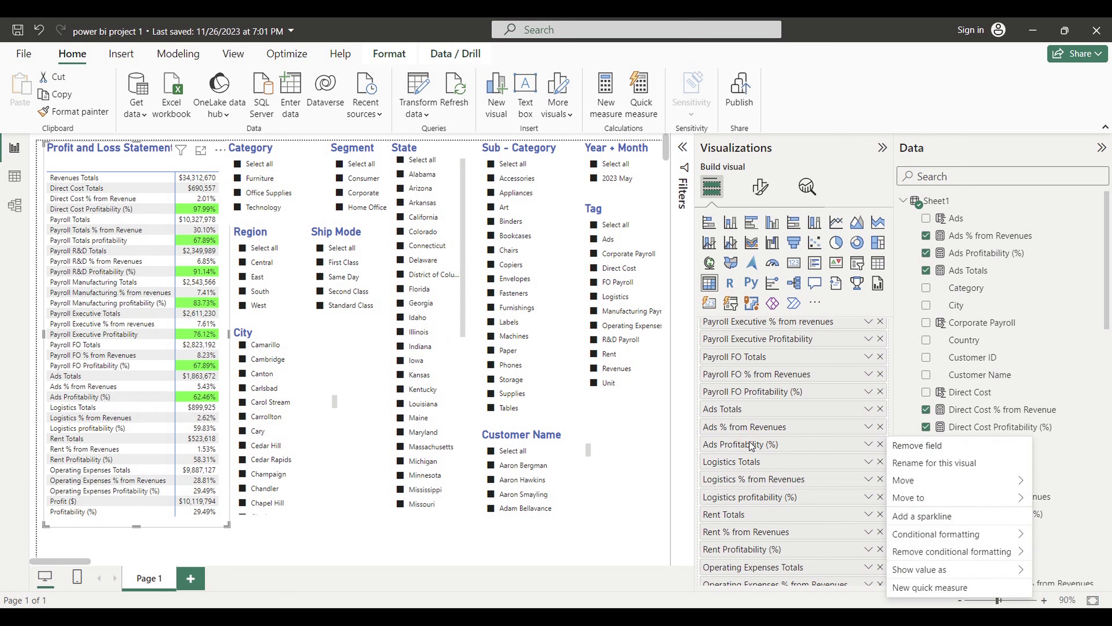
pyautogui.moveTo(1001, 533)
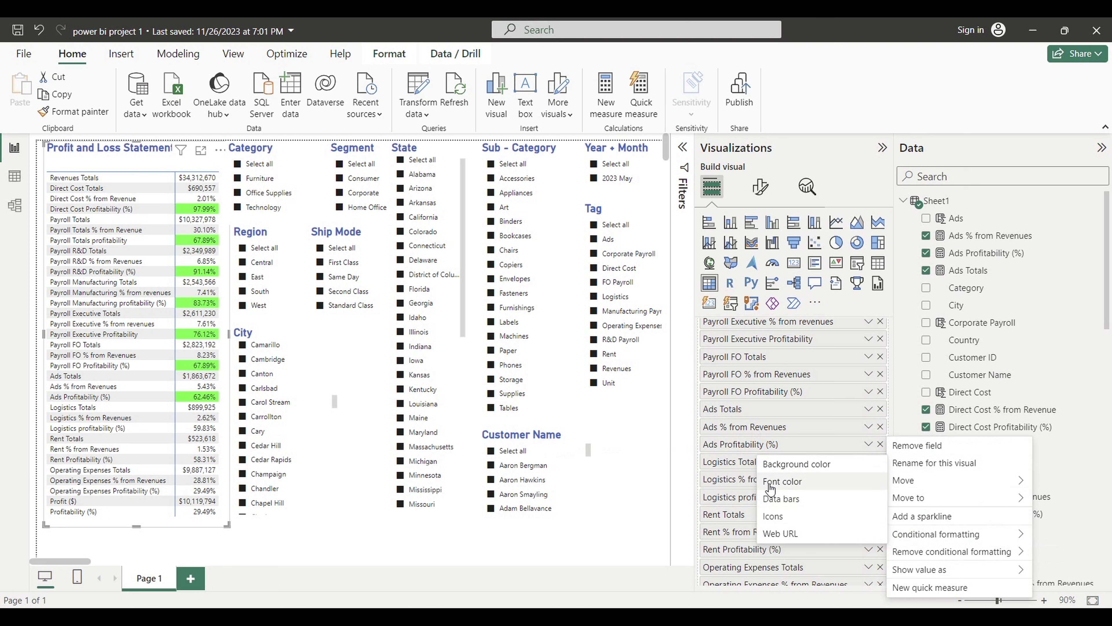
pyautogui.click(753, 473)
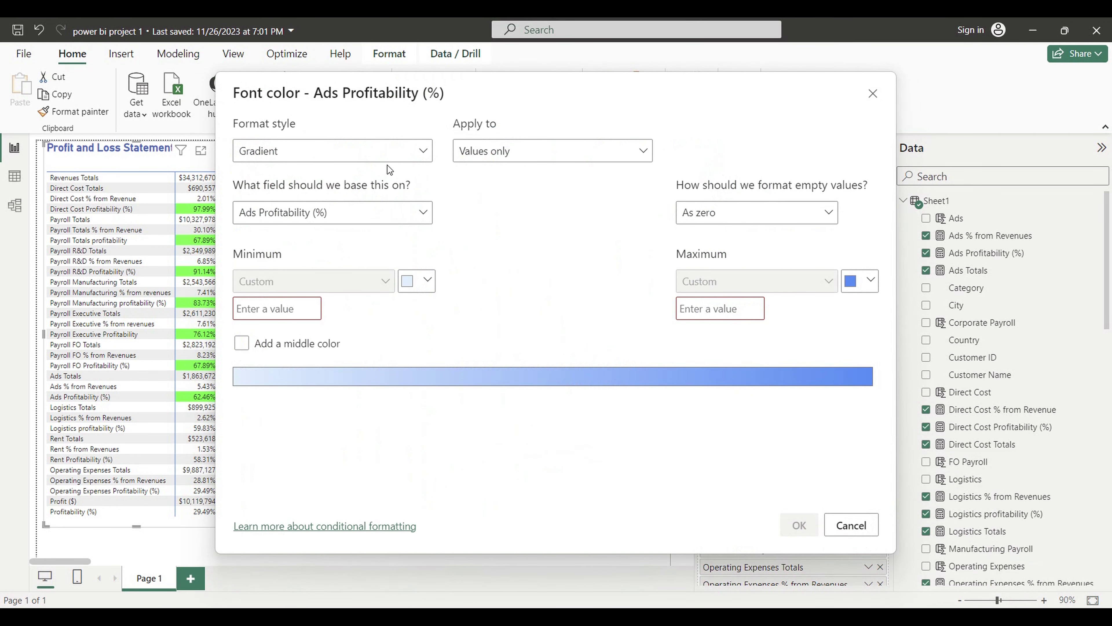
pyautogui.click(394, 151)
pyautogui.click(303, 201)
pyautogui.click(511, 153)
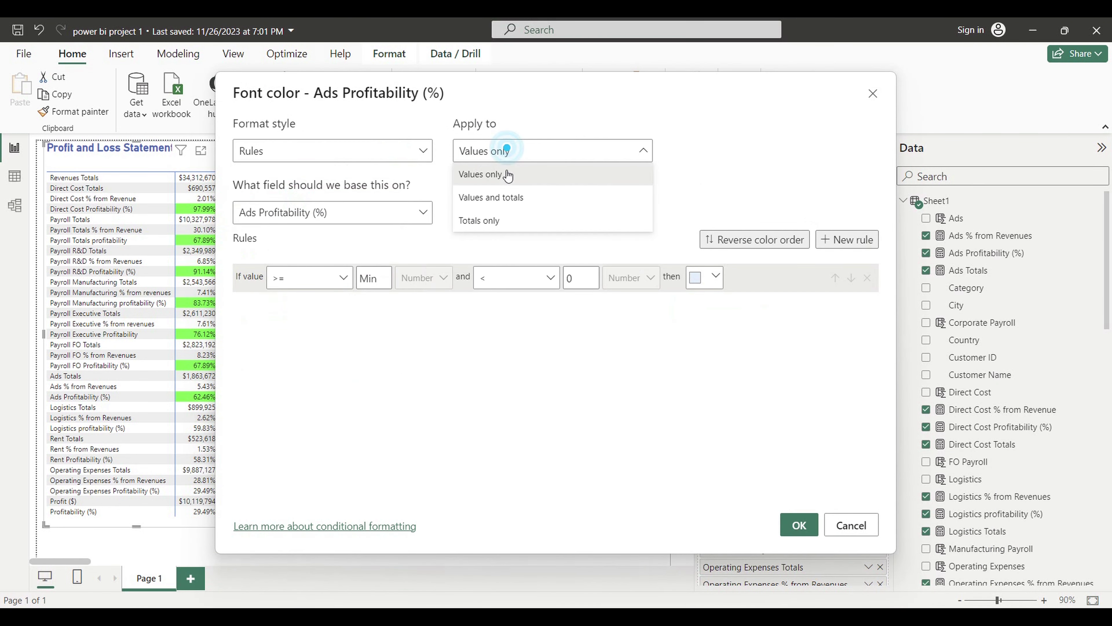
pyautogui.click(498, 199)
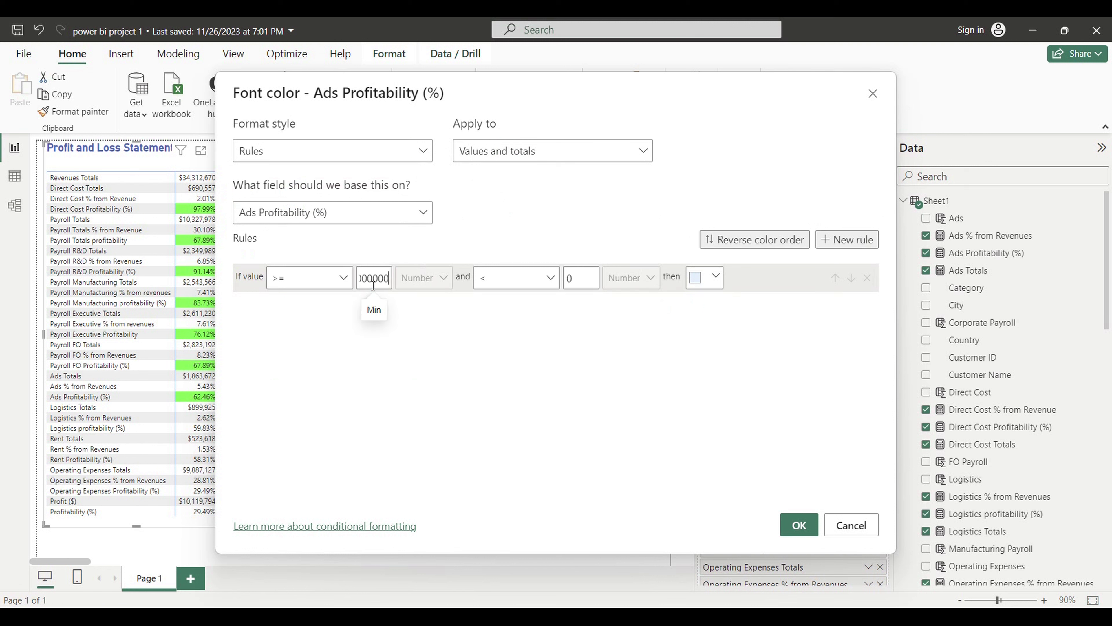
# - Make the rule colour values up to and including 0 white, and apply it
pyautogui.click(551, 277)
pyautogui.click(515, 326)
pyautogui.click(716, 277)
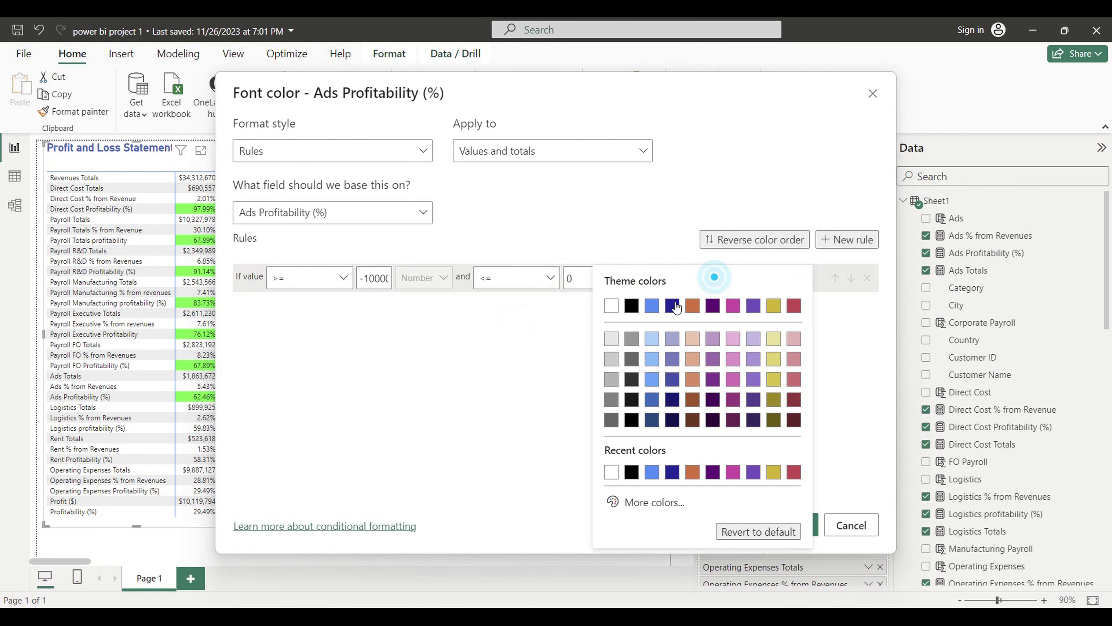
pyautogui.click(610, 302)
pyautogui.click(799, 524)
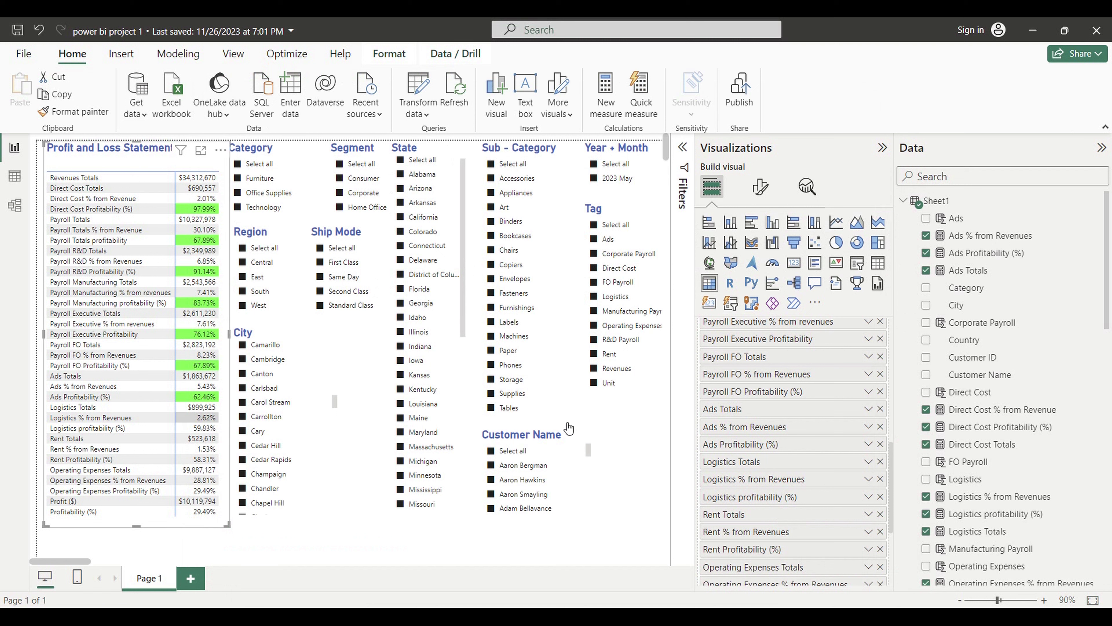
pyautogui.scroll(-3, 782, 458)
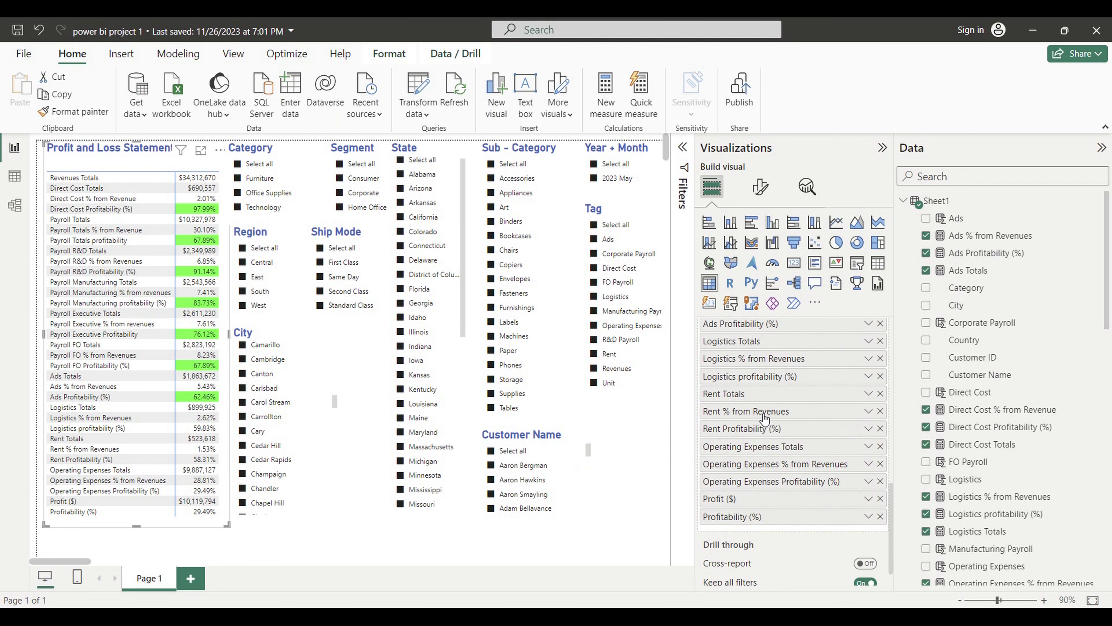
# - Start a rule-based background colour for Logistics profitability (%) on values and totals, from -10000 to <= 0
pyautogui.rightClick(750, 378)
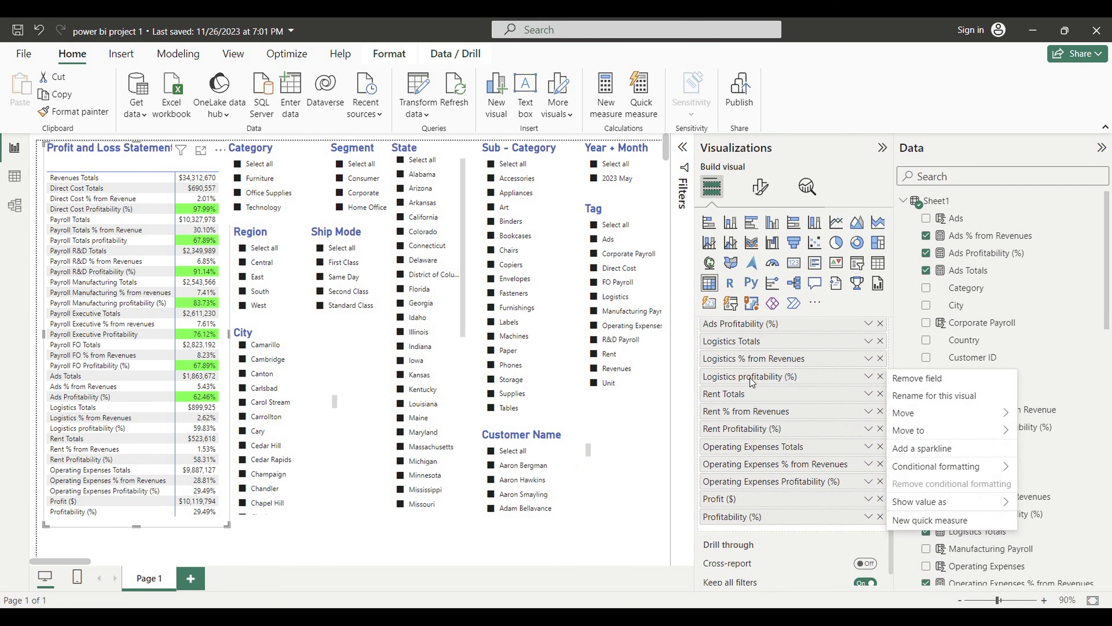
pyautogui.moveTo(934, 474)
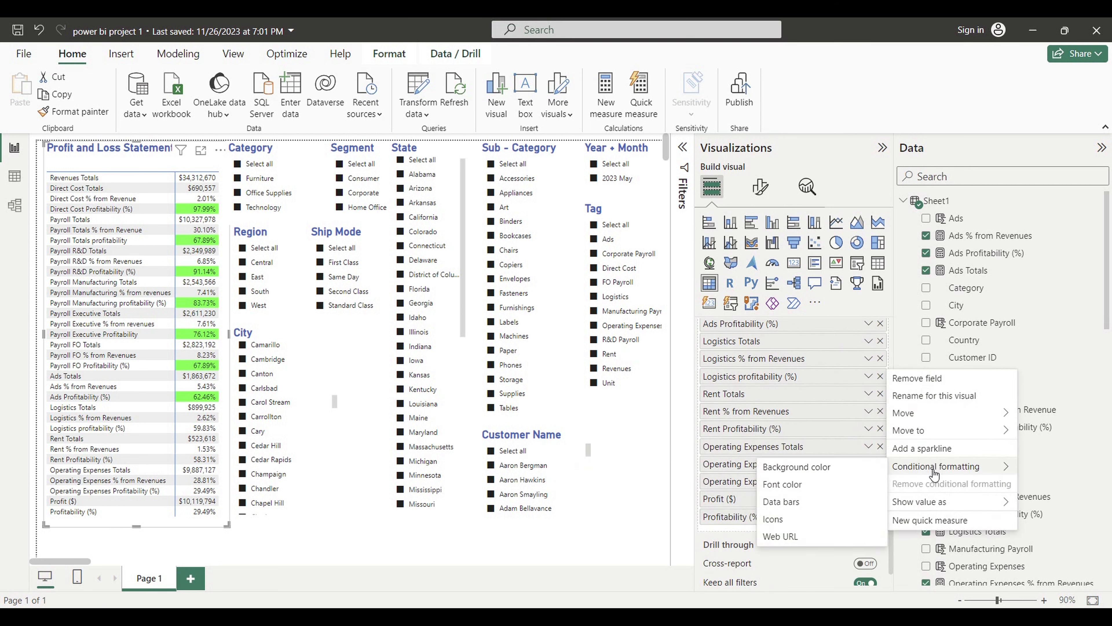
pyautogui.click(805, 467)
pyautogui.click(356, 149)
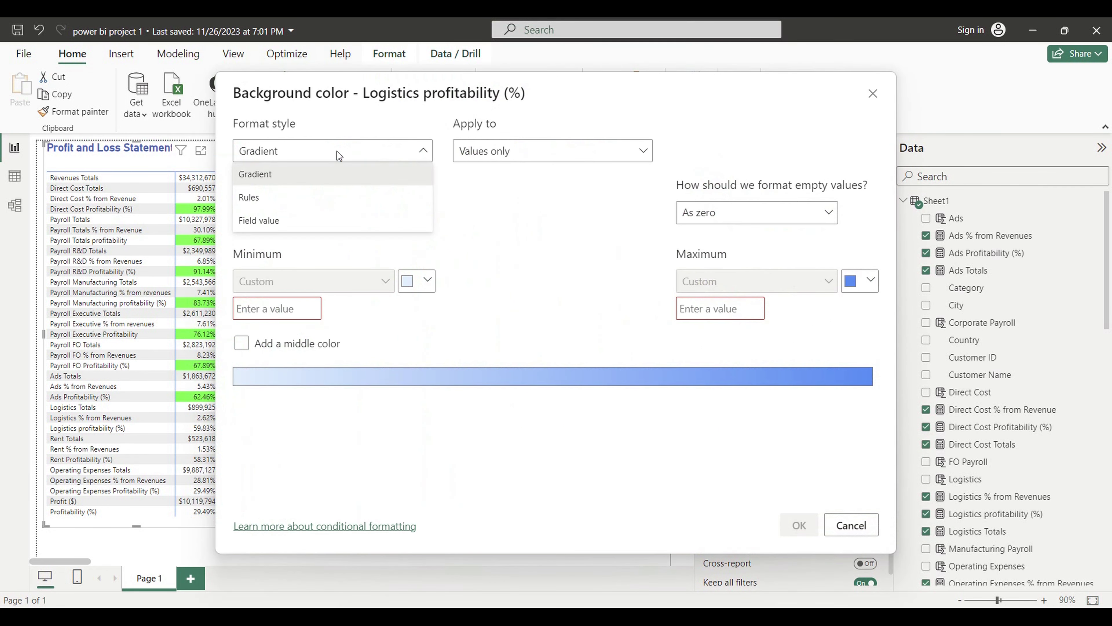
pyautogui.click(255, 194)
pyautogui.click(530, 152)
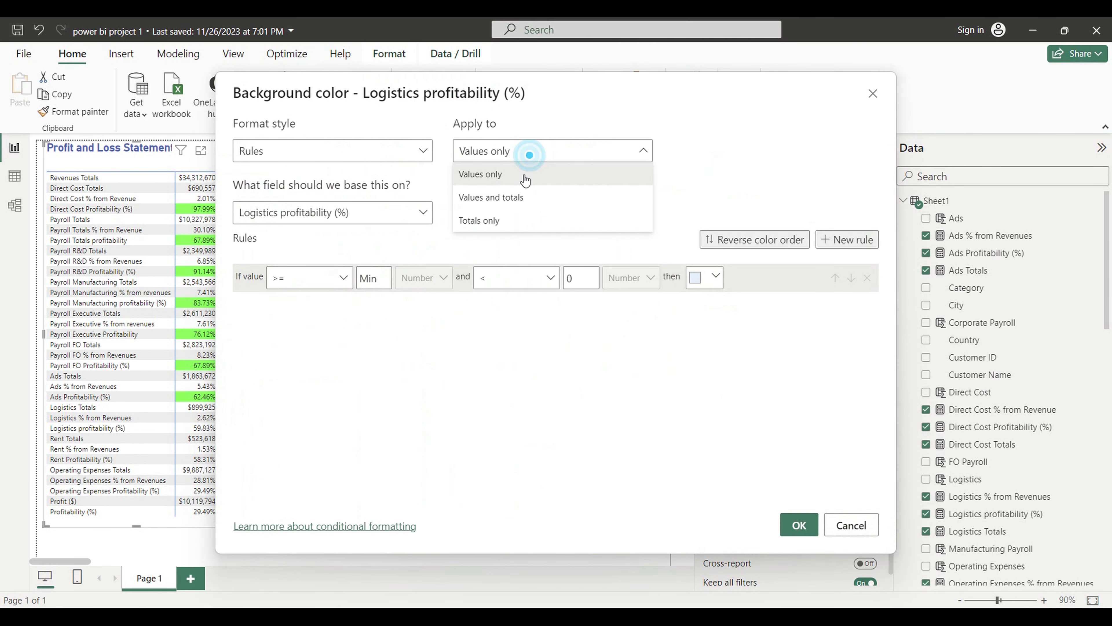
pyautogui.click(499, 198)
pyautogui.click(380, 287)
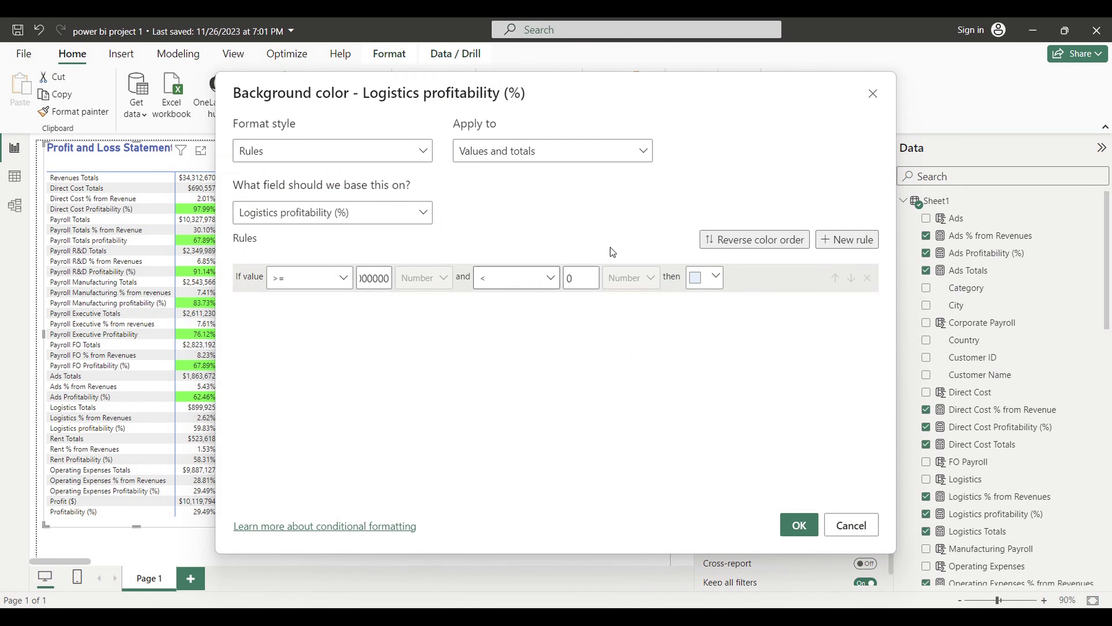
pyautogui.click(549, 278)
pyautogui.click(502, 326)
# - Copy the red code #FF0000 from the Word colour notes
pyautogui.click(854, 557)
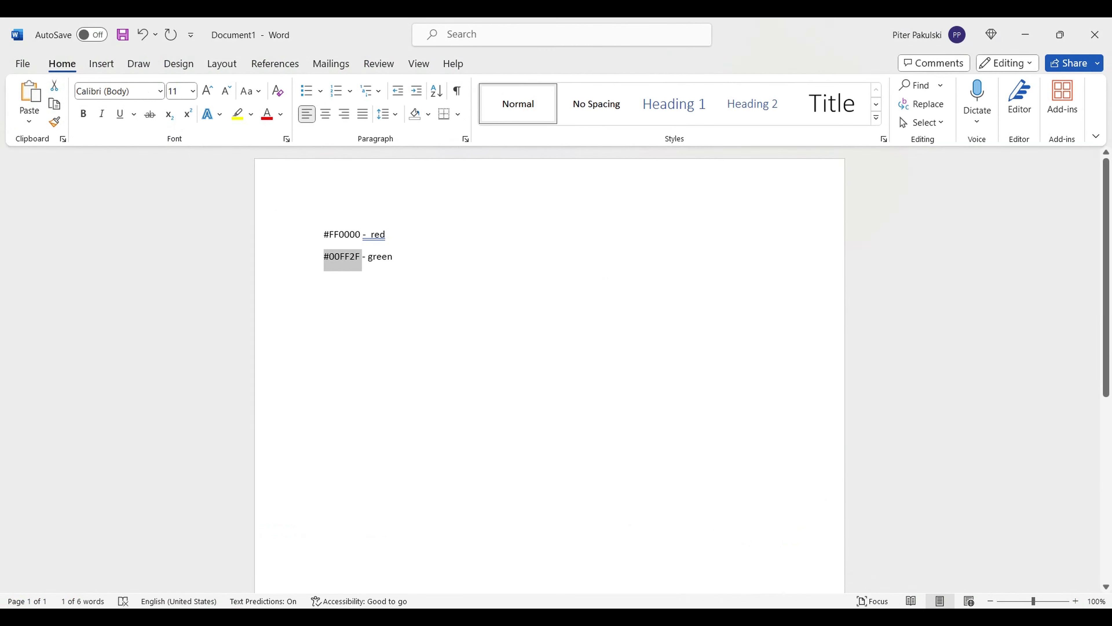
pyautogui.click(446, 289)
pyautogui.moveTo(324, 235); pyautogui.dragTo(356, 235)
pyautogui.hotkey('ctrl', 'c')
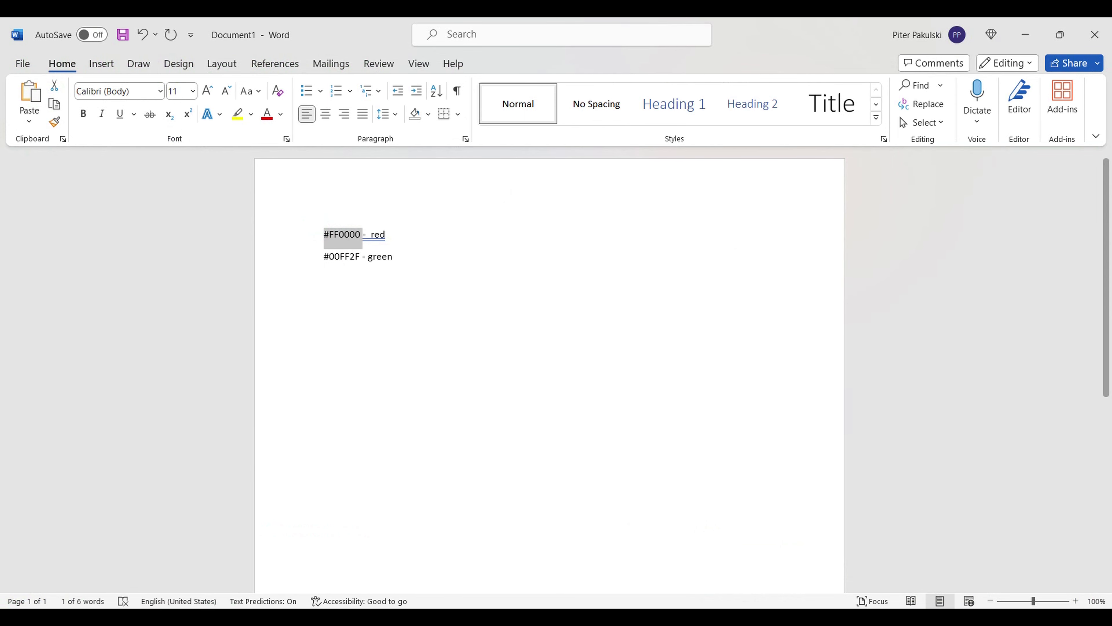
# - Set the first rule's colour to the pasted red #FF0000
pyautogui.click(852, 548)
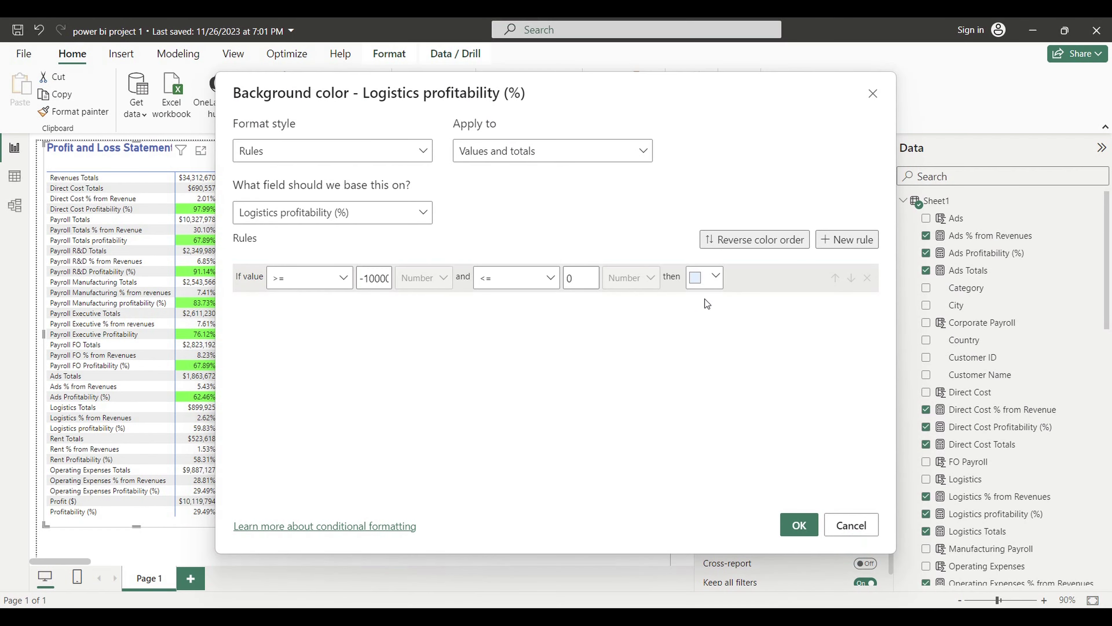
pyautogui.click(718, 276)
pyautogui.click(631, 501)
pyautogui.hotkey('ctrl', 'v')
pyautogui.click(445, 421)
# - Add a second rule for values > 0 and <= 1000000
pyautogui.click(847, 240)
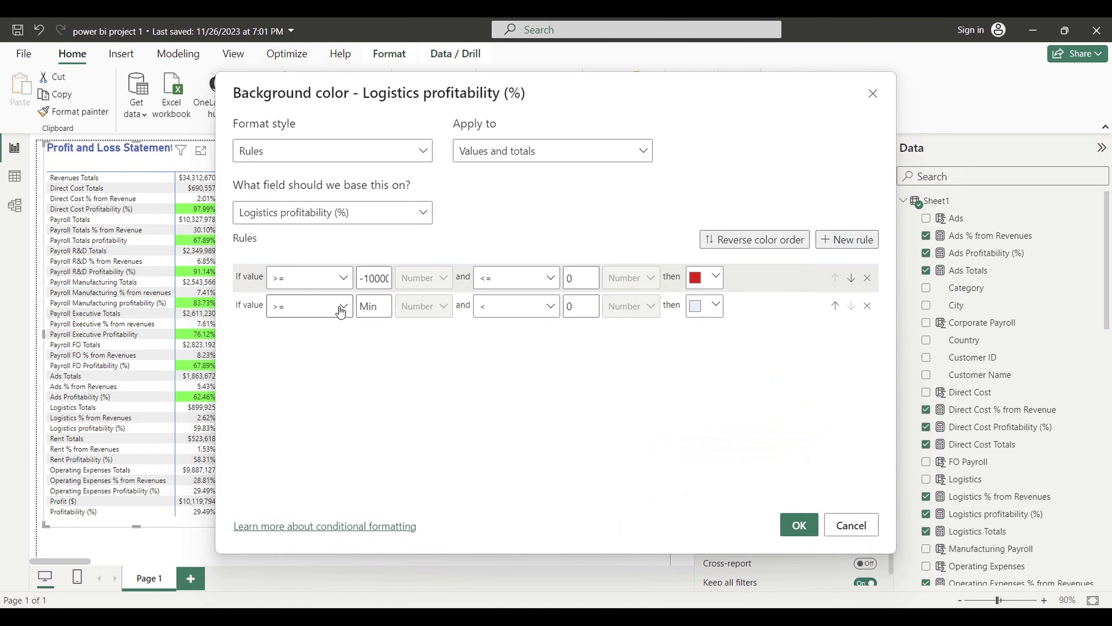
pyautogui.click(381, 314)
pyautogui.click(343, 305)
pyautogui.click(314, 335)
pyautogui.click(384, 312)
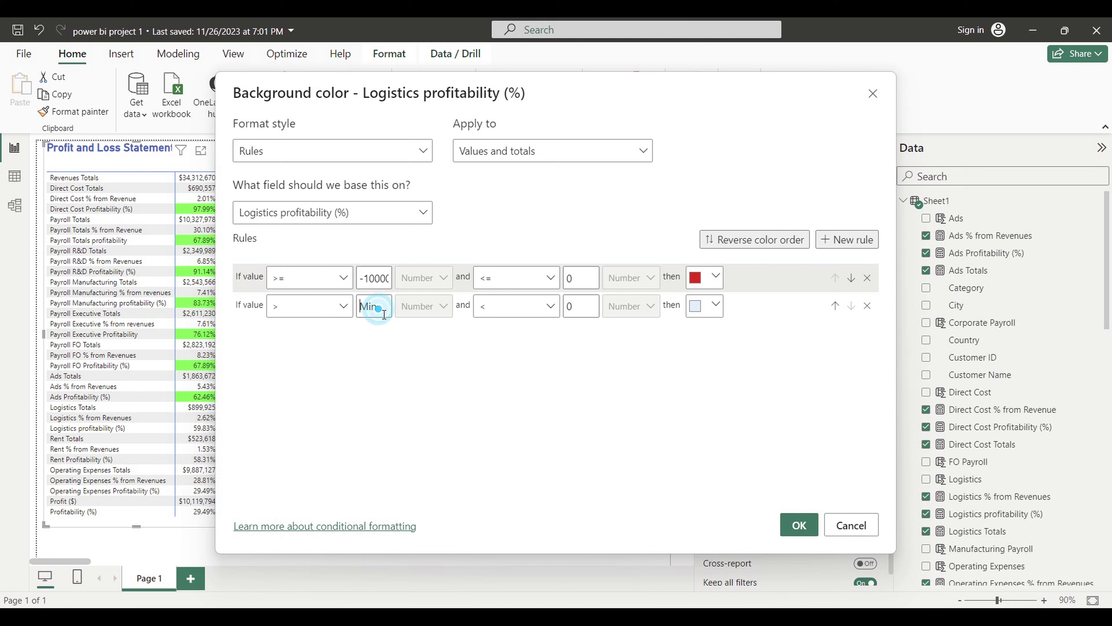
pyautogui.write('0')
pyautogui.click(555, 307)
pyautogui.click(516, 348)
pyautogui.doubleClick(569, 306)
pyautogui.write('1000000')
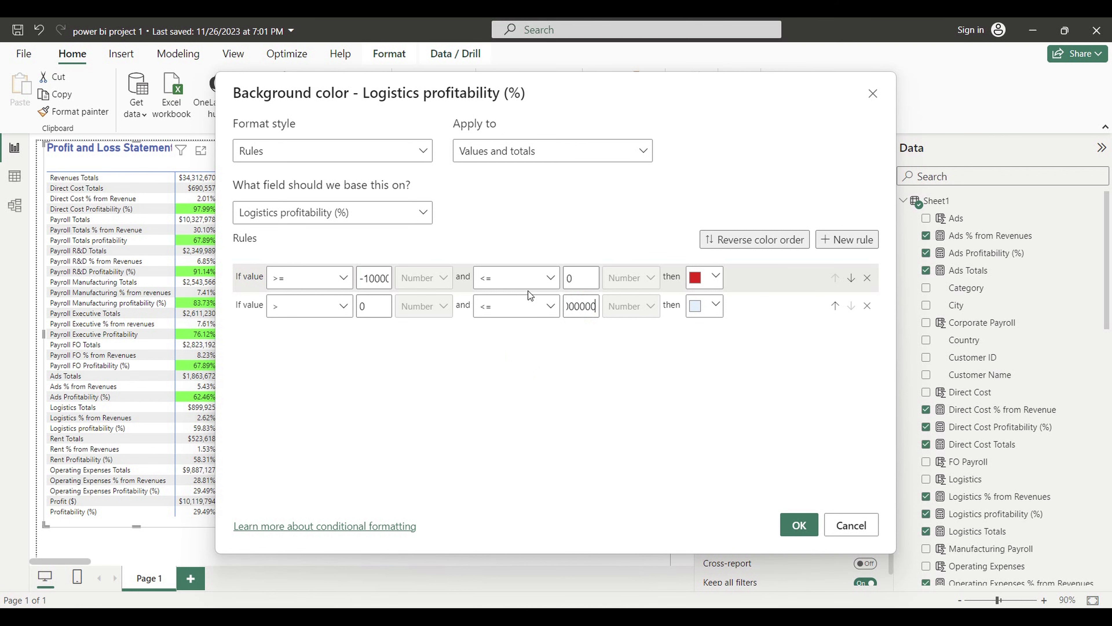
# - Copy the green code #00FF2F from the Word notes and return to Power BI
pyautogui.moveTo(732, 620)
pyautogui.click(765, 554)
pyautogui.click(352, 275)
pyautogui.moveTo(323, 254); pyautogui.dragTo(354, 260)
pyautogui.hotkey('ctrl', 'c')
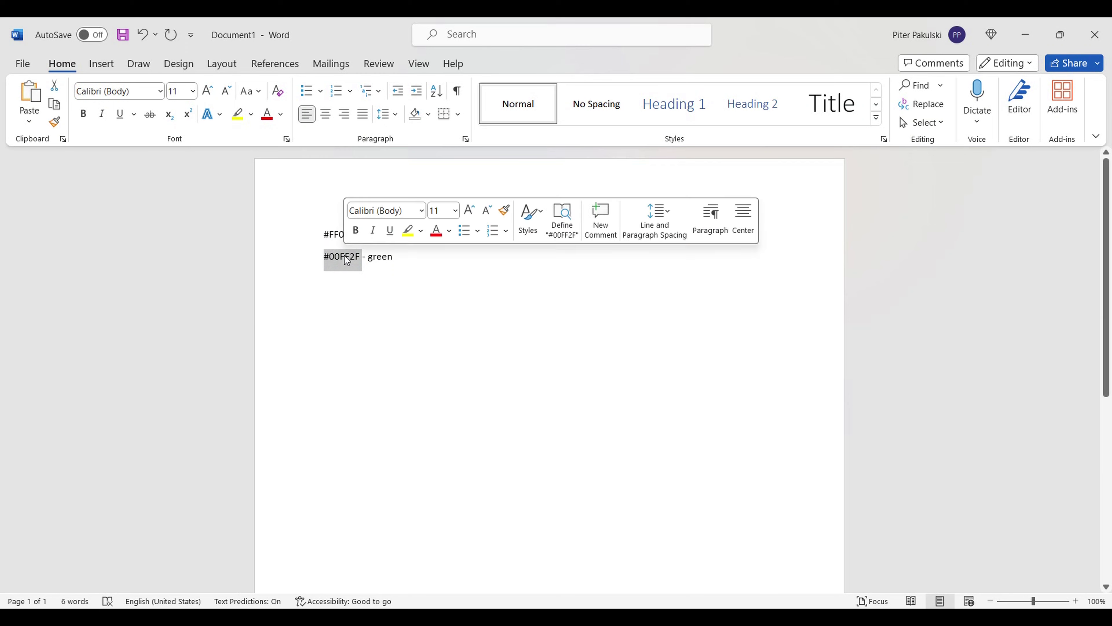
pyautogui.click(700, 619)
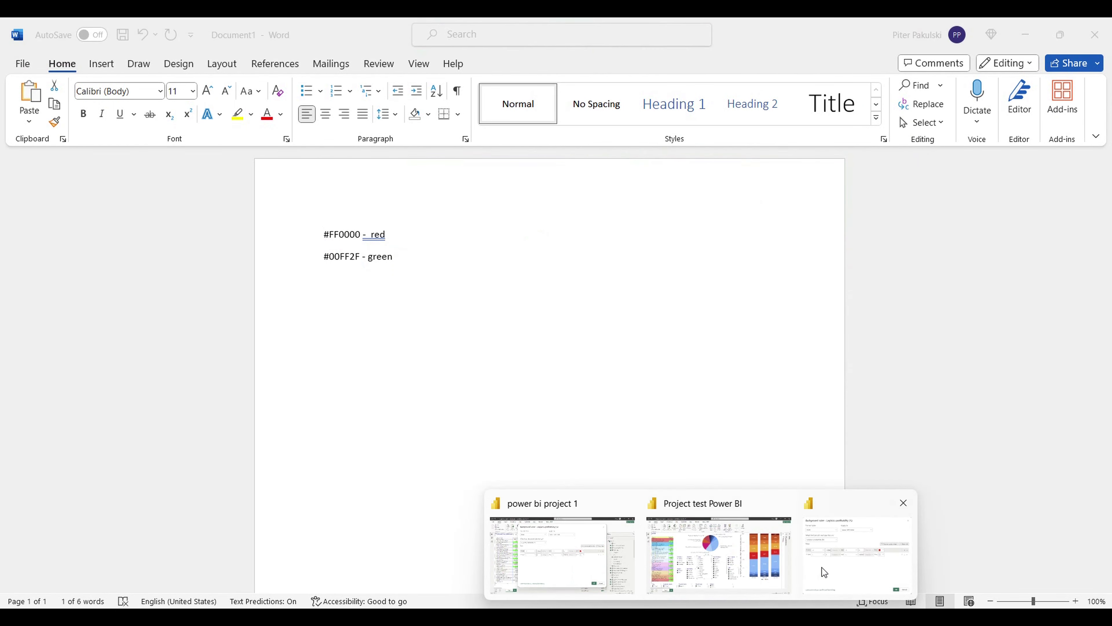
pyautogui.click(858, 554)
pyautogui.click(717, 315)
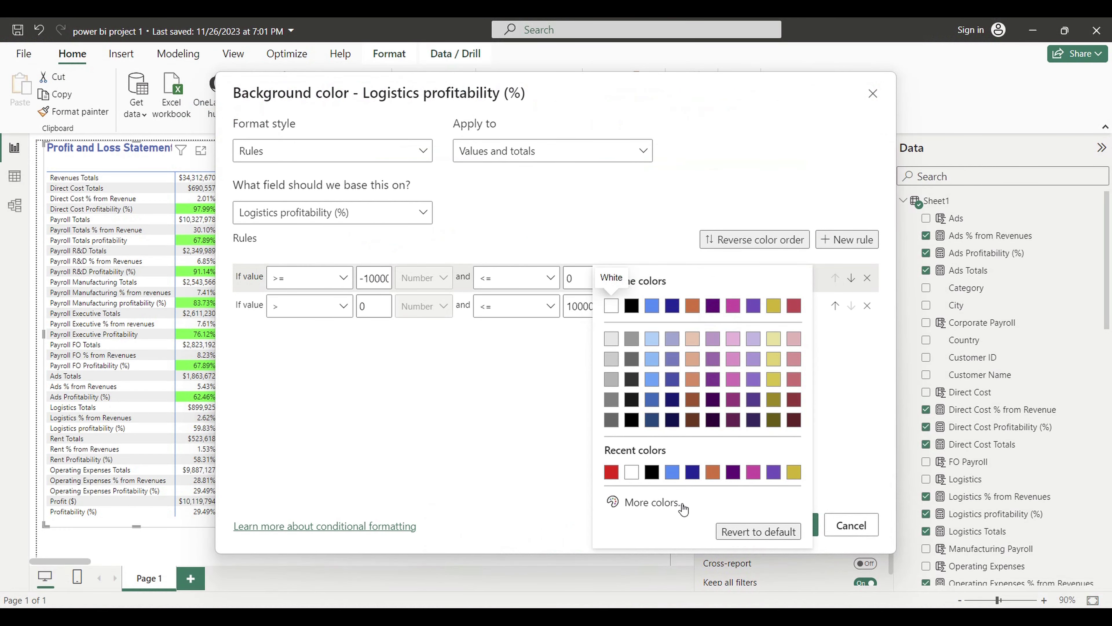
# - Give the second rule the custom colour #00FF2F and apply both background rules
pyautogui.click(665, 504)
pyautogui.hotkey('ctrl', 'v')
pyautogui.click(539, 438)
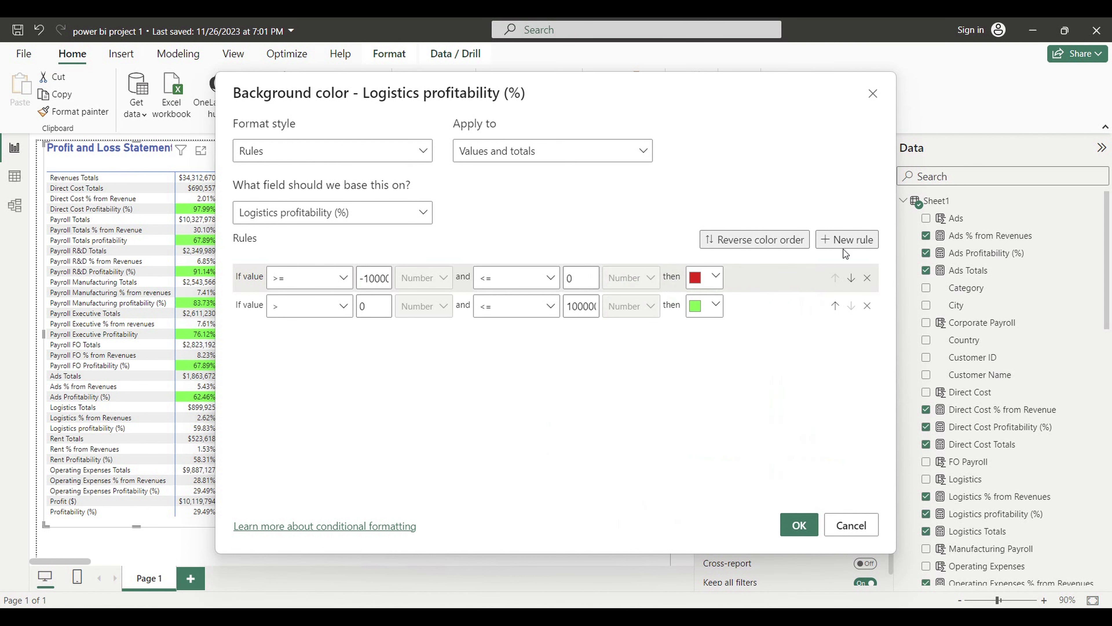
pyautogui.click(798, 524)
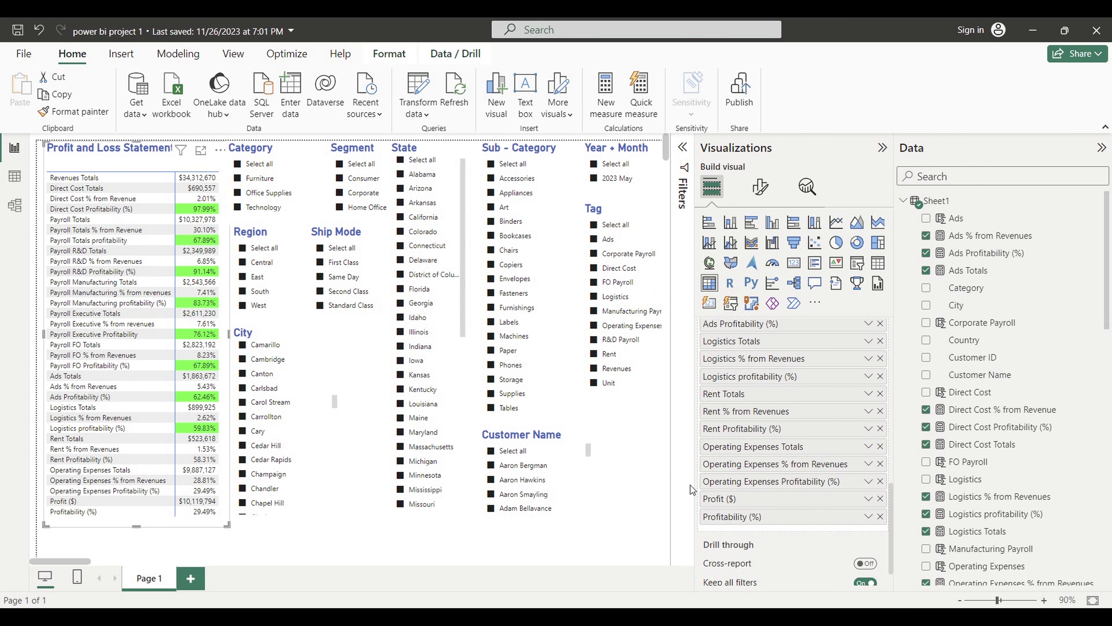
# - Start a rule-based font colour for Logistics profitability (%) covering values and totals
pyautogui.rightClick(763, 376)
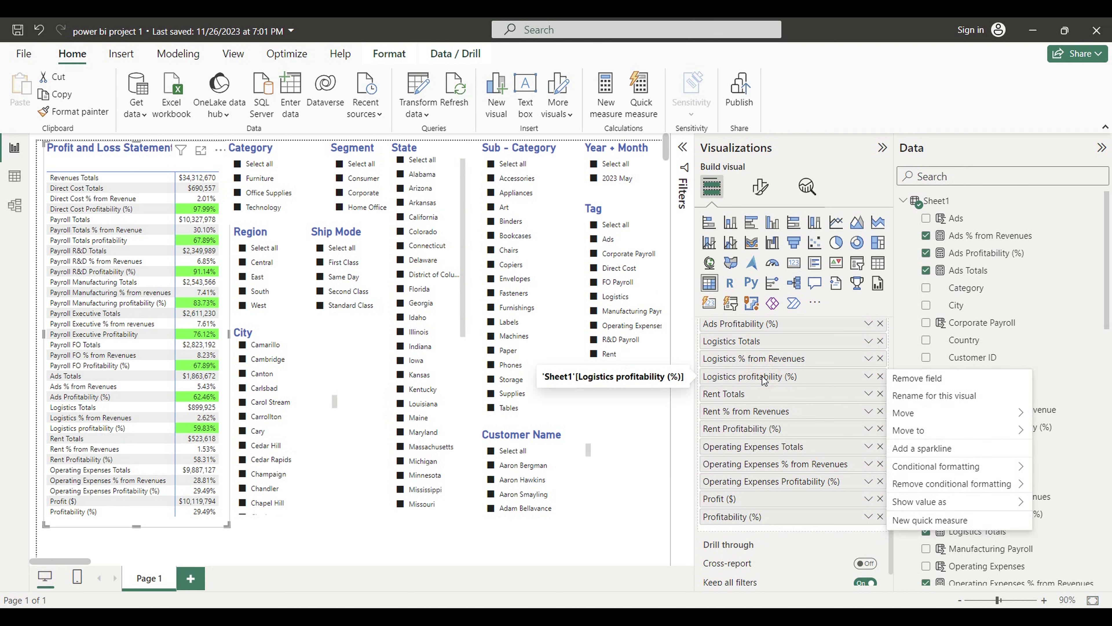
pyautogui.moveTo(907, 467)
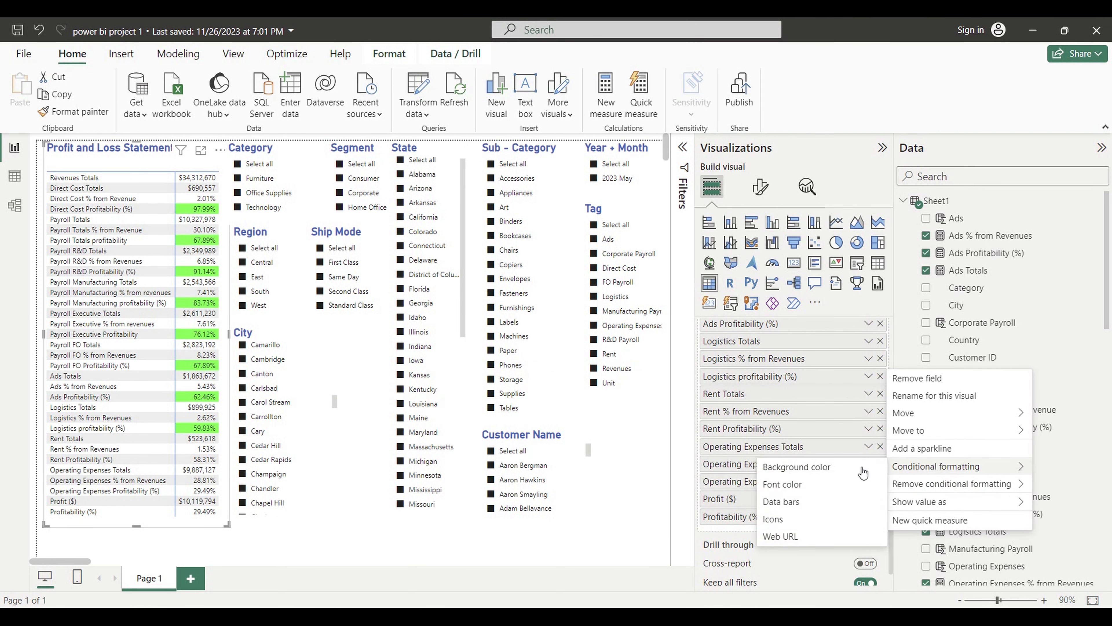
pyautogui.click(790, 480)
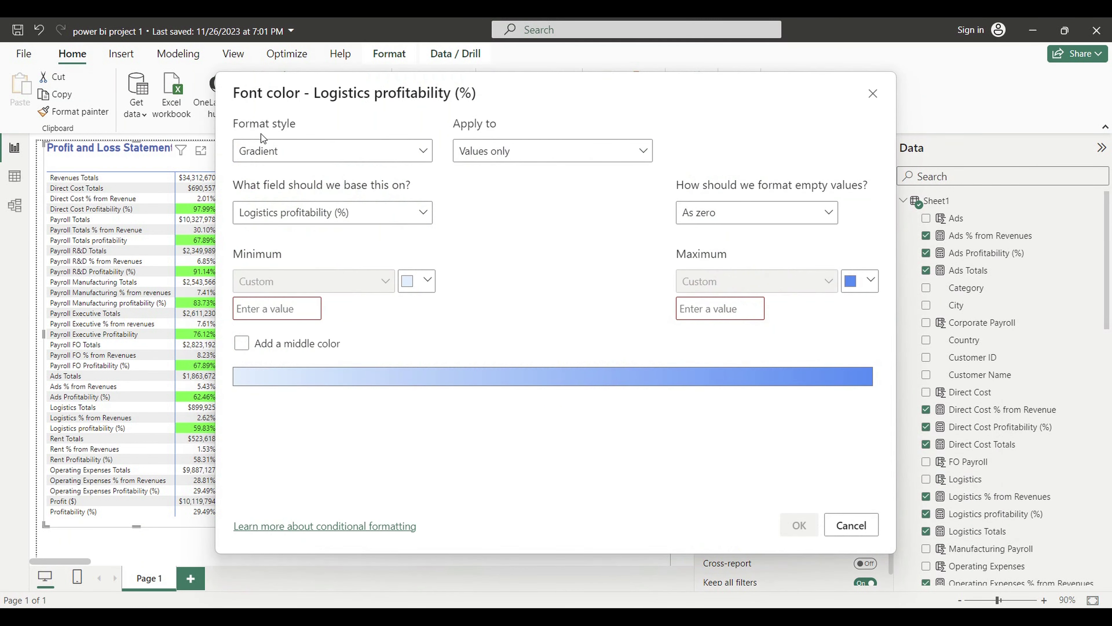
pyautogui.click(262, 150)
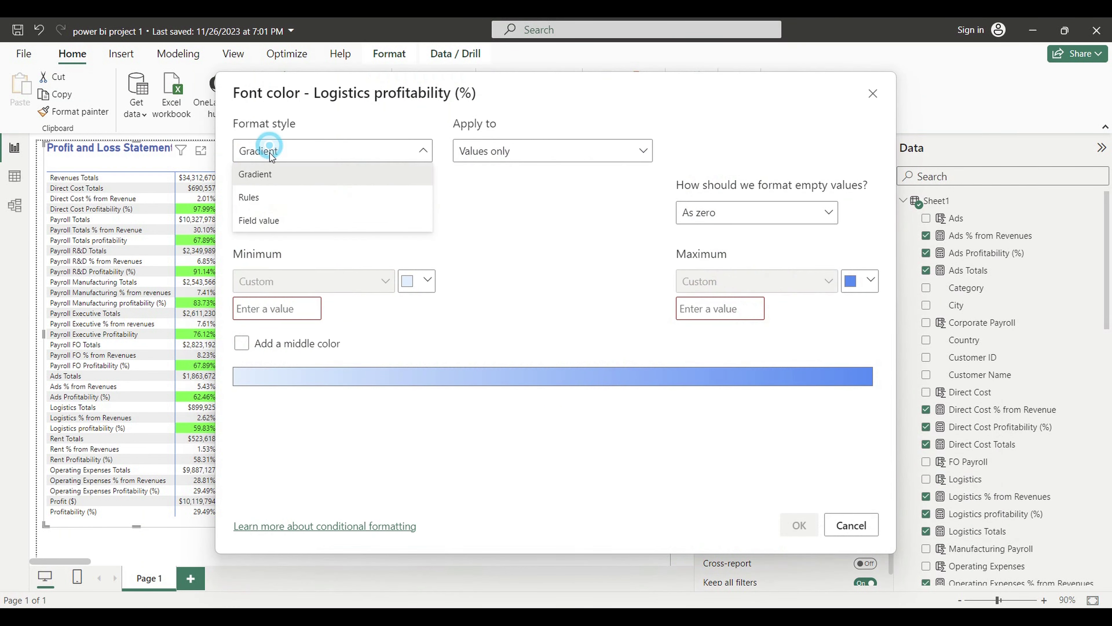
pyautogui.click(256, 196)
pyautogui.click(491, 150)
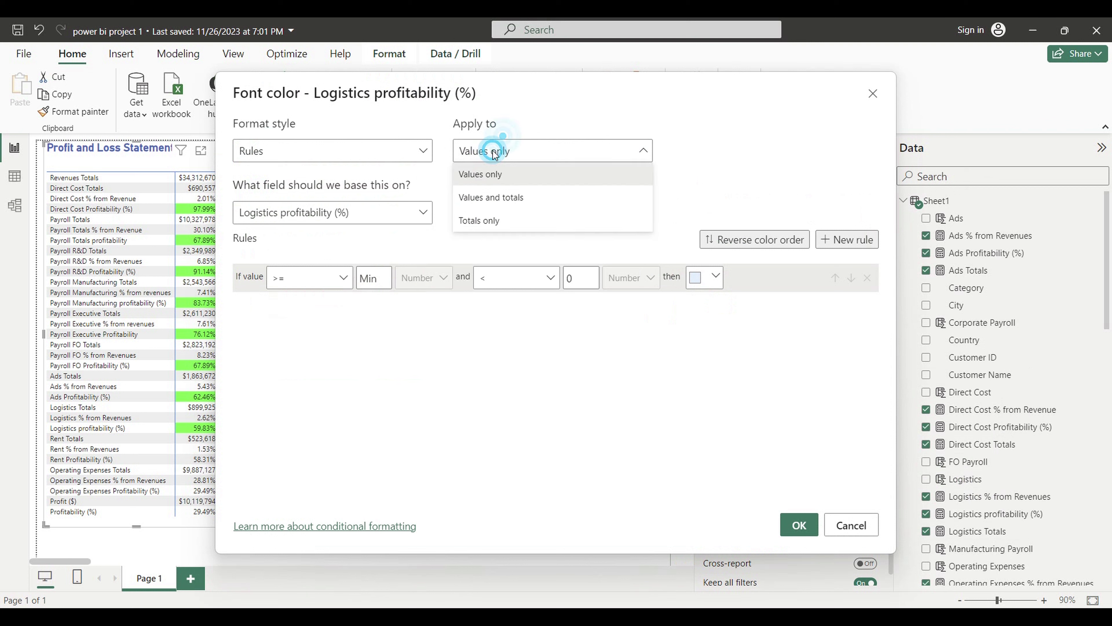
pyautogui.click(485, 195)
# - Make the rule colour values from -10000 through 0 white, and apply it
pyautogui.click(382, 283)
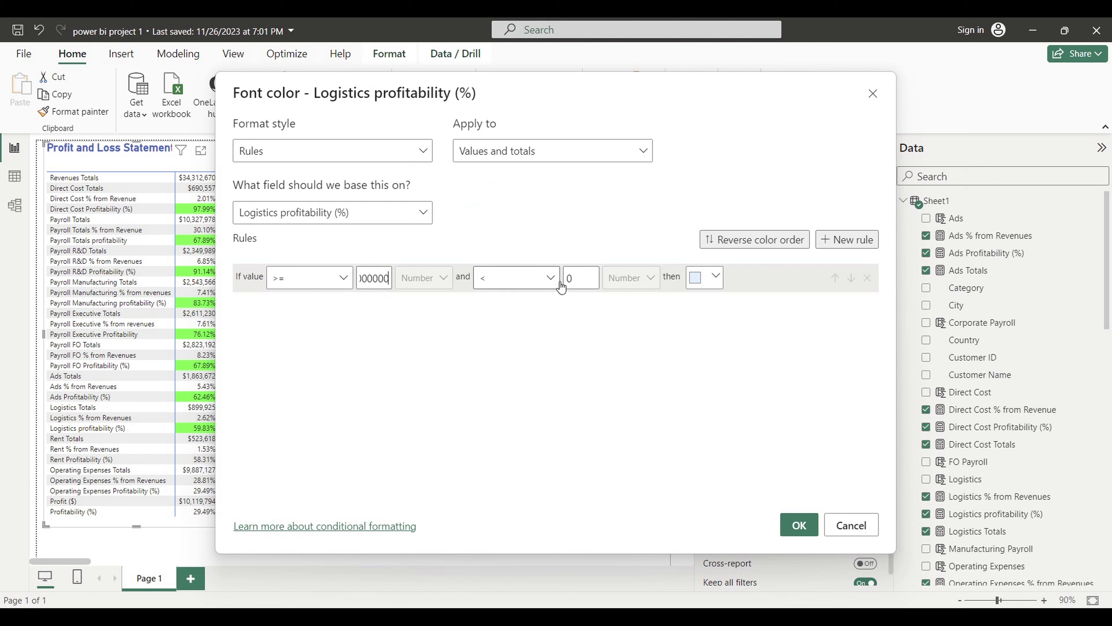
pyautogui.click(550, 277)
pyautogui.click(508, 326)
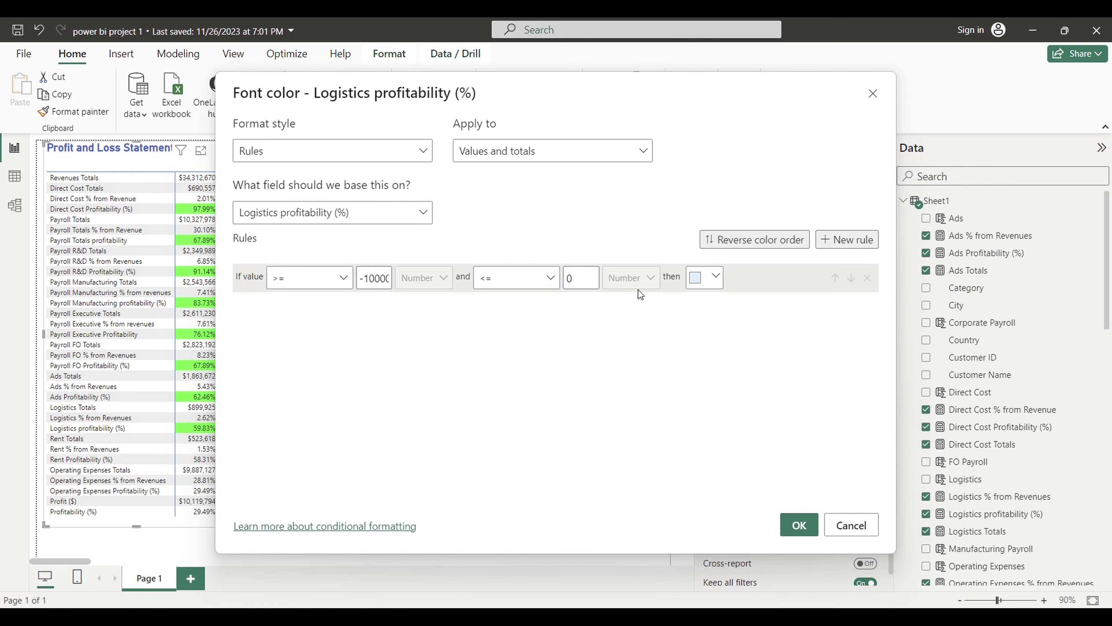
pyautogui.click(720, 279)
pyautogui.click(610, 308)
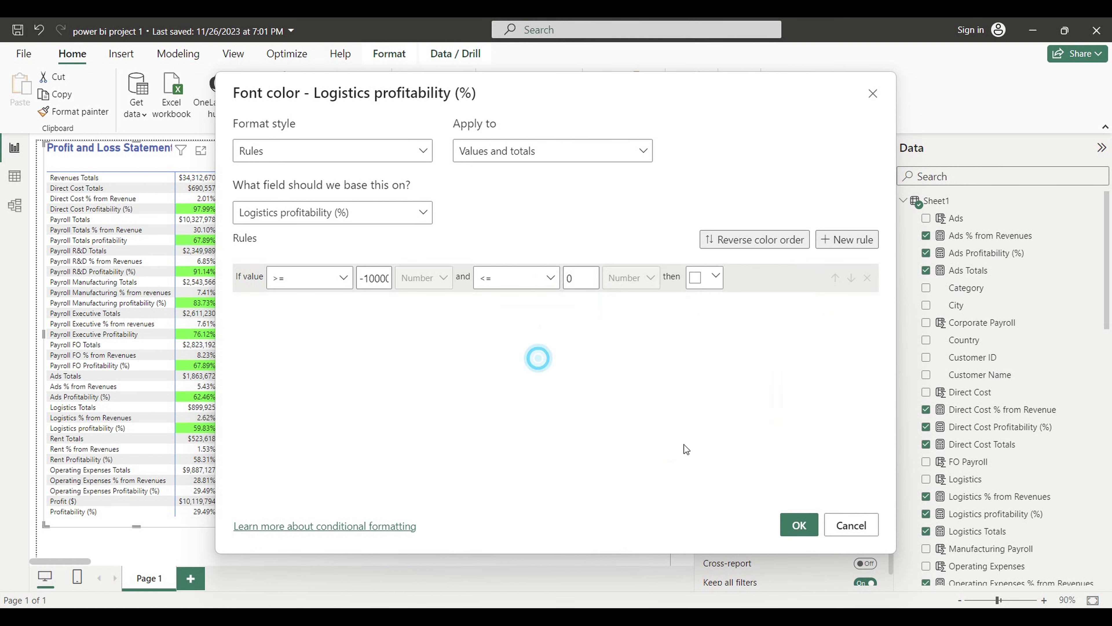
pyautogui.click(800, 525)
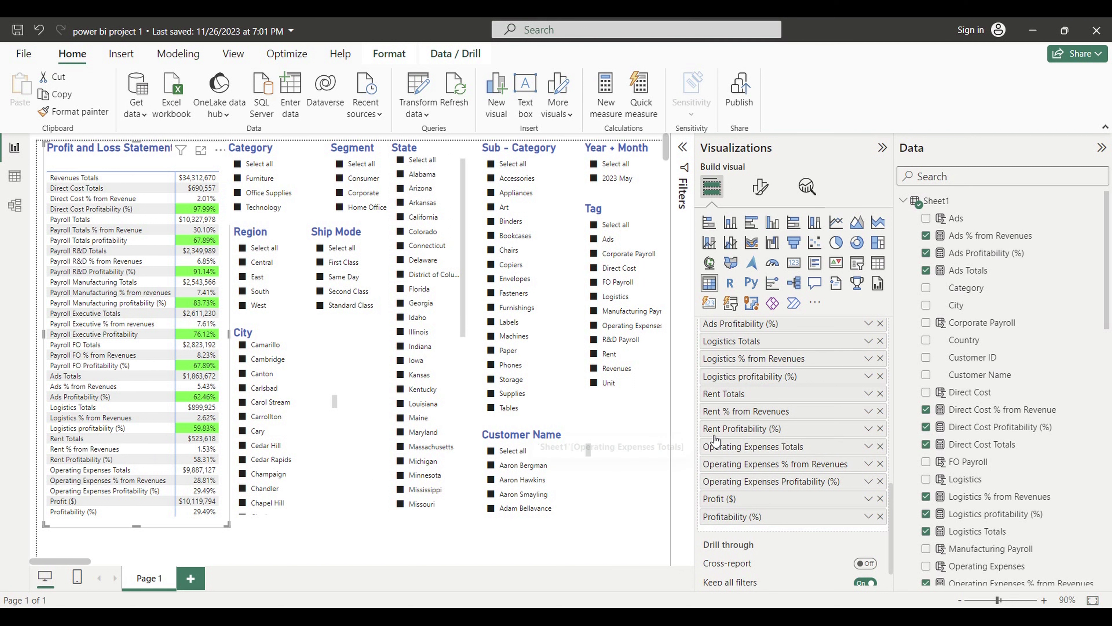
# - Start a rule-based background colour for Rent Profitability (%) on values and totals, -10000 to <= 0
pyautogui.rightClick(834, 427)
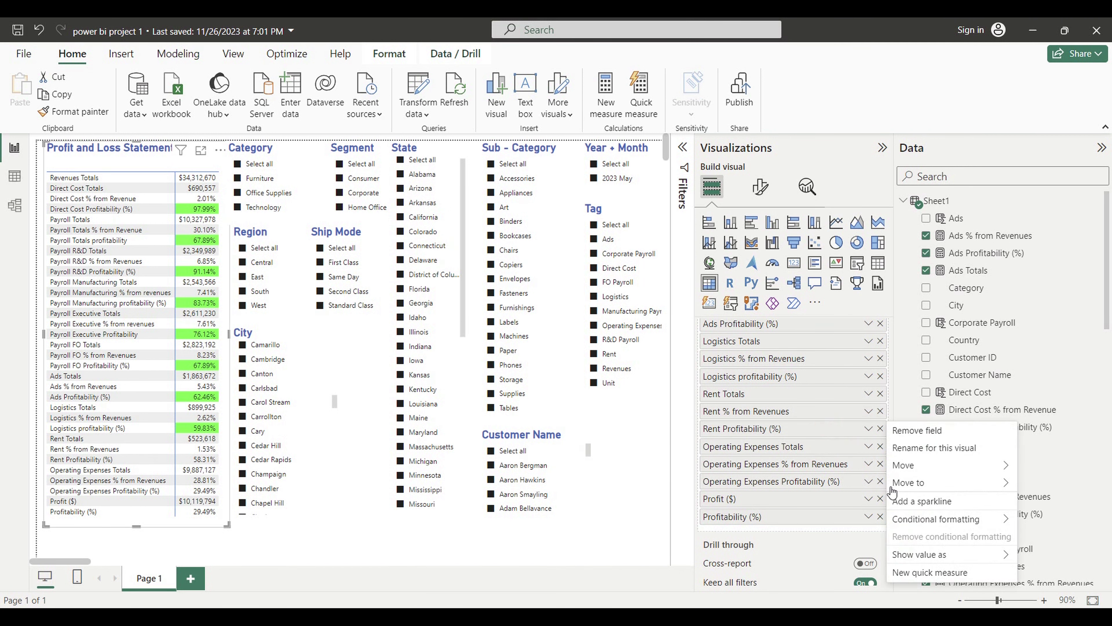
pyautogui.moveTo(936, 518)
pyautogui.click(808, 523)
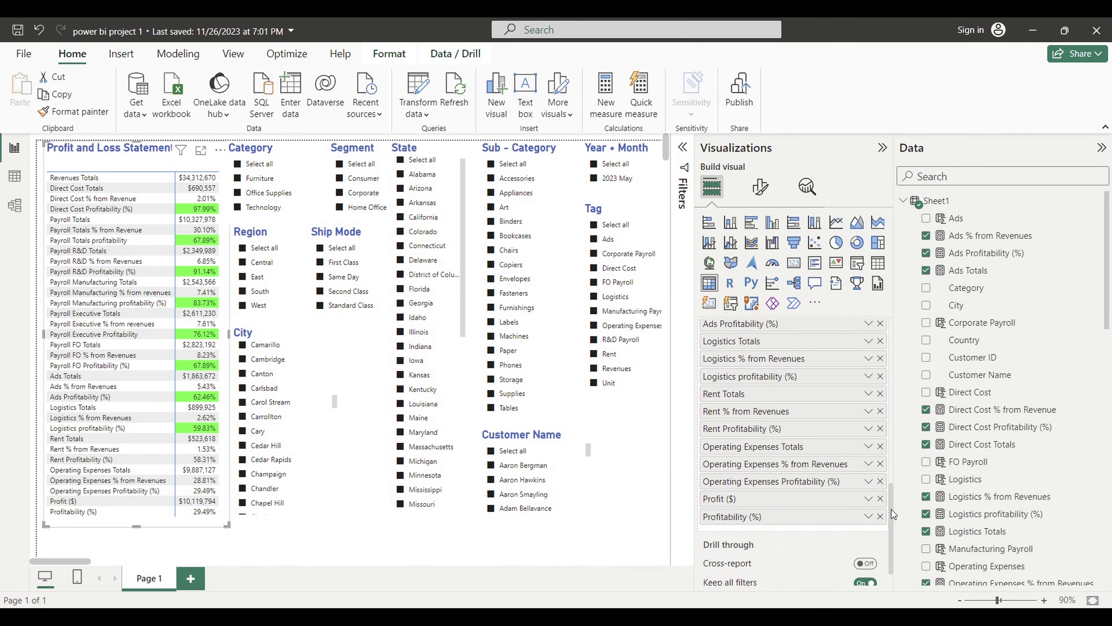
pyautogui.click(340, 158)
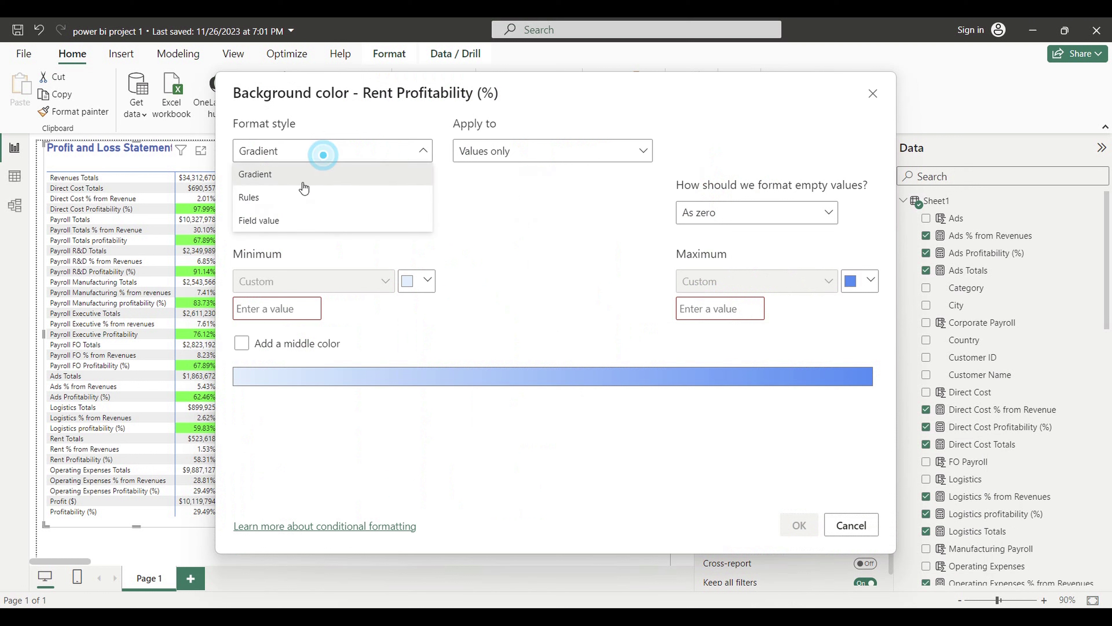
pyautogui.click(289, 197)
pyautogui.click(500, 149)
pyautogui.click(478, 197)
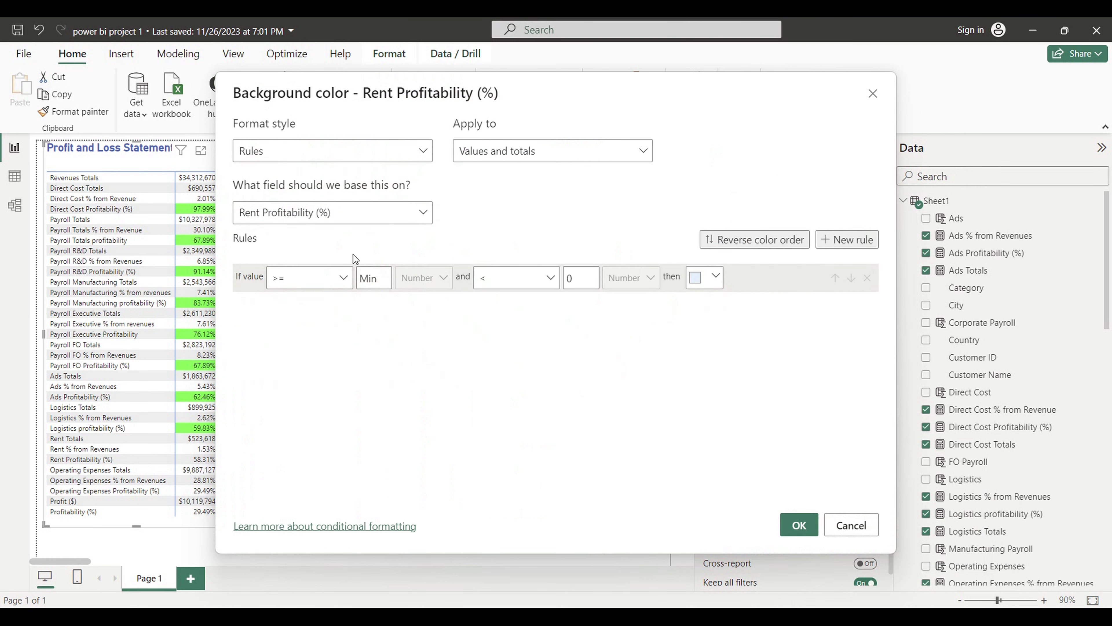
pyautogui.click(385, 281)
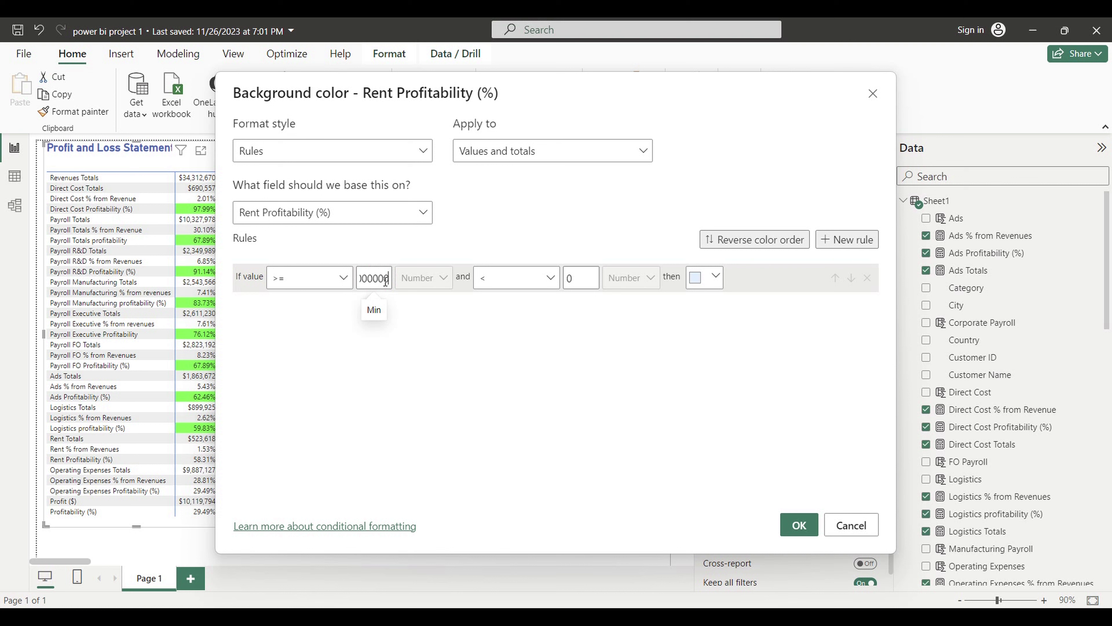
pyautogui.click(549, 278)
pyautogui.click(518, 325)
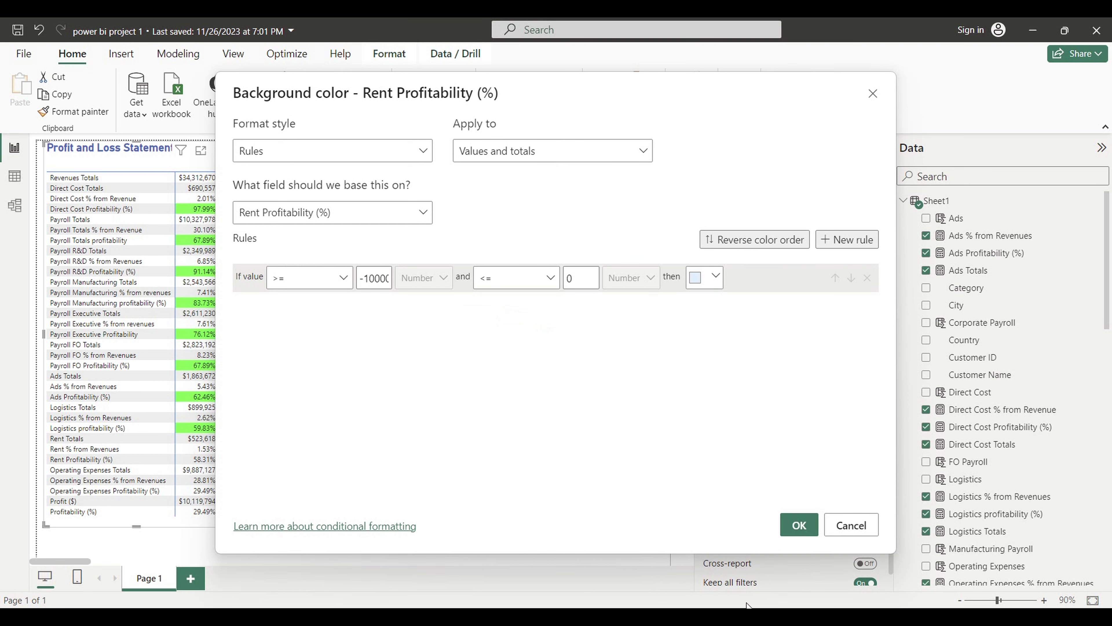
# - Select the red code #FF0000 in the Word colour notes
pyautogui.click(709, 583)
pyautogui.click(435, 289)
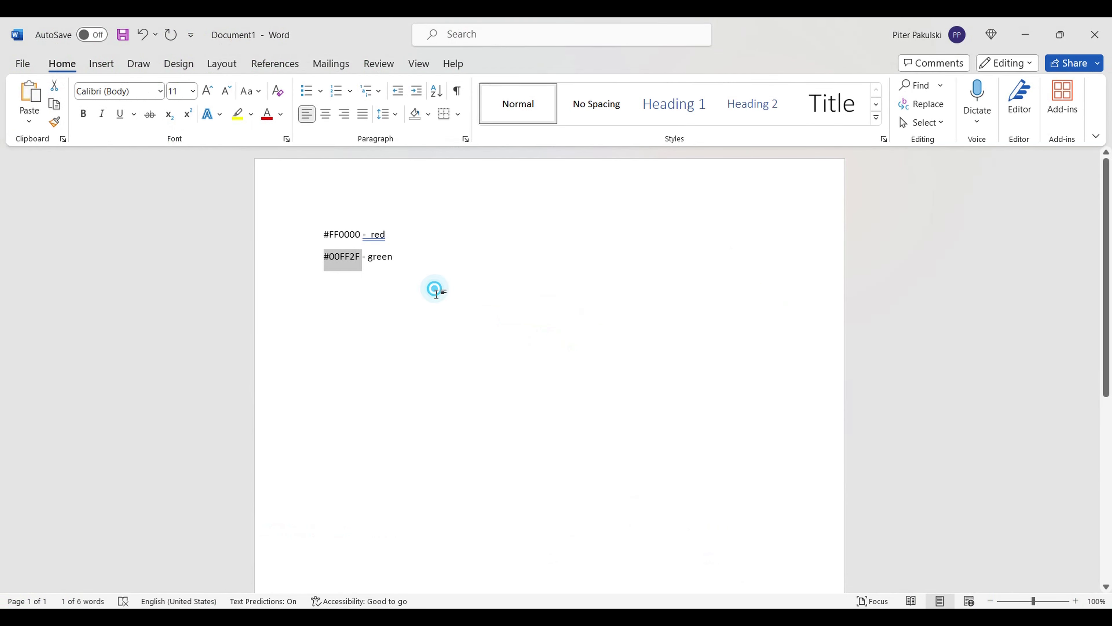
pyautogui.doubleClick(319, 232)
pyautogui.hotkey('ctrl', 'c')
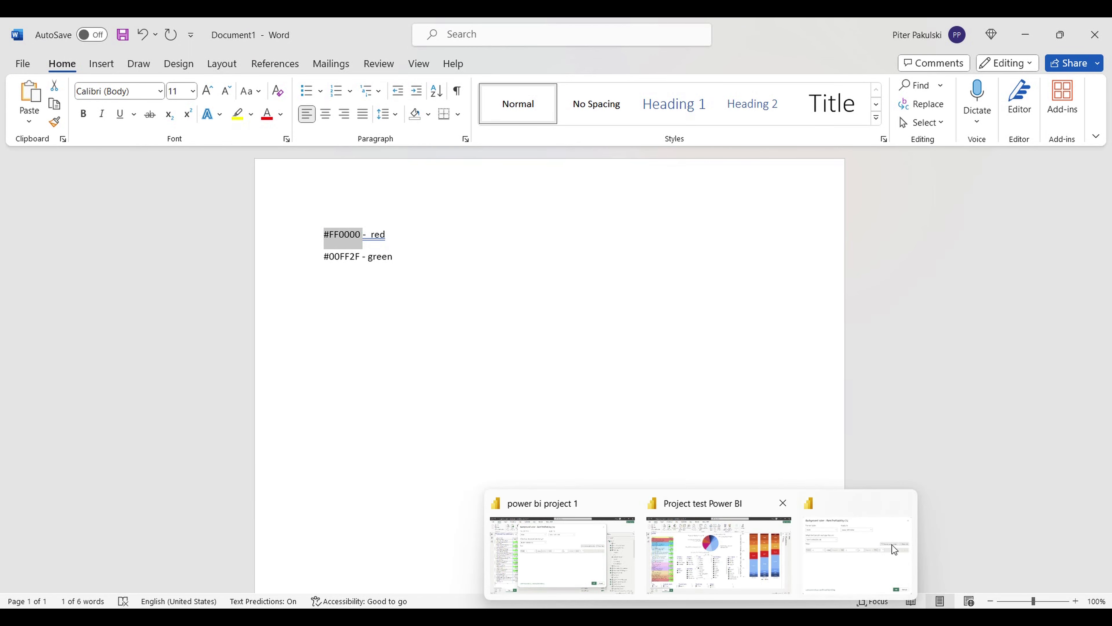
# - Set the first rule's colour to the pasted red #FF0000
pyautogui.click(895, 549)
pyautogui.click(721, 278)
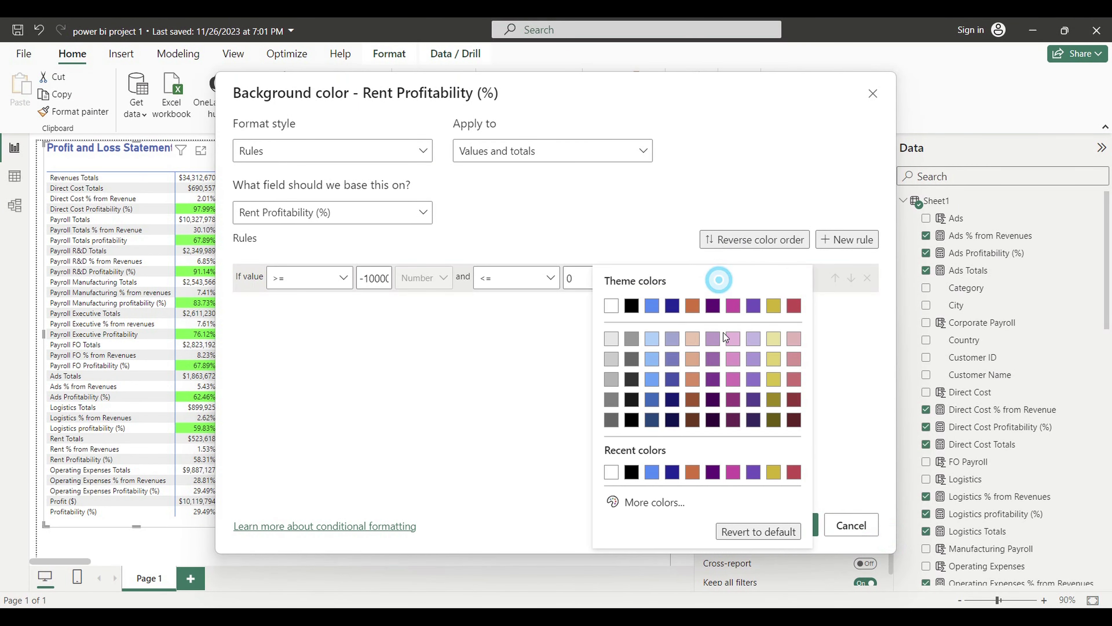
pyautogui.click(653, 504)
pyautogui.hotkey('ctrl', 'v')
pyautogui.click(870, 397)
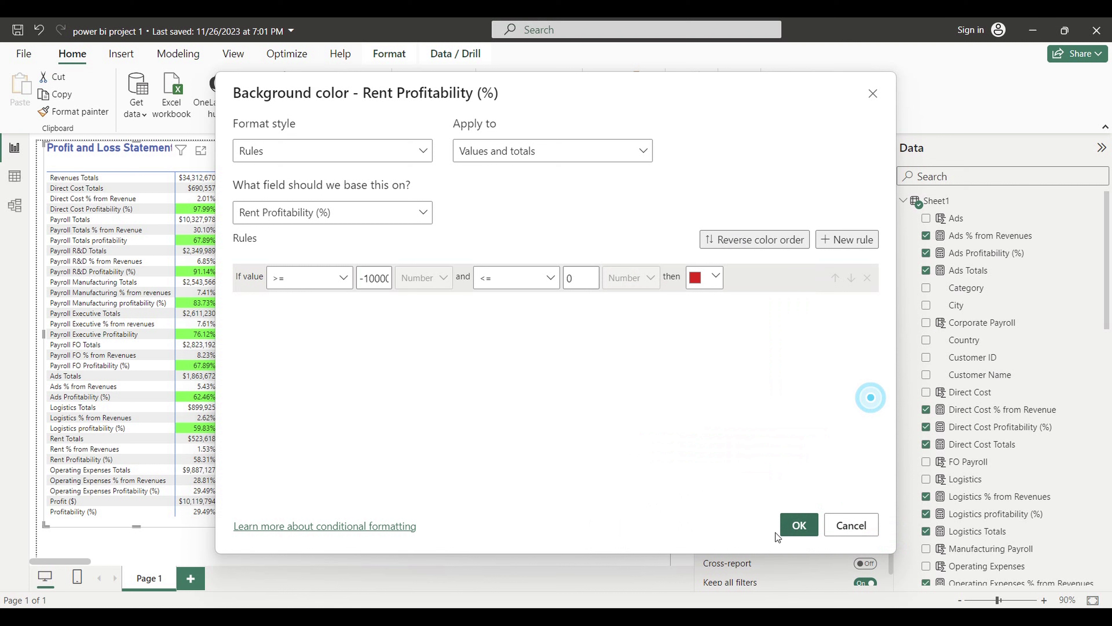
# - Add a second rule for values > 0 and <= 10
pyautogui.click(848, 242)
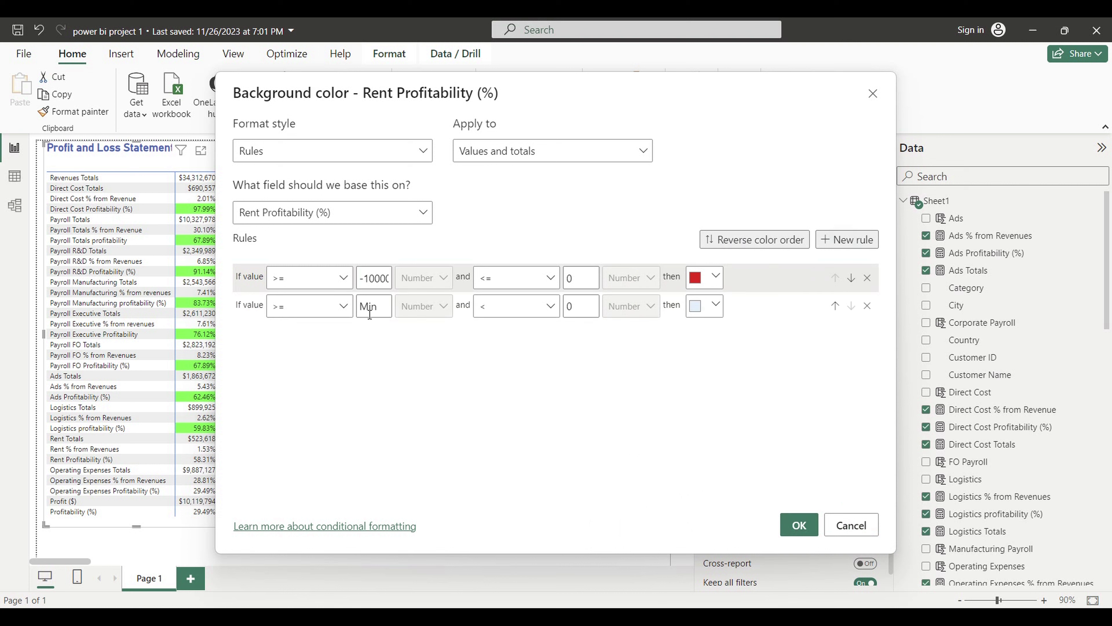
pyautogui.click(344, 305)
pyautogui.click(311, 330)
pyautogui.write('0')
pyautogui.click(552, 311)
pyautogui.click(494, 351)
pyautogui.doubleClick(571, 306)
pyautogui.write('10')
# - Copy the green code #00FF2F from the Word notes and return to the rule dialog
pyautogui.click(727, 570)
pyautogui.click(578, 352)
pyautogui.moveTo(324, 263); pyautogui.dragTo(362, 262)
pyautogui.hotkey('ctrl', 'c')
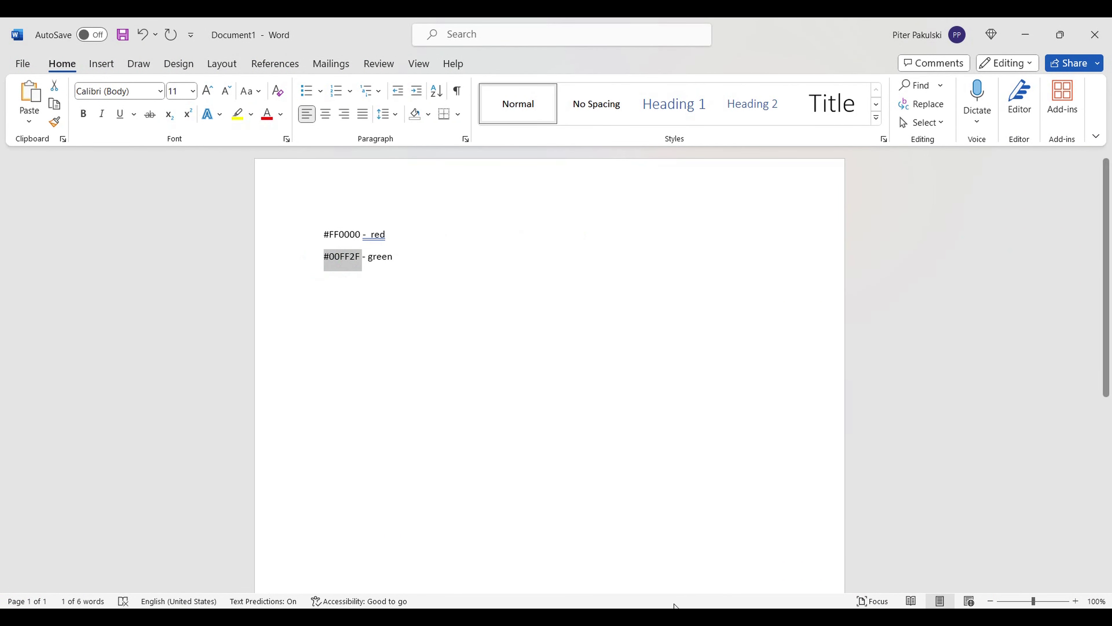
pyautogui.click(701, 613)
pyautogui.click(854, 554)
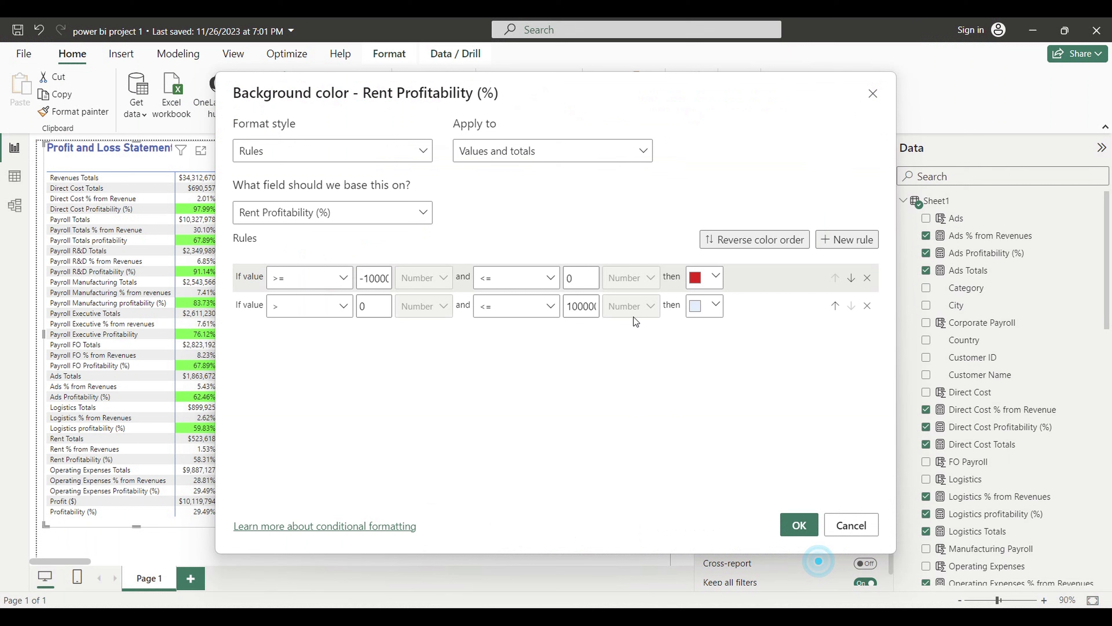
# - Give the second rule the custom colour #00FF2F and apply the red and green rules
pyautogui.click(716, 306)
pyautogui.click(650, 504)
pyautogui.hotkey('ctrl', 'v')
pyautogui.click(479, 444)
pyautogui.click(799, 525)
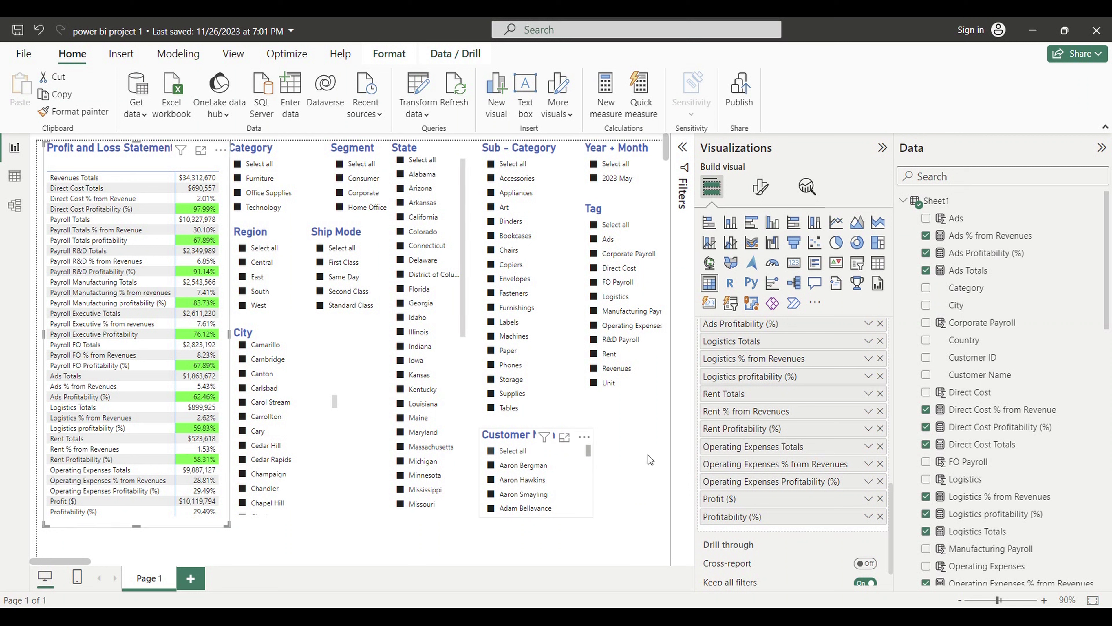
# - Start a rule-based font colour for Rent Profitability (%) covering values and totals
pyautogui.rightClick(745, 431)
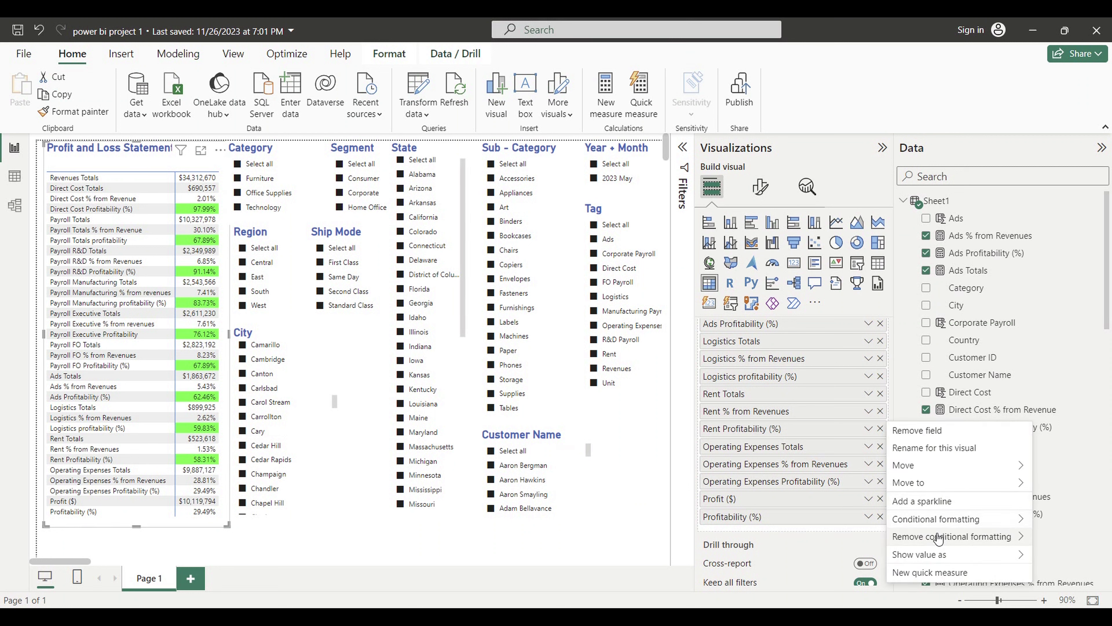
pyautogui.moveTo(937, 521)
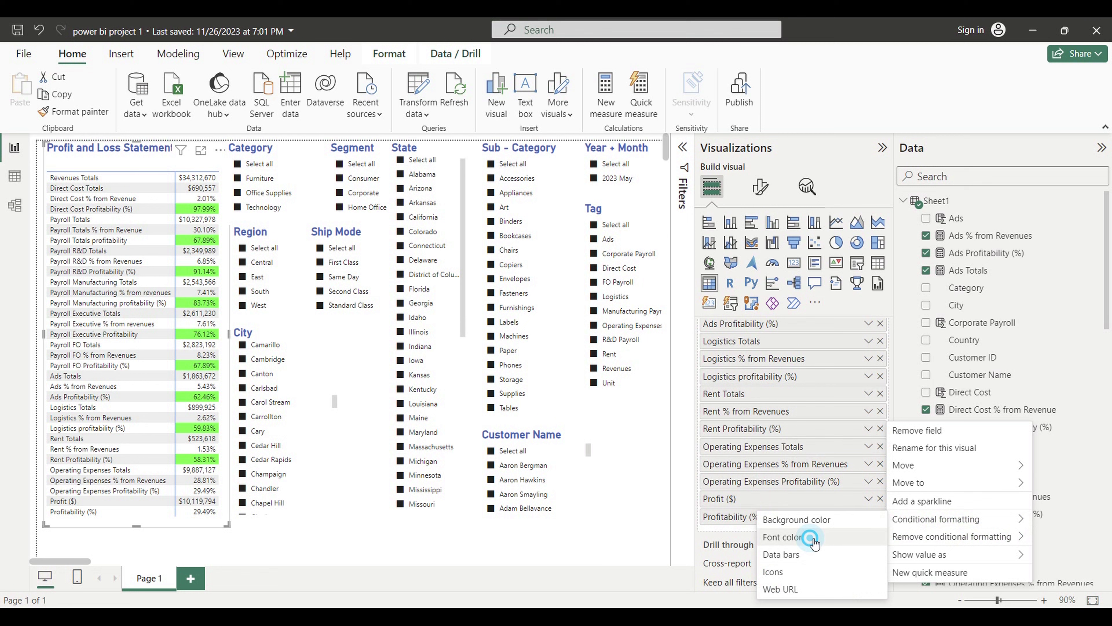
pyautogui.click(791, 536)
pyautogui.click(276, 151)
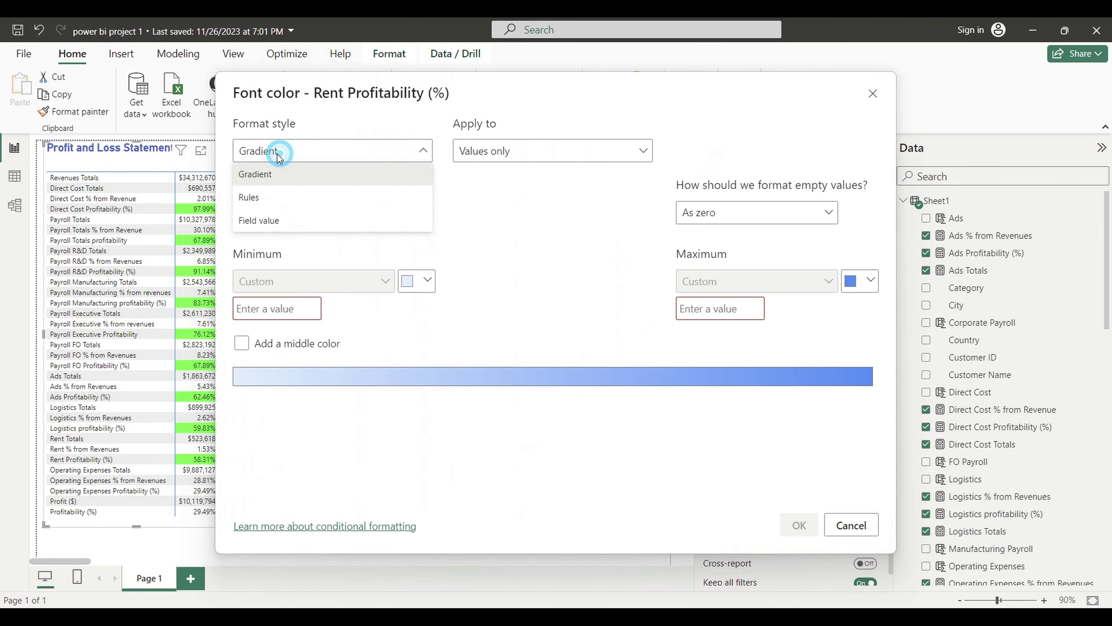
pyautogui.click(263, 196)
pyautogui.click(486, 141)
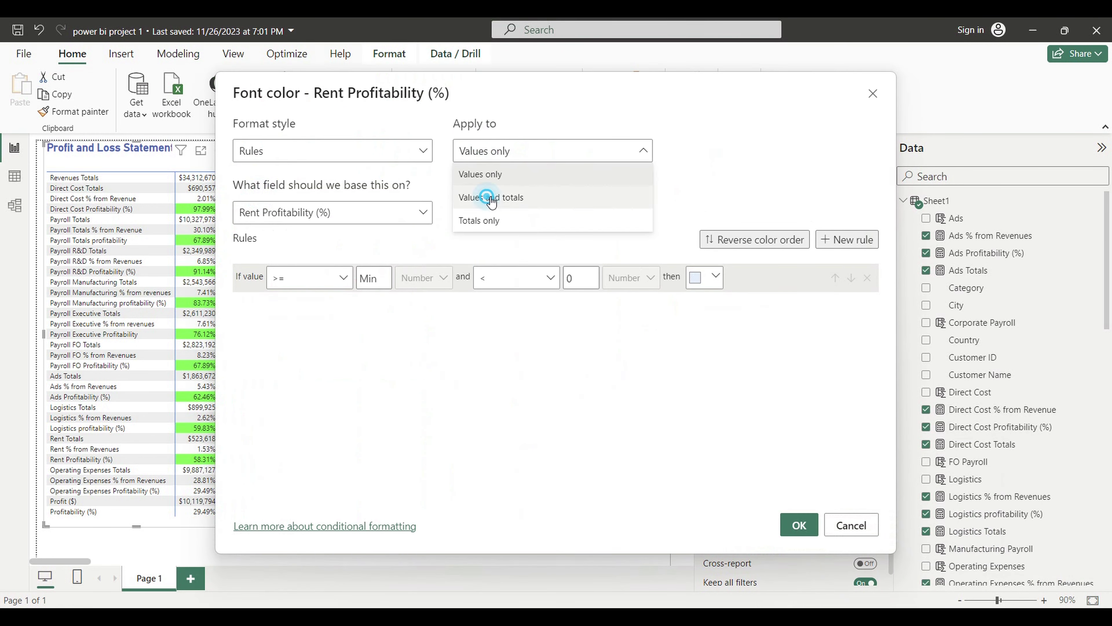
pyautogui.click(490, 197)
# - Make the rule colour values from -10000 through 0 white, and apply it
pyautogui.click(380, 283)
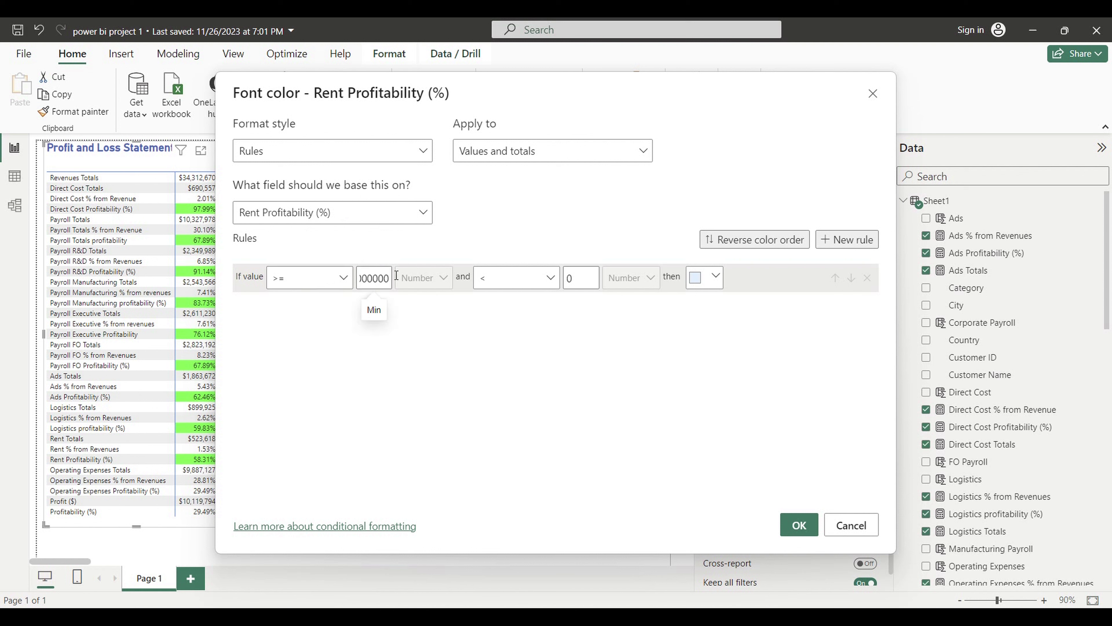
pyautogui.click(514, 277)
pyautogui.click(498, 329)
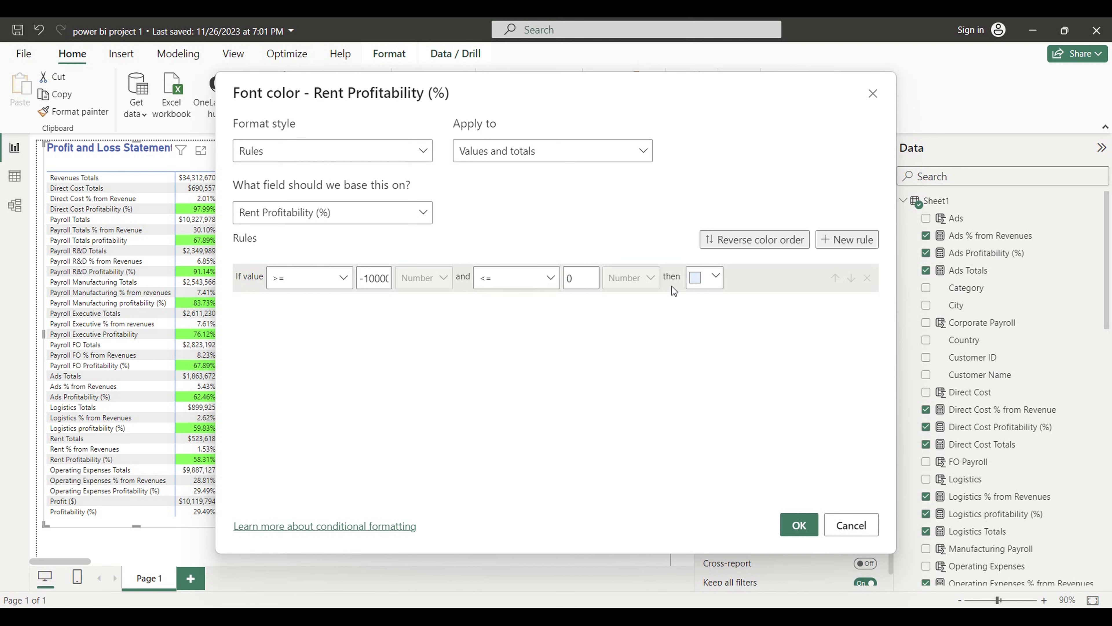
pyautogui.click(716, 277)
pyautogui.click(611, 305)
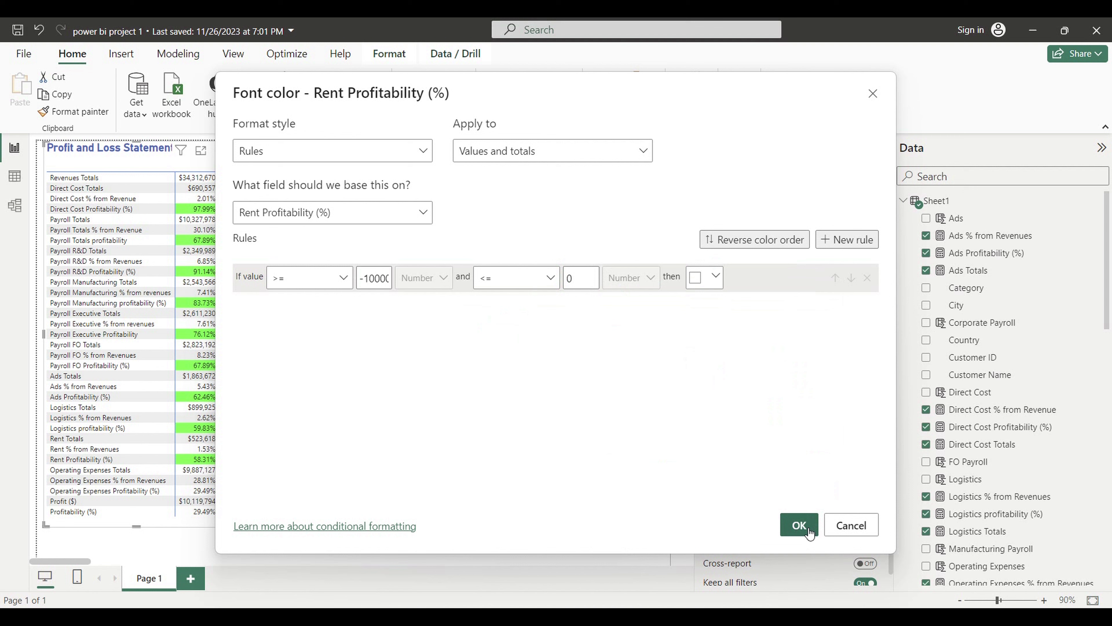
pyautogui.click(800, 525)
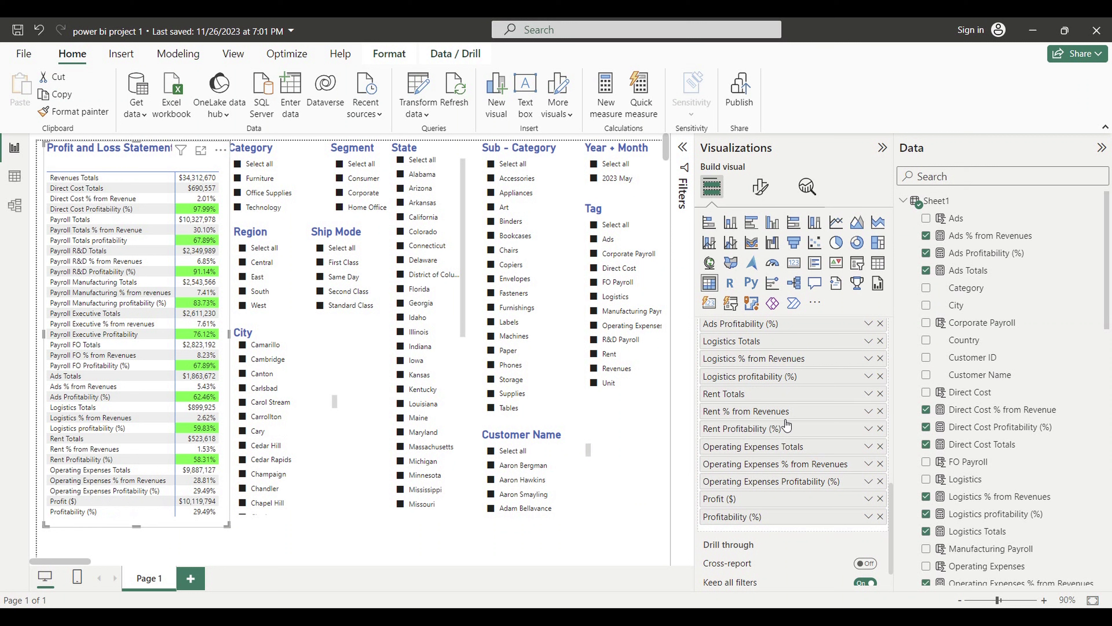
# - Start rule-based background colouring for Operating Expenses Profitability (%) on values and totals, first rule up to <= 0
pyautogui.rightClick(748, 482)
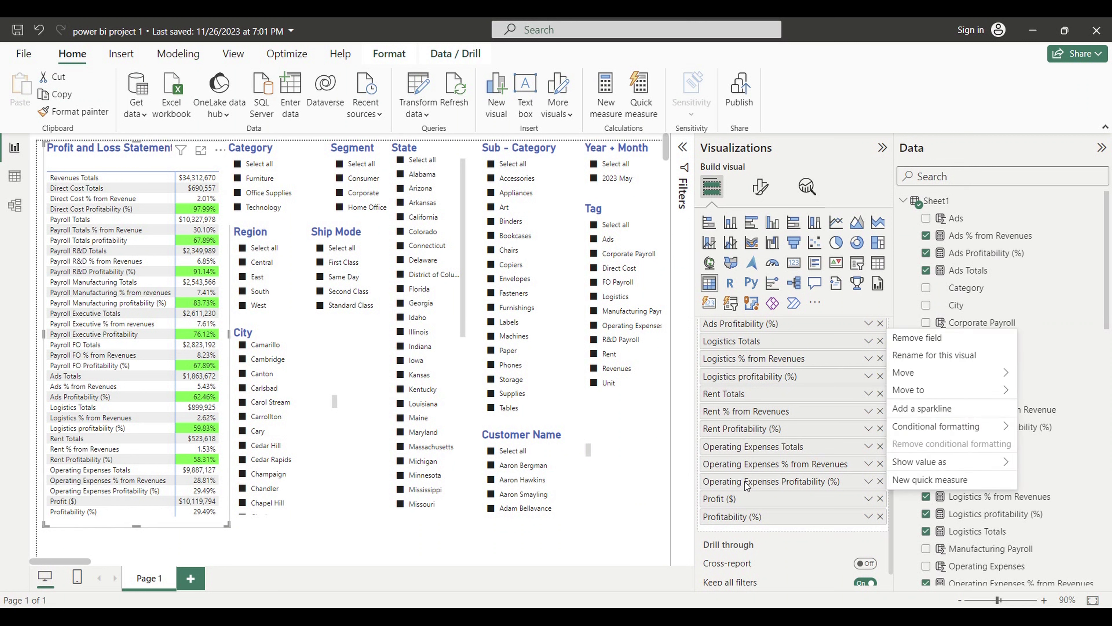
pyautogui.moveTo(919, 426)
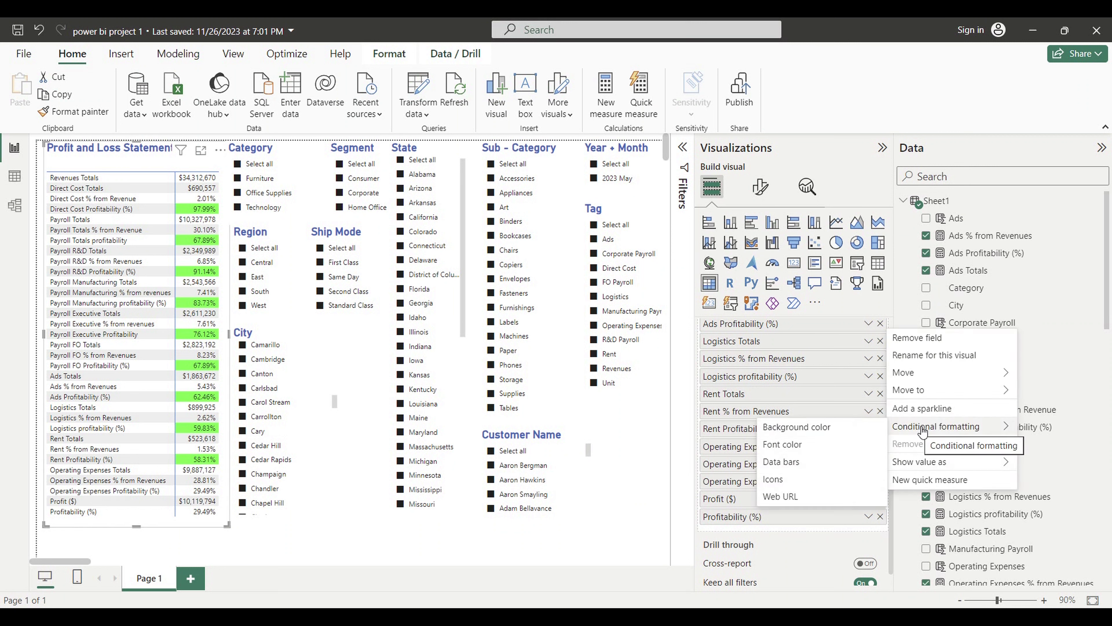
pyautogui.click(798, 427)
pyautogui.click(294, 150)
pyautogui.click(273, 202)
pyautogui.click(532, 151)
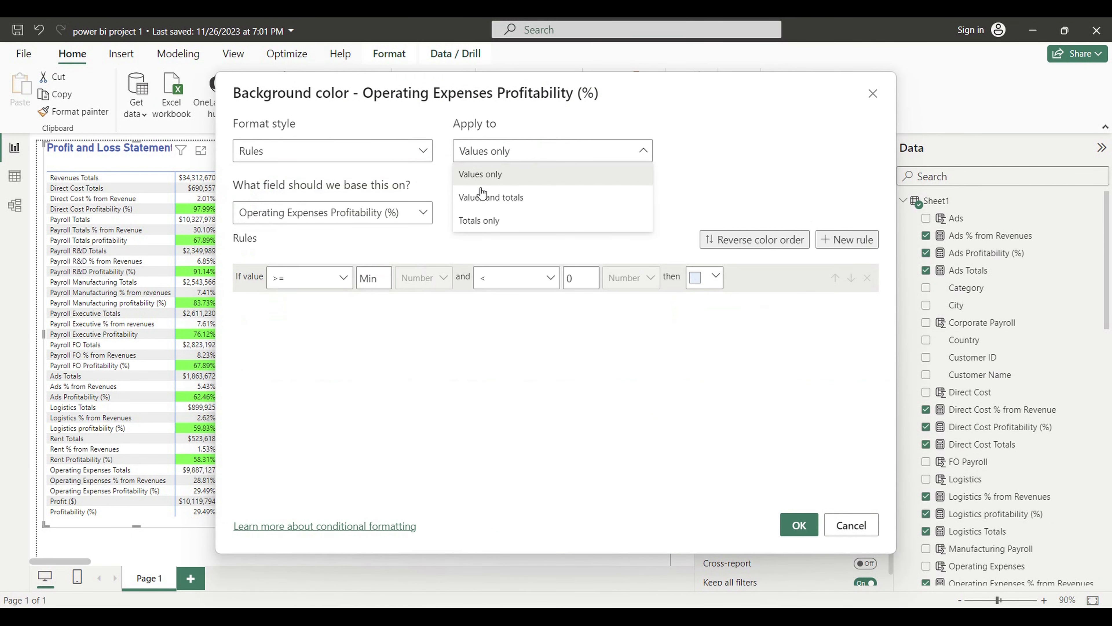
pyautogui.click(473, 199)
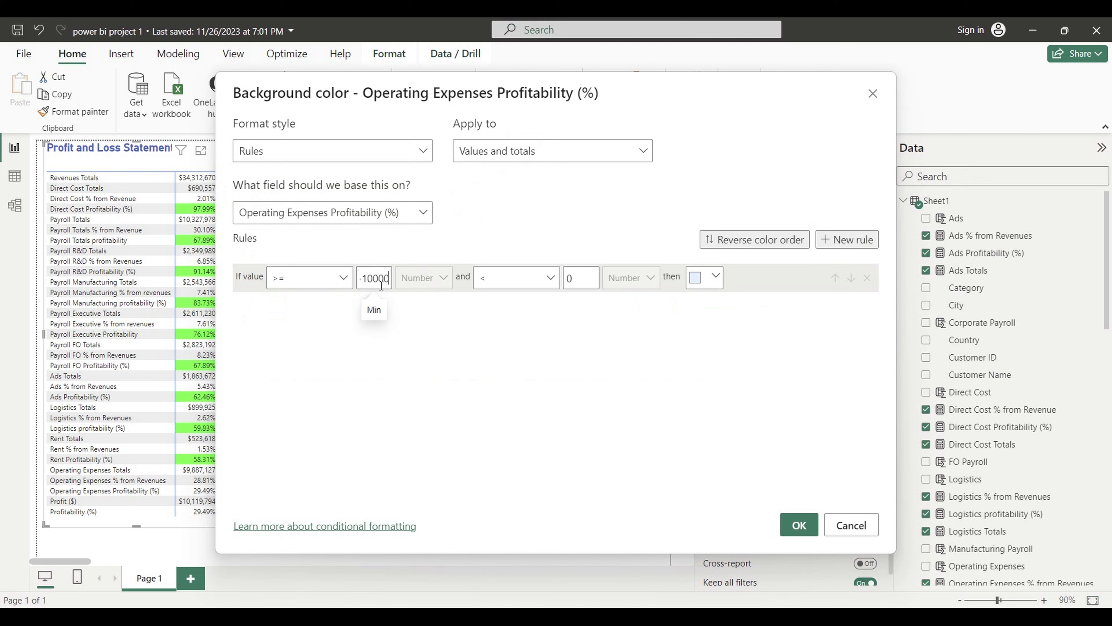
pyautogui.click(550, 277)
pyautogui.click(485, 326)
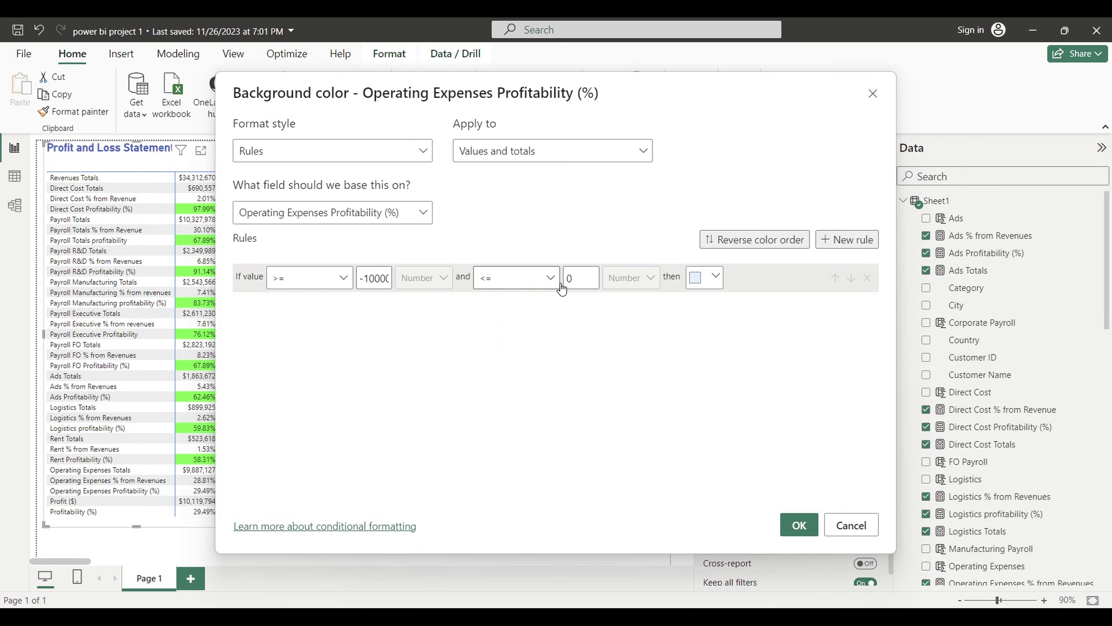
# - Copy #FF0000 from the Word notes and set it as the first rule's colour
pyautogui.click(714, 552)
pyautogui.click(509, 396)
pyautogui.moveTo(323, 233); pyautogui.dragTo(350, 235)
pyautogui.hotkey('ctrl', 'c')
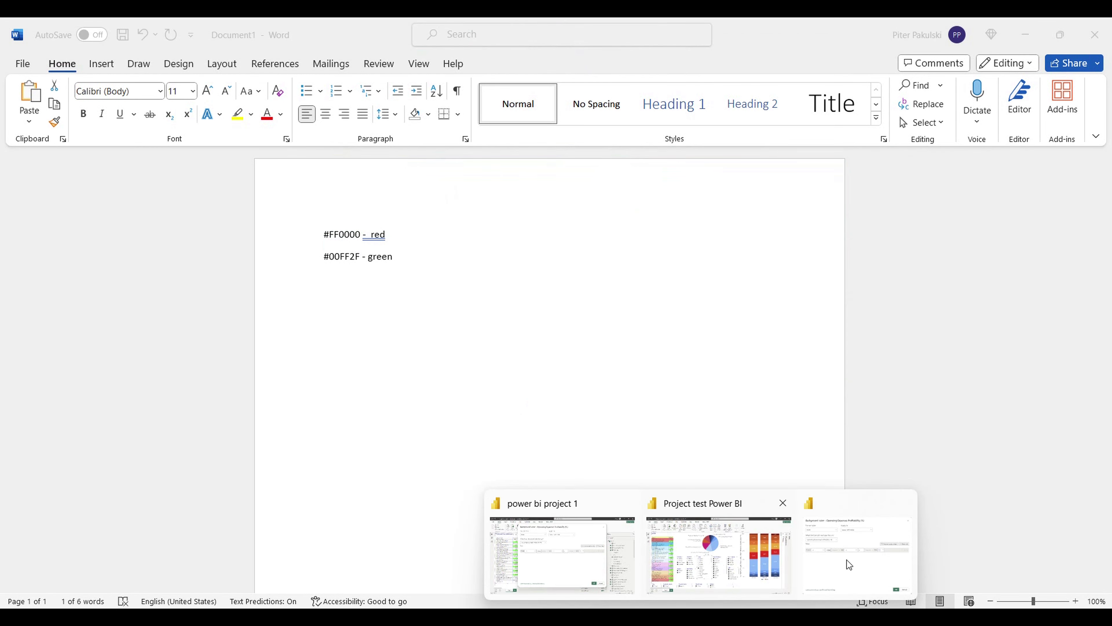
pyautogui.click(851, 563)
pyautogui.click(716, 277)
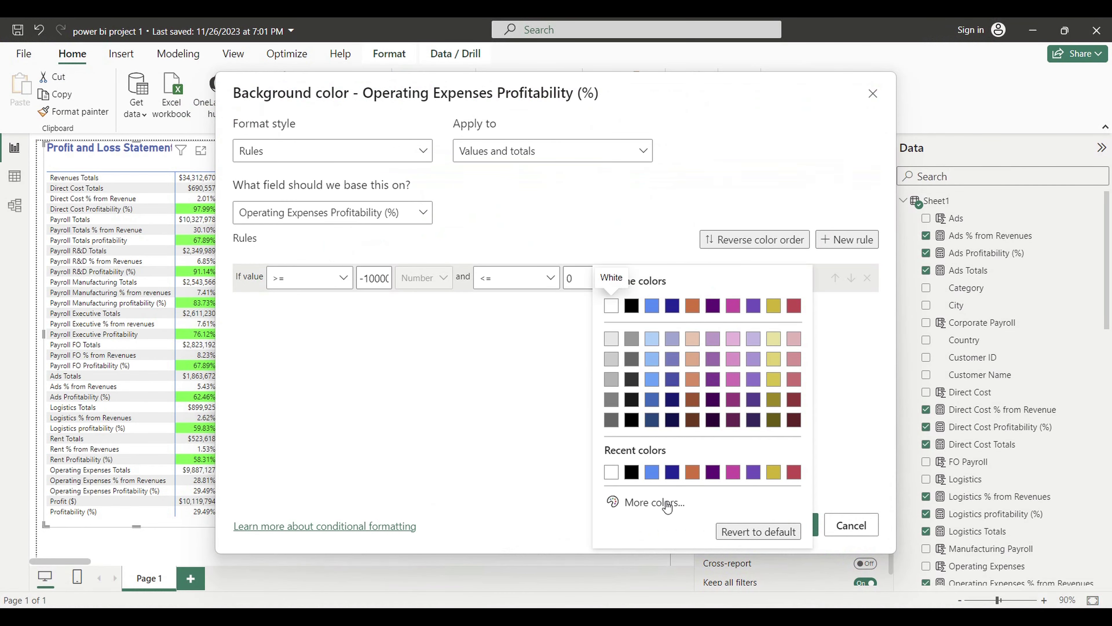
pyautogui.click(653, 503)
pyautogui.hotkey('ctrl', 'v')
pyautogui.press('Return')
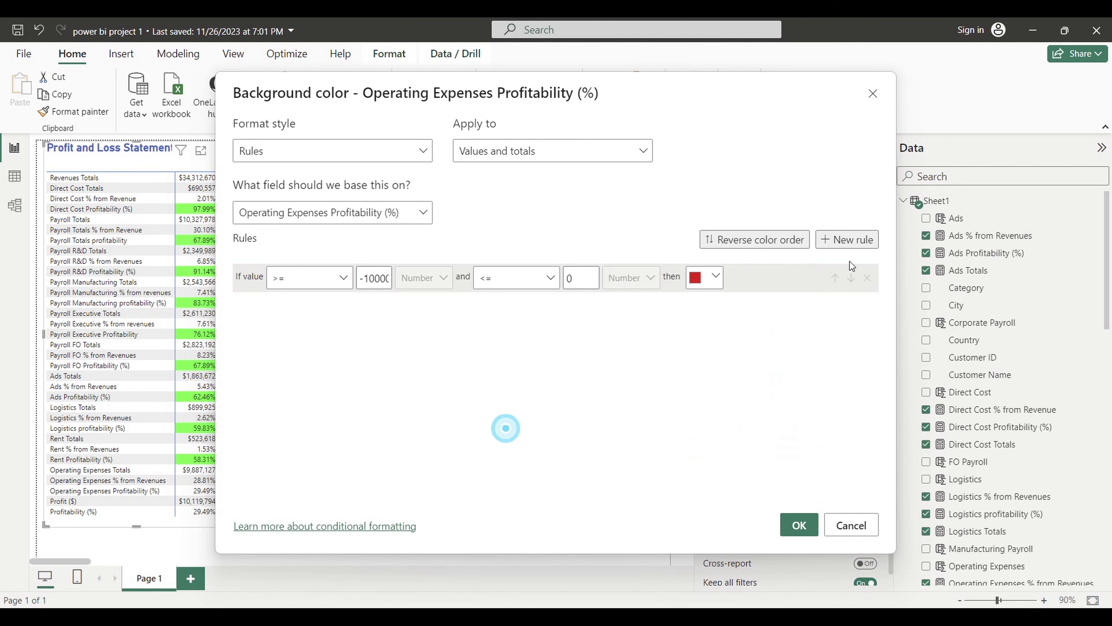
# - Add a second rule for values > 0 and <= 1000000
pyautogui.click(848, 242)
pyautogui.click(341, 306)
pyautogui.click(305, 323)
pyautogui.click(379, 315)
pyautogui.write('0')
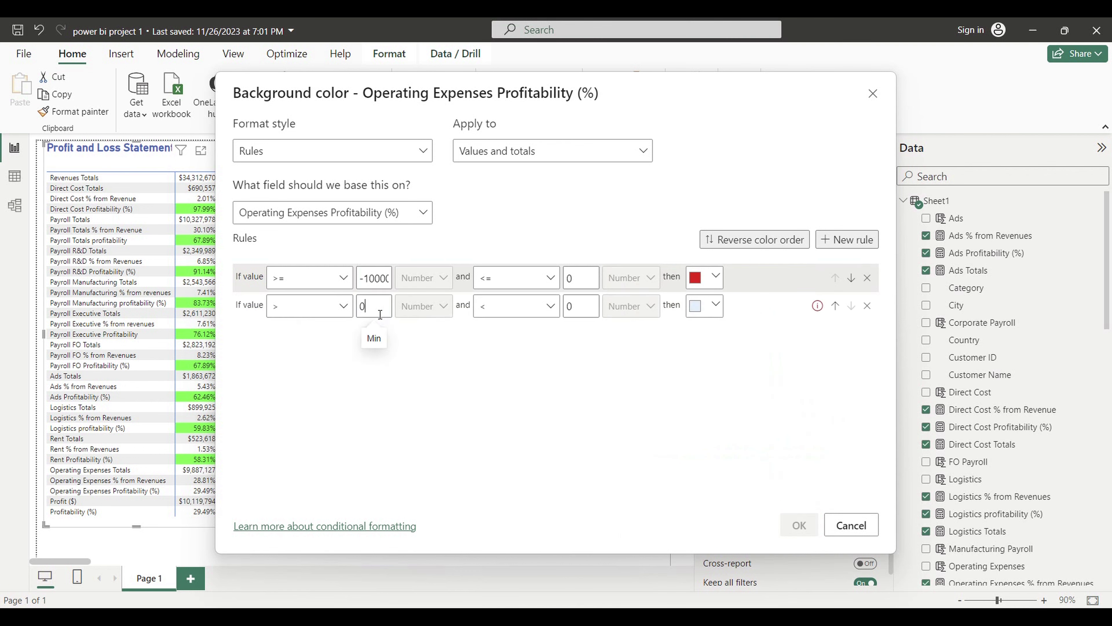
pyautogui.click(550, 306)
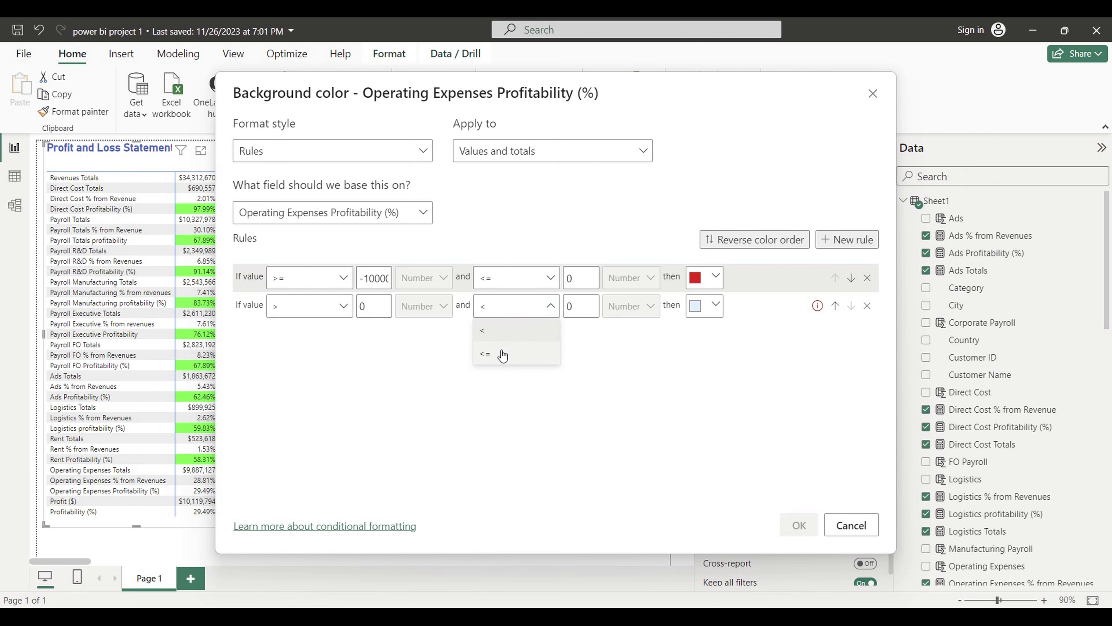
pyautogui.click(504, 350)
pyautogui.press('Tab')
pyautogui.write('1000000')
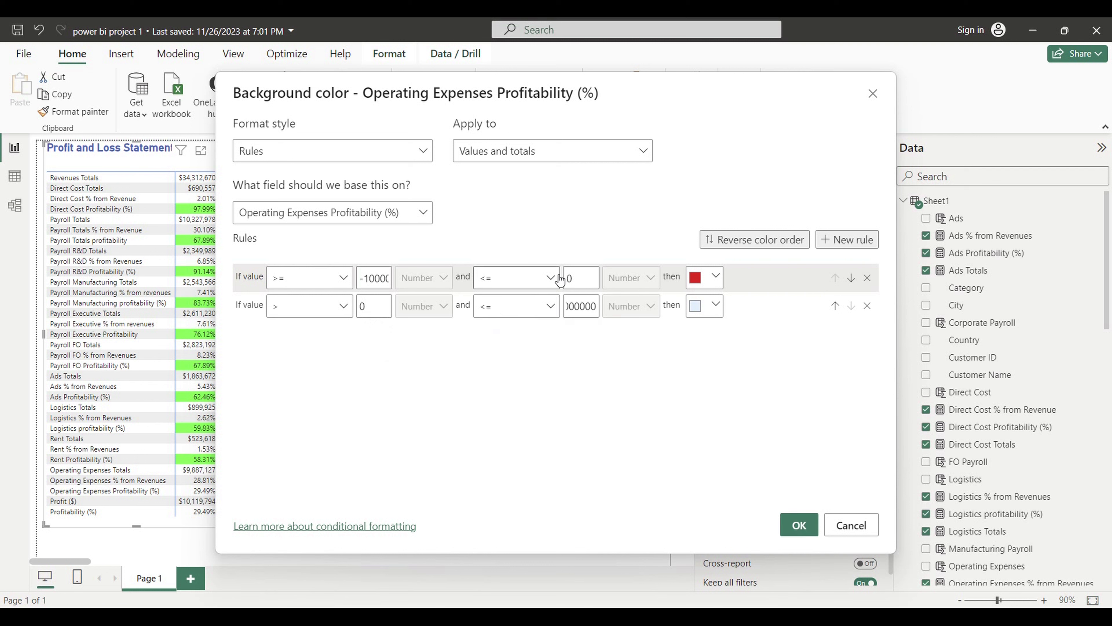
# - Copy #00FF2F from Word, give the second rule that green, and confirm the rules
pyautogui.moveTo(732, 618)
pyautogui.click(759, 565)
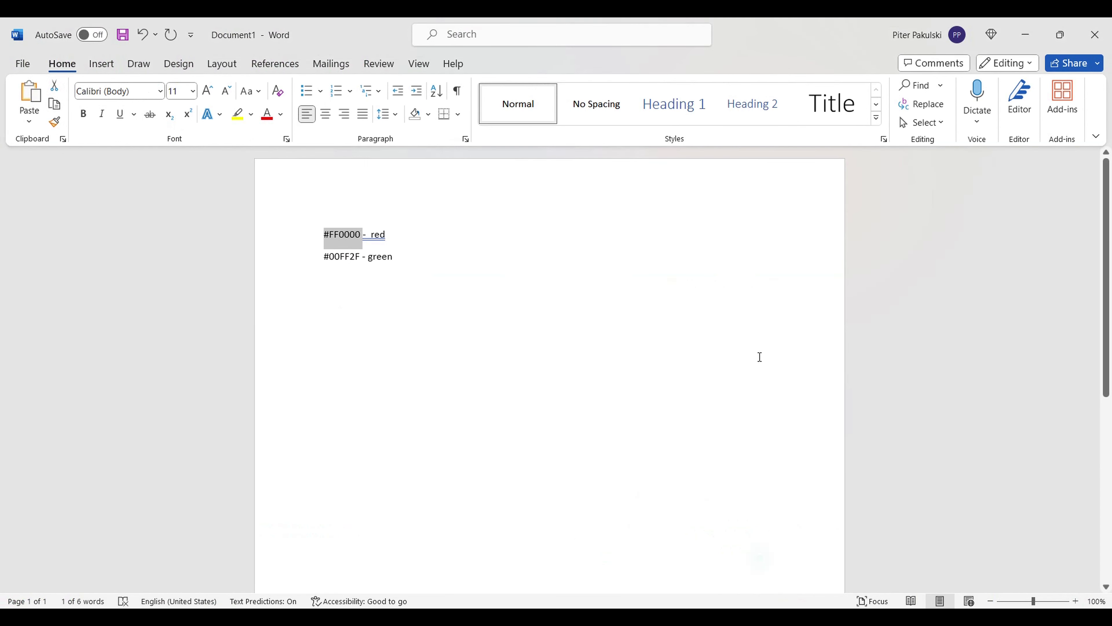
pyautogui.moveTo(324, 257); pyautogui.dragTo(362, 258)
pyautogui.hotkey('ctrl', 'c')
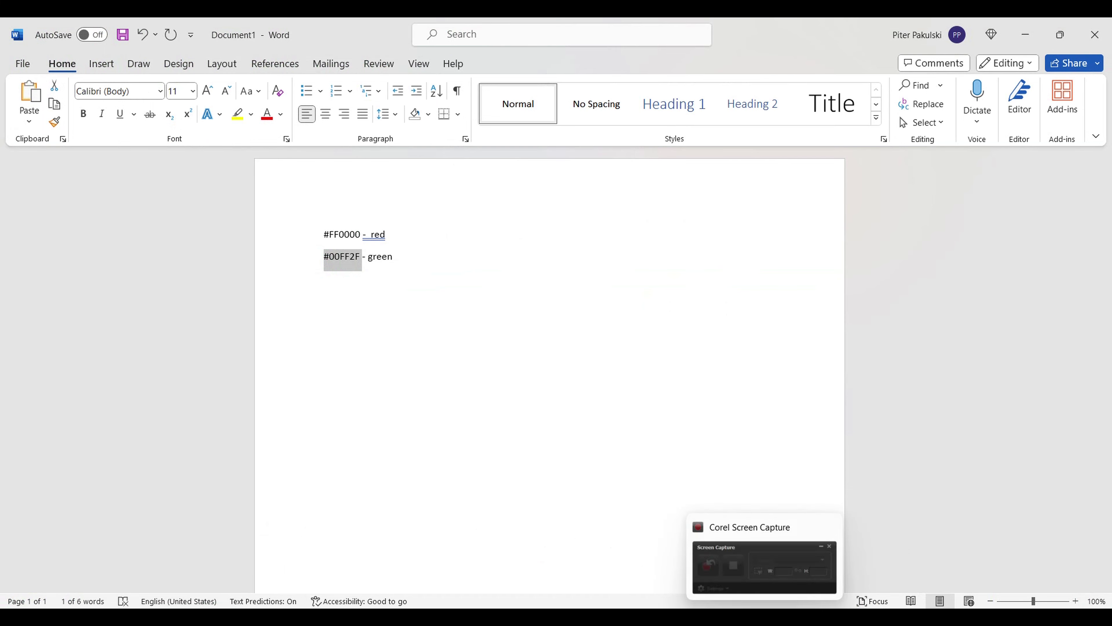
pyautogui.moveTo(732, 618)
pyautogui.click(784, 542)
pyautogui.click(709, 305)
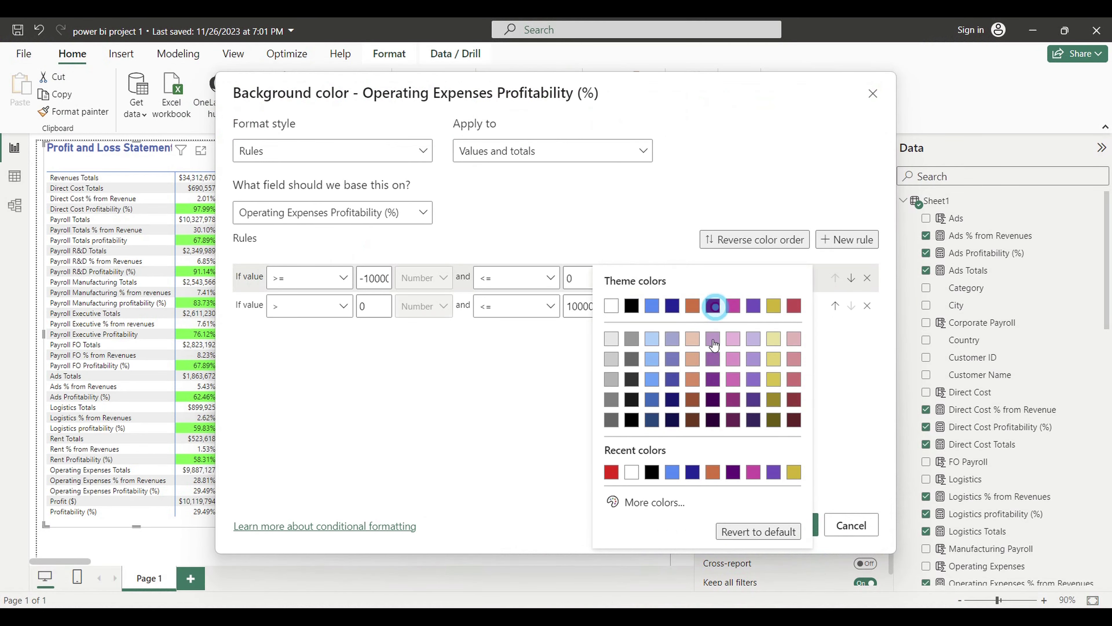
pyautogui.click(640, 501)
pyautogui.hotkey('ctrl', 'v')
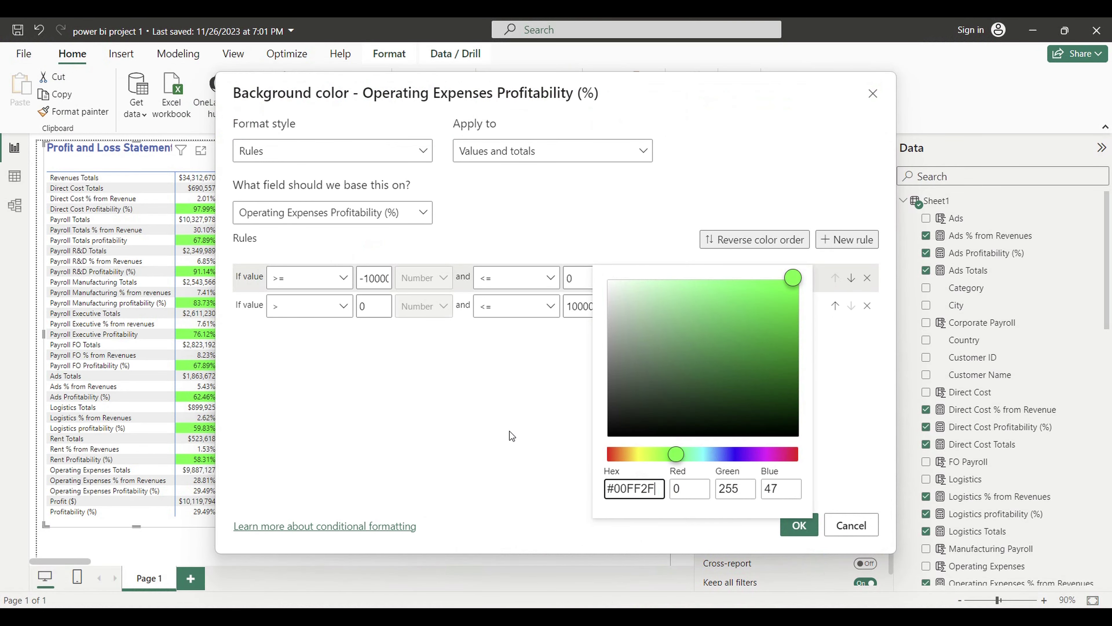
pyautogui.click(509, 431)
pyautogui.click(813, 528)
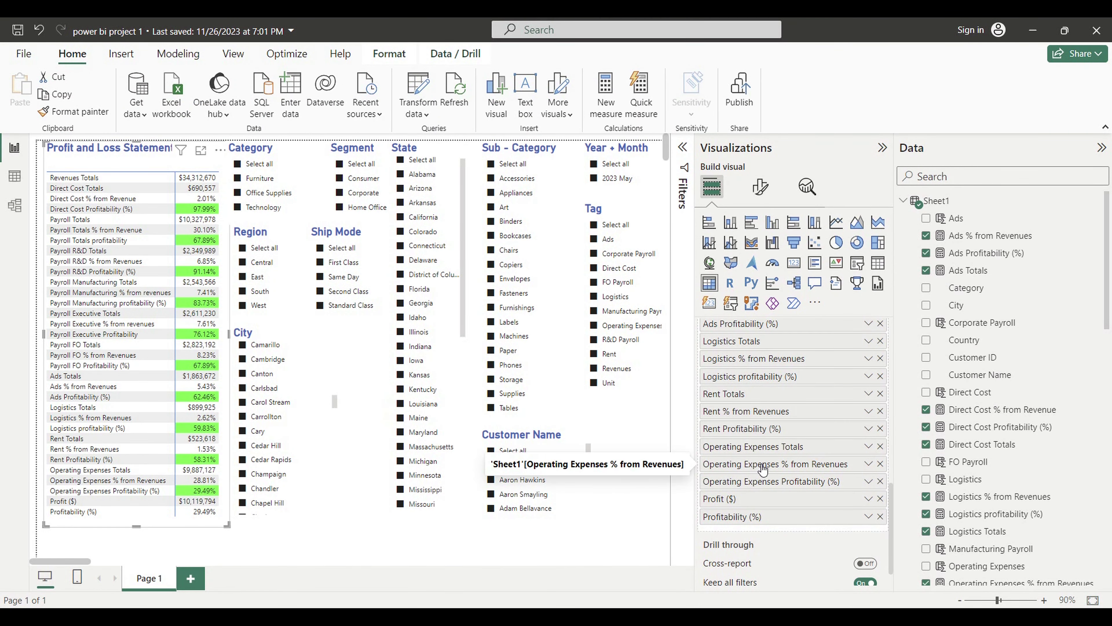
# - Set up rule-based Font color formatting for Operating Expenses Profitability (%) on values and totals
pyautogui.rightClick(763, 480)
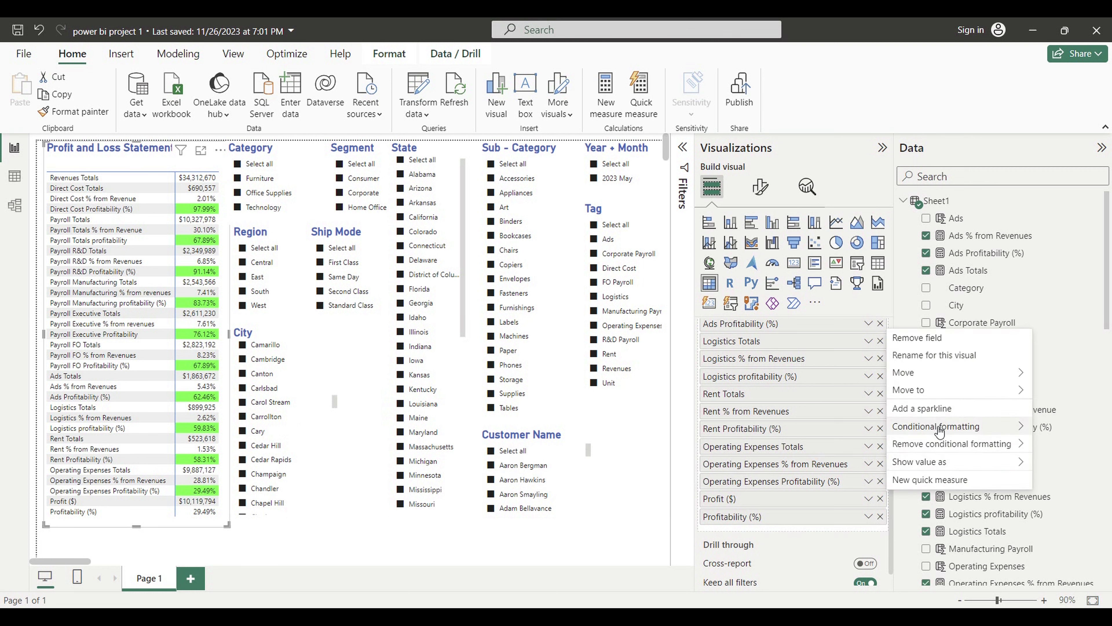
pyautogui.moveTo(936, 431)
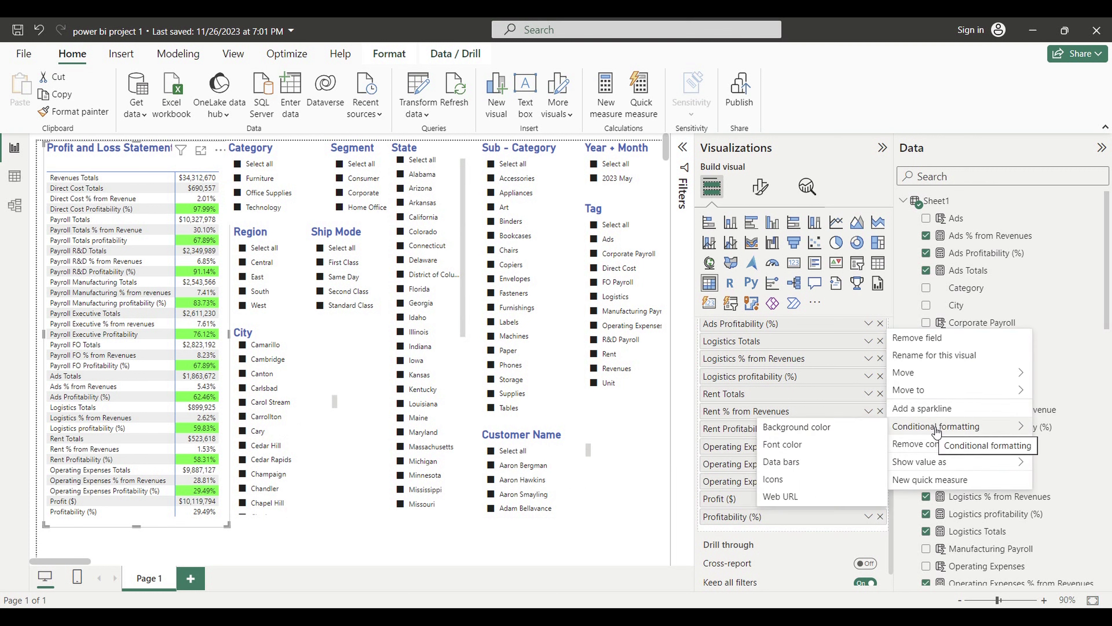
pyautogui.click(786, 444)
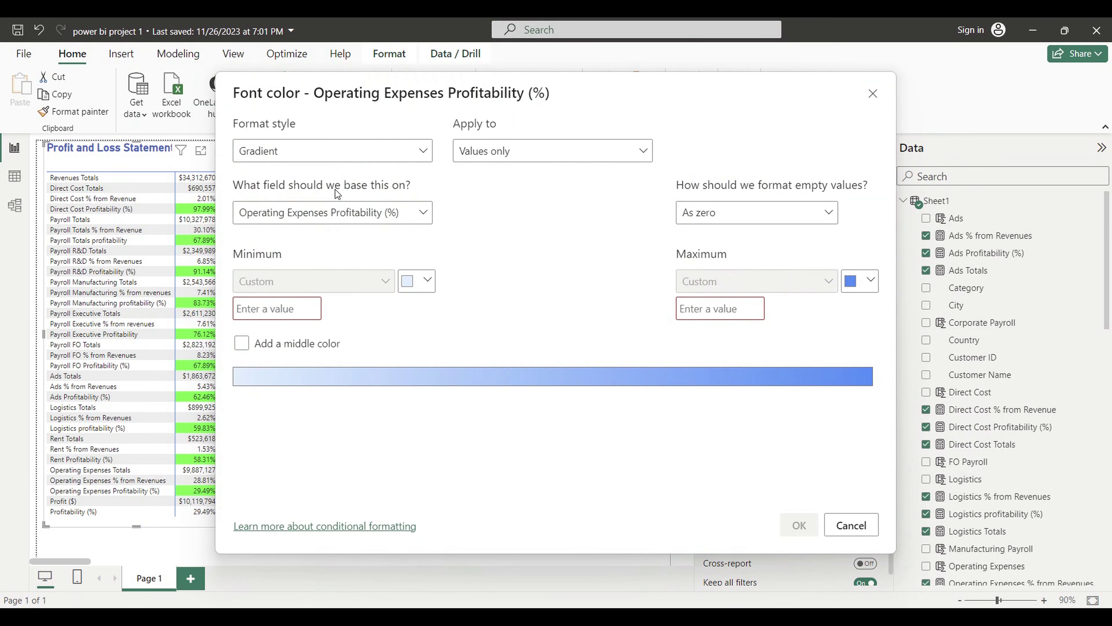
pyautogui.click(330, 150)
pyautogui.click(269, 193)
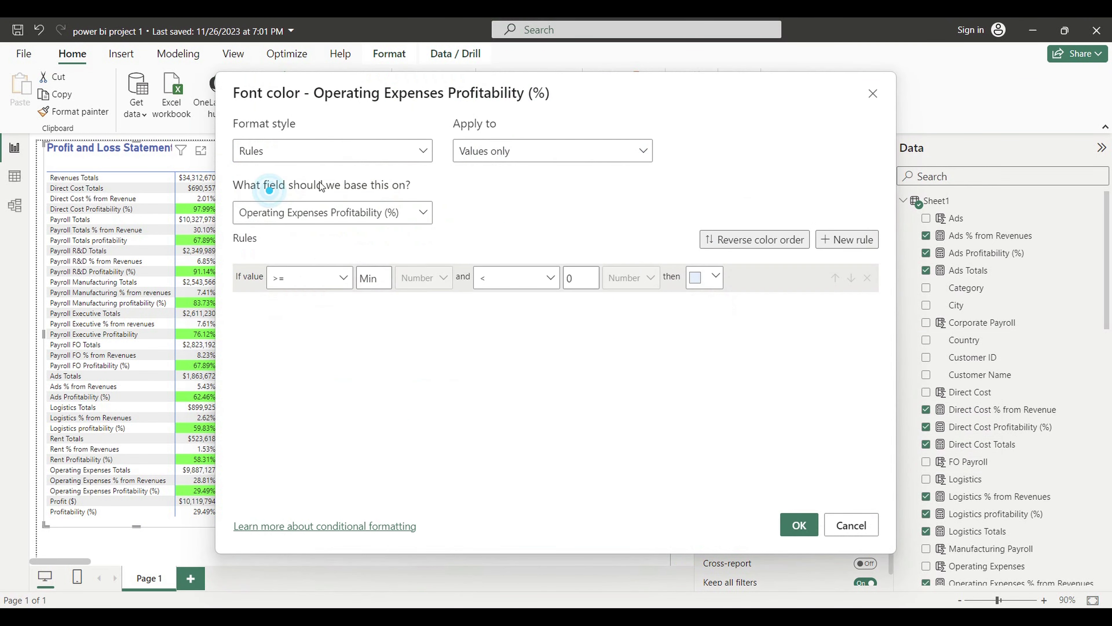
pyautogui.click(511, 148)
pyautogui.click(486, 198)
# - Make the rule cover values up to <= 0 with white font, and confirm
pyautogui.click(381, 285)
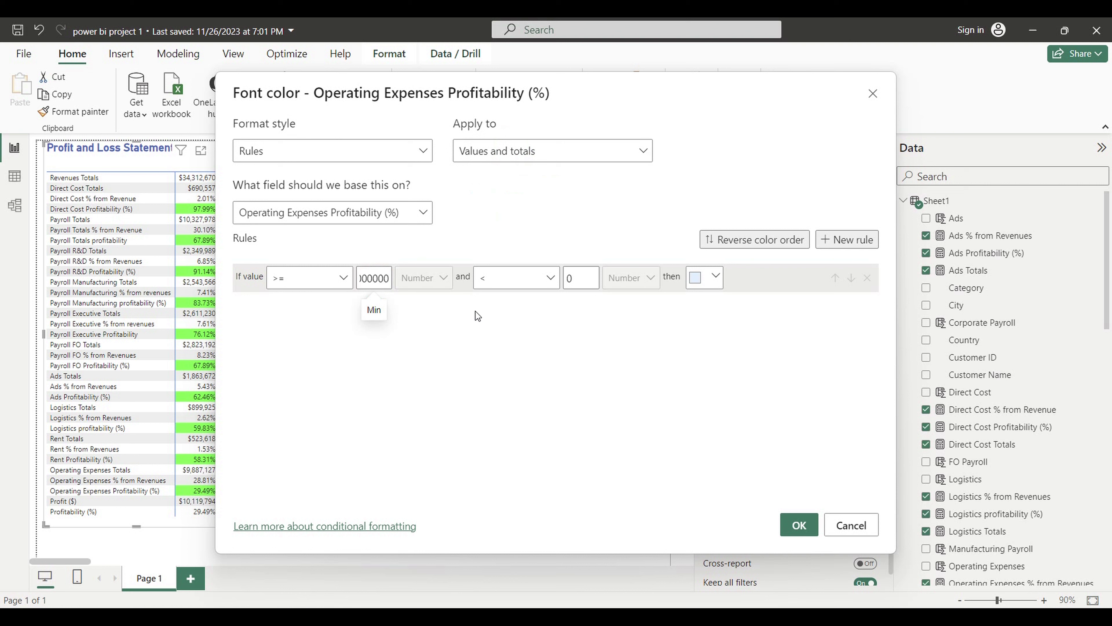
pyautogui.click(551, 278)
pyautogui.click(508, 322)
pyautogui.click(716, 275)
pyautogui.click(612, 311)
pyautogui.click(801, 527)
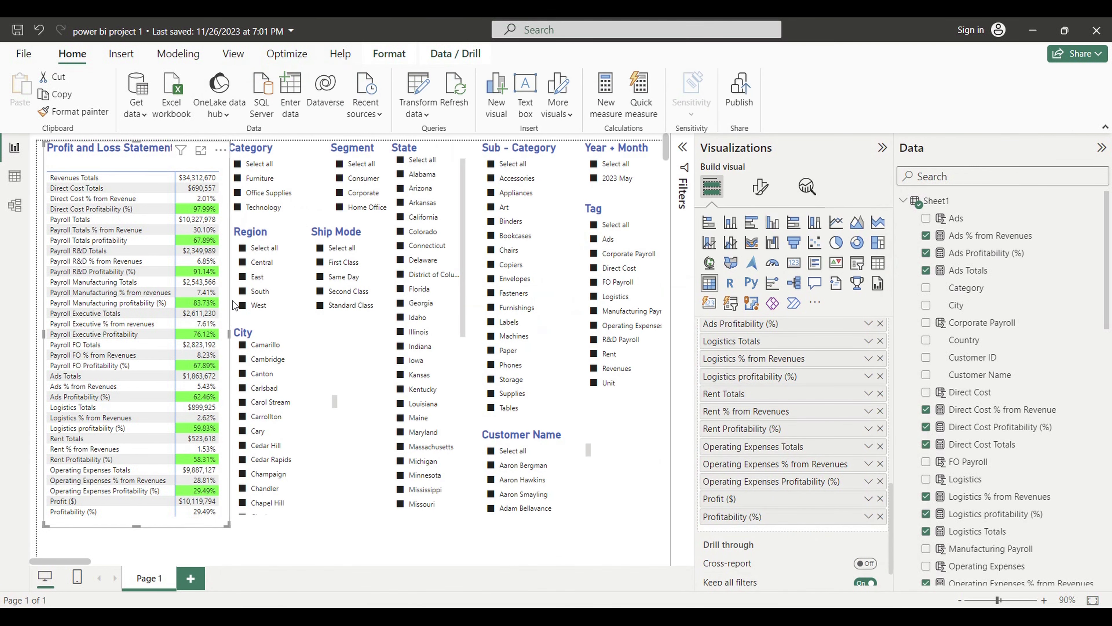
# - Set up rule-based background colouring for Profitability (%) on values and totals, first rule -10000 to <= 0
pyautogui.rightClick(734, 523)
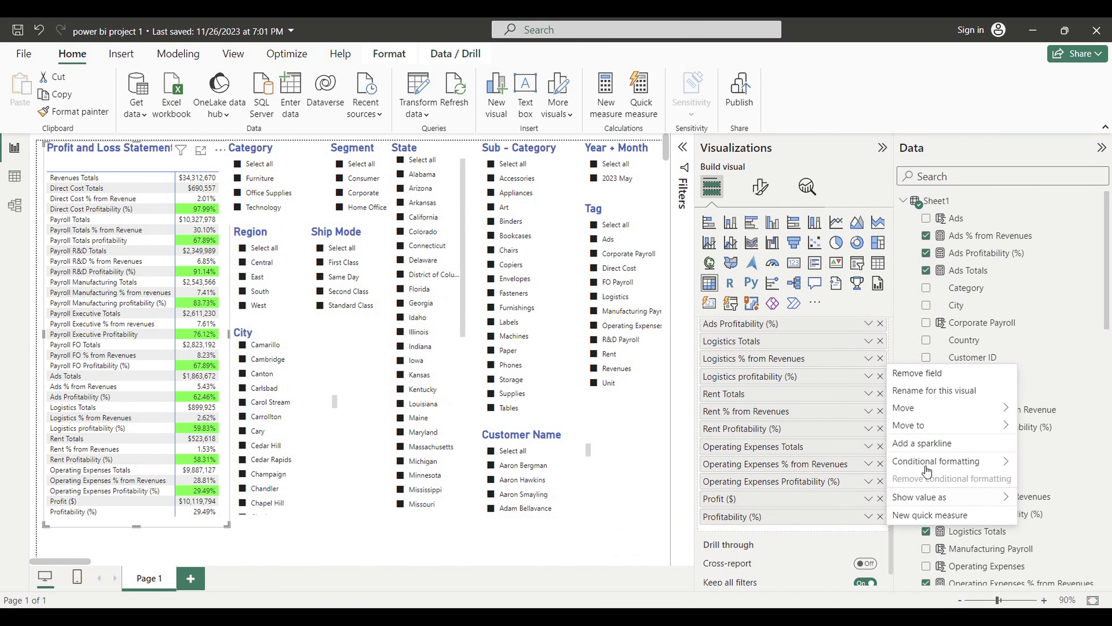
pyautogui.moveTo(927, 472)
pyautogui.click(806, 468)
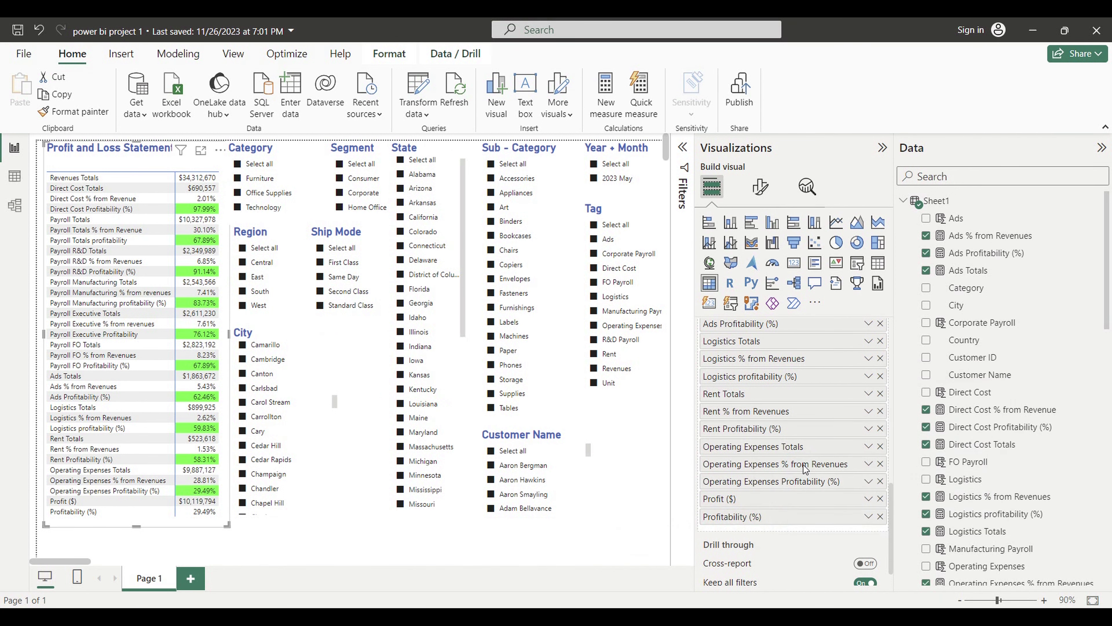
pyautogui.click(286, 150)
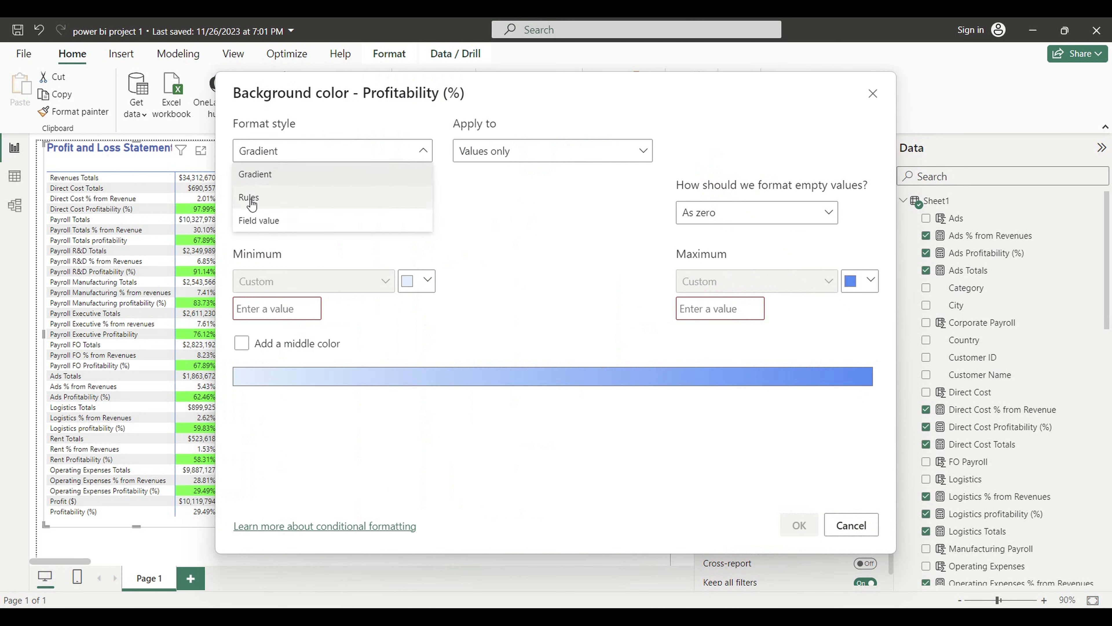
pyautogui.click(246, 198)
pyautogui.click(496, 150)
pyautogui.click(474, 198)
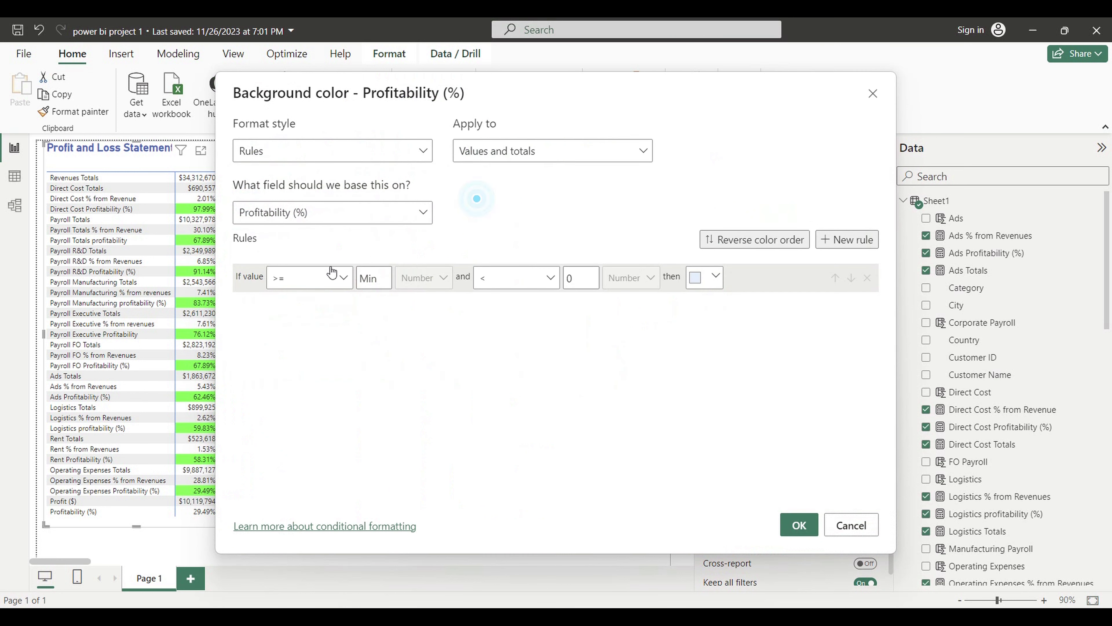
pyautogui.click(369, 279)
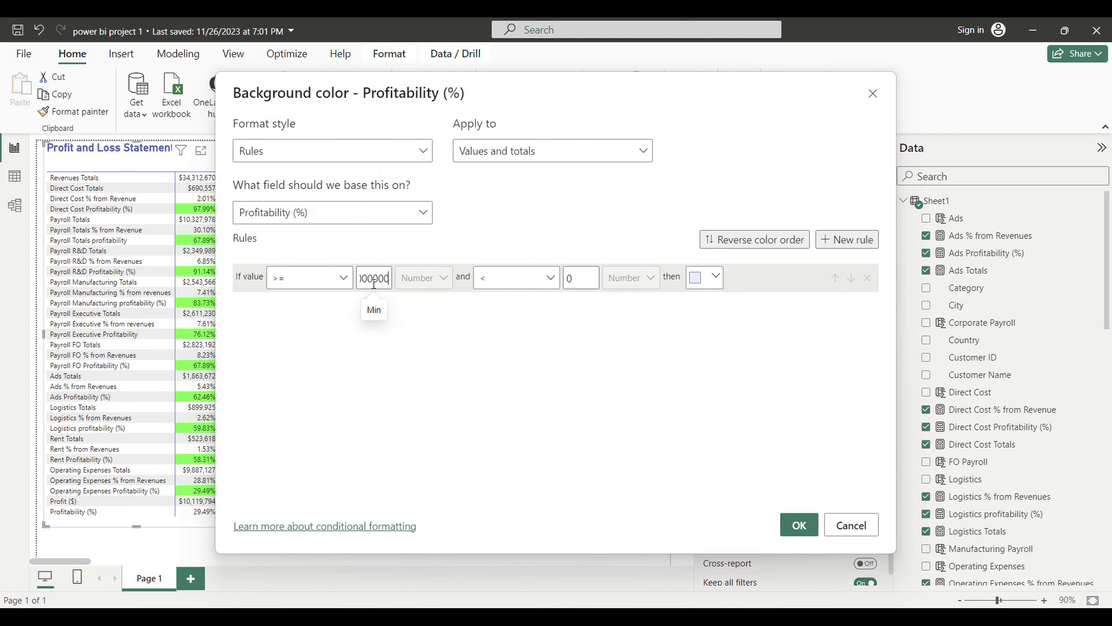
pyautogui.click(558, 283)
pyautogui.click(496, 326)
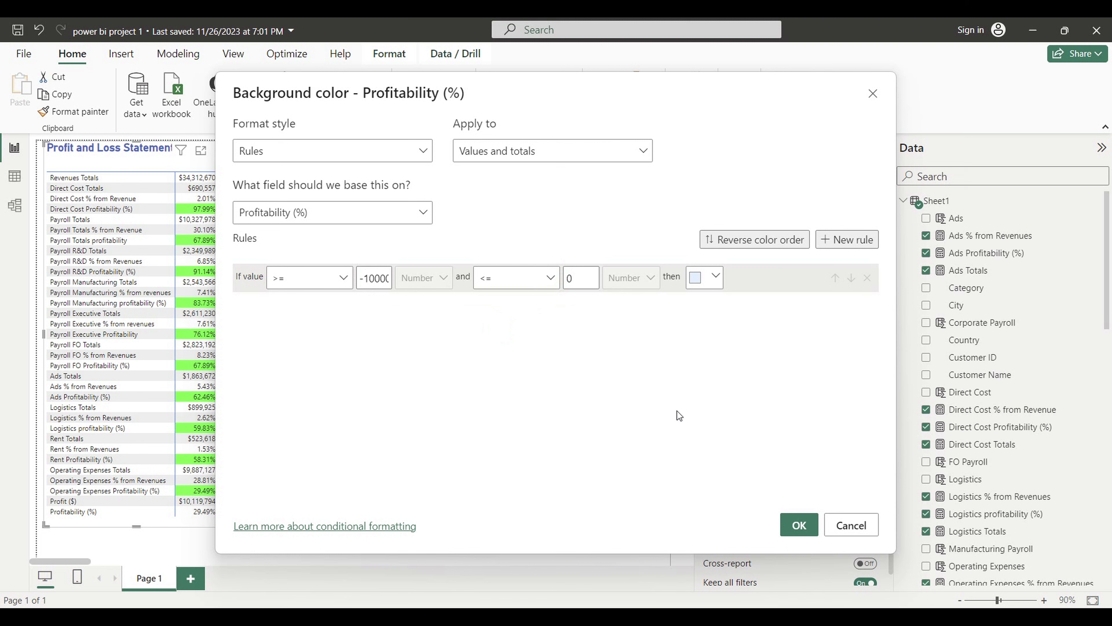
# - Copy the red code #FF0000 from Word and open the first rule's colour choices
pyautogui.click(779, 543)
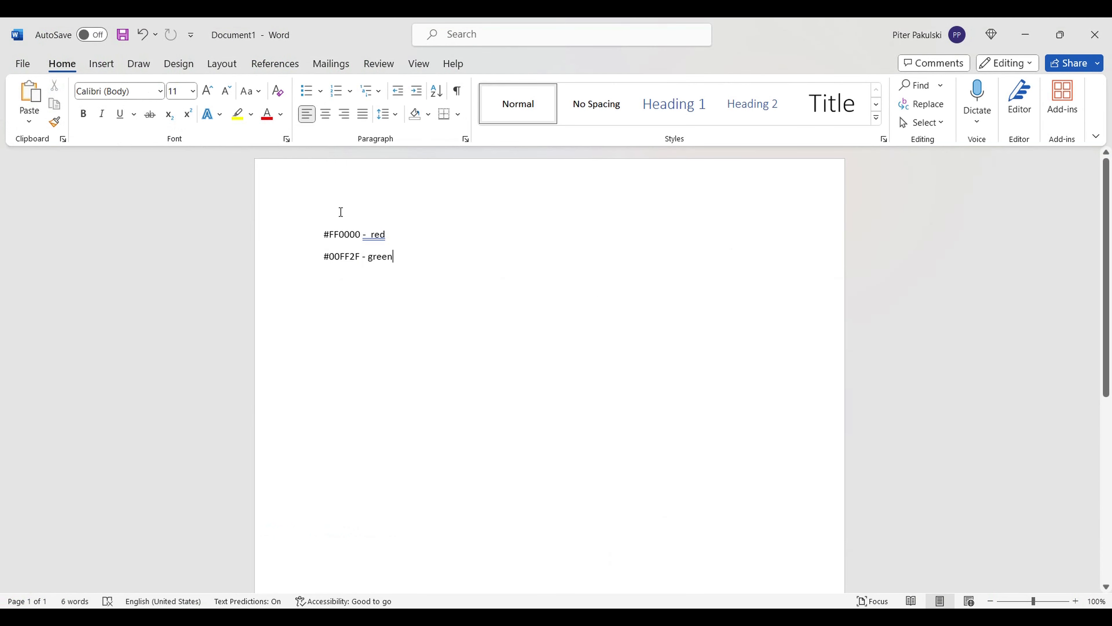
pyautogui.moveTo(326, 240); pyautogui.dragTo(363, 239)
pyautogui.hotkey('ctrl', 'c')
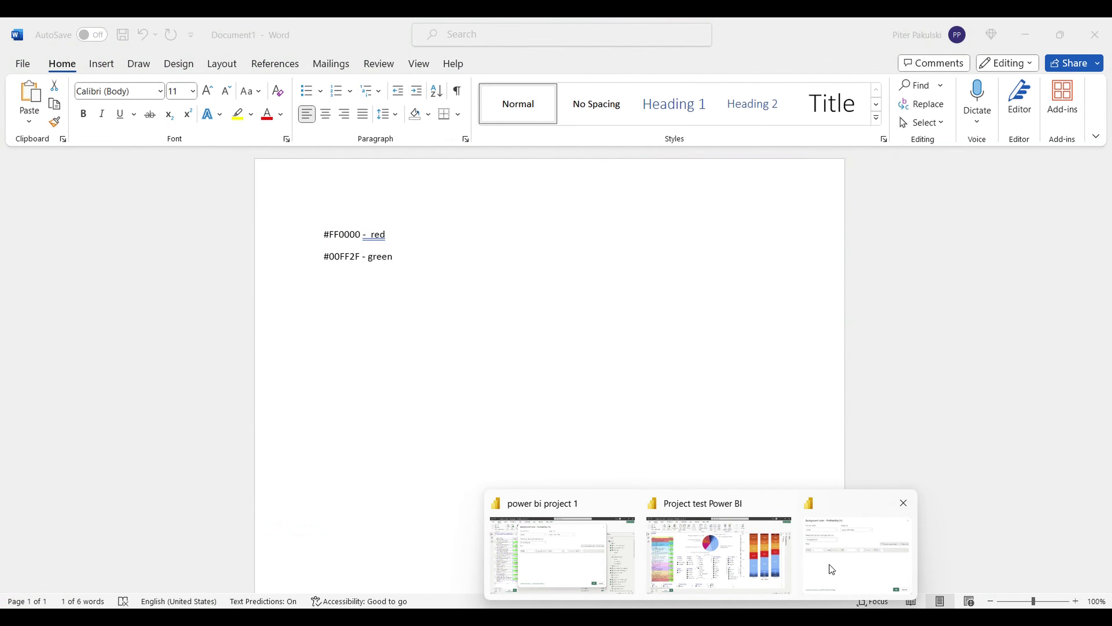
pyautogui.click(830, 565)
pyautogui.click(717, 277)
# - Give the first rule red #FF0000 and add a second rule from > 0 to <= 1
pyautogui.click(637, 501)
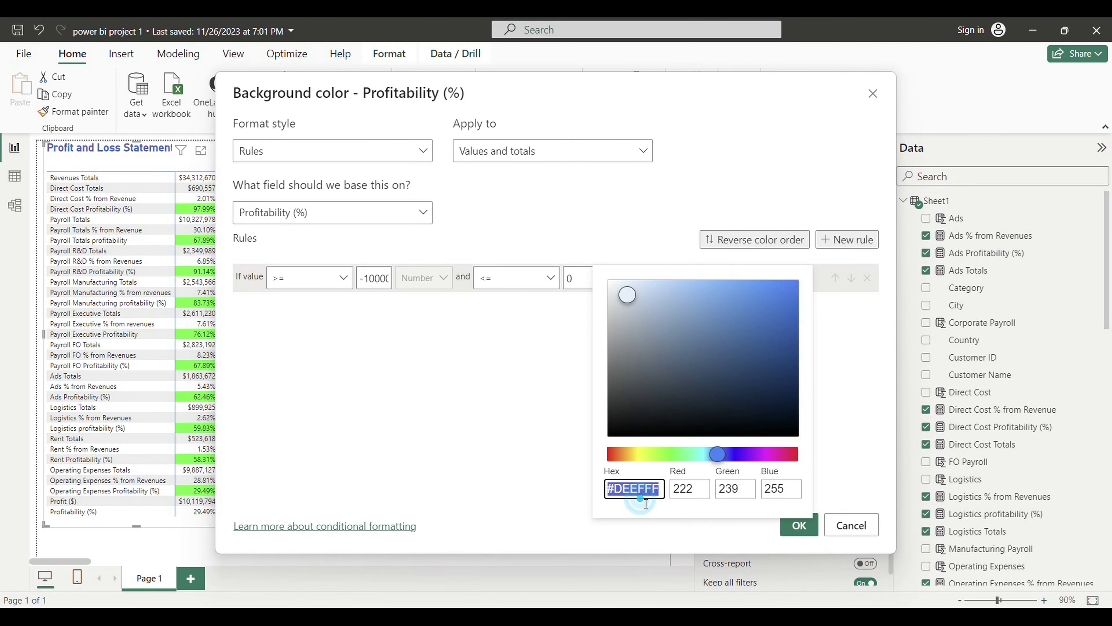
pyautogui.hotkey('ctrl', 'v')
pyautogui.click(452, 417)
pyautogui.click(850, 239)
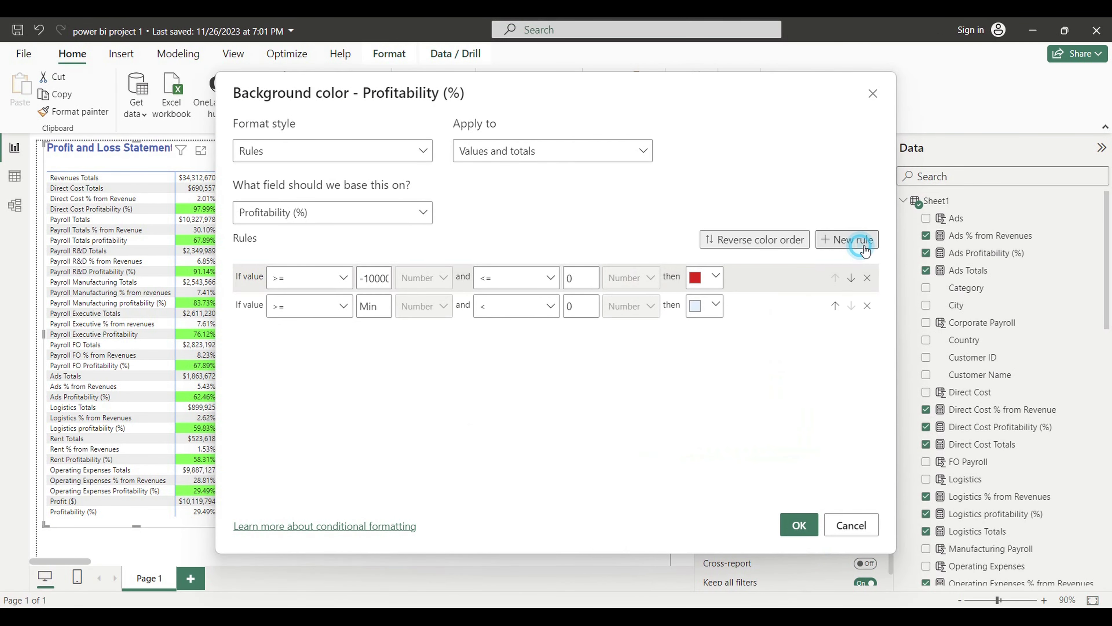
pyautogui.click(343, 312)
pyautogui.click(293, 328)
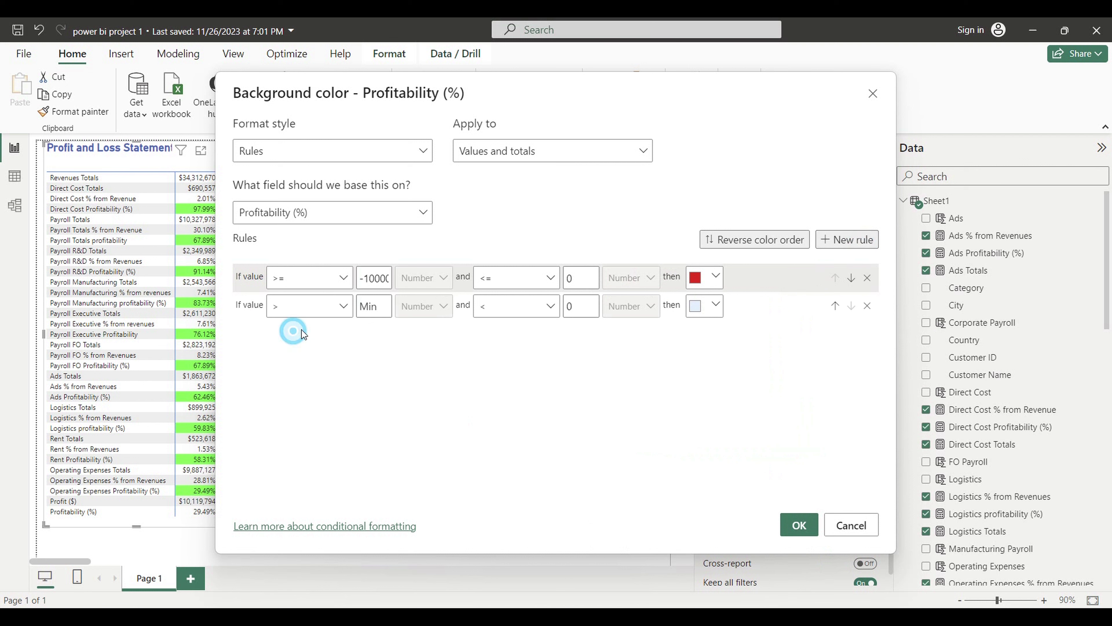
pyautogui.click(373, 312)
pyautogui.write('0')
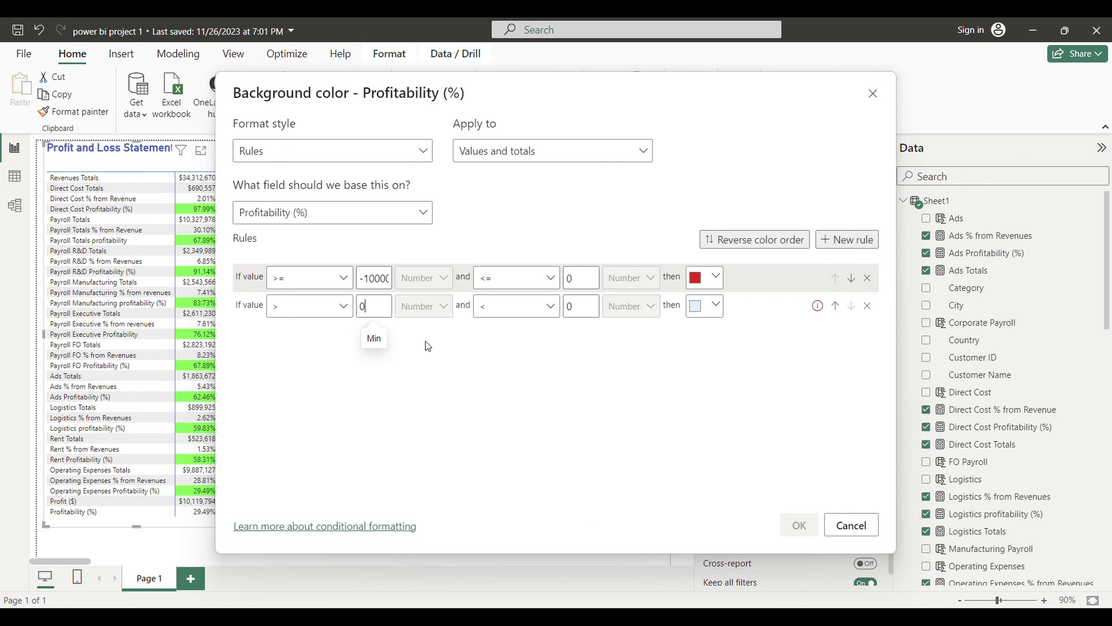
pyautogui.click(549, 309)
pyautogui.click(504, 355)
pyautogui.click(578, 310)
pyautogui.write('1')
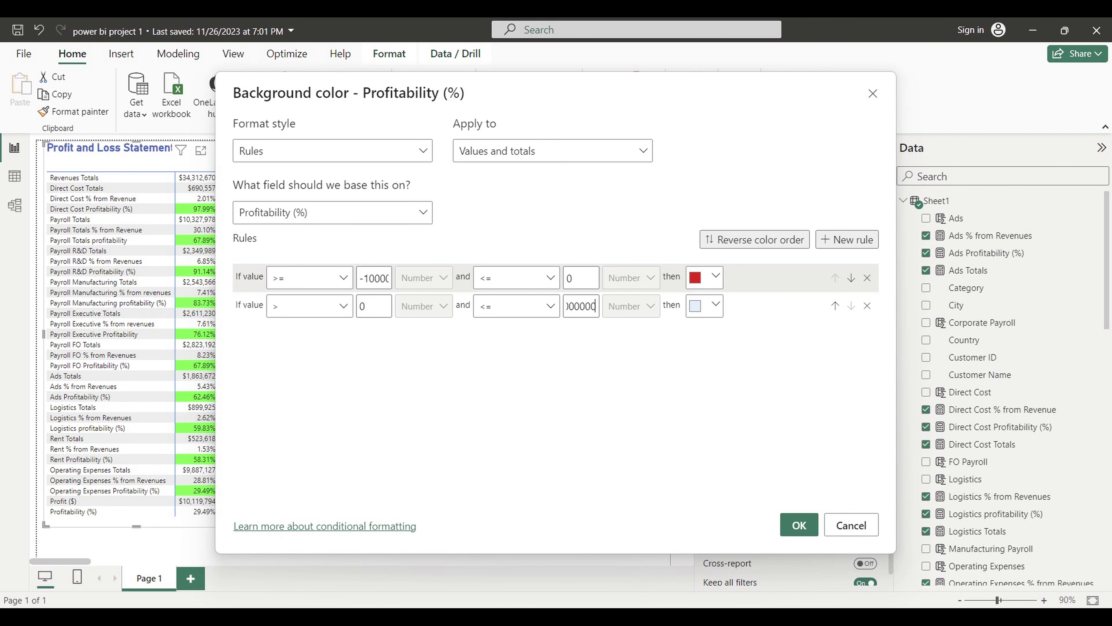
# - Copy the green code #00FF2F from Word and return to the power bi project 1 window
pyautogui.hotkey('alt', 'Tab')
pyautogui.click(325, 258)
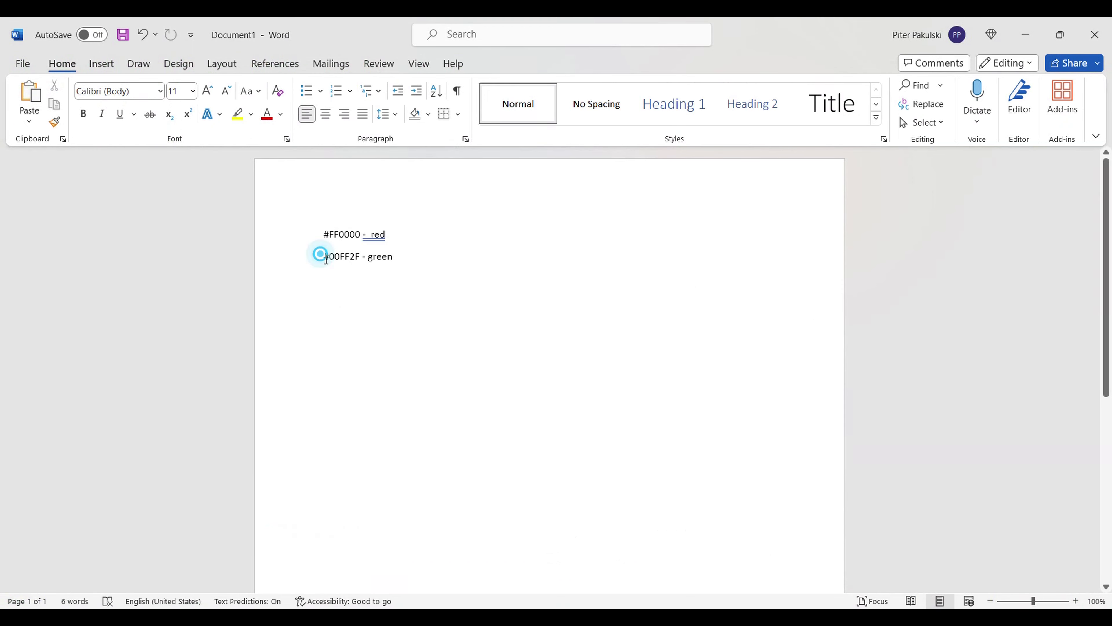
pyautogui.moveTo(324, 258); pyautogui.dragTo(362, 258)
pyautogui.hotkey('ctrl', 'c')
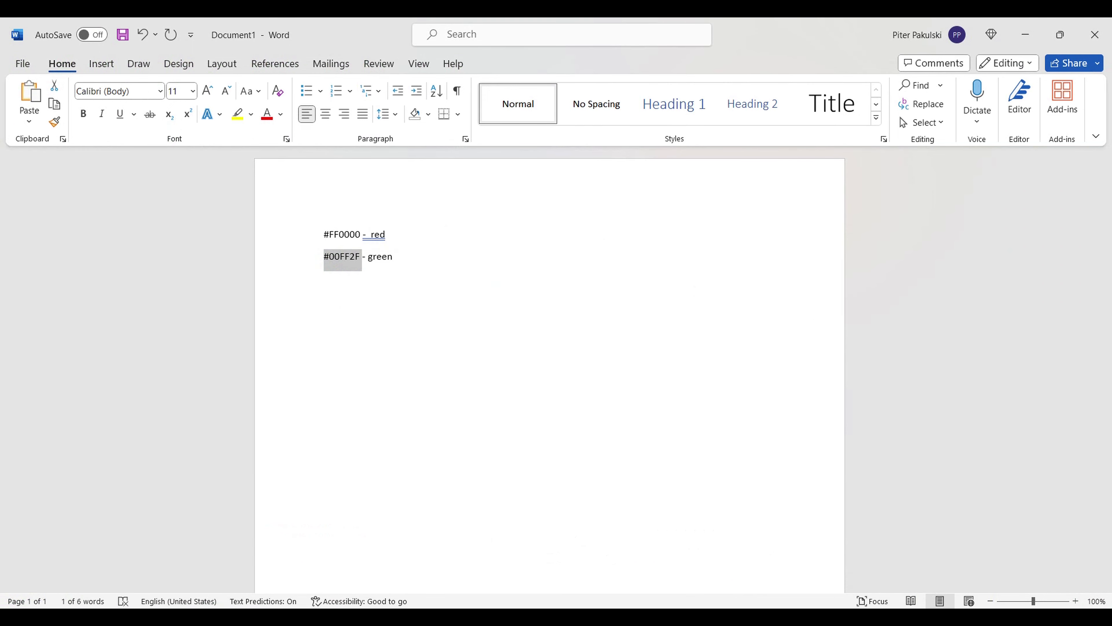
pyautogui.click(715, 549)
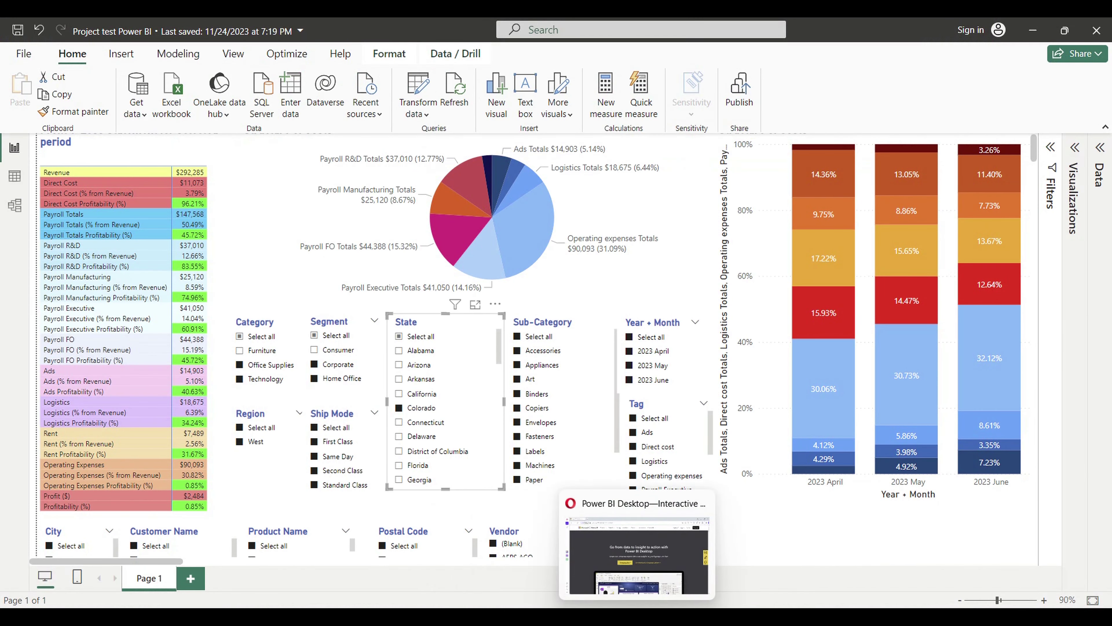
pyautogui.click(559, 557)
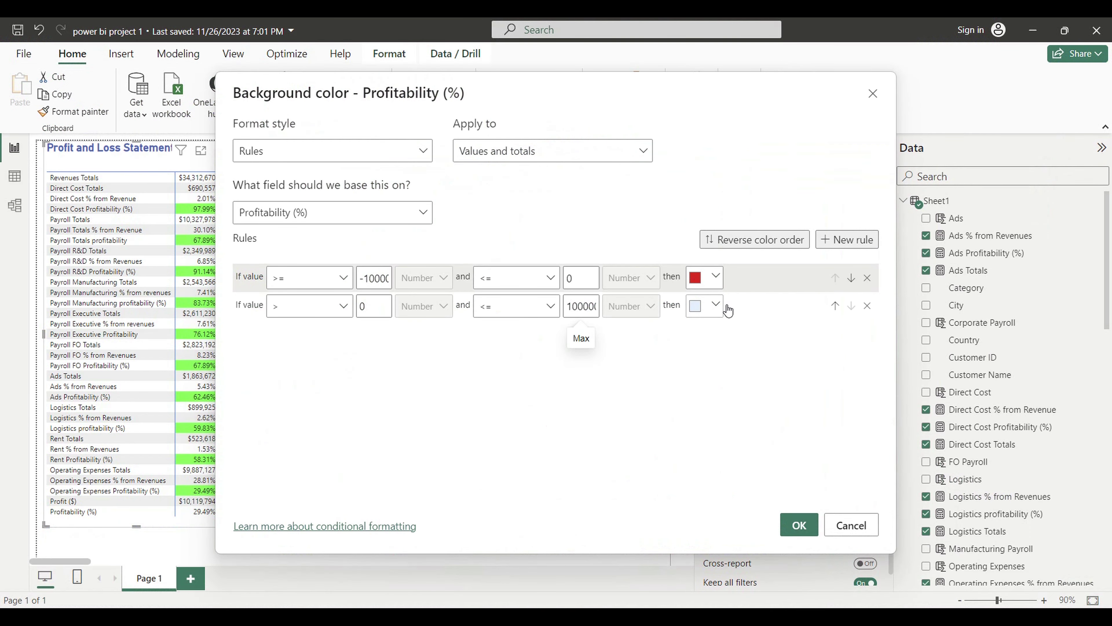
# - Set the second rule's colour to green #00FF2F and apply the Profitability (%) background rules
pyautogui.click(697, 306)
pyautogui.click(655, 502)
pyautogui.hotkey('ctrl', 'v')
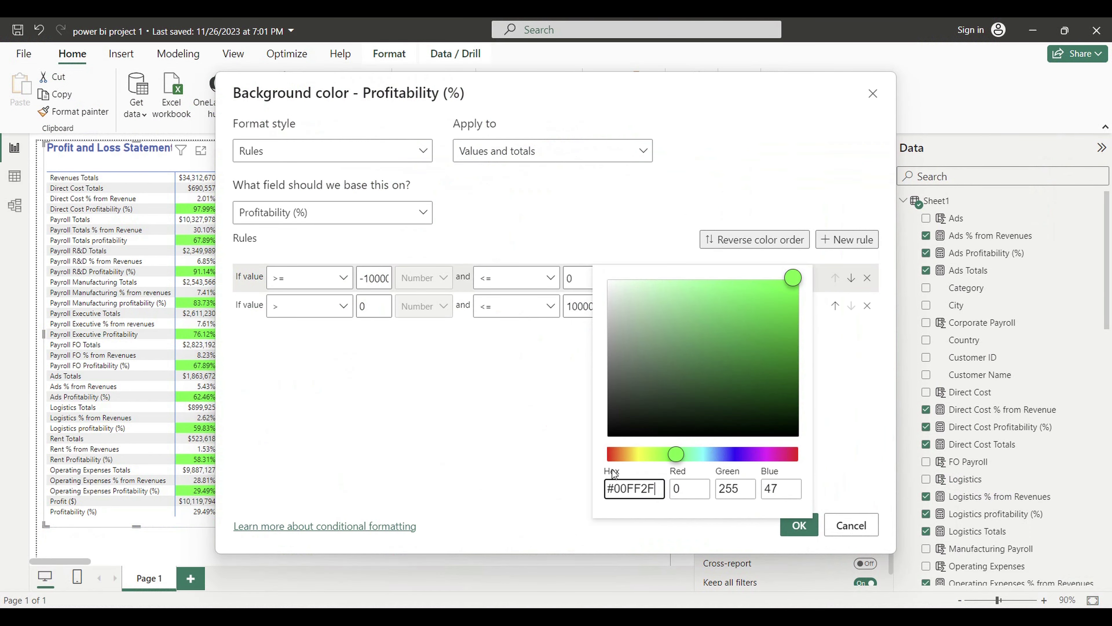
pyautogui.press('Return')
pyautogui.click(796, 524)
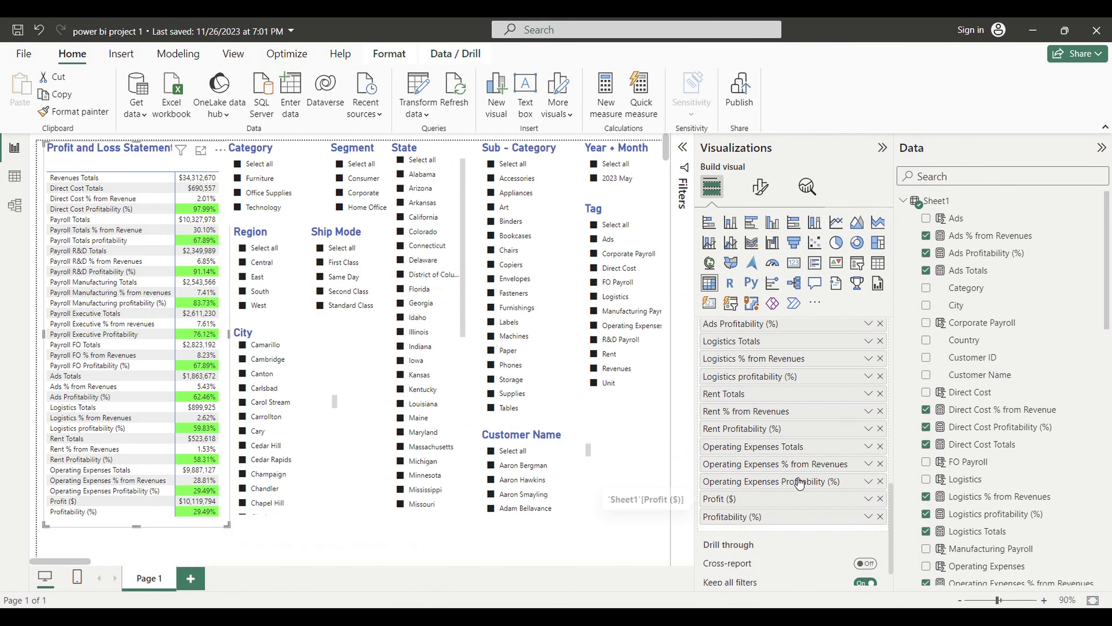
pyautogui.scroll(-2, 801, 480)
# - Set up rule-based Font color formatting for Profitability (%) on values and totals
pyautogui.rightClick(738, 486)
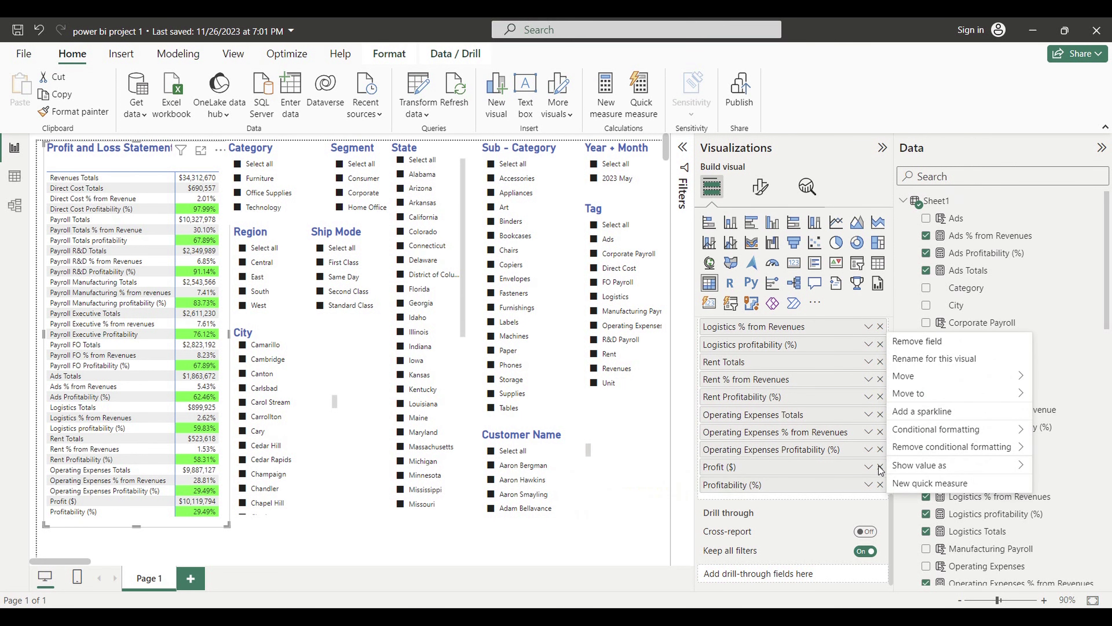
pyautogui.moveTo(925, 431)
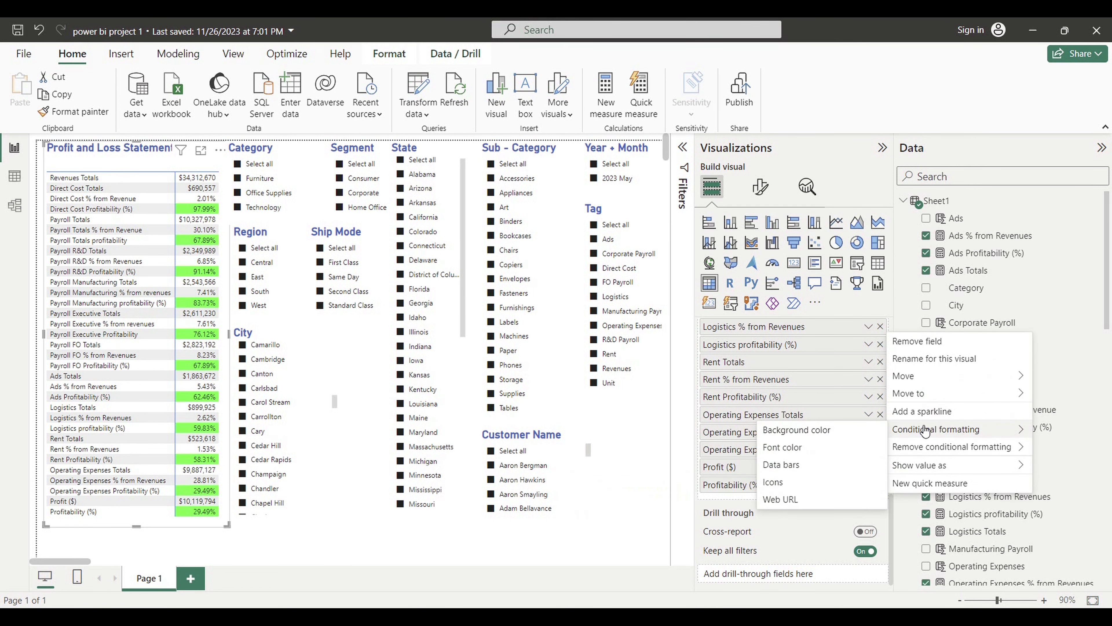
pyautogui.click(807, 447)
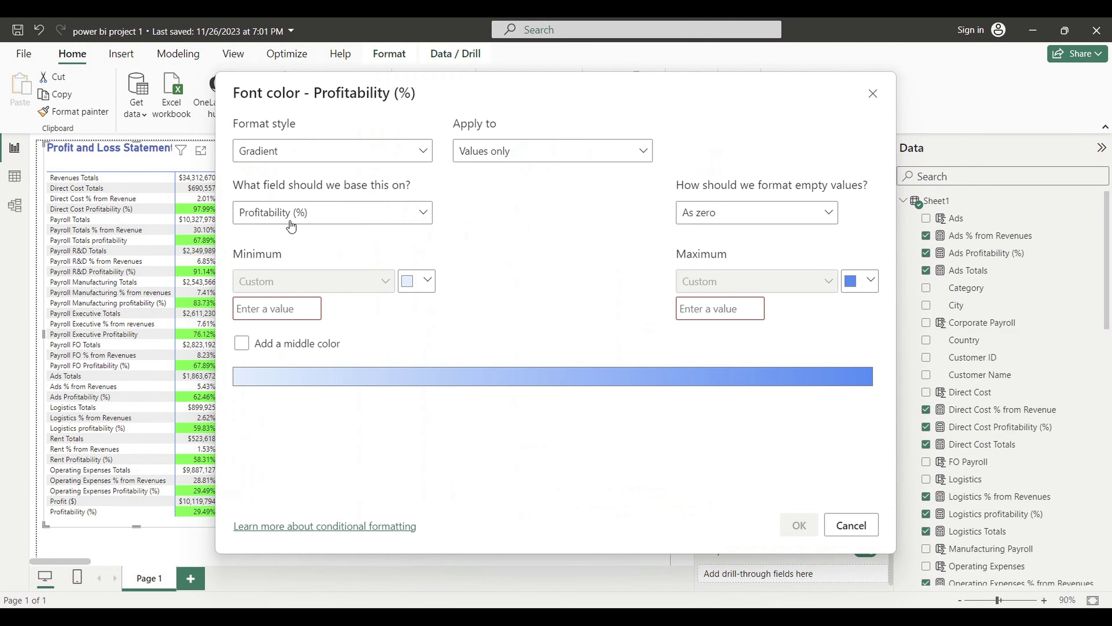
pyautogui.click(335, 150)
pyautogui.click(277, 201)
pyautogui.click(473, 151)
pyautogui.click(472, 198)
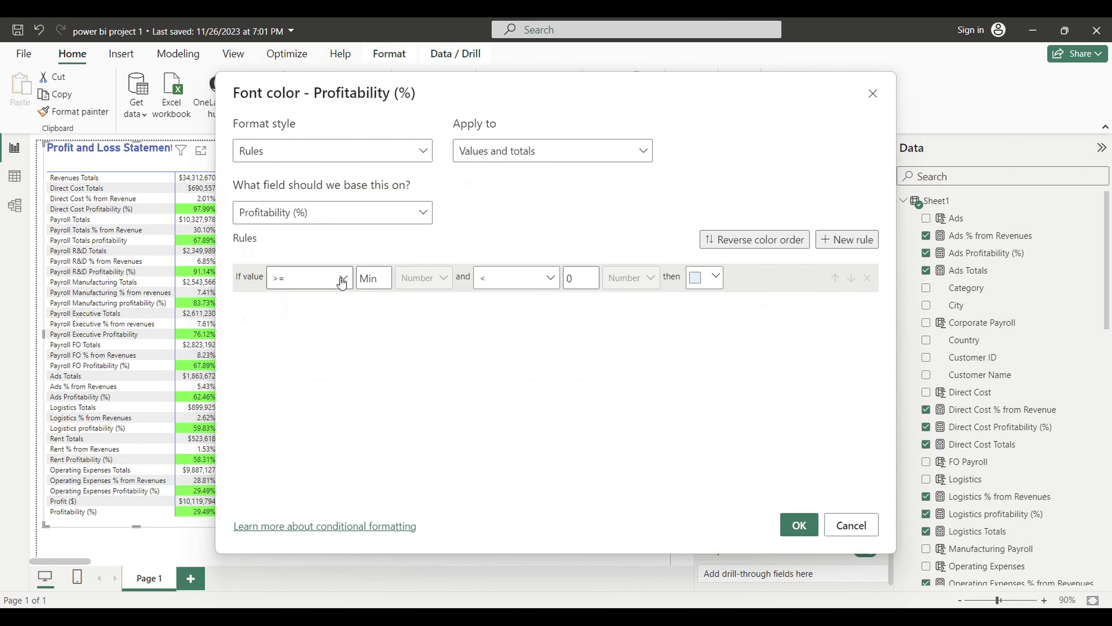
# - Make the rule cover -10000 to <= 0 in white font, then confirm it
pyautogui.click(367, 283)
pyautogui.click(547, 278)
pyautogui.click(487, 331)
pyautogui.click(724, 280)
pyautogui.click(608, 303)
pyautogui.click(794, 525)
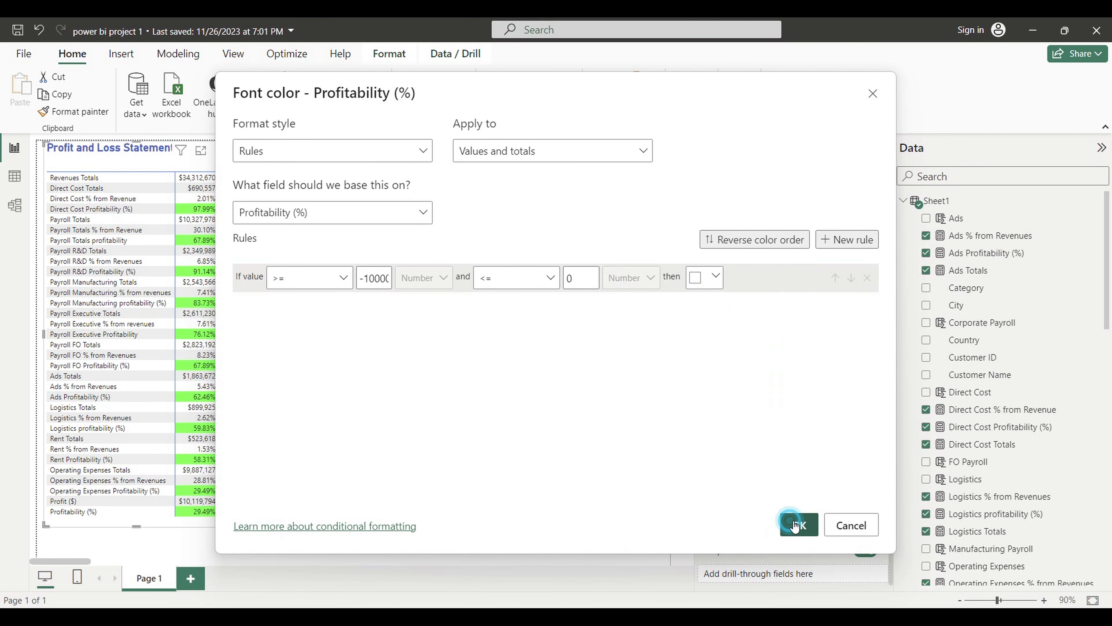
pyautogui.click(340, 539)
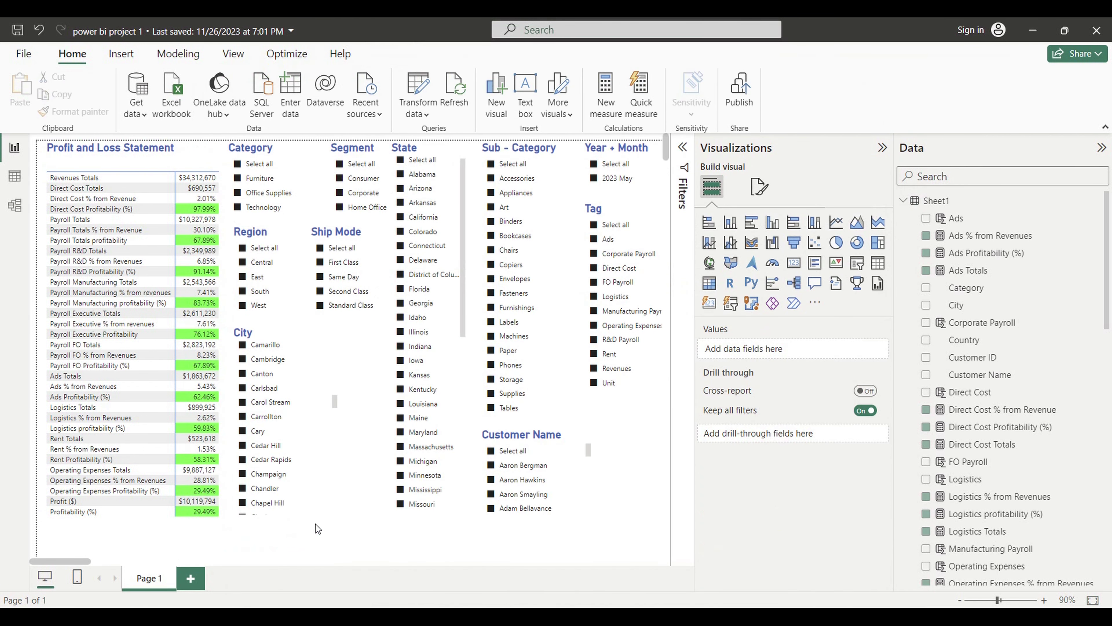
# - Clear every state from the State slicer
pyautogui.click(141, 524)
pyautogui.click(138, 525)
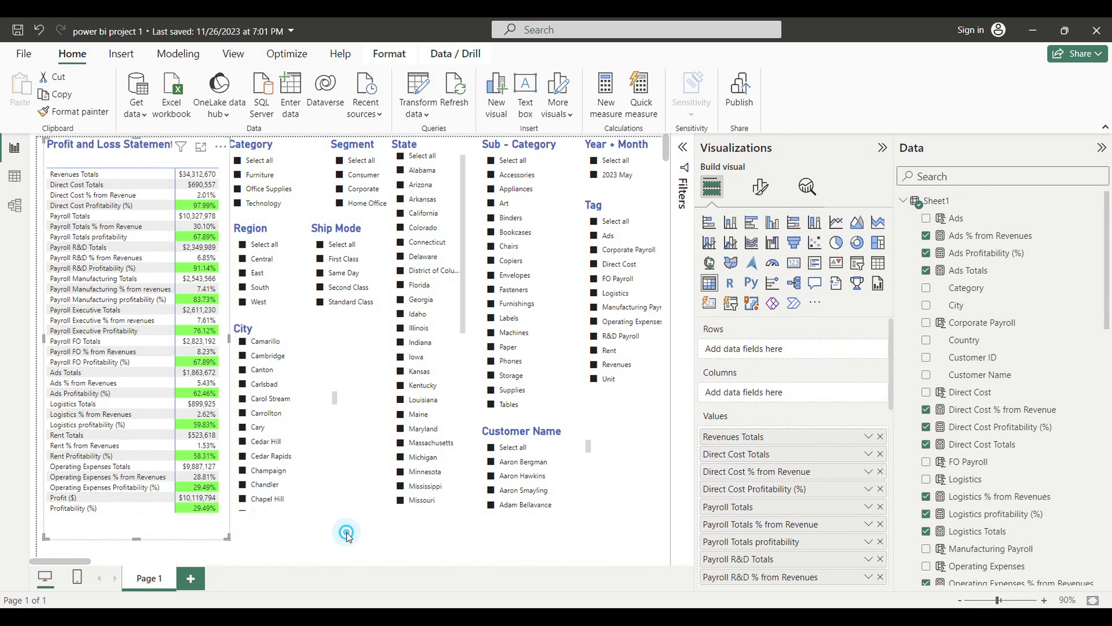
pyautogui.click(346, 531)
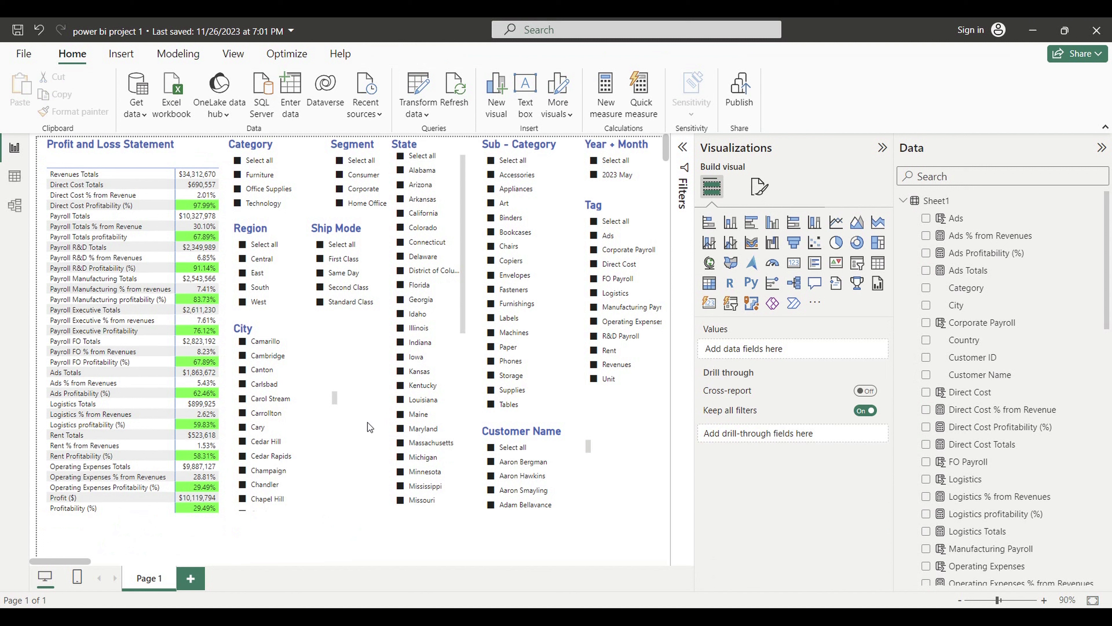
pyautogui.click(401, 158)
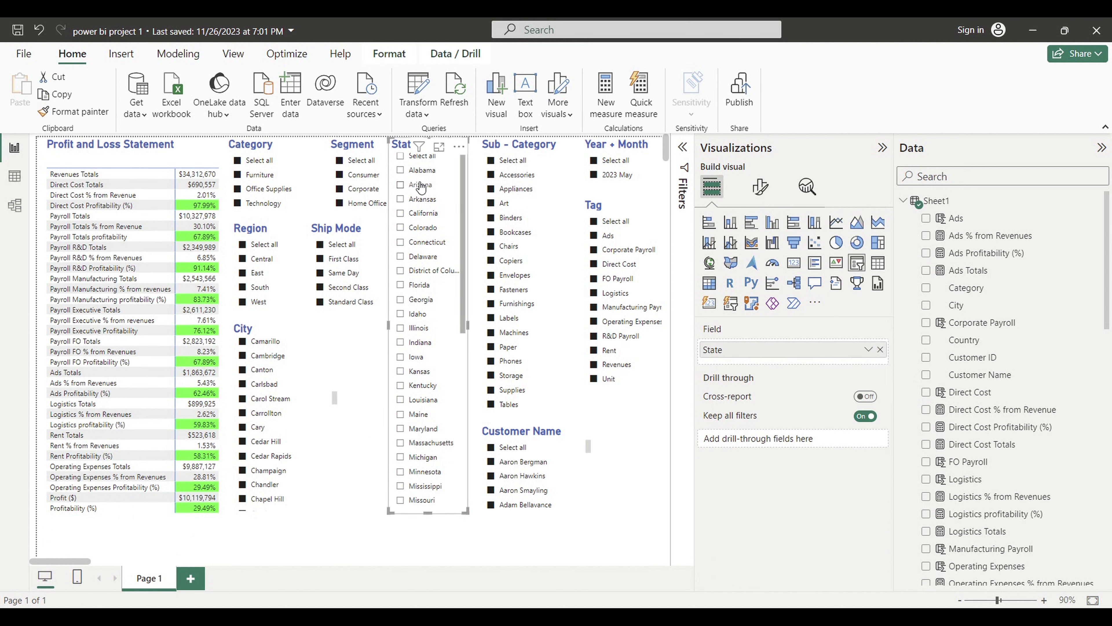
# - Filter the report state by state from Alabama through Indiana, checking the profitability colours
pyautogui.click(402, 171)
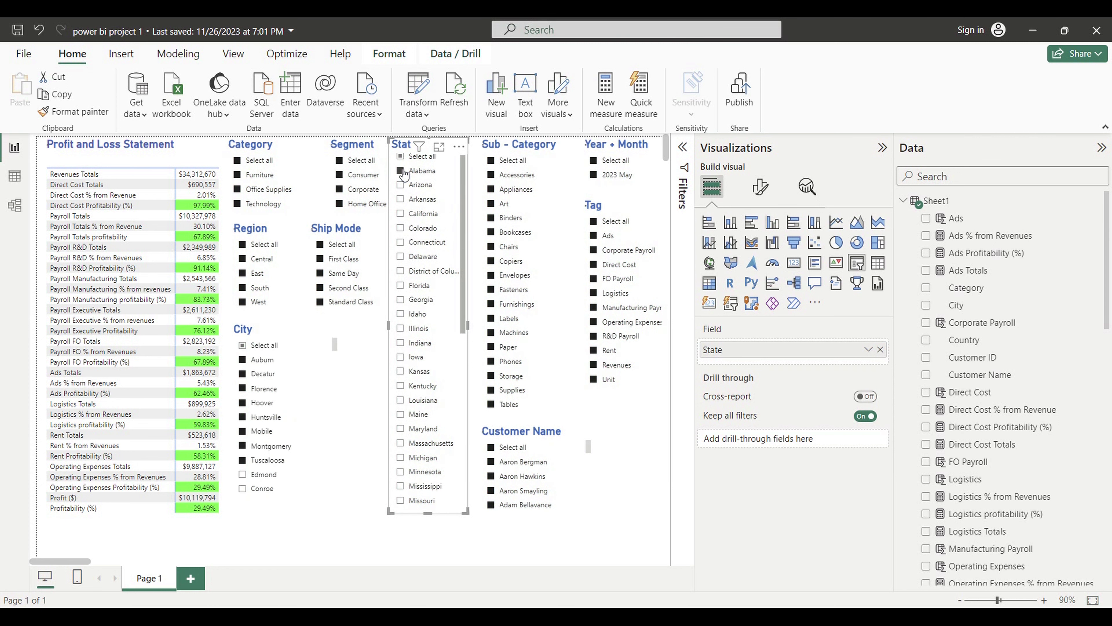
pyautogui.click(402, 185)
pyautogui.click(405, 201)
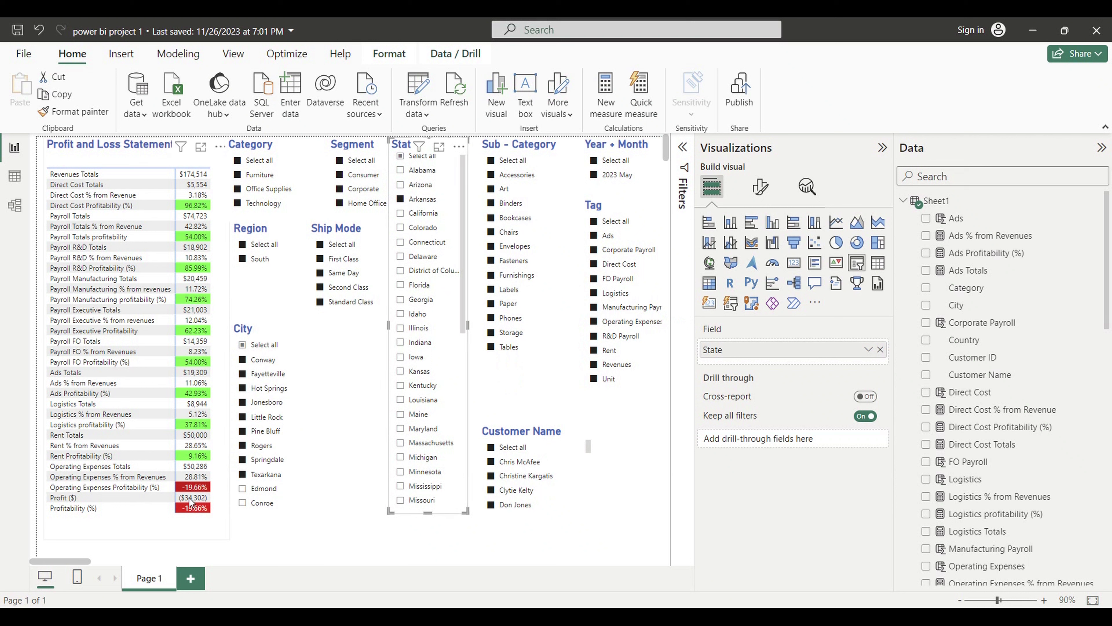
pyautogui.click(405, 214)
pyautogui.click(402, 230)
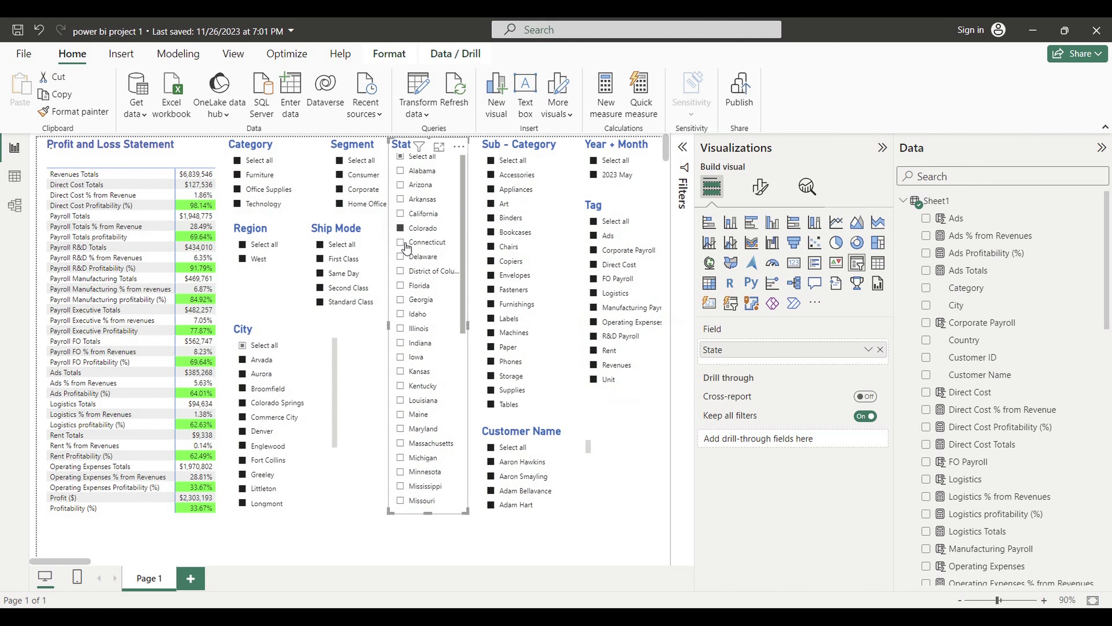
pyautogui.click(401, 242)
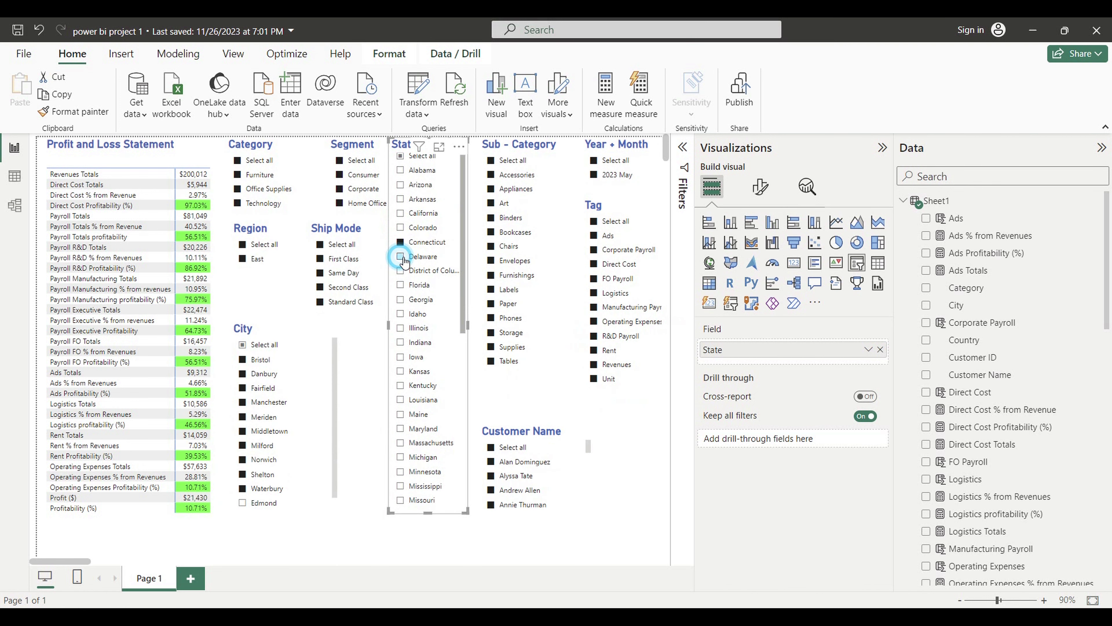
pyautogui.click(400, 256)
pyautogui.click(406, 271)
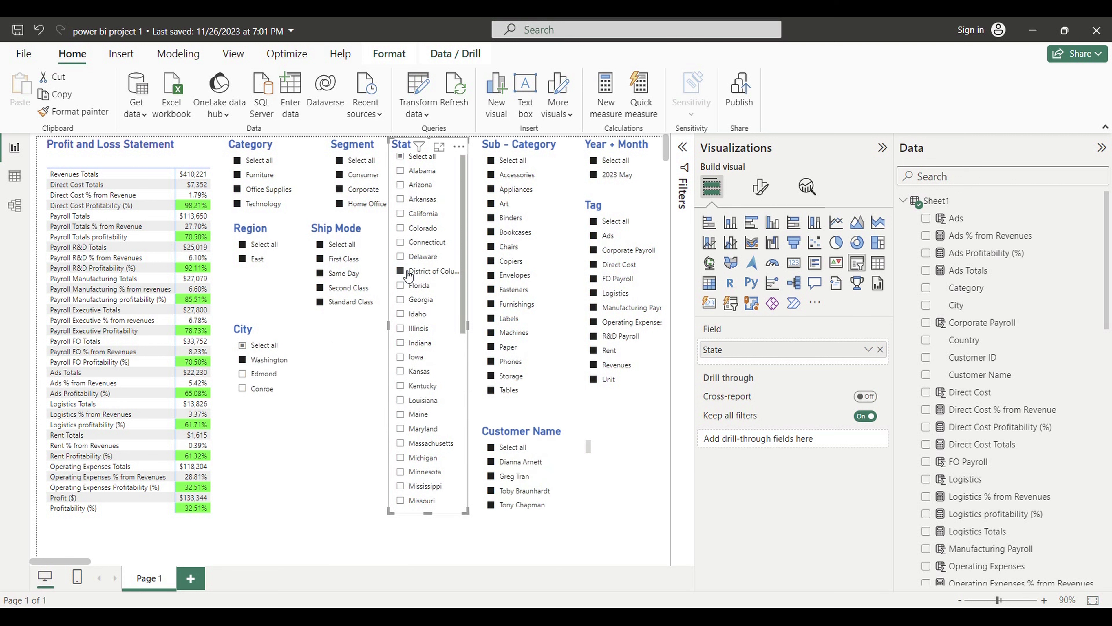
pyautogui.click(406, 286)
pyautogui.click(403, 300)
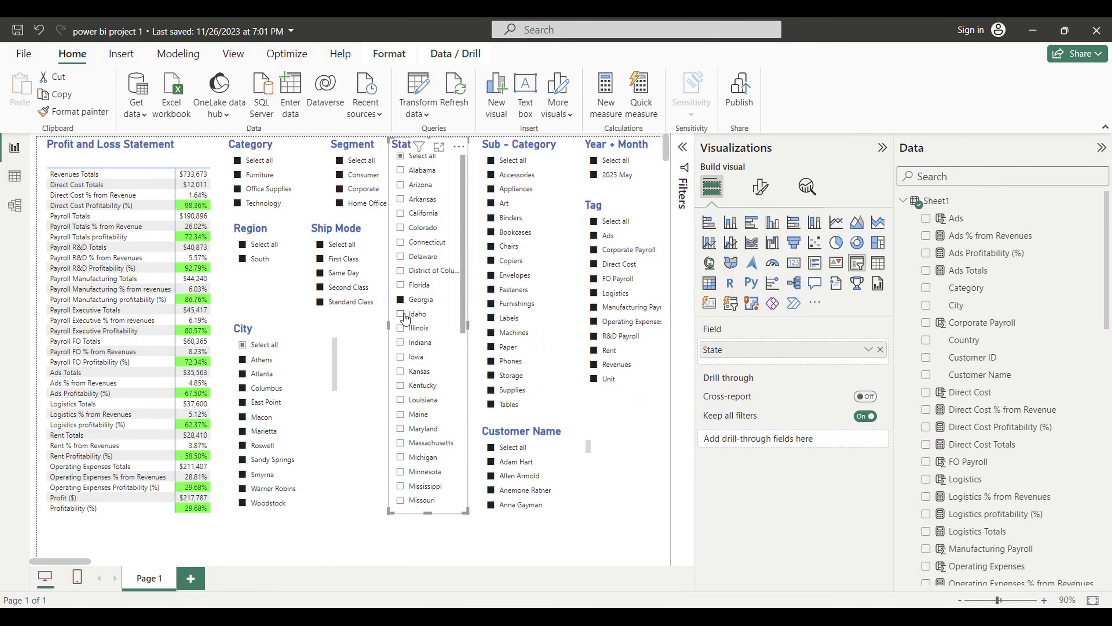
pyautogui.click(402, 314)
pyautogui.click(399, 332)
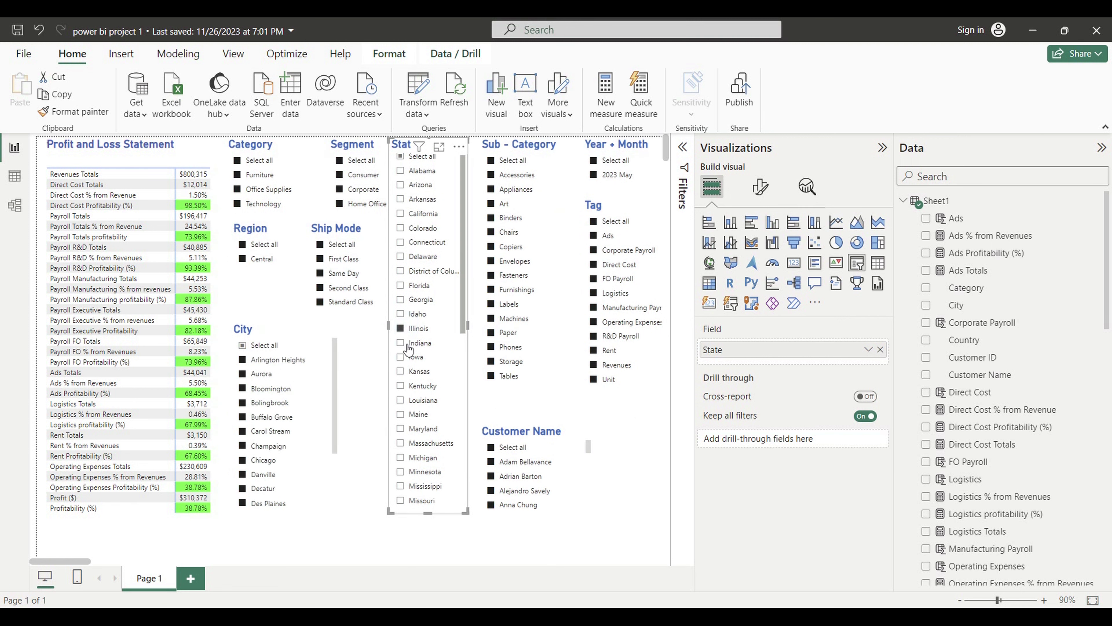
pyautogui.click(407, 344)
# - Continue filtering from Iowa to Missouri, ending on Missouri's green 37.65% profitability
pyautogui.click(402, 357)
pyautogui.click(400, 372)
pyautogui.click(410, 387)
pyautogui.click(410, 402)
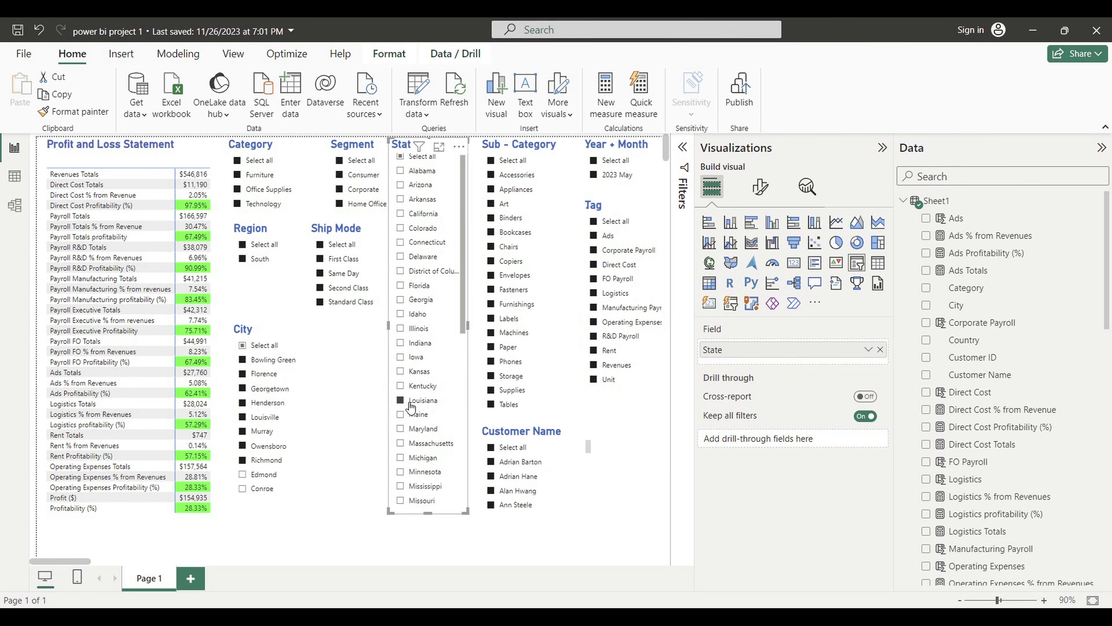
pyautogui.click(410, 416)
pyautogui.click(402, 428)
pyautogui.click(400, 417)
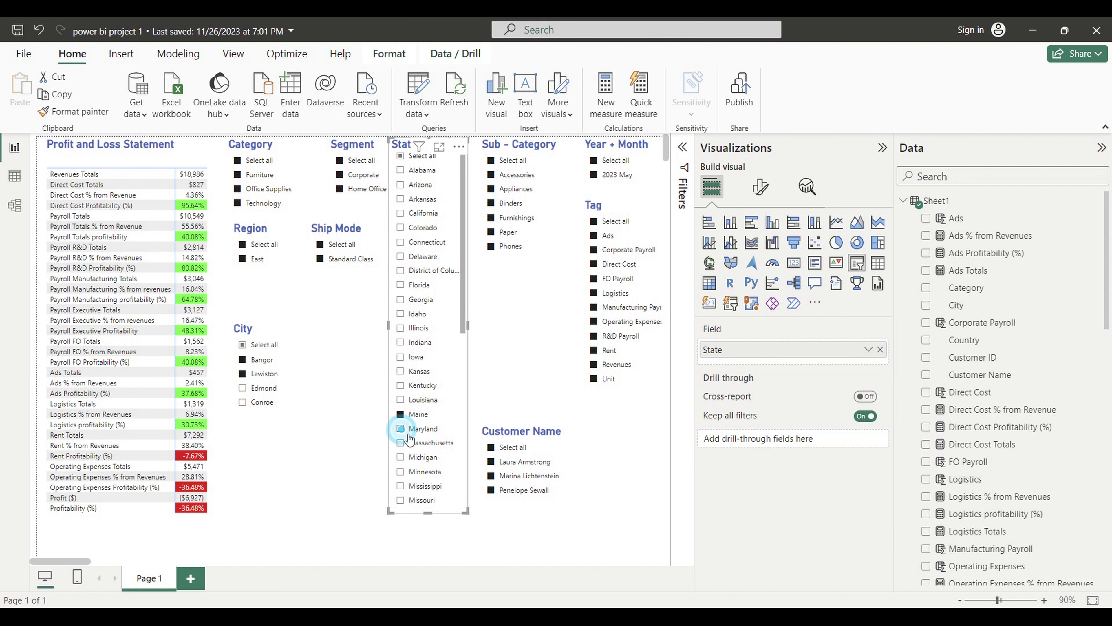
pyautogui.click(401, 429)
pyautogui.click(401, 443)
pyautogui.click(401, 456)
pyautogui.click(402, 471)
pyautogui.click(400, 485)
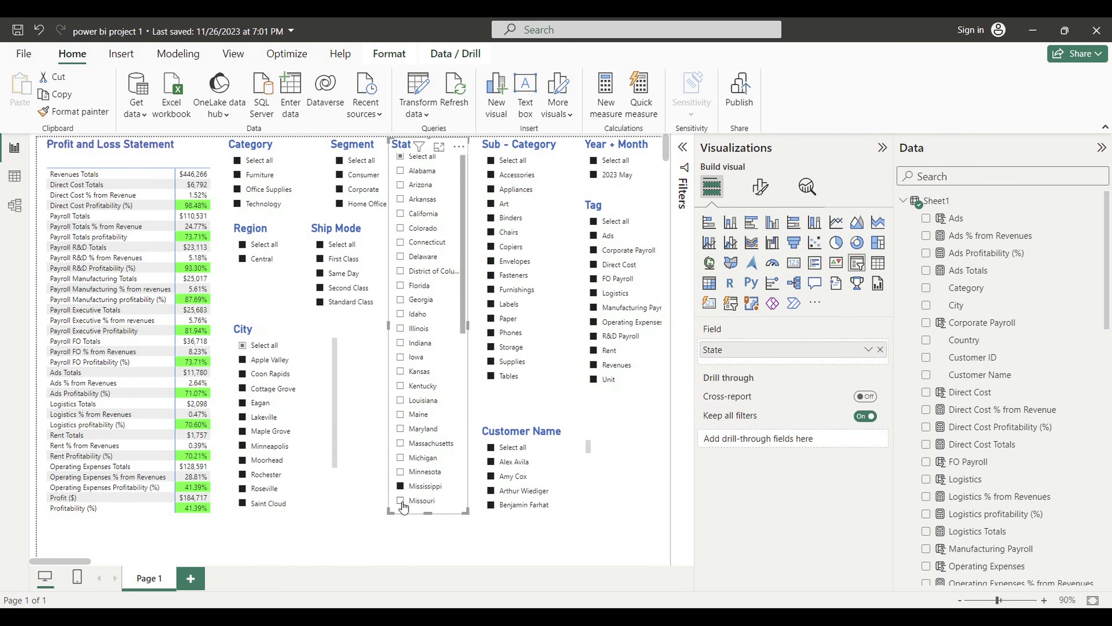
pyautogui.click(416, 500)
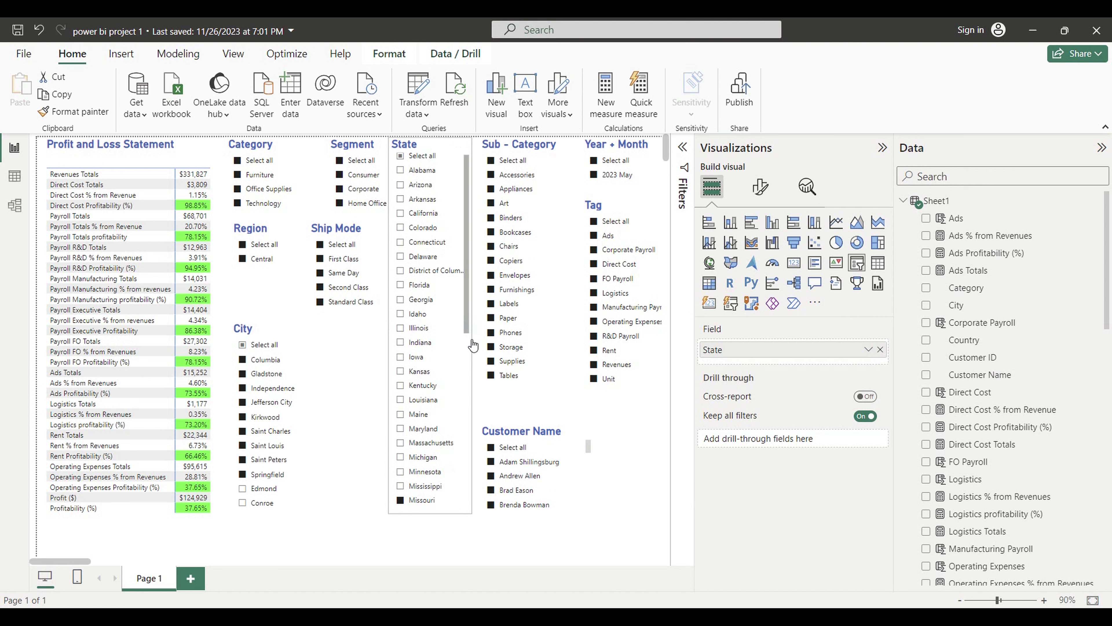
# - Filter the report to each State slicer entry in turn, Montana through Ohio, ending at Ohio's red -8.39% Profitability
pyautogui.scroll(-6, 420, 285)
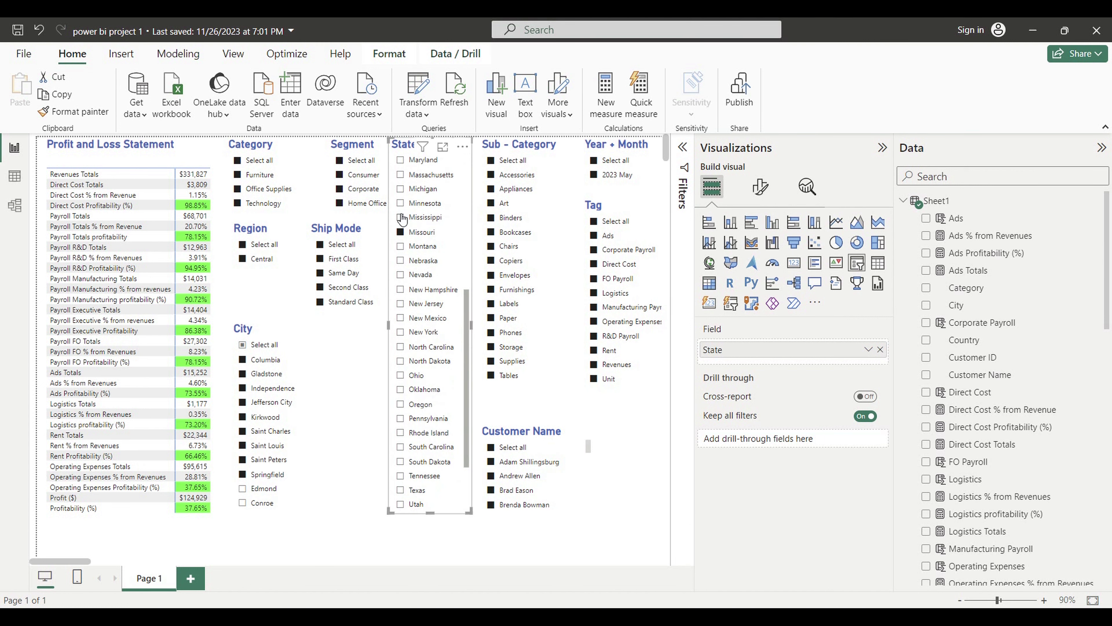
pyautogui.click(405, 246)
pyautogui.click(400, 260)
pyautogui.click(400, 275)
pyautogui.click(400, 289)
pyautogui.click(401, 303)
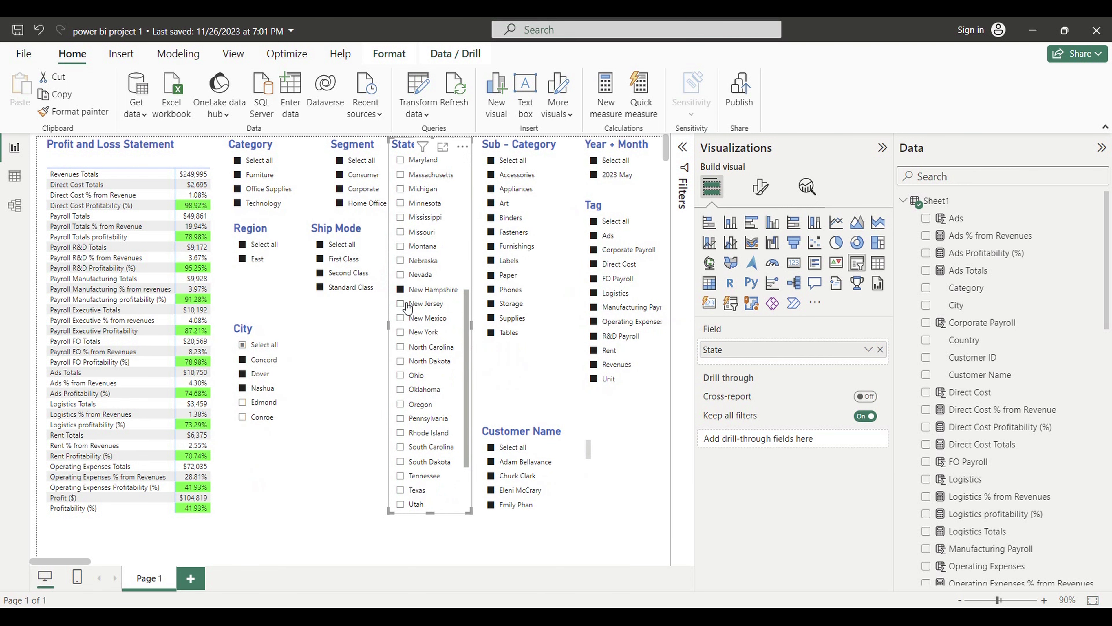
pyautogui.click(400, 318)
pyautogui.click(405, 334)
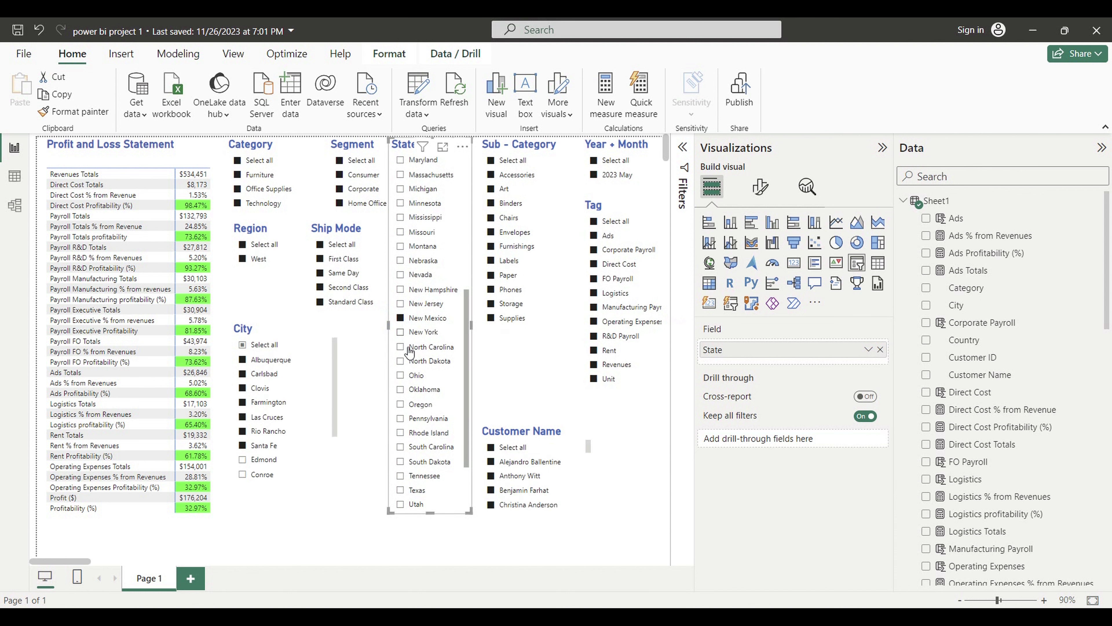
pyautogui.click(404, 347)
pyautogui.click(400, 361)
pyautogui.click(400, 375)
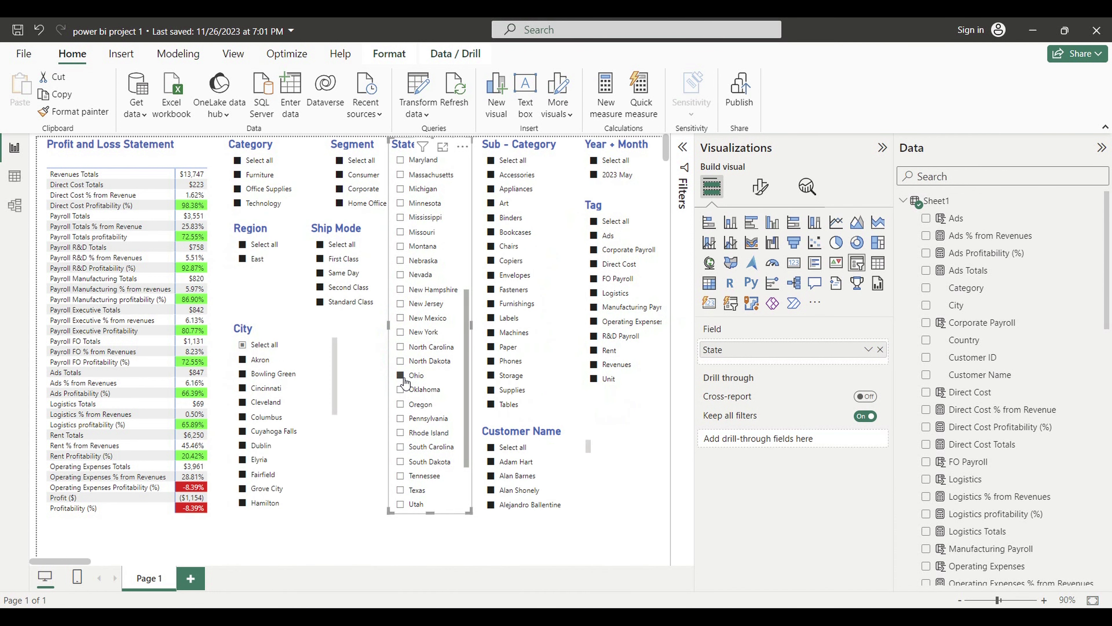